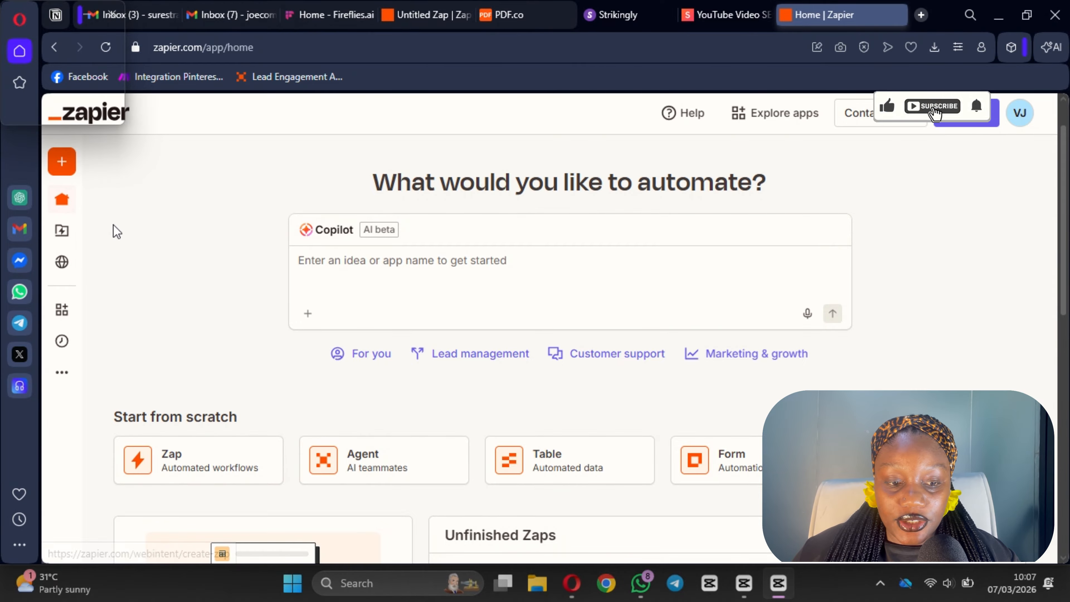
# - Create a new Zap and choose Airtable as the app for its trigger
pyautogui.click(64, 163)
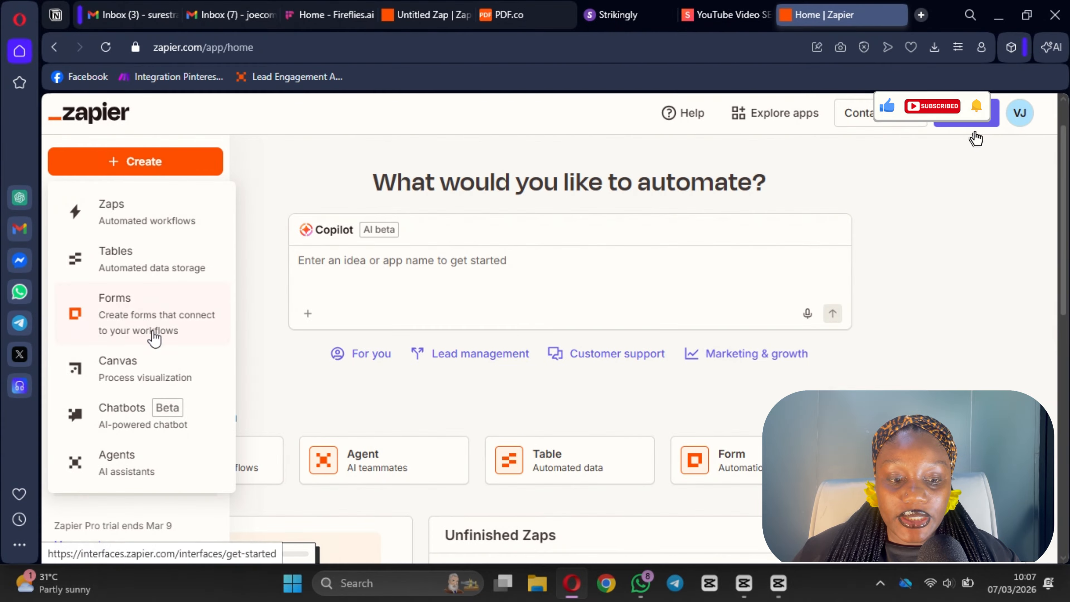
pyautogui.click(145, 224)
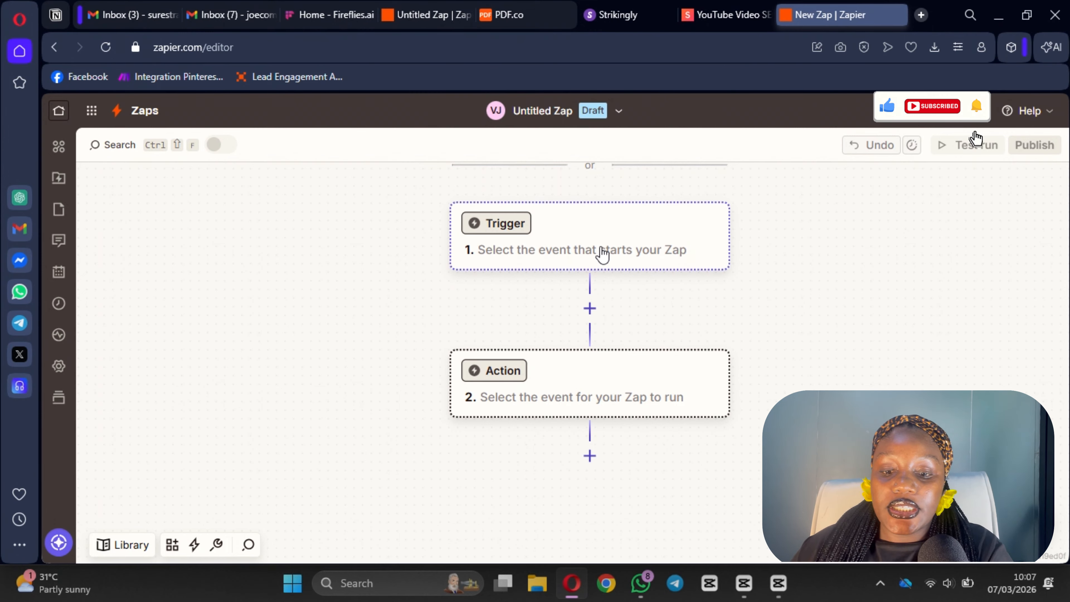
pyautogui.click(573, 253)
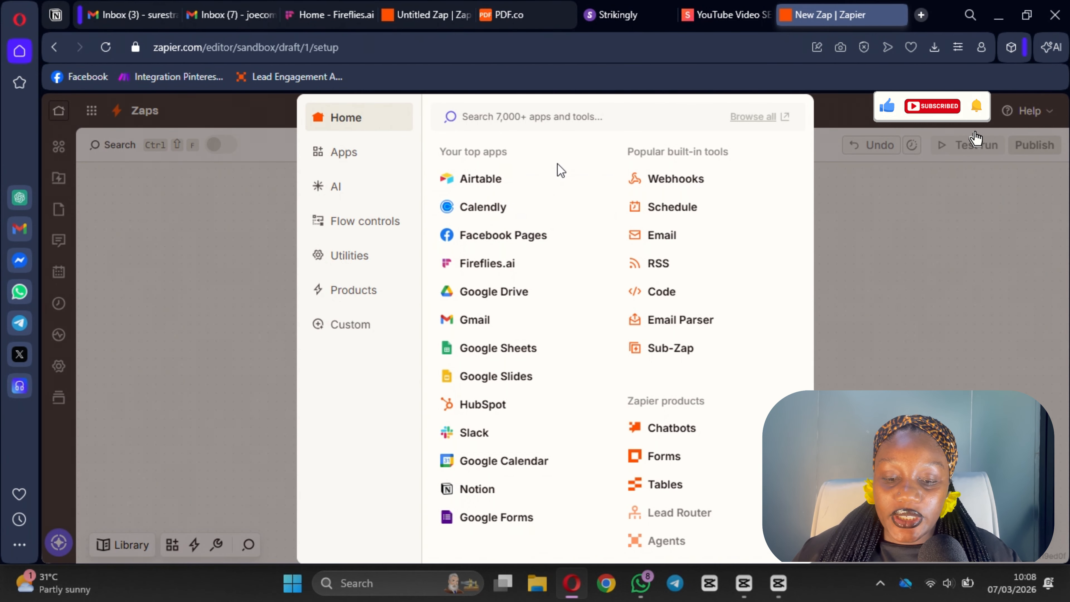
pyautogui.click(526, 184)
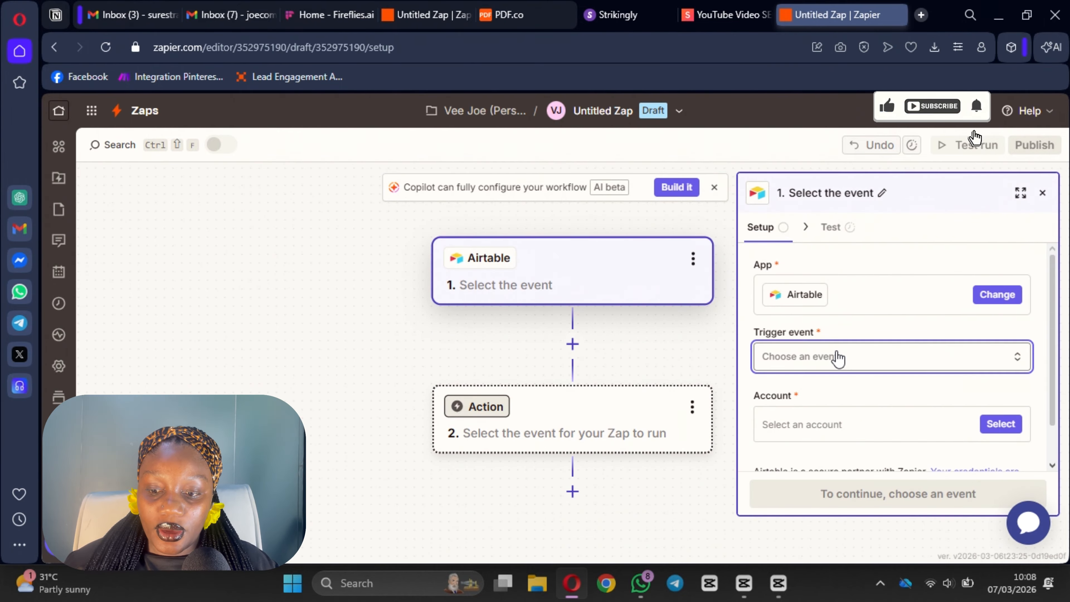
# - Set the trigger event to New Record and connect the second saved Airtable account, completing the trigger setup
pyautogui.click(837, 357)
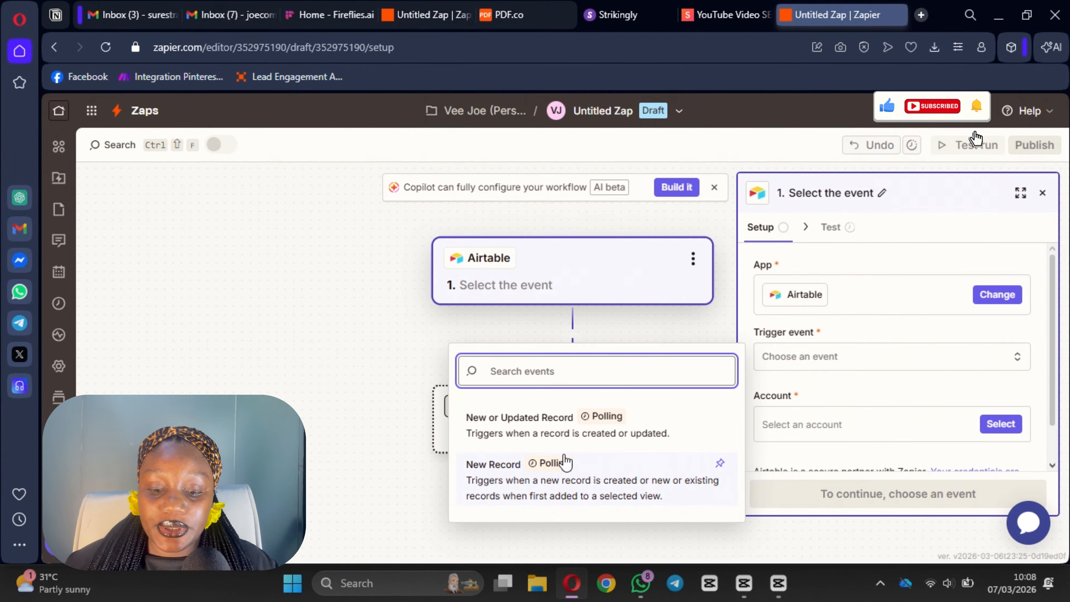
pyautogui.click(547, 491)
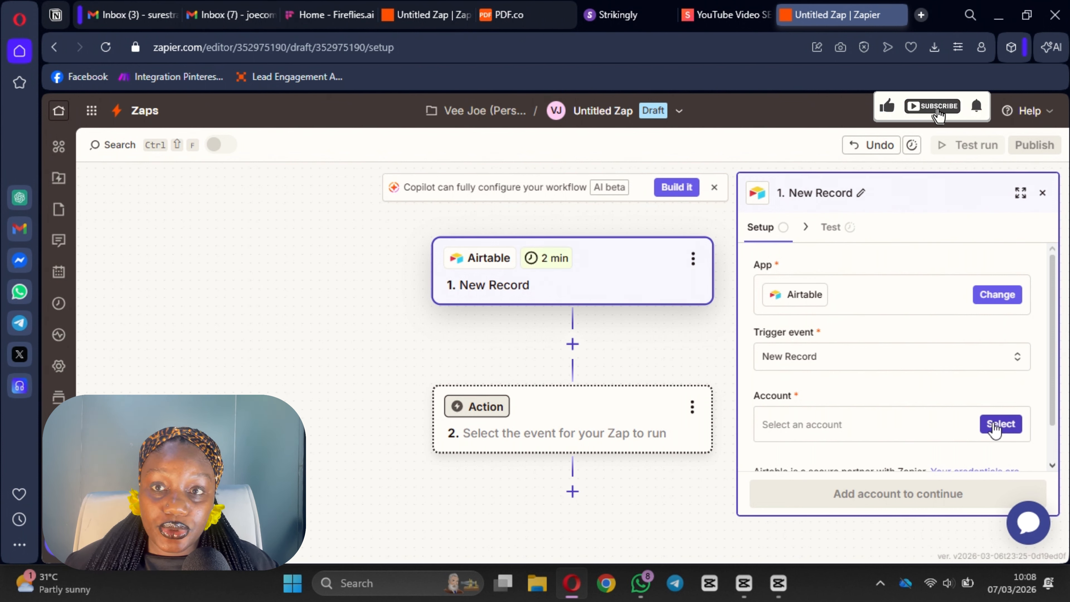
pyautogui.click(998, 426)
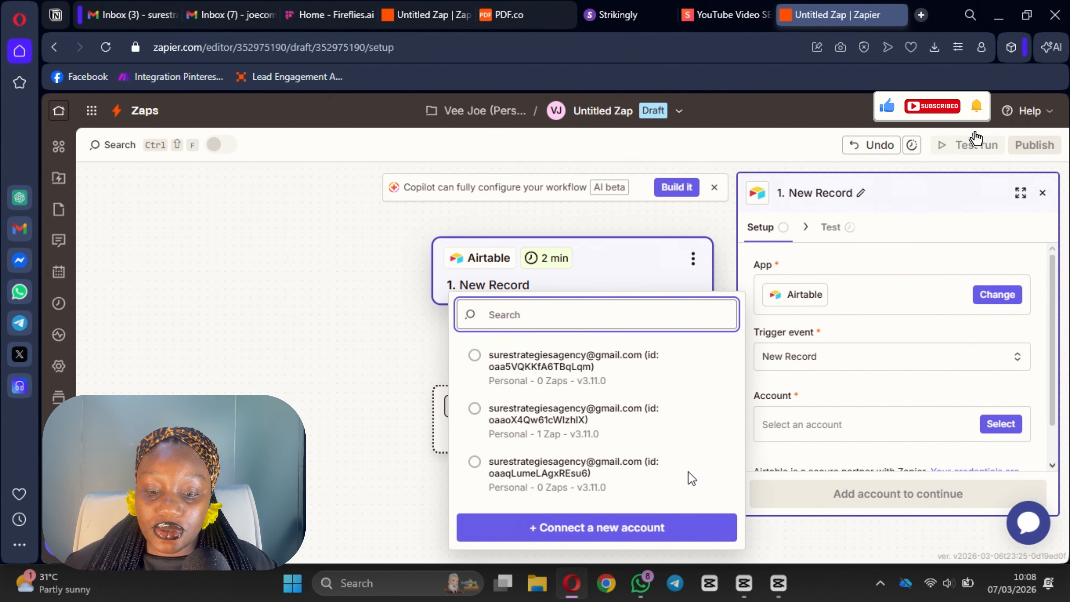
pyautogui.click(515, 429)
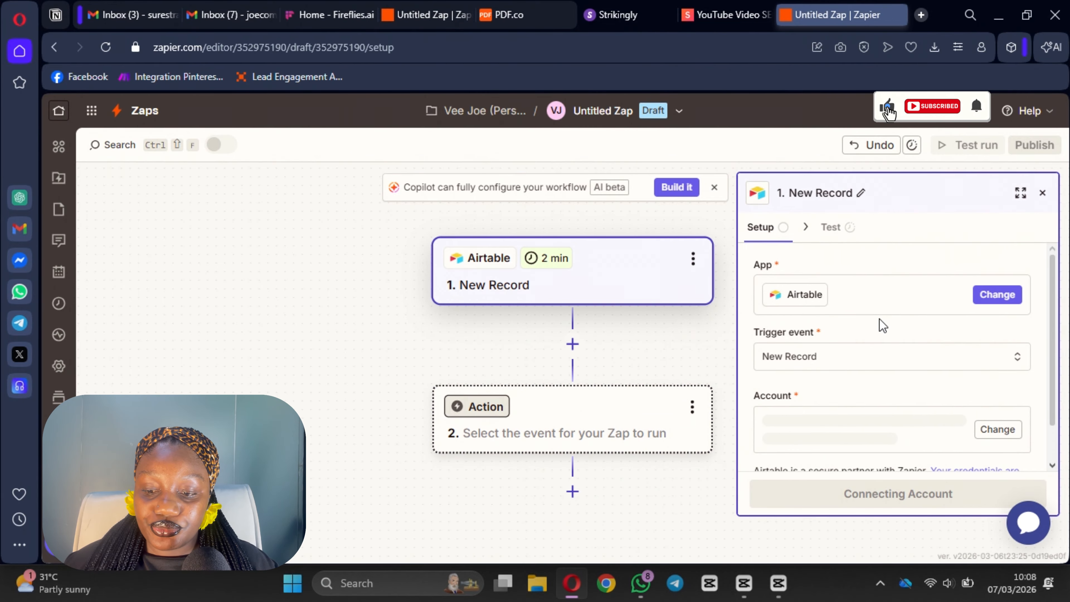
pyautogui.scroll(-1, 881, 327)
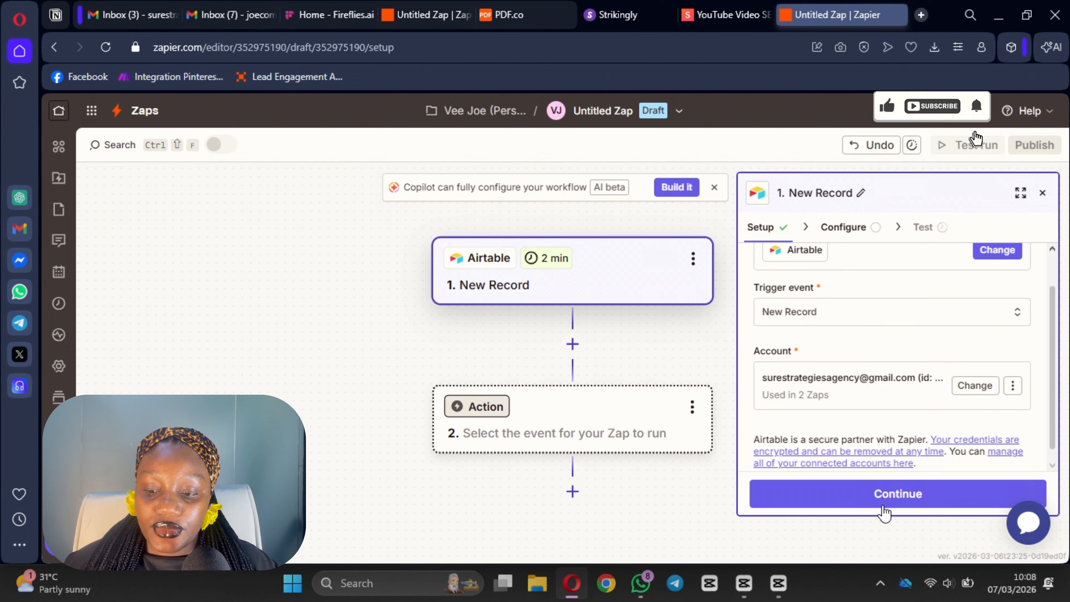
pyautogui.click(884, 512)
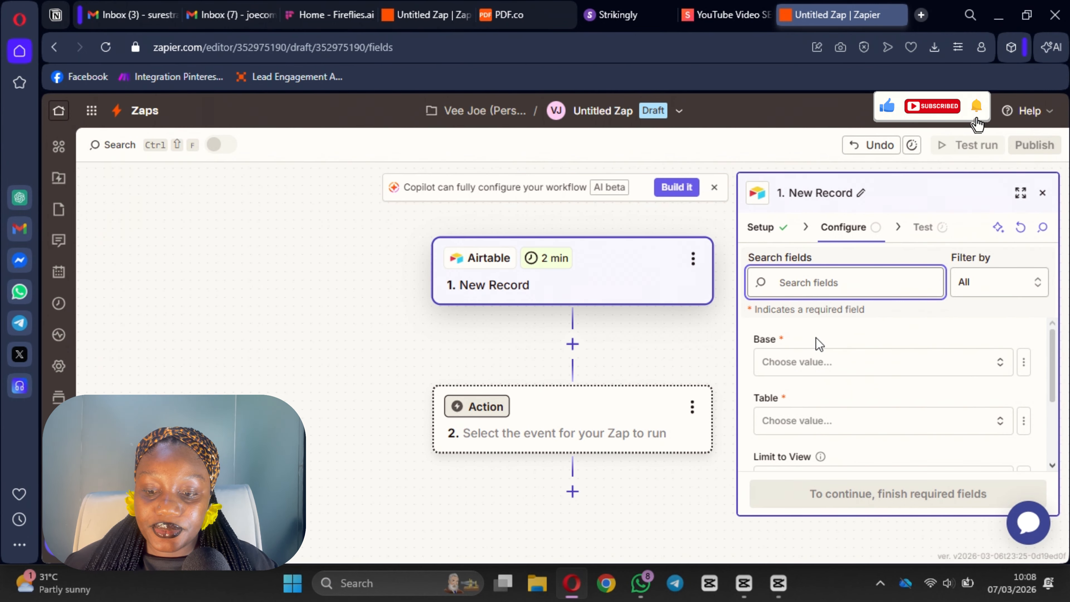
# - Configure the trigger with the VEYRAA Database base, the EMPLOYEES table and Grid view as the view limit
pyautogui.click(812, 362)
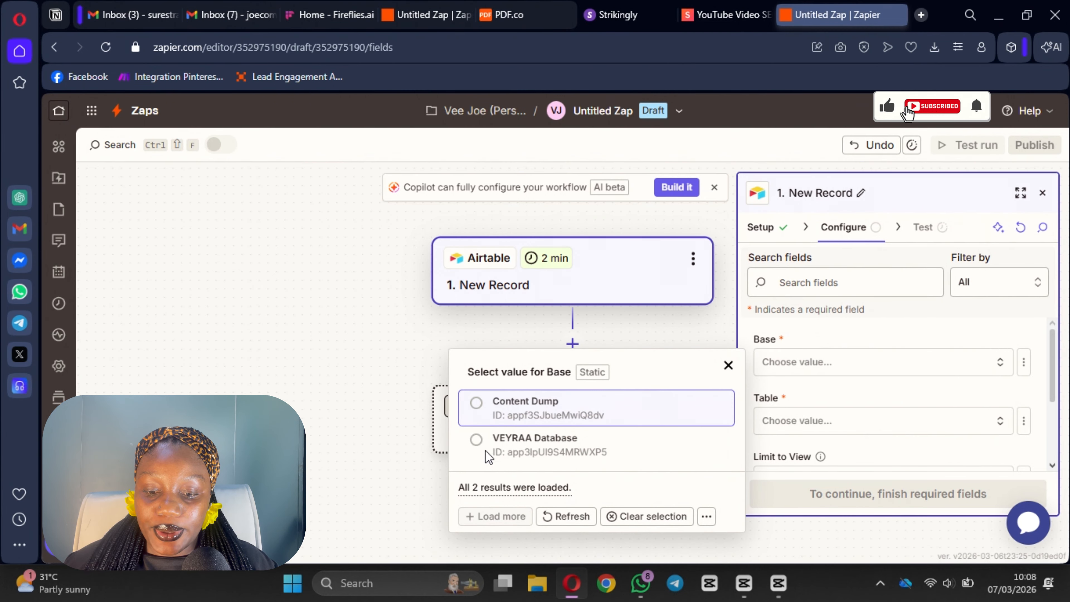
pyautogui.click(541, 450)
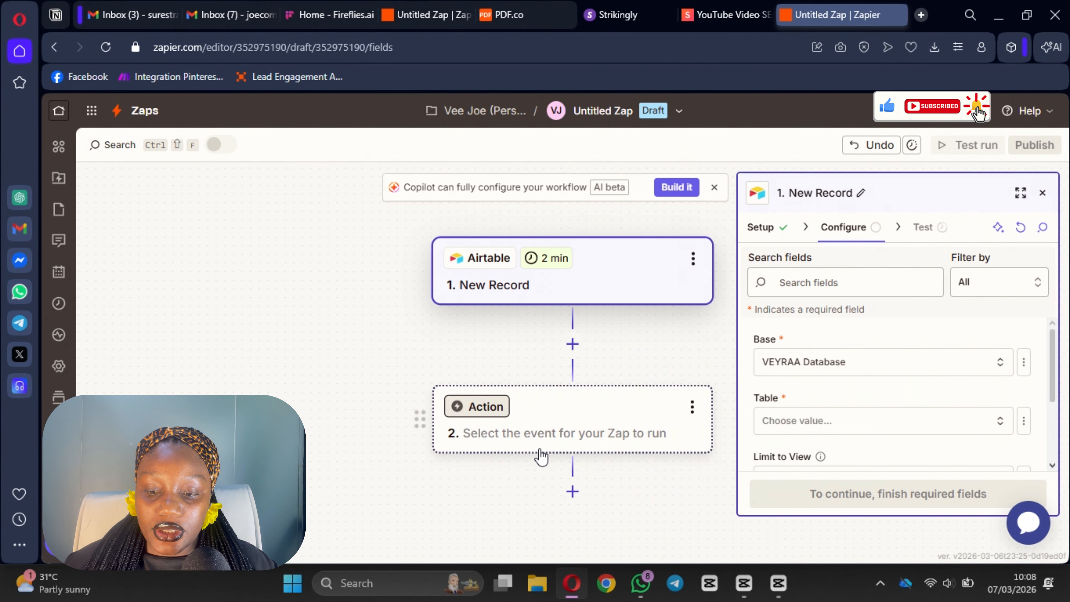
pyautogui.click(972, 431)
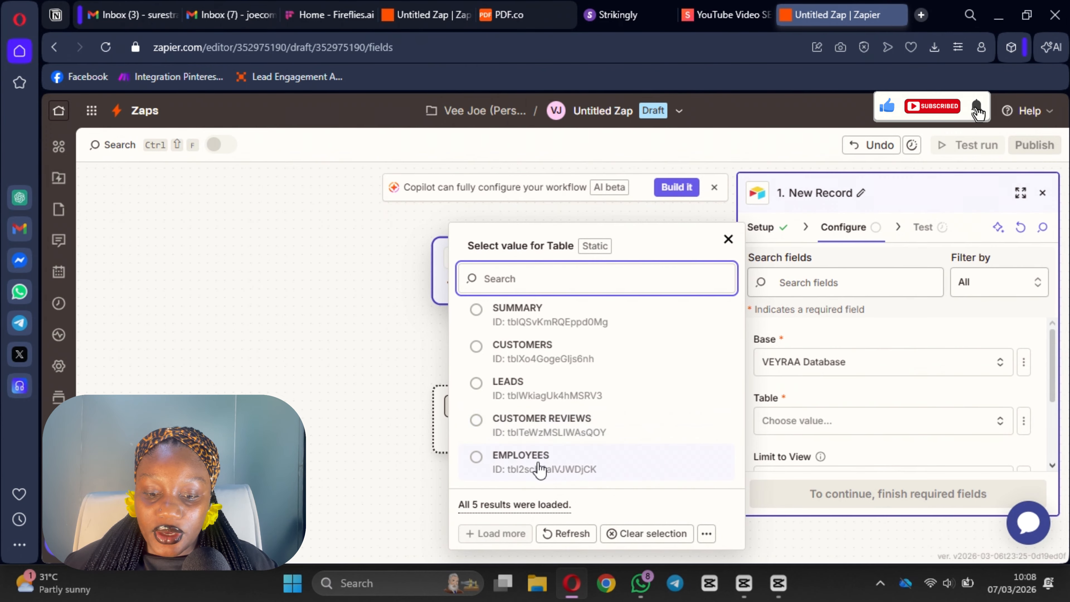
pyautogui.click(540, 468)
pyautogui.scroll(-3, 843, 393)
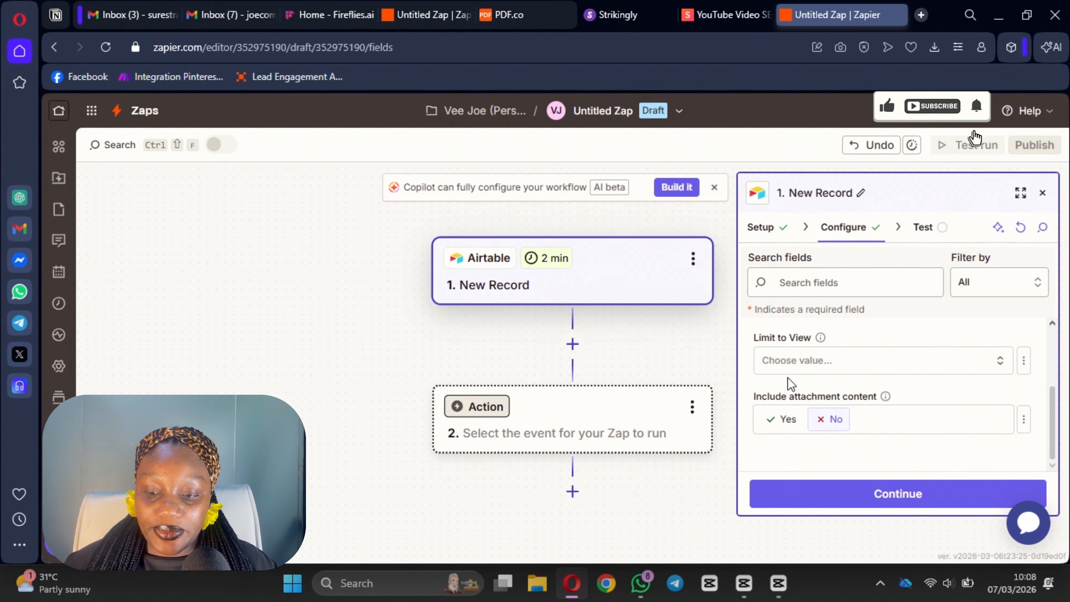
pyautogui.click(784, 362)
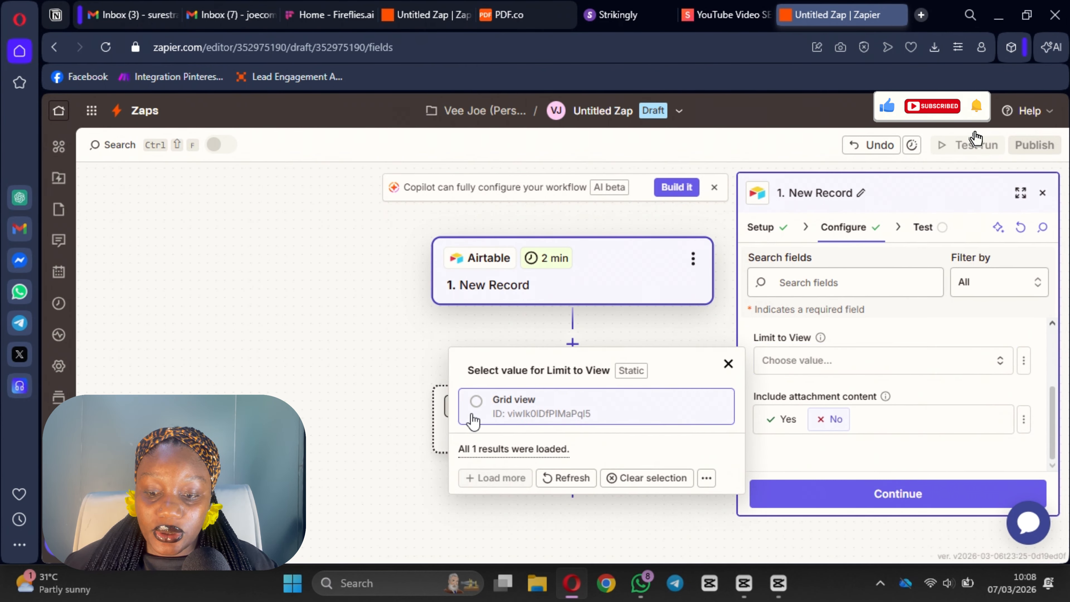
pyautogui.click(474, 406)
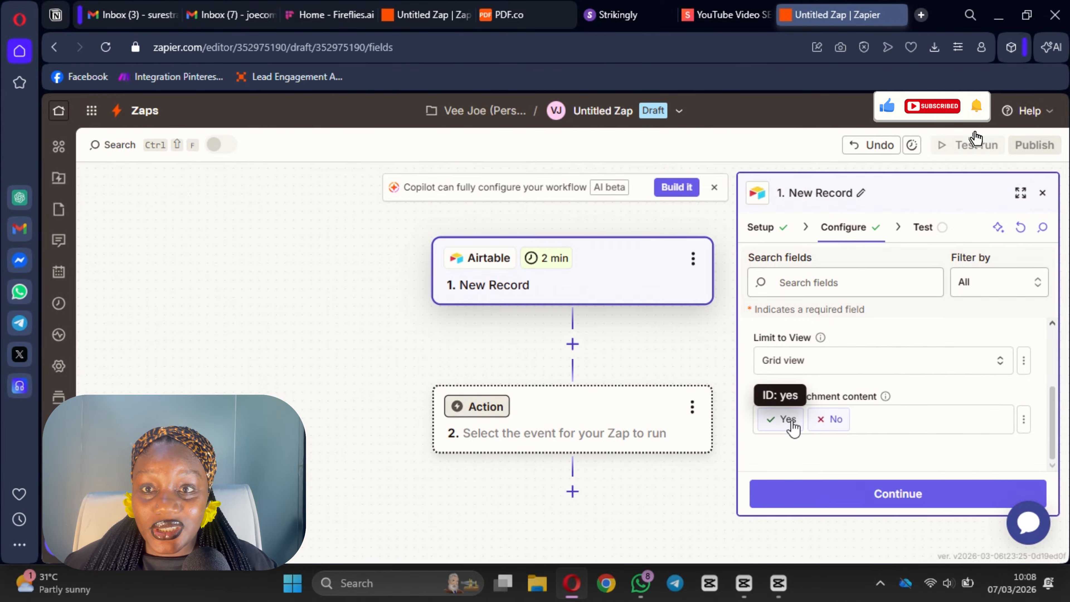
pyautogui.click(894, 502)
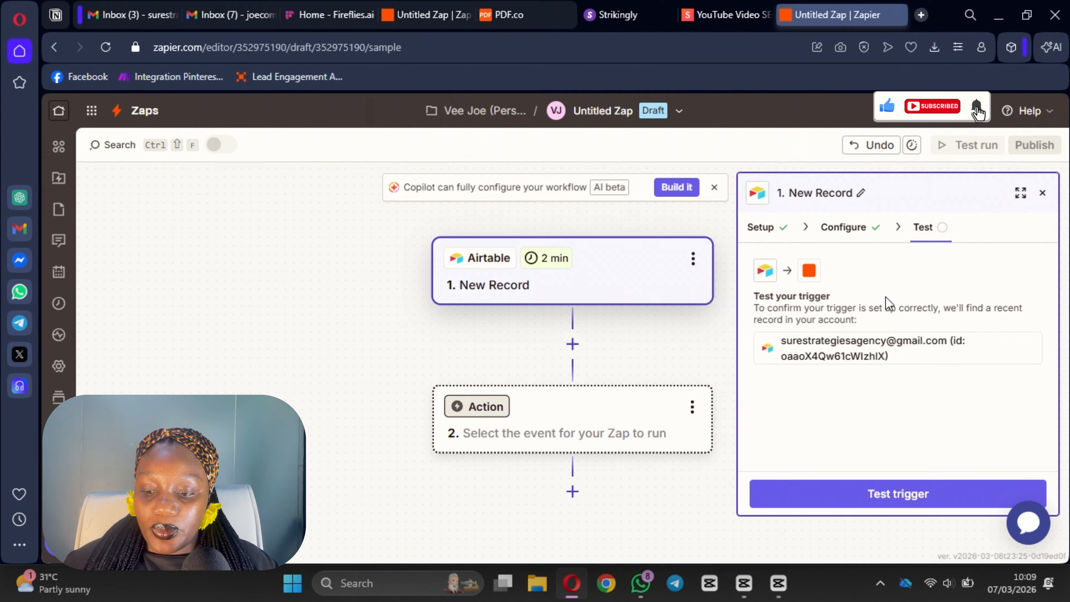
# - Test the Airtable trigger and continue with Record C as the sample record
pyautogui.click(902, 494)
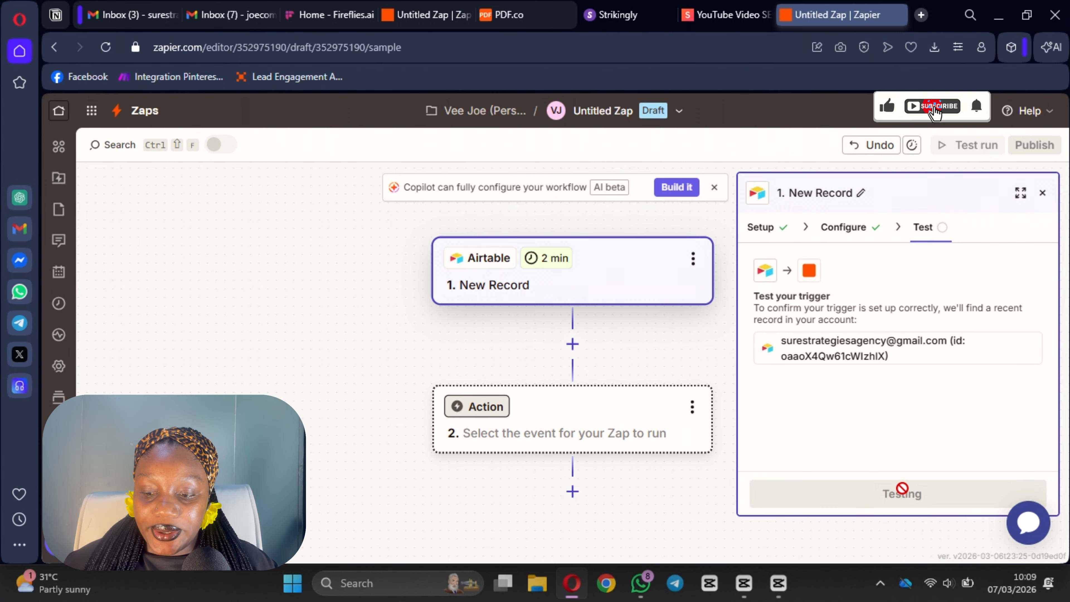
pyautogui.click(848, 406)
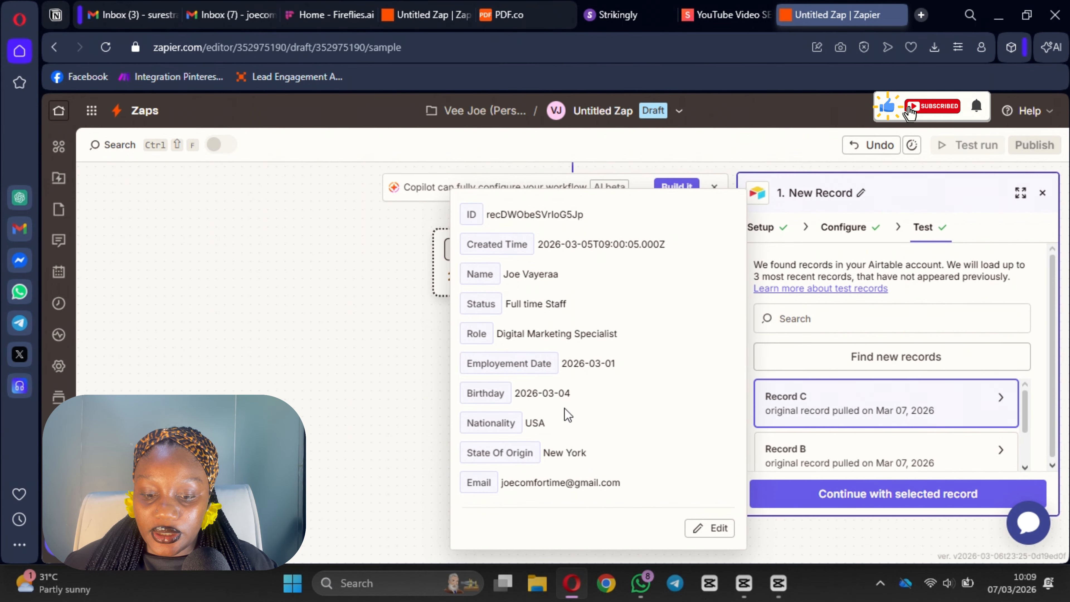
pyautogui.click(866, 494)
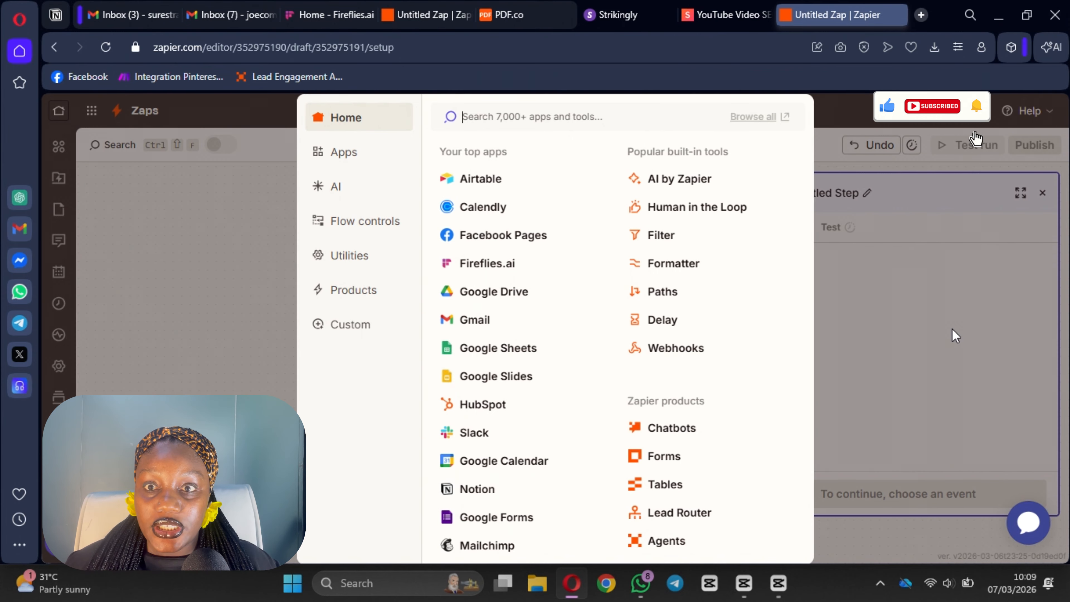
# - Add AI by Zapier as the action and give its prompt an "Employee name" text input field mapped to the Airtable record's Name
pyautogui.click(650, 175)
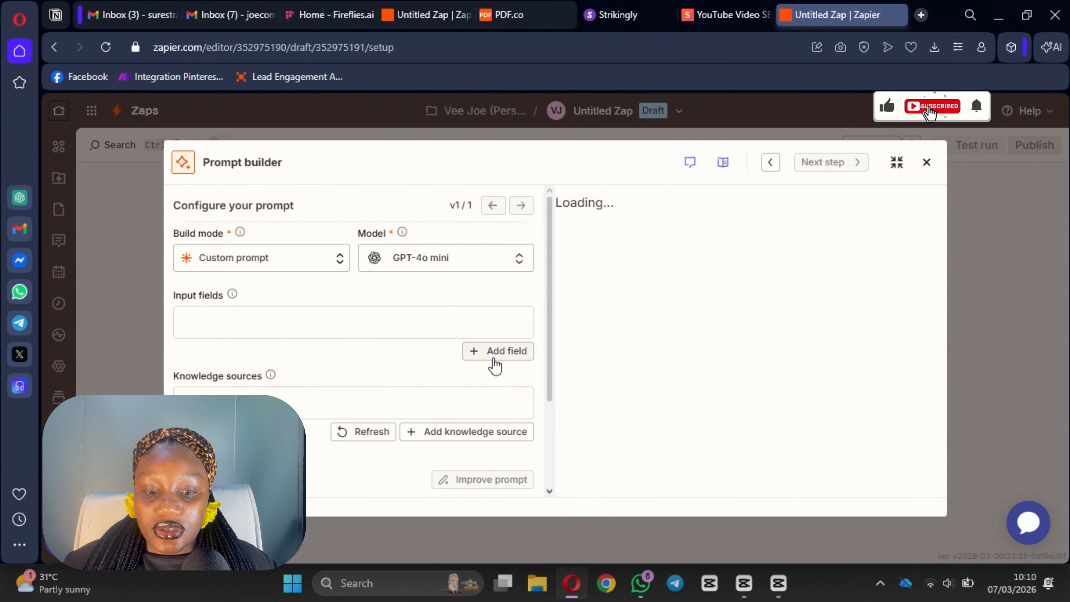
pyautogui.click(495, 364)
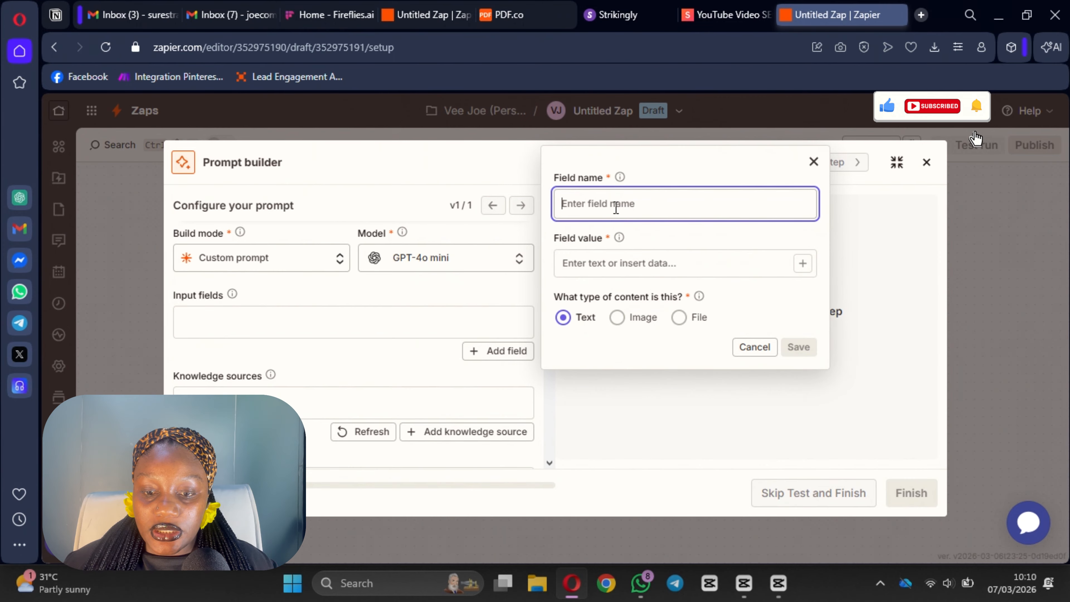
pyautogui.write('Emplo')
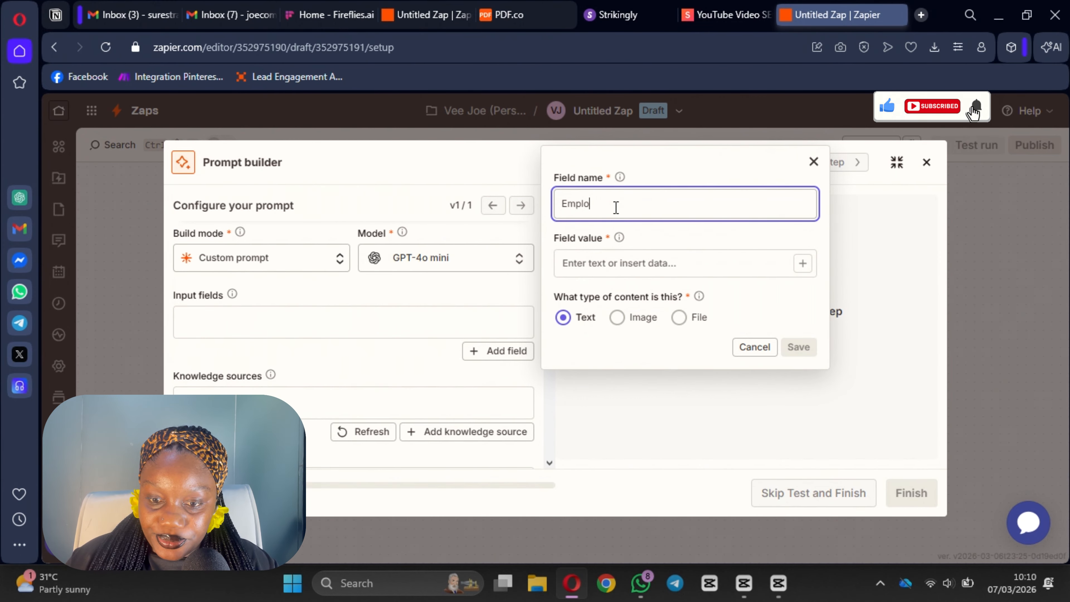
pyautogui.write('yee namen')
pyautogui.press('BackSpace')
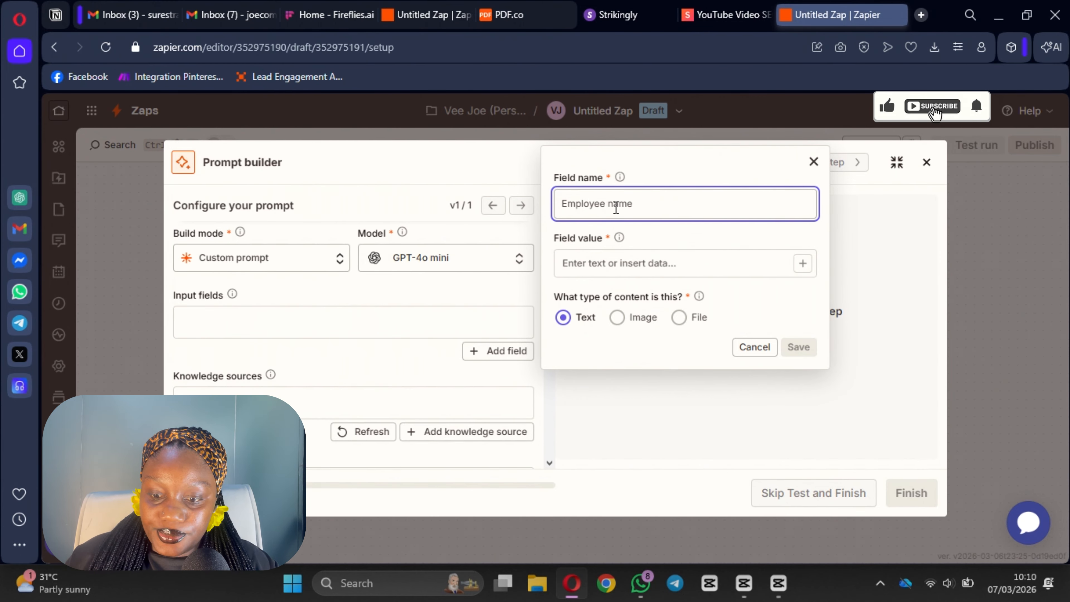
pyautogui.click(802, 263)
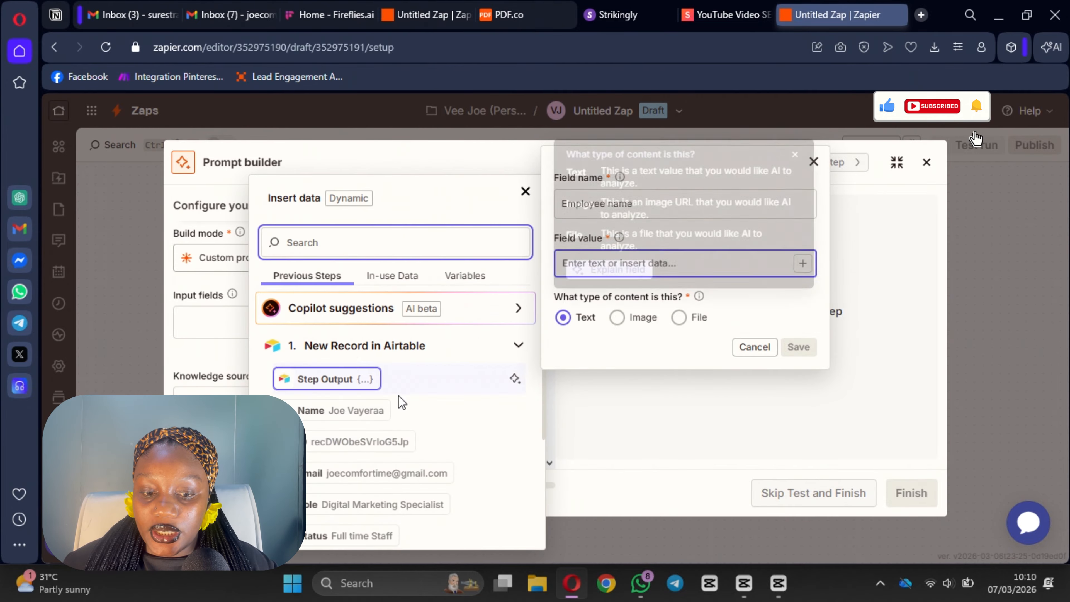
pyautogui.scroll(-2, 396, 394)
pyautogui.scroll(1, 362, 310)
pyautogui.click(355, 345)
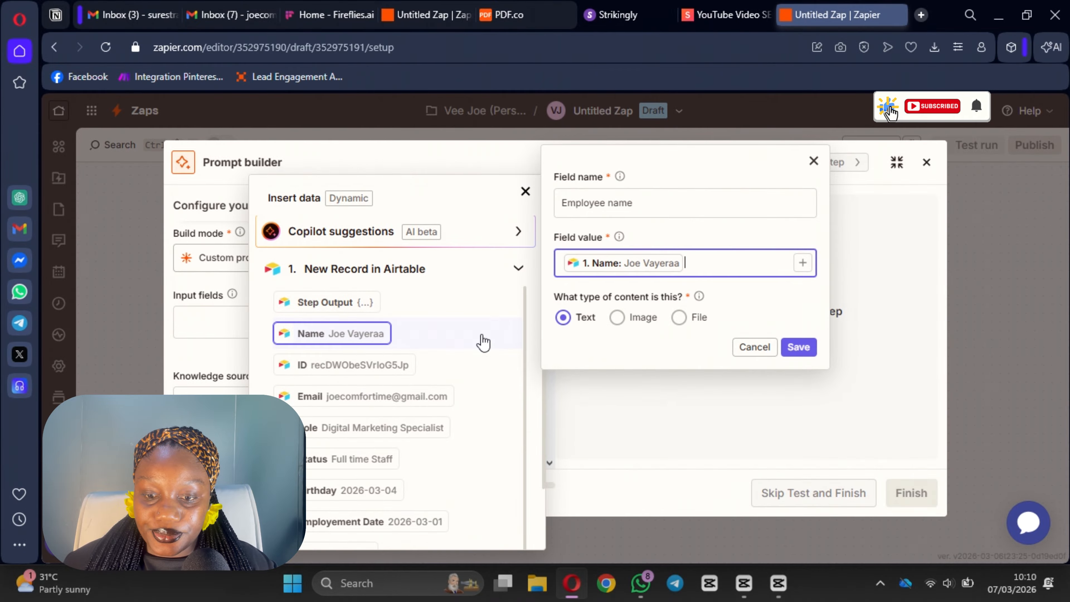
pyautogui.click(798, 347)
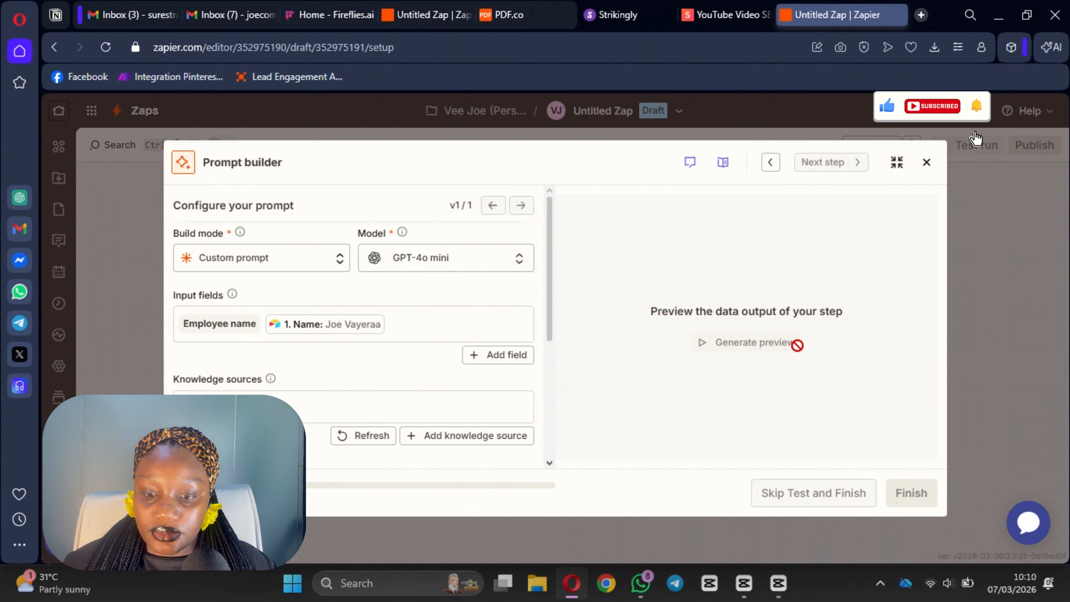
# - Add an "Employee Role" text input field to the prompt, mapped to the Airtable record's Role
pyautogui.click(489, 355)
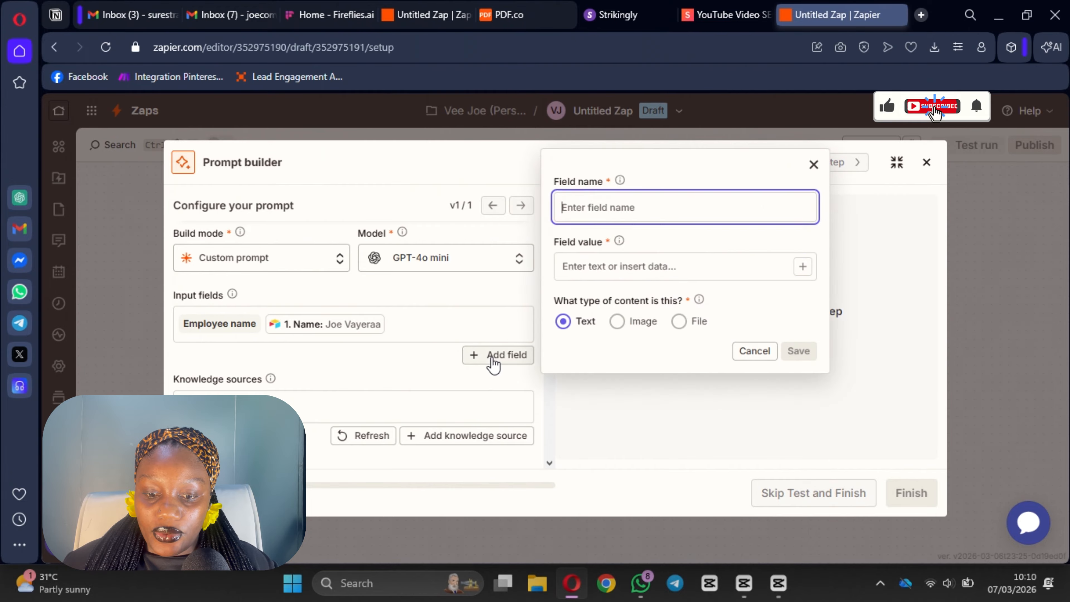
pyautogui.click(803, 266)
pyautogui.scroll(-3, 505, 404)
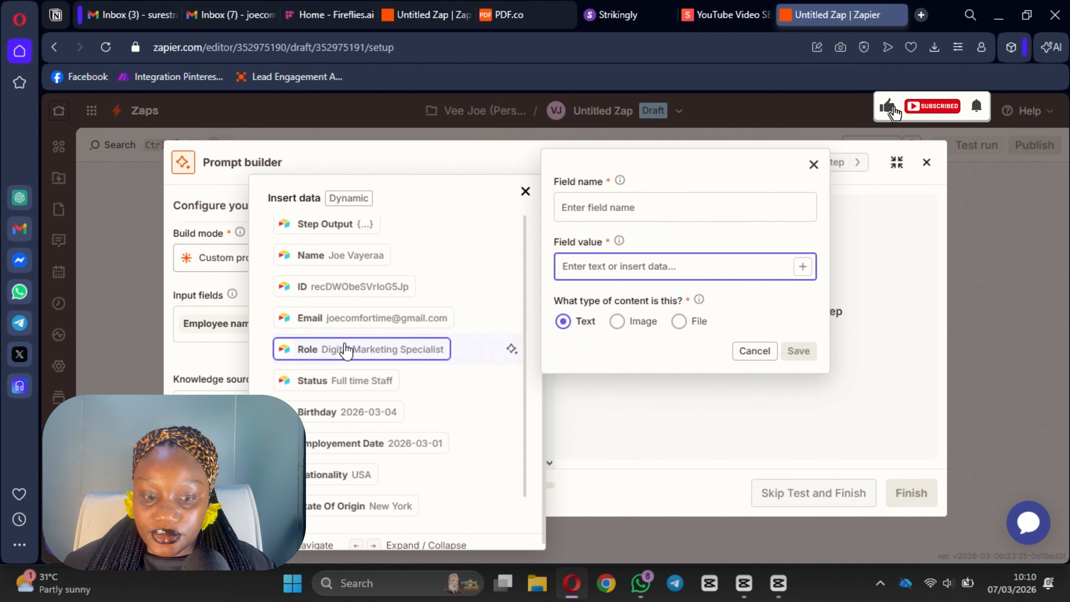
pyautogui.click(367, 350)
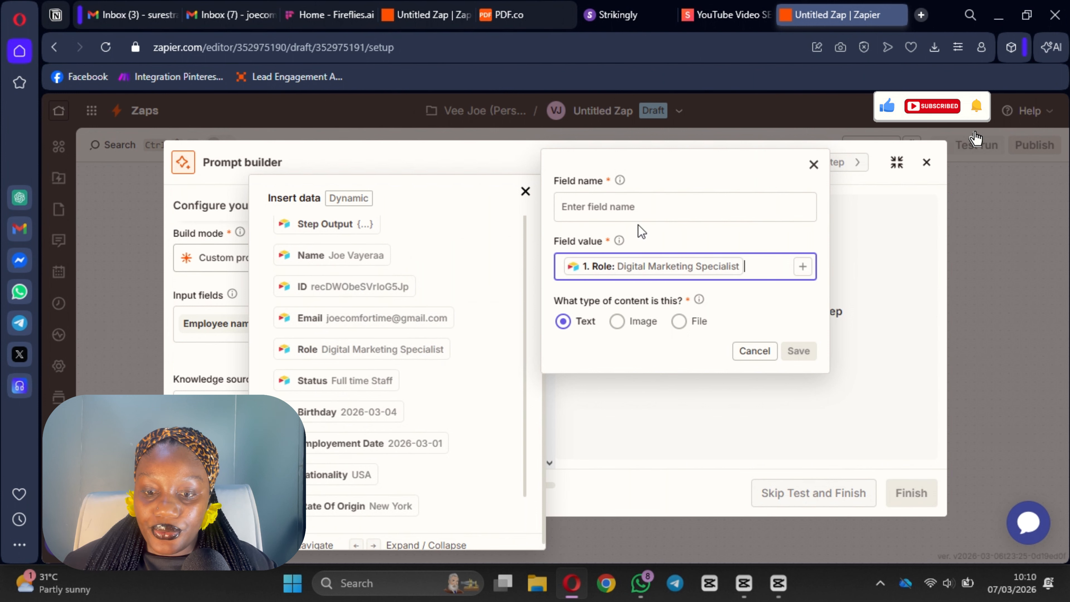
pyautogui.click(625, 201)
pyautogui.write('Emp')
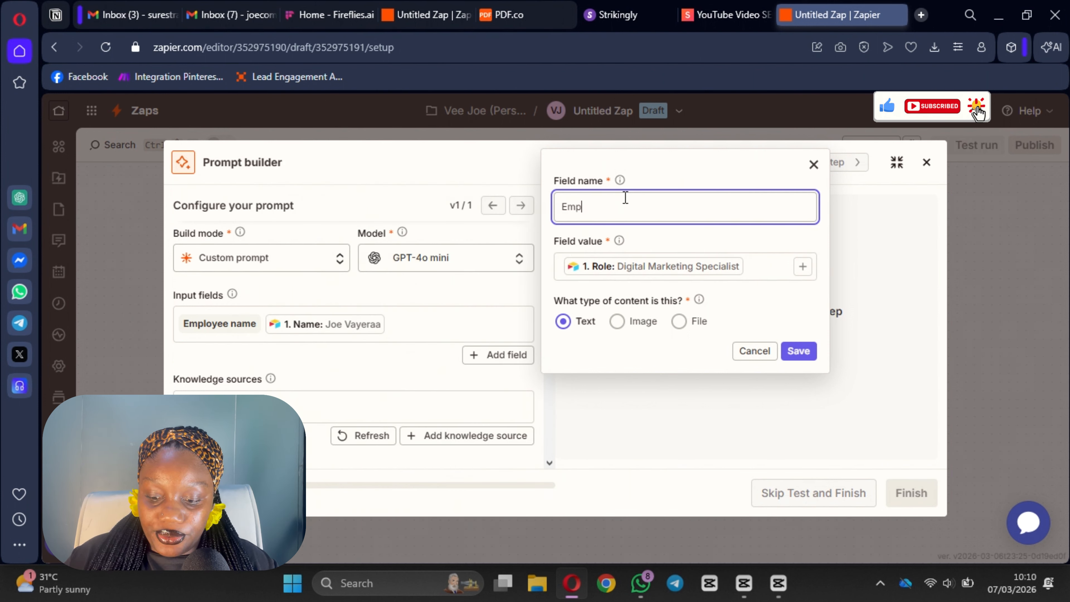
pyautogui.write('loyee Roole')
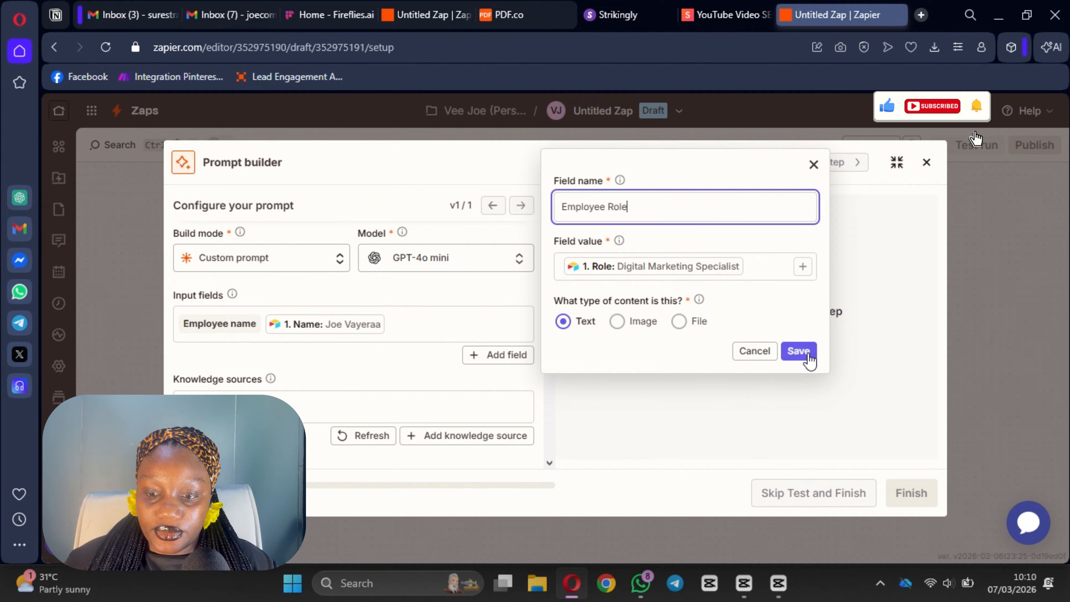
pyautogui.click(798, 351)
# - Add a "Status" text input field to the prompt, mapped to the Airtable record's Status
pyautogui.click(488, 384)
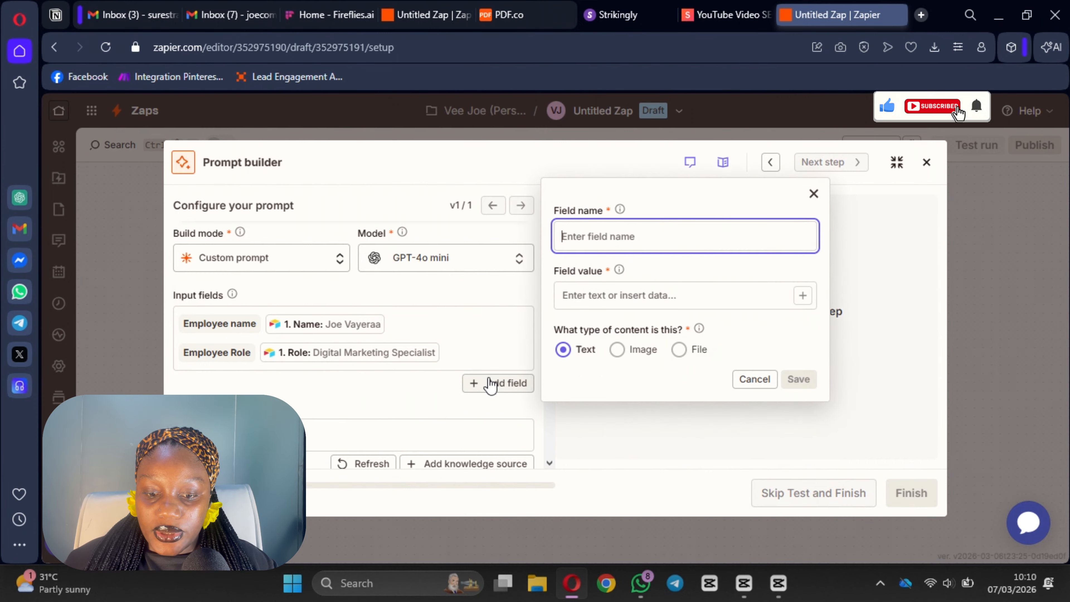
pyautogui.click(803, 296)
pyautogui.scroll(-2, 416, 378)
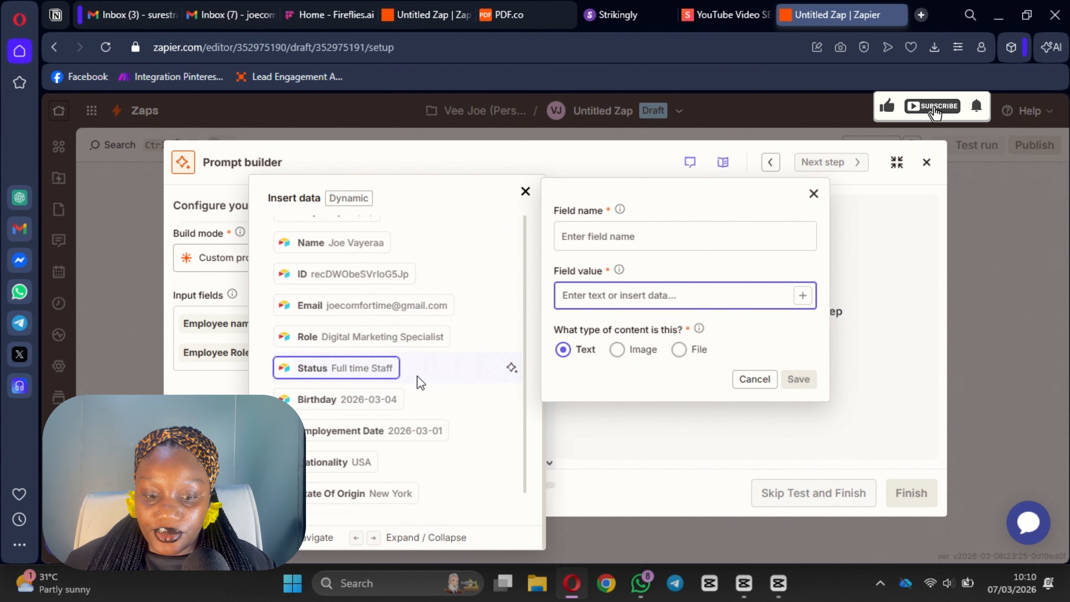
pyautogui.scroll(5, 404, 485)
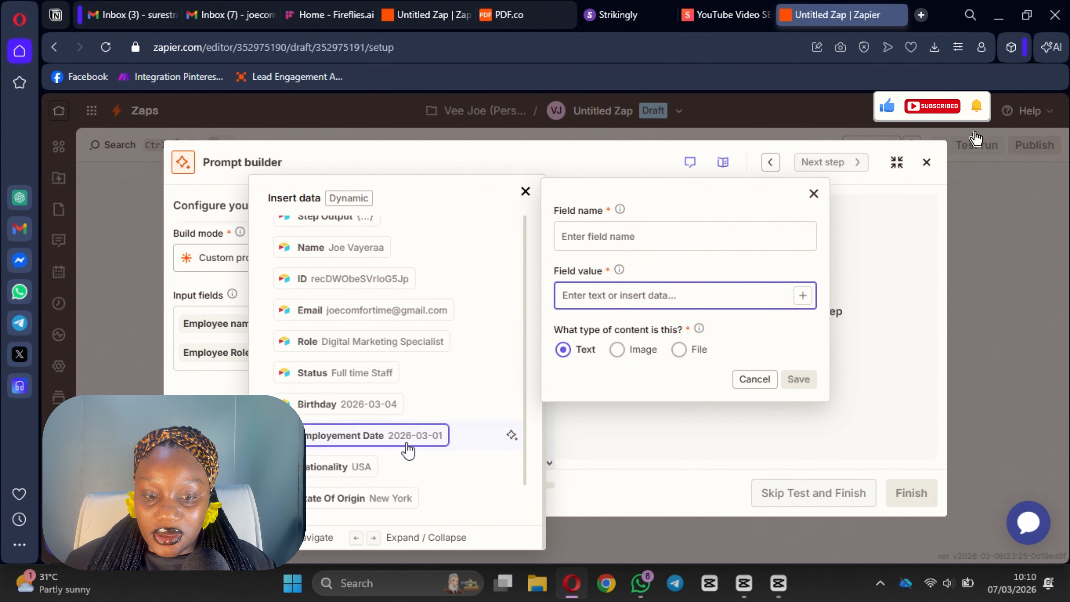
pyautogui.scroll(-3, 372, 415)
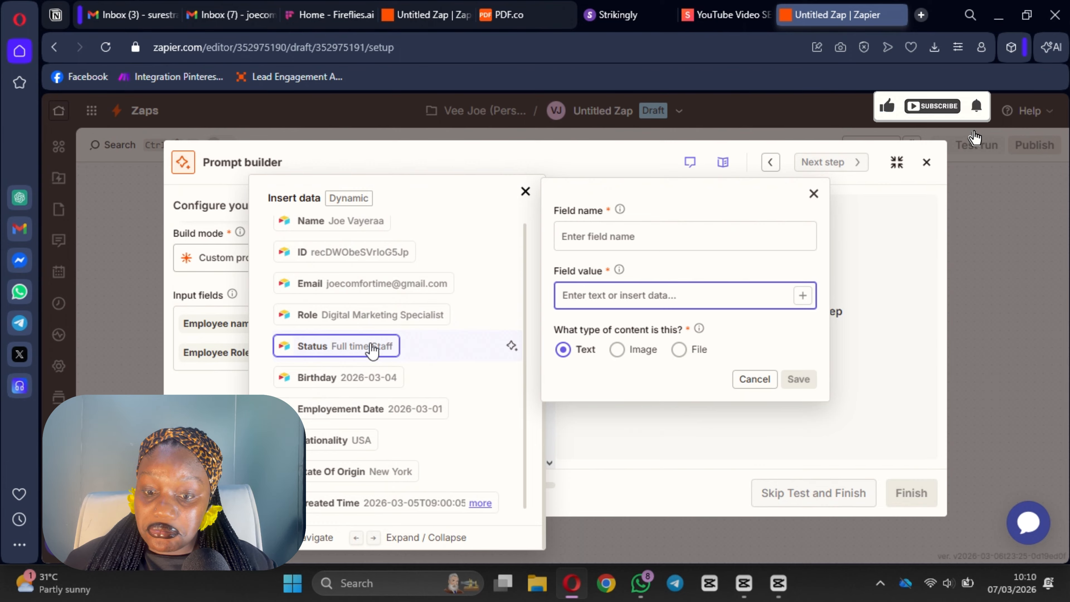
pyautogui.click(373, 347)
pyautogui.click(640, 235)
pyautogui.write('Sa')
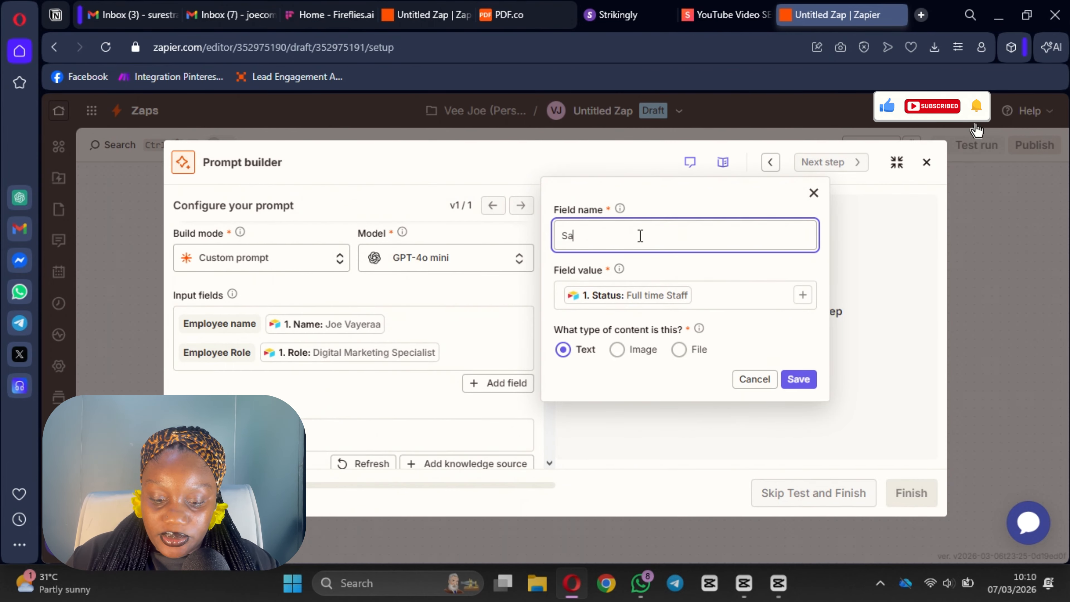
pyautogui.write('atys')
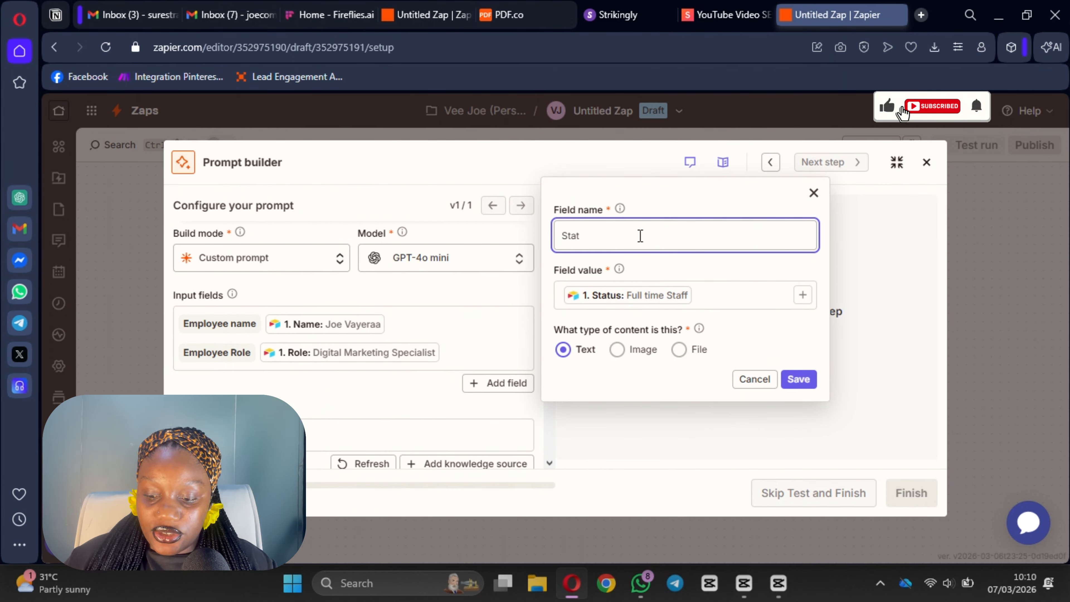
pyautogui.click(797, 381)
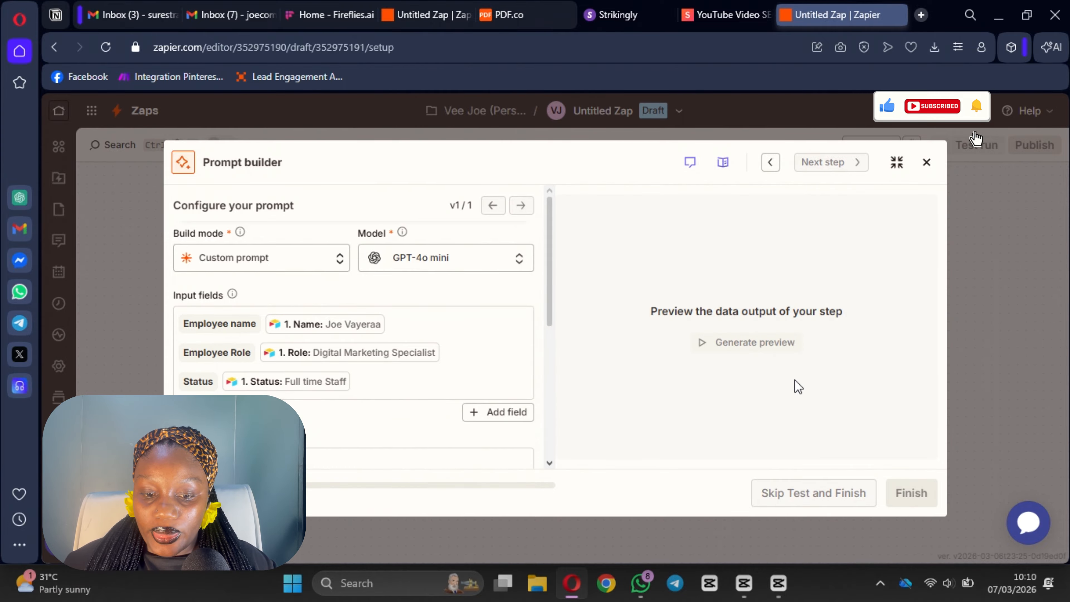
# - Add a "Start Date" text input field to the prompt, mapped to the Airtable record's Employement Date
pyautogui.scroll(-4, 485, 350)
pyautogui.scroll(3, 497, 329)
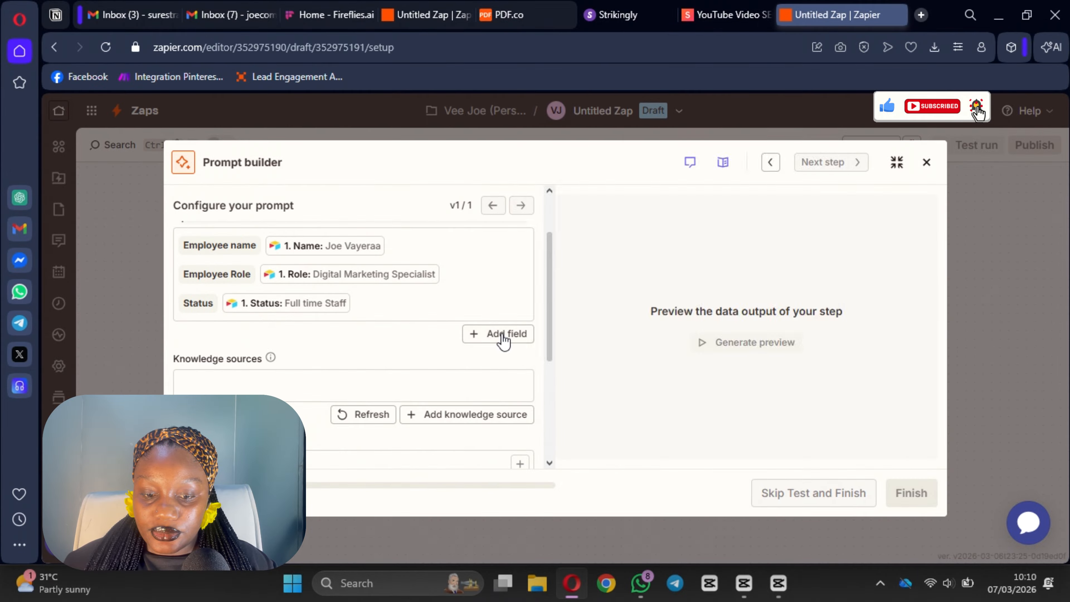
pyautogui.click(505, 334)
pyautogui.click(803, 246)
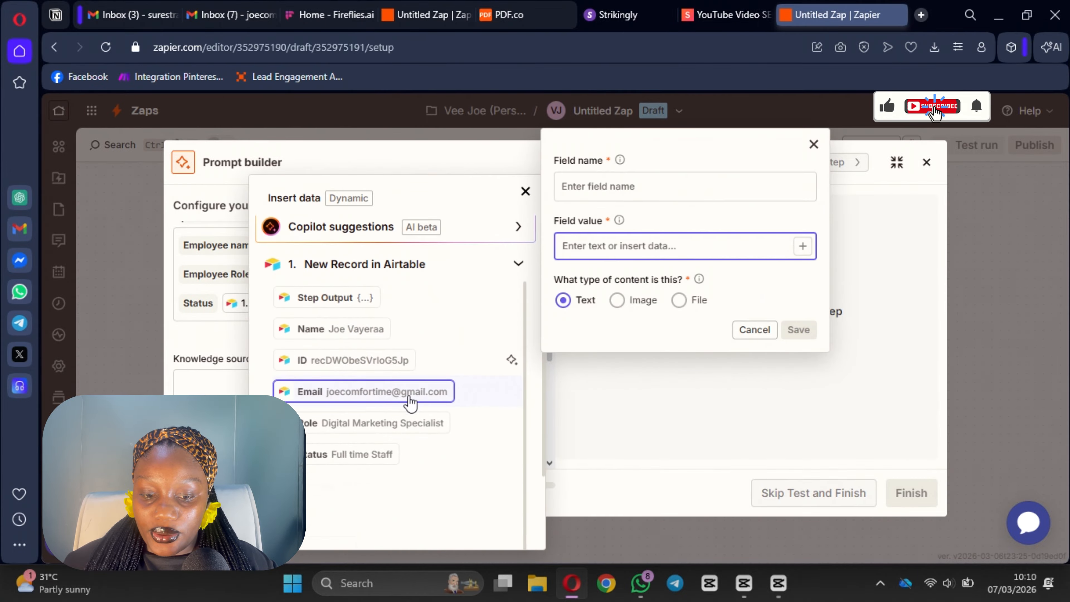
pyautogui.scroll(-3, 380, 404)
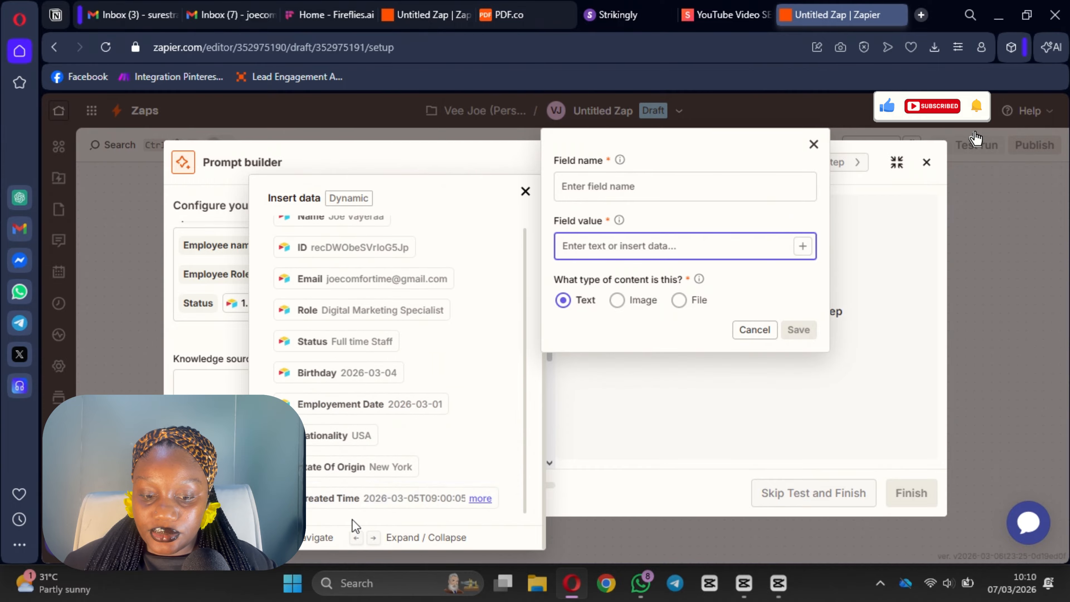
pyautogui.click(393, 406)
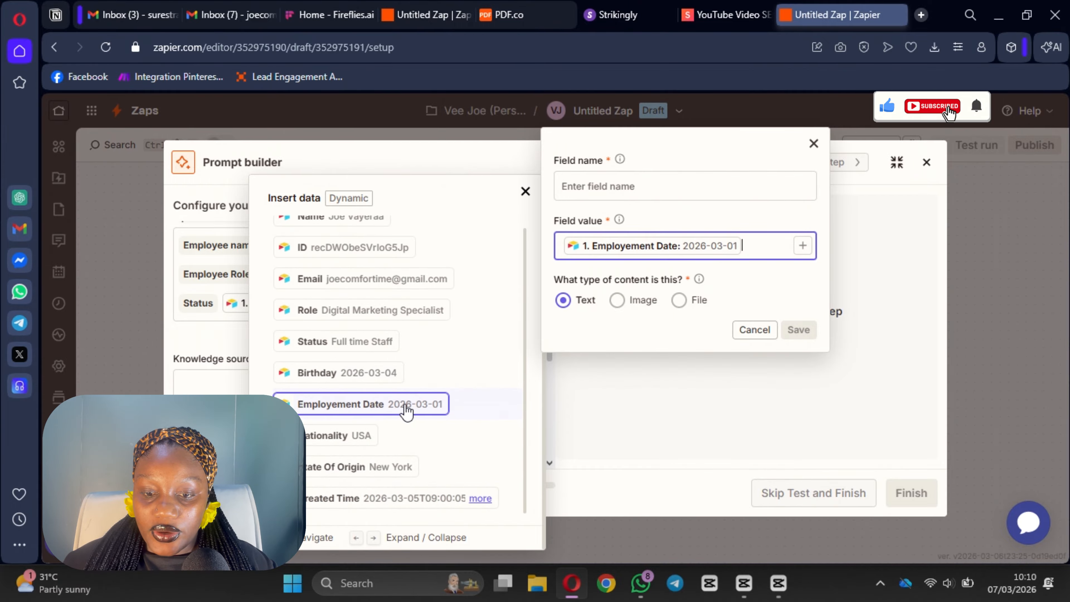
pyautogui.click(573, 195)
pyautogui.write('start')
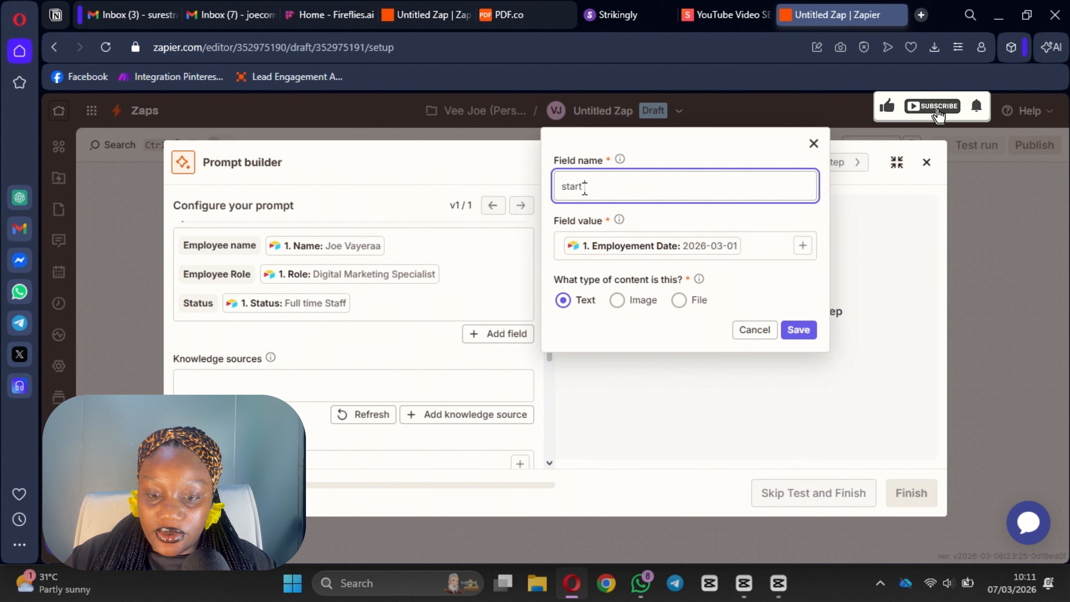
pyautogui.press('BackSpace')
pyautogui.write('St')
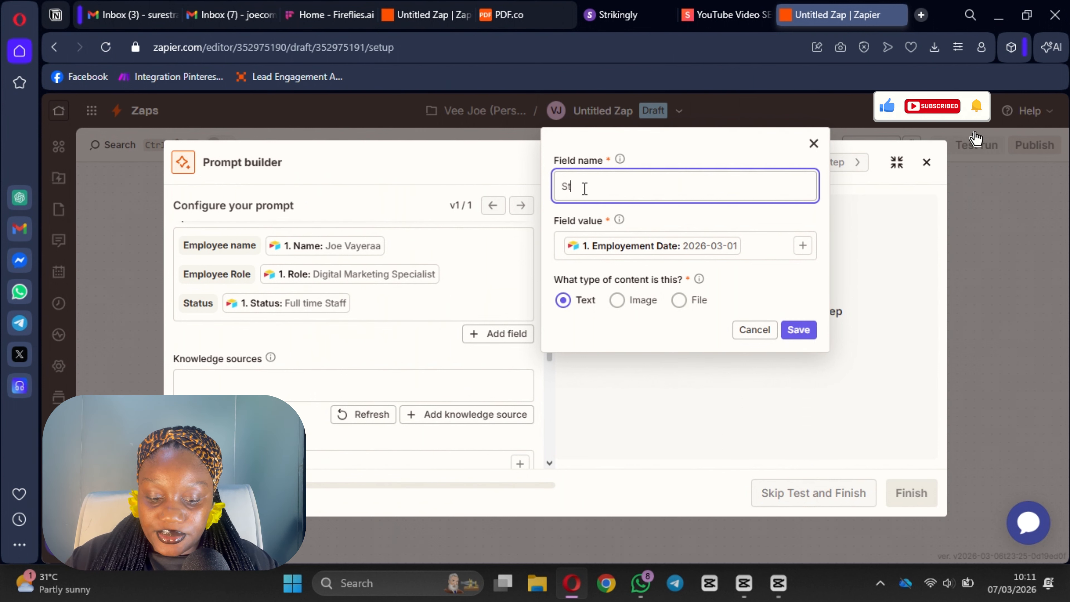
pyautogui.press('BackSpace')
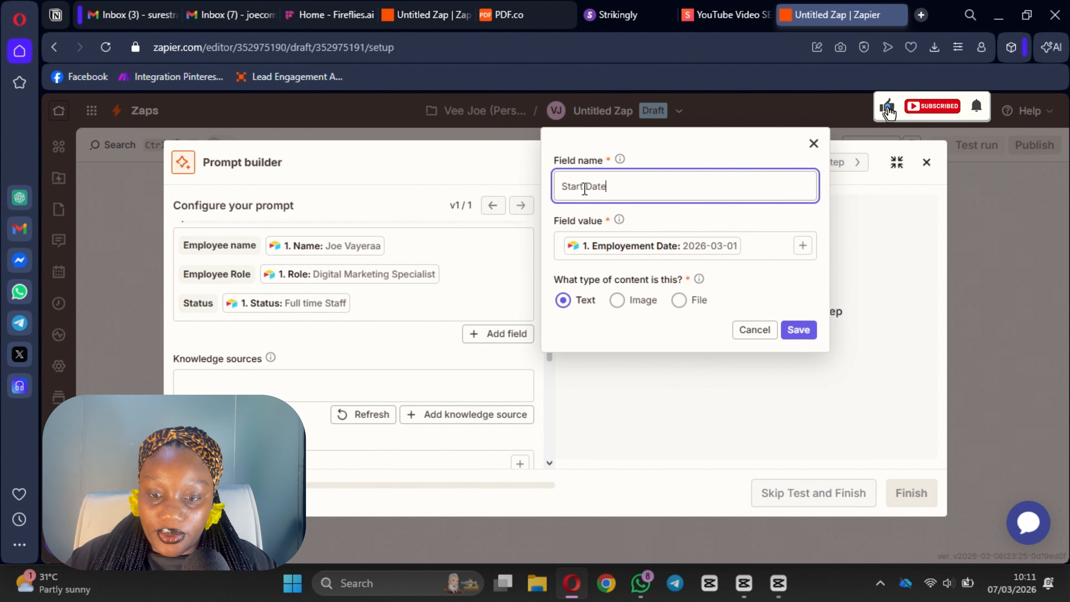
pyautogui.click(806, 332)
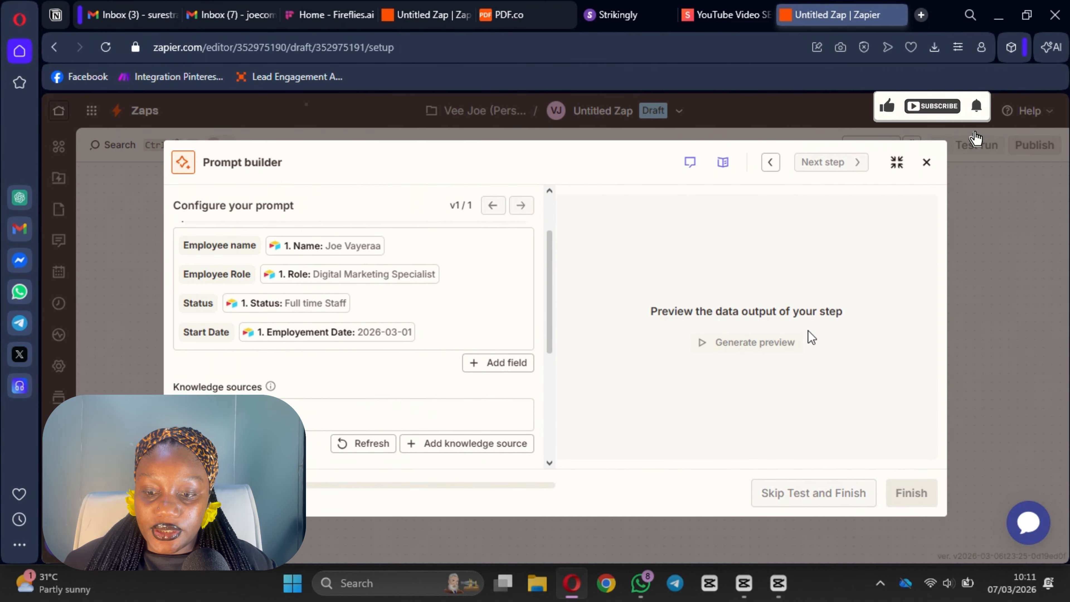
# - Add a "Sender Name" text input field to the prompt with the sender's full name as a fixed value
pyautogui.scroll(-3, 387, 318)
pyautogui.scroll(3, 398, 326)
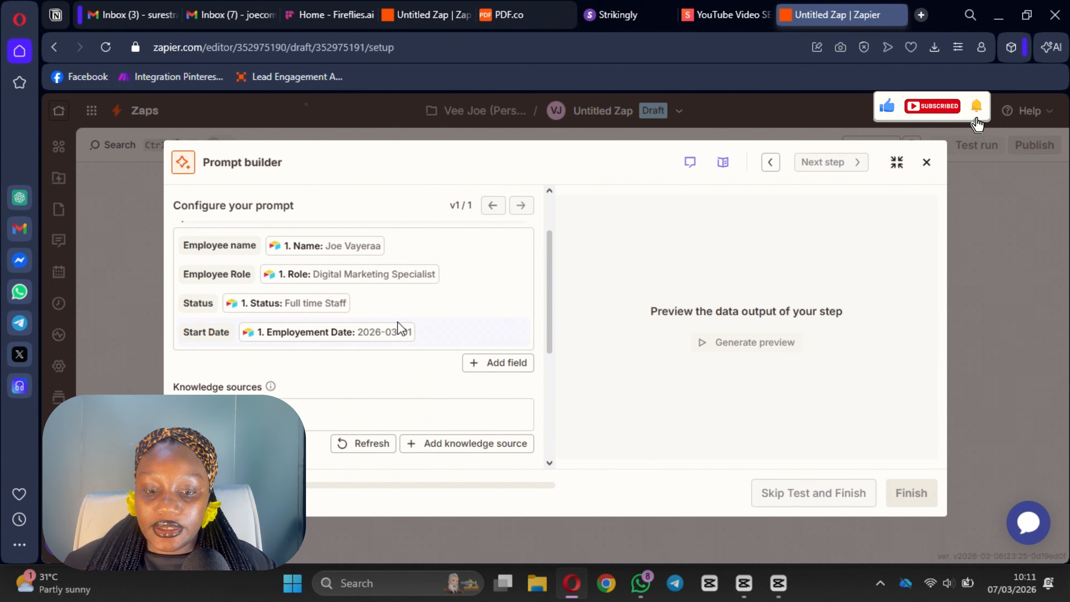
pyautogui.click(489, 364)
pyautogui.moveTo(619, 249)
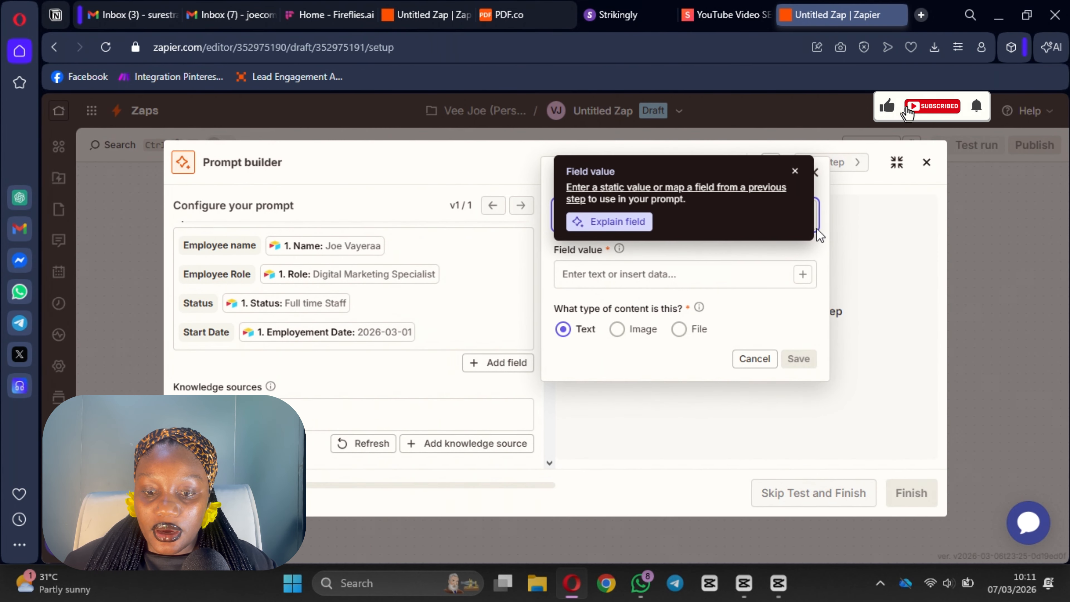
pyautogui.write('Se')
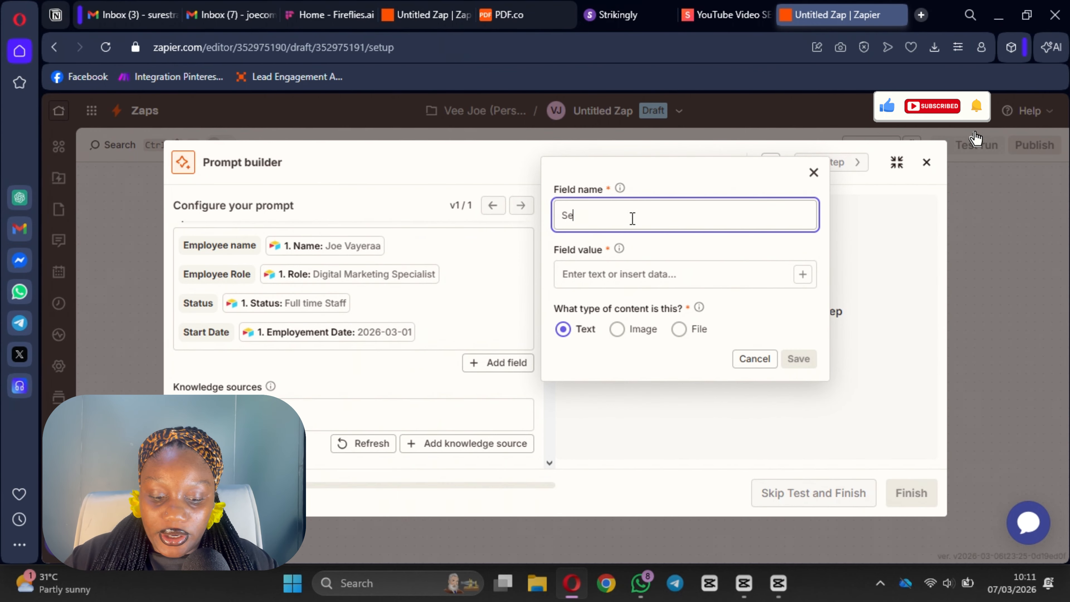
pyautogui.write('ne')
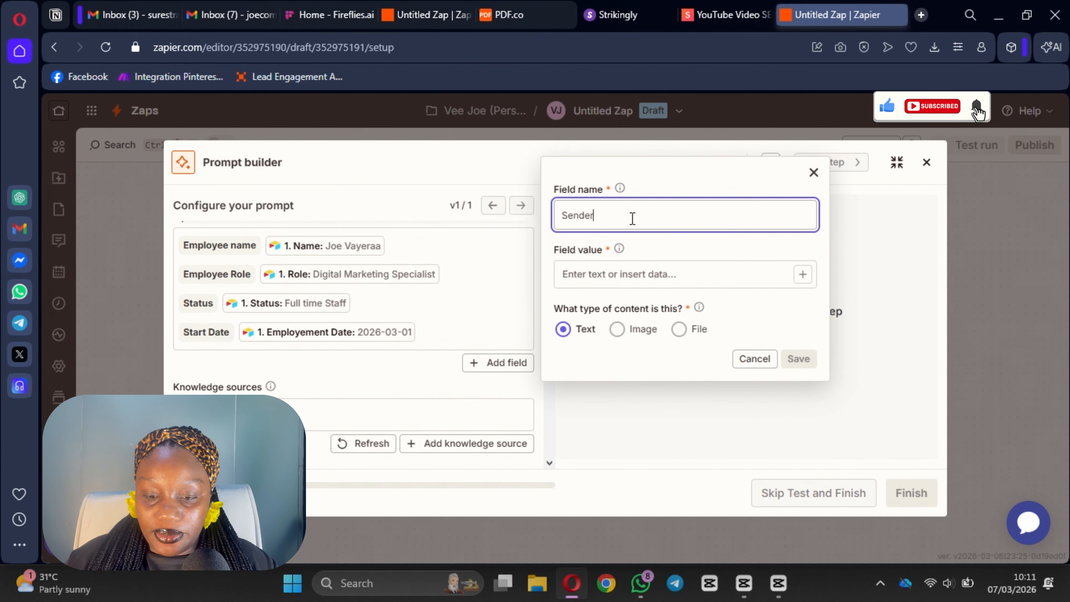
pyautogui.write('er Name')
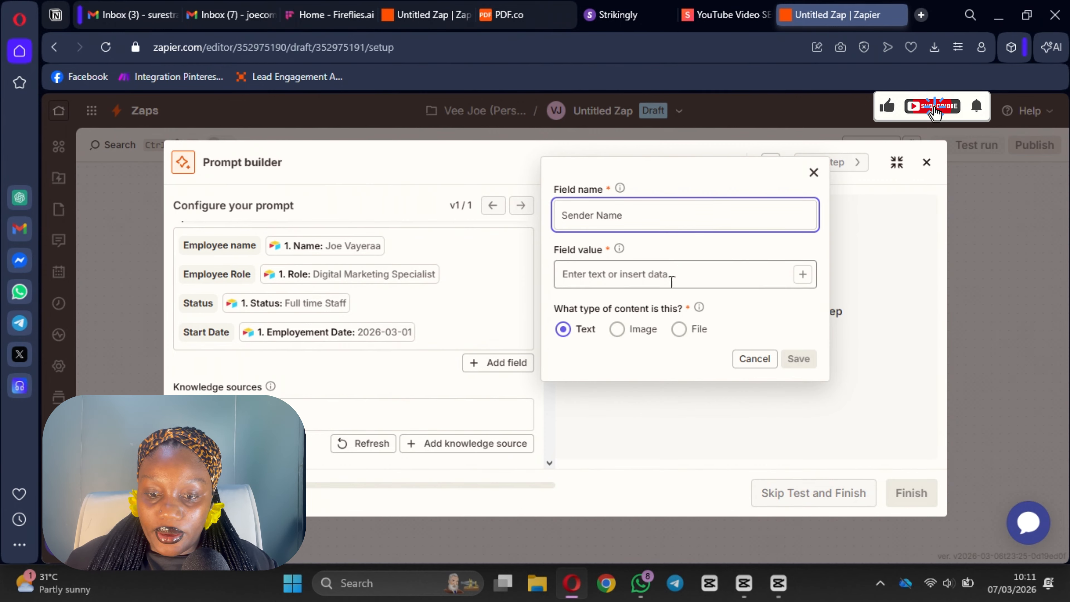
pyautogui.click(669, 278)
pyautogui.write('Joe Comfort')
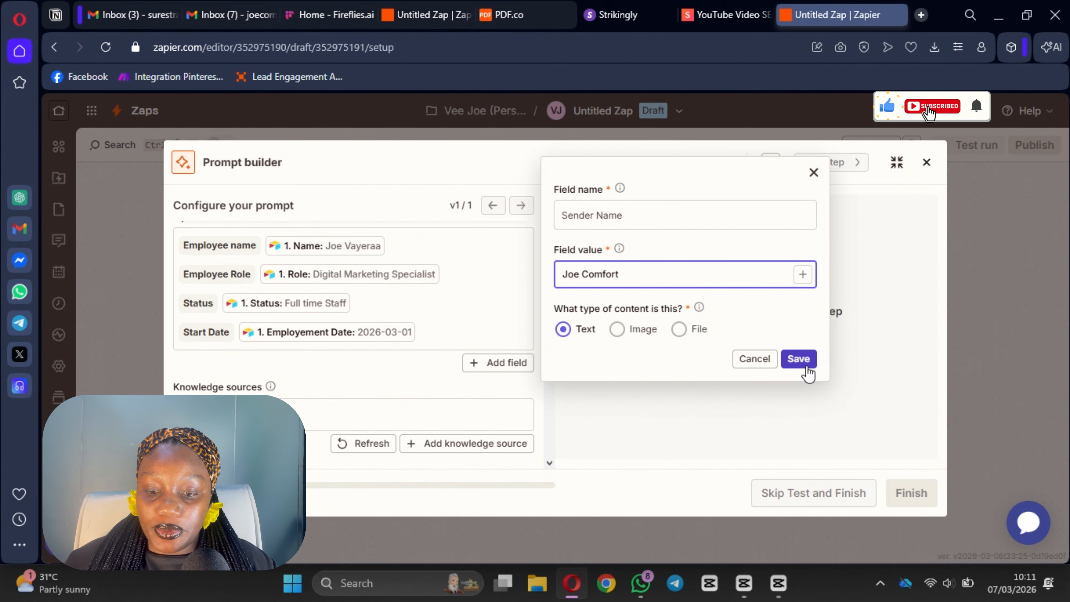
pyautogui.click(799, 359)
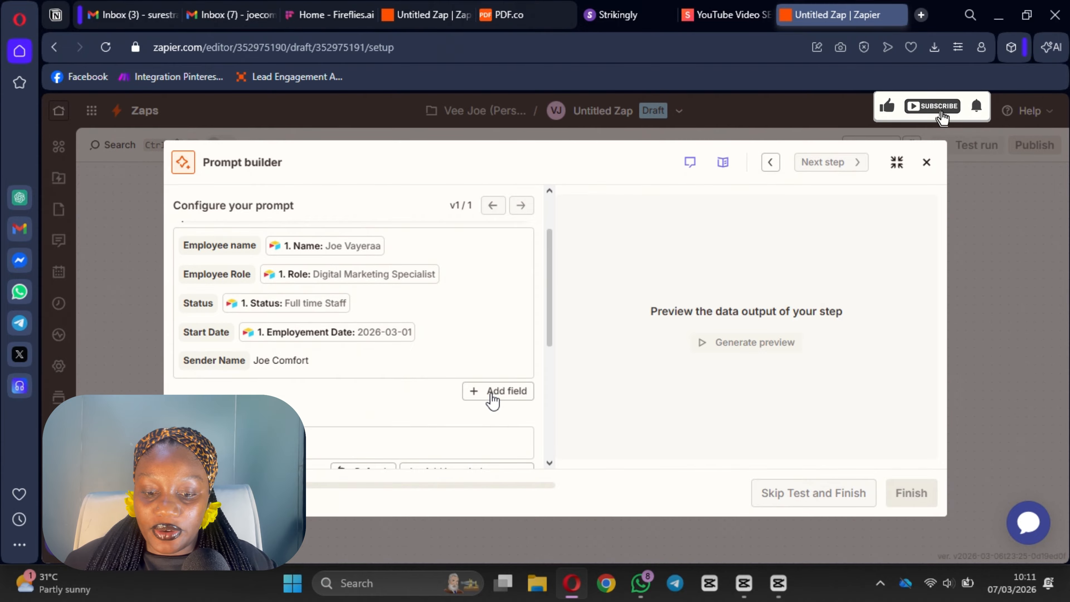
# - Add a "Sender Position" text input field to the prompt with the fixed value HR
pyautogui.click(492, 394)
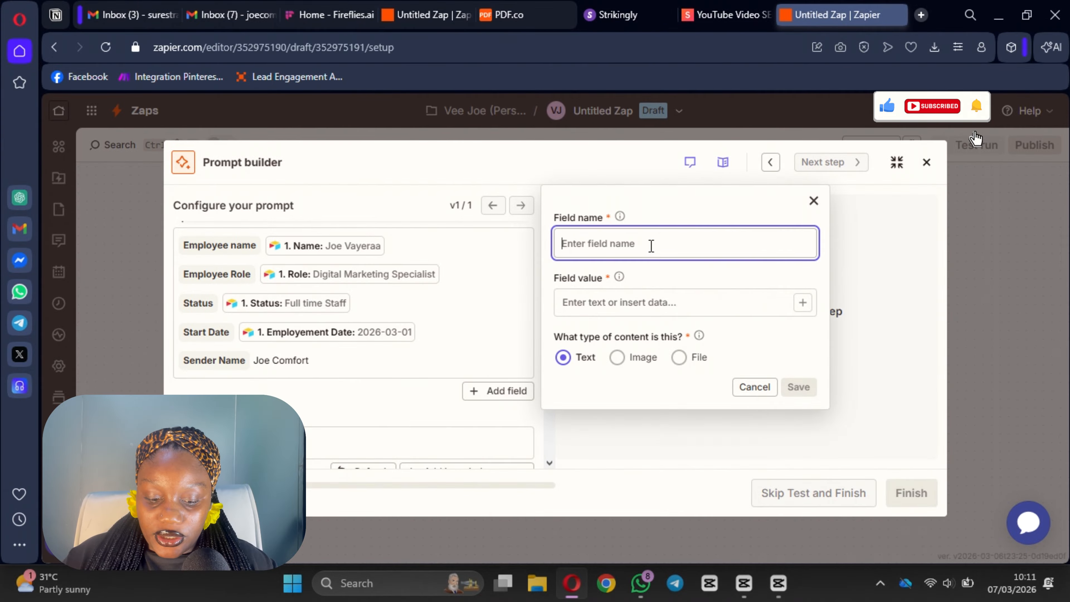
pyautogui.write('Sender Position')
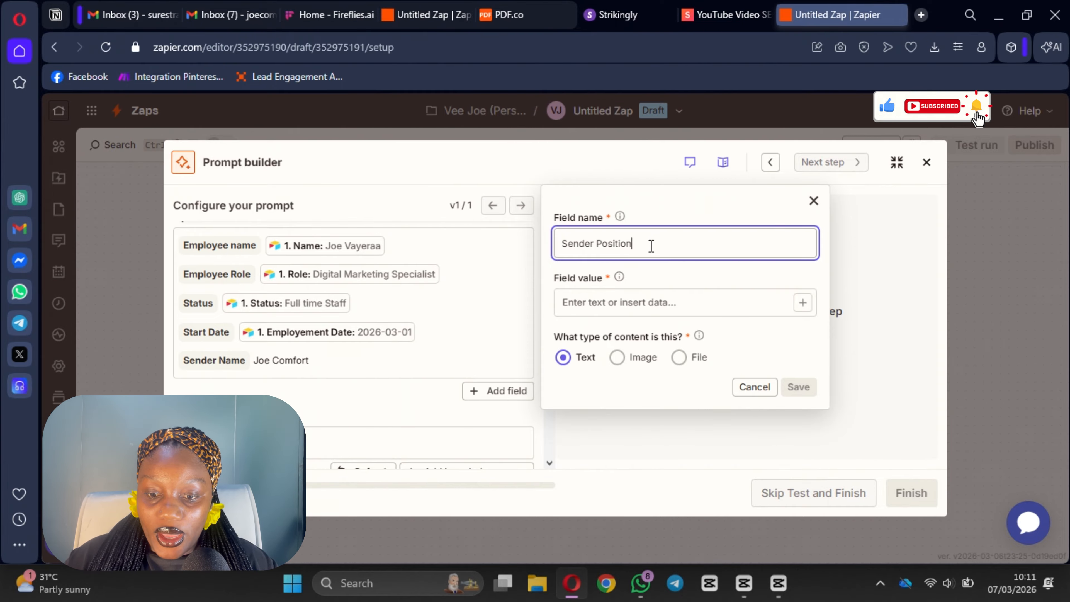
pyautogui.click(657, 302)
pyautogui.write('HR')
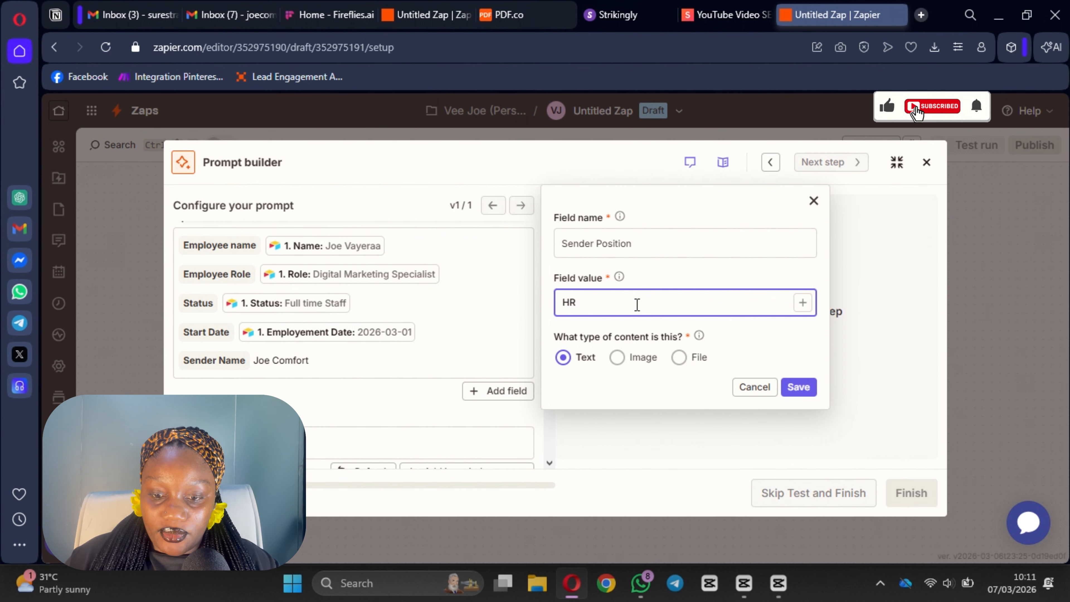
pyautogui.click(800, 388)
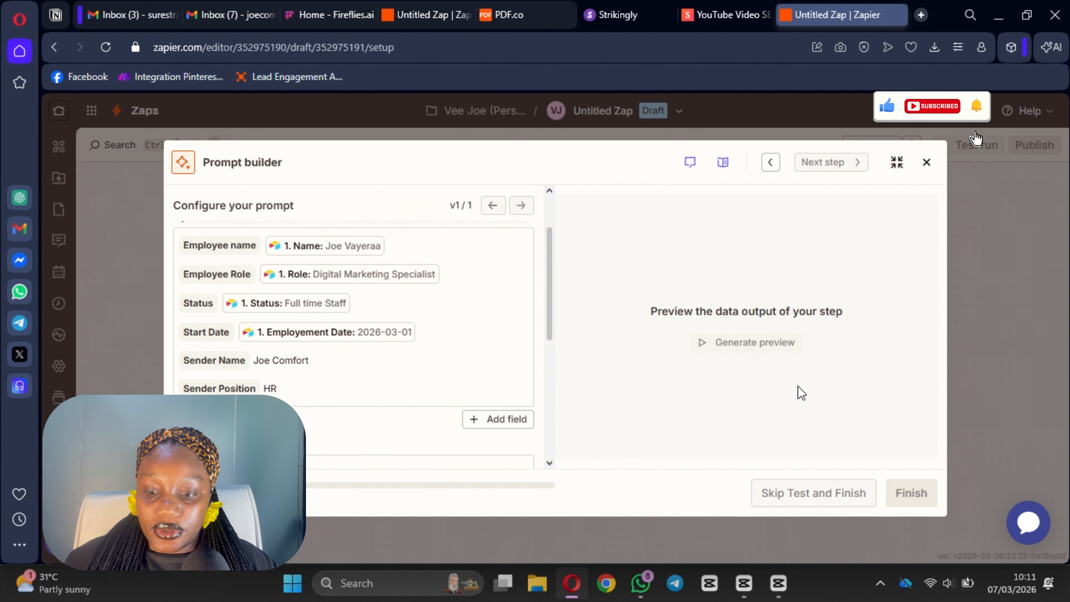
# - Add a "Company name" text input field to the prompt with the fixed value "Holdup Inc."
pyautogui.click(495, 422)
pyautogui.write('Compa')
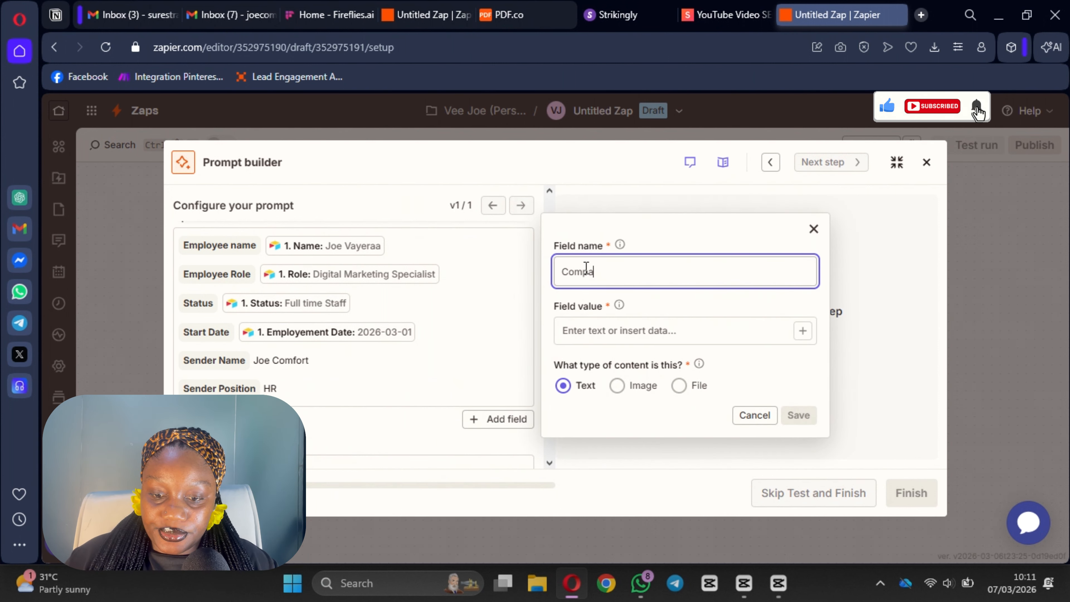
pyautogui.write('ny name')
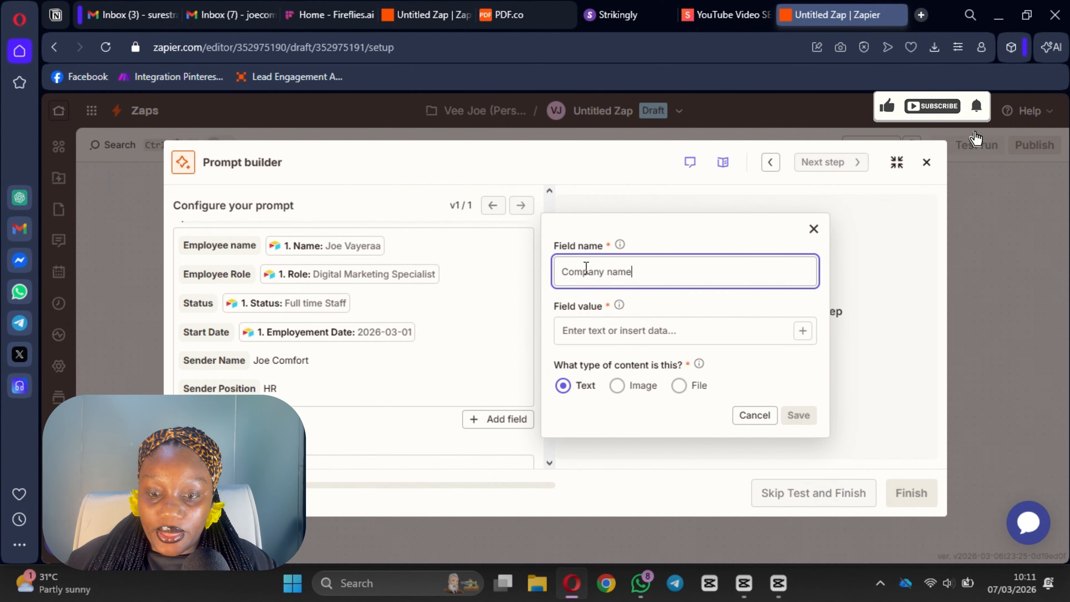
pyautogui.click(586, 327)
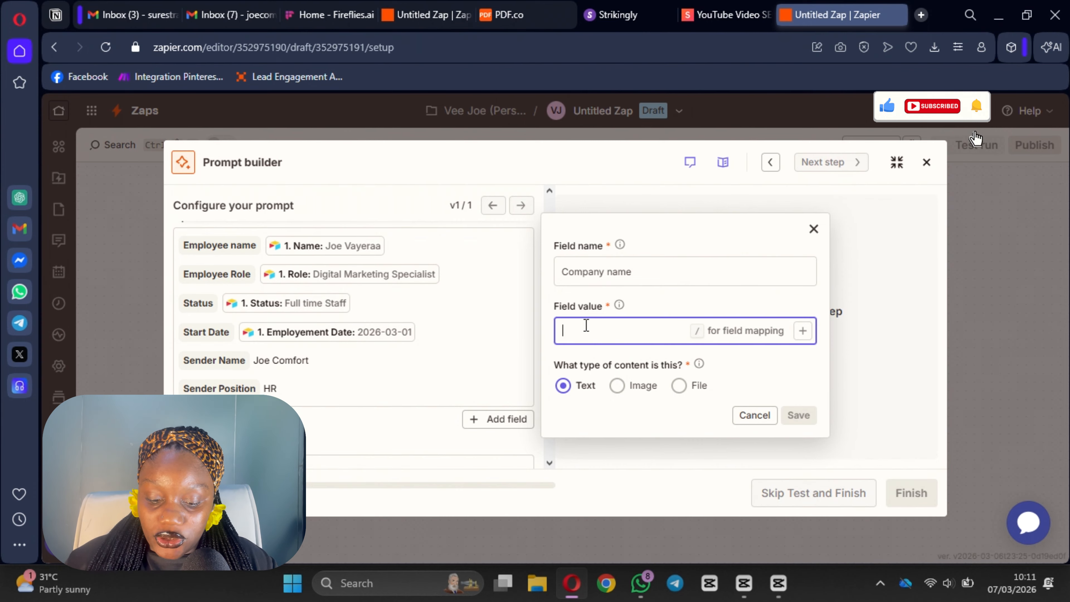
pyautogui.write('Holdup ')
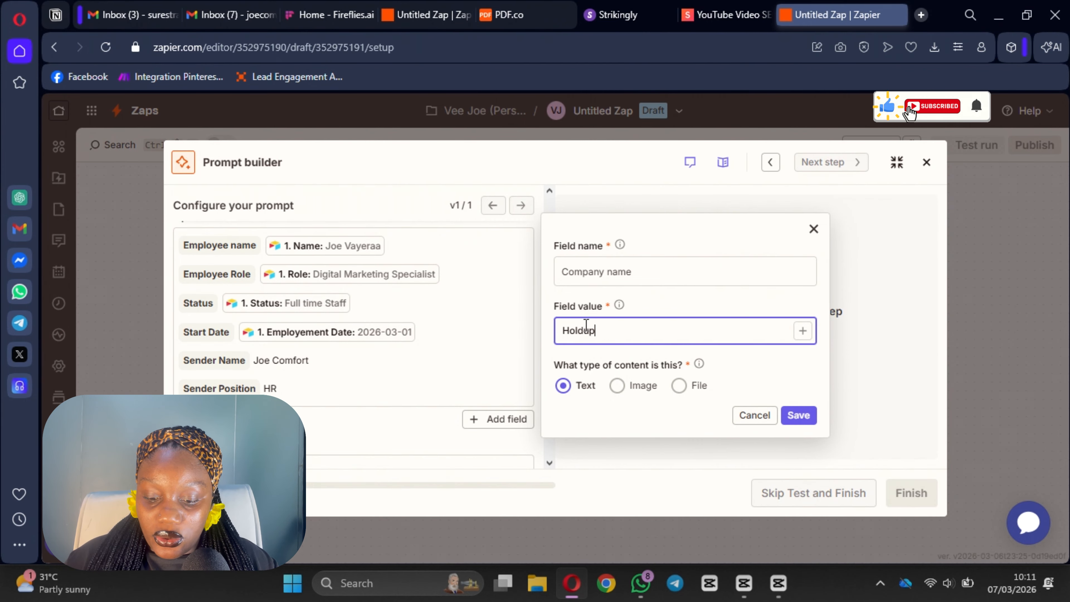
pyautogui.write('Inc.')
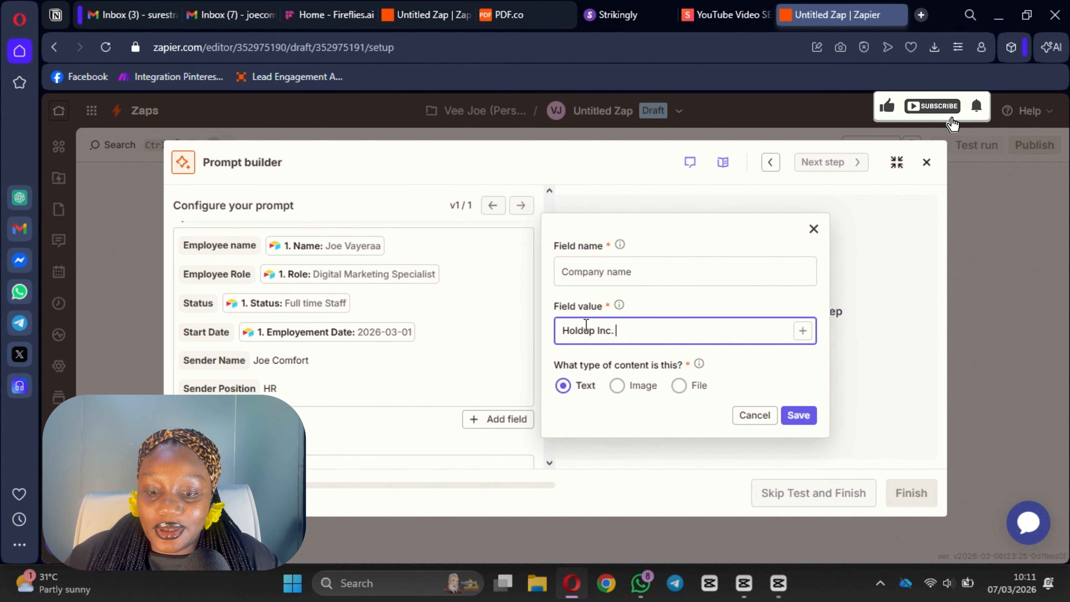
pyautogui.click(805, 412)
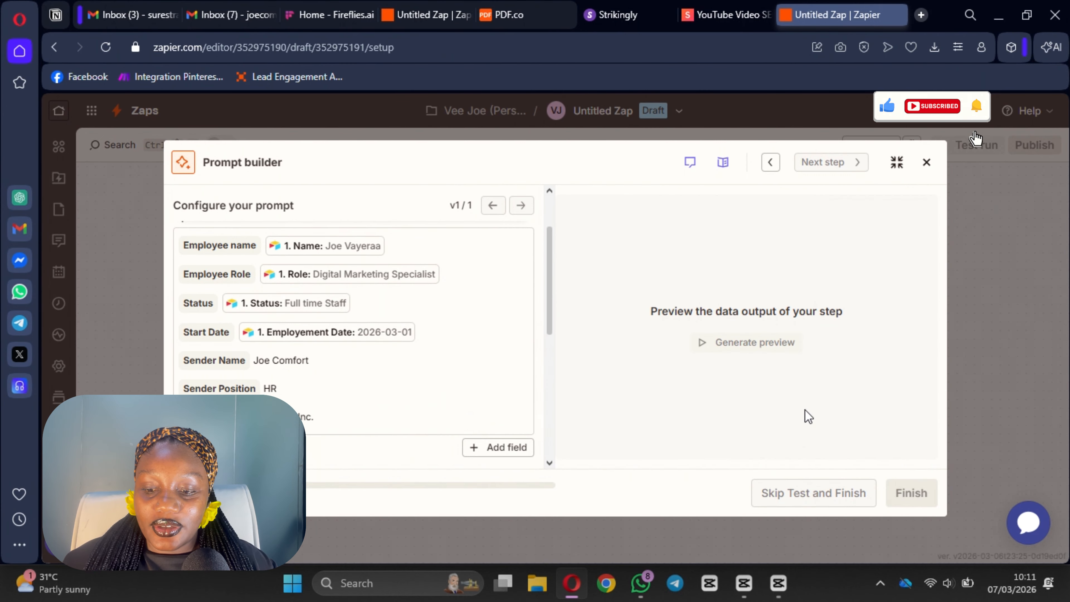
# - Begin the prompt text with "Draft an employment for my new employee,"
pyautogui.scroll(-6, 375, 298)
pyautogui.scroll(3, 336, 330)
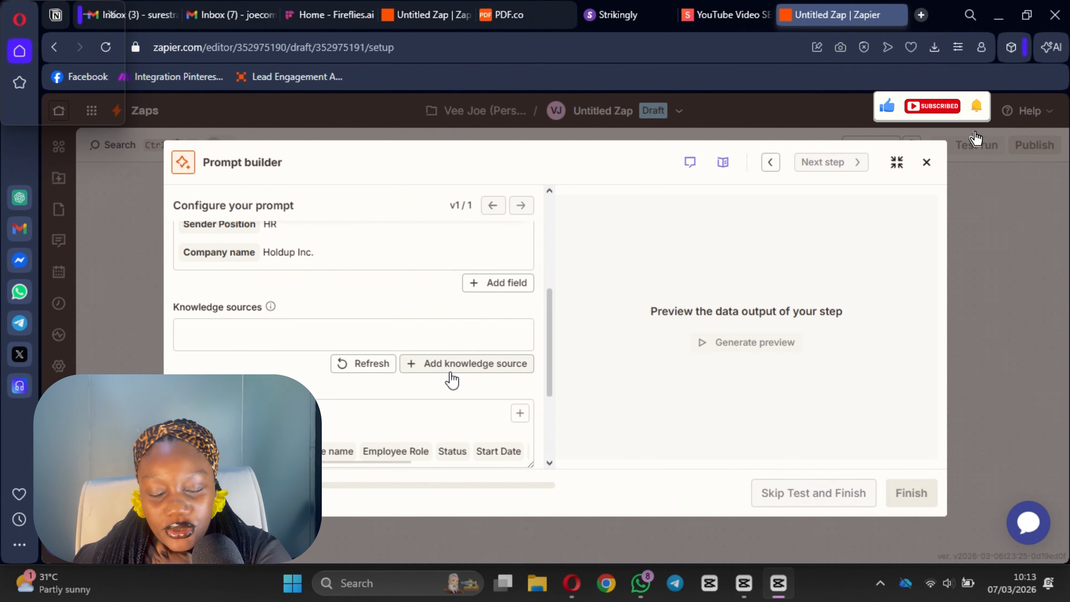
pyautogui.scroll(-2, 411, 366)
pyautogui.click(266, 330)
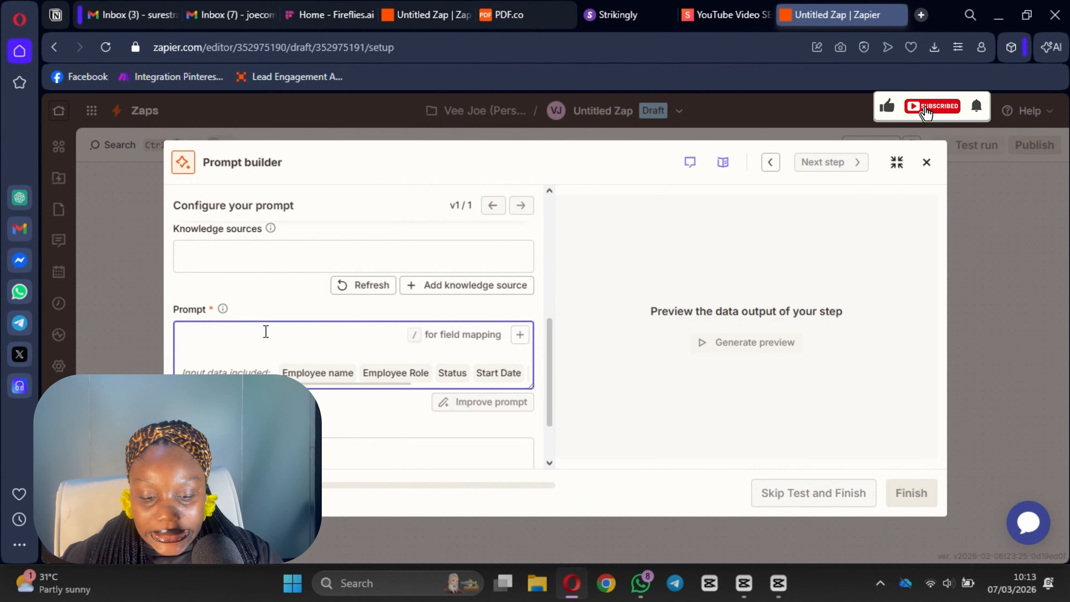
pyautogui.write('Draft ')
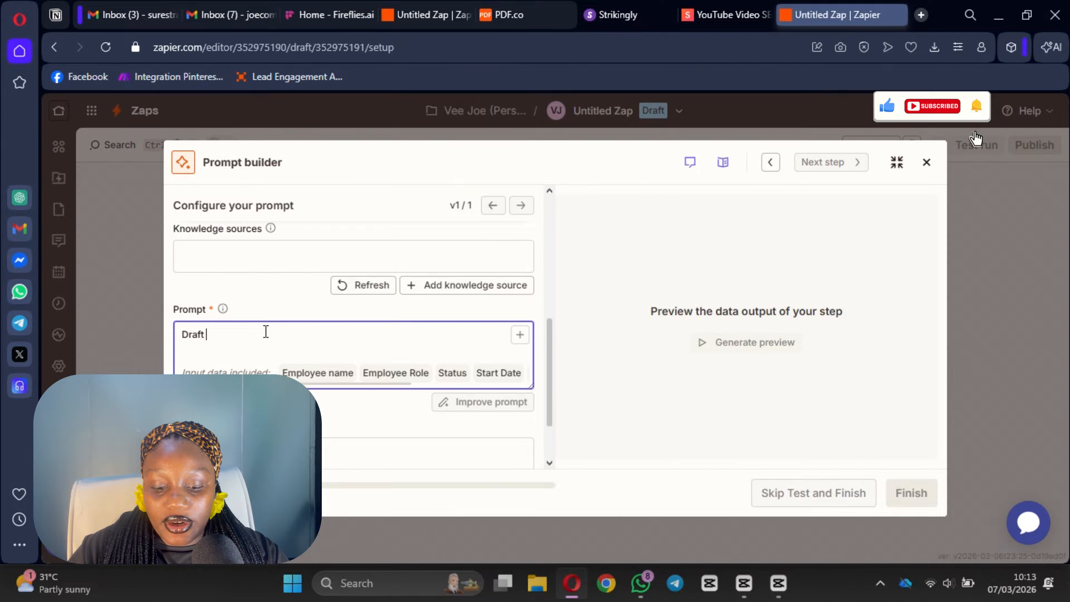
pyautogui.write('an empl')
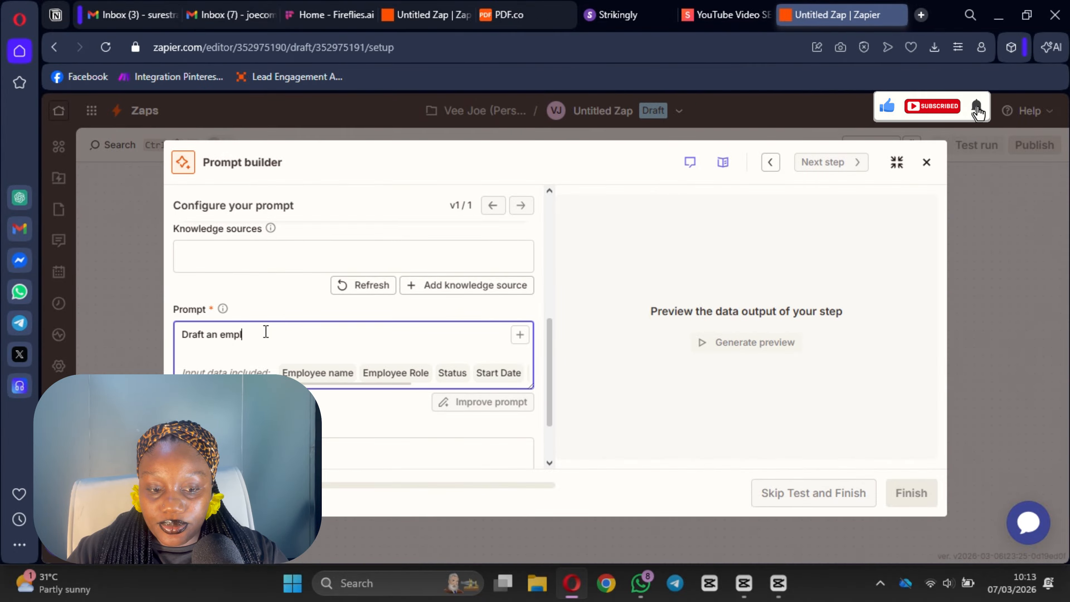
pyautogui.write('o')
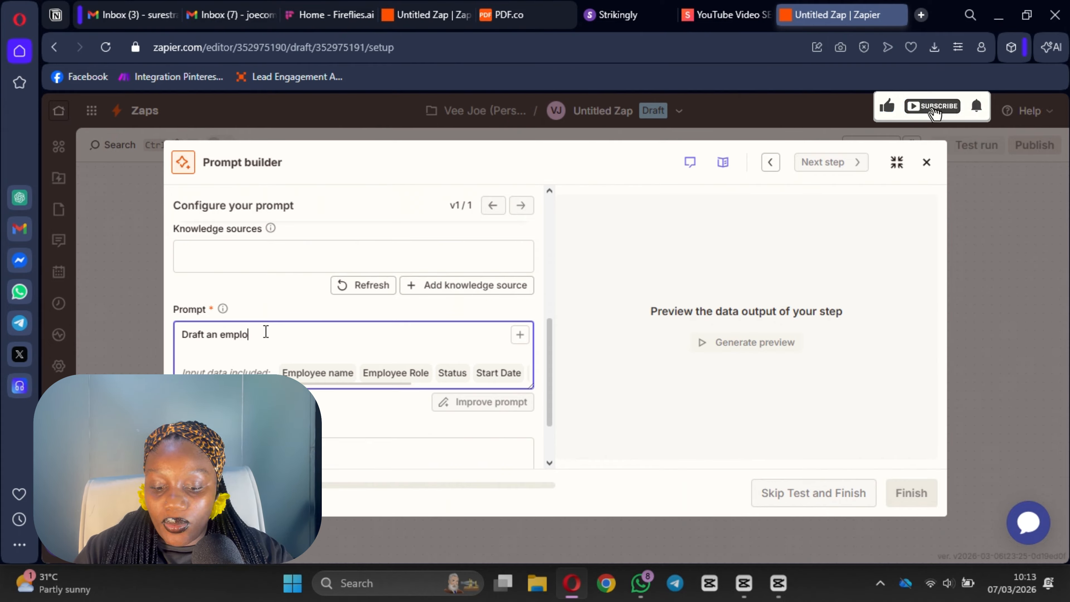
pyautogui.write('yment for my new')
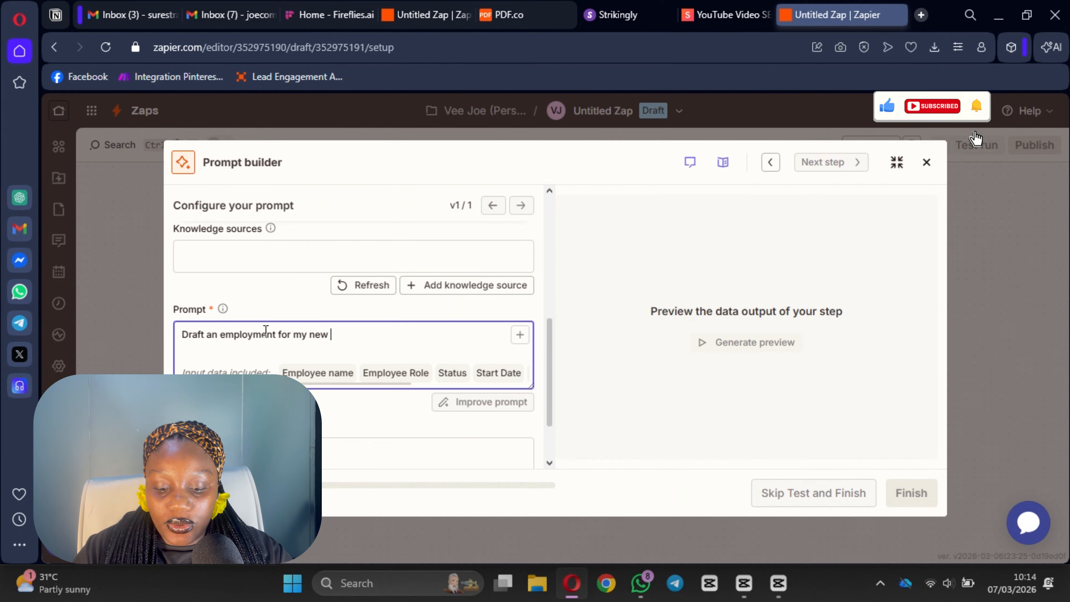
pyautogui.write(' emo')
pyautogui.write('loy')
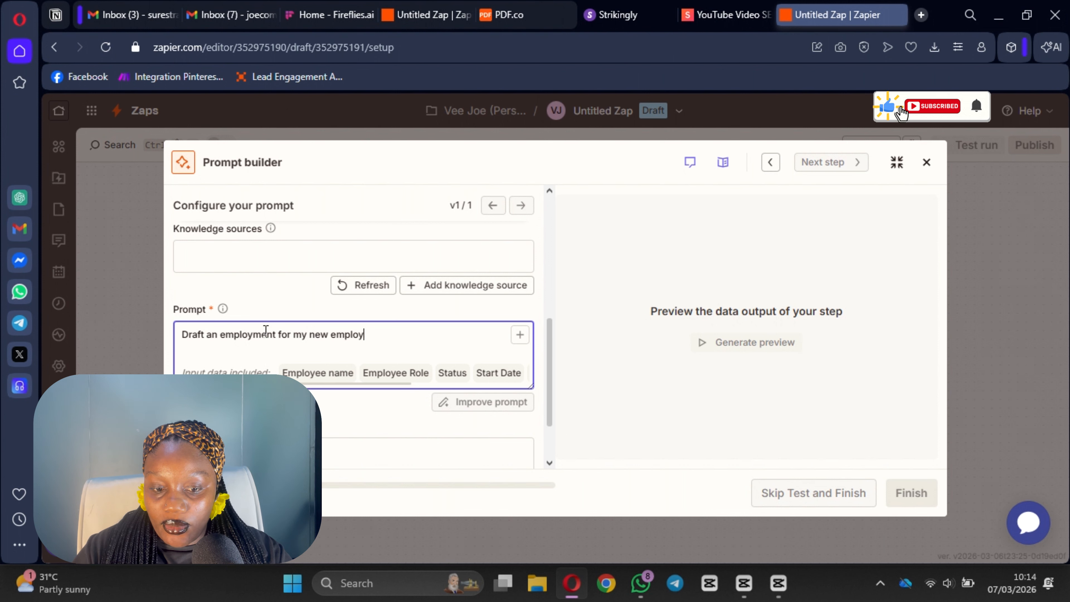
pyautogui.write('ee, con')
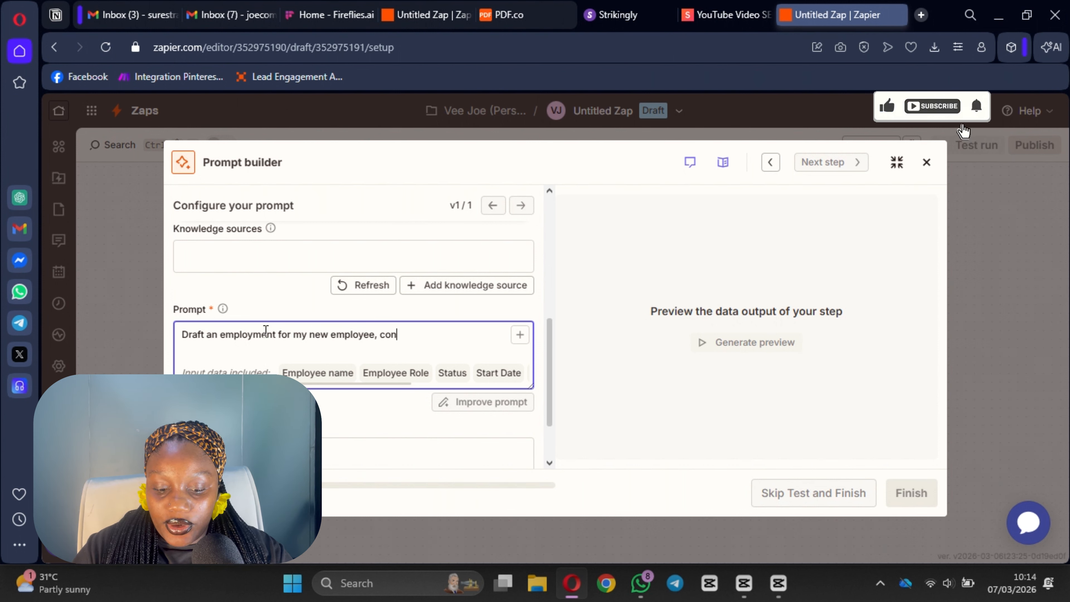
# - Continue the prompt's first sentence with "congratulate them on their new postion.", correcting the spelling of "congratulate"
pyautogui.write('grat')
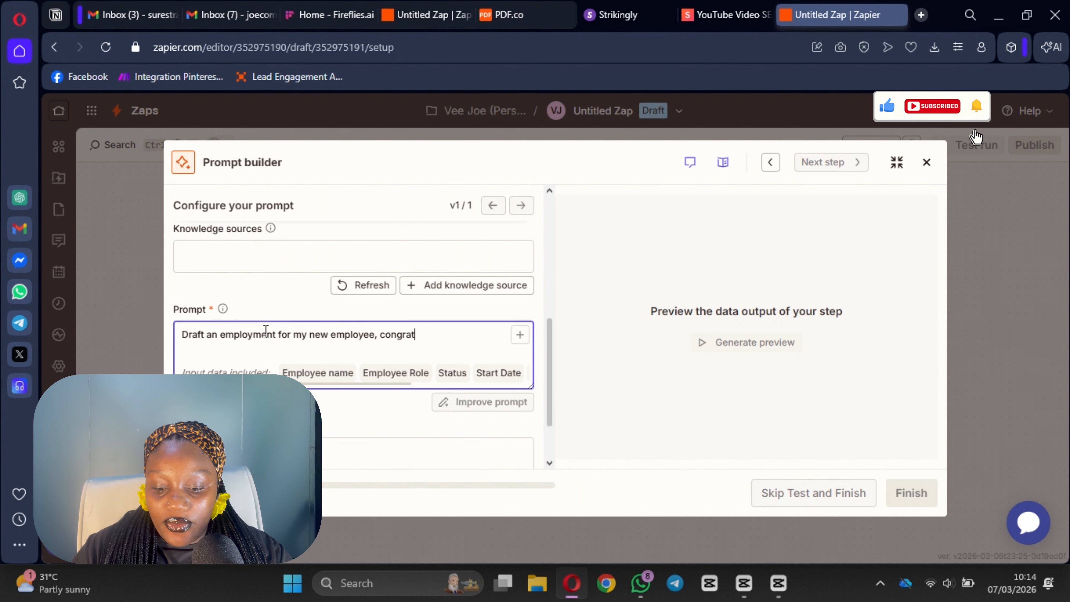
pyautogui.press('BackSpace')
pyautogui.write('luate t')
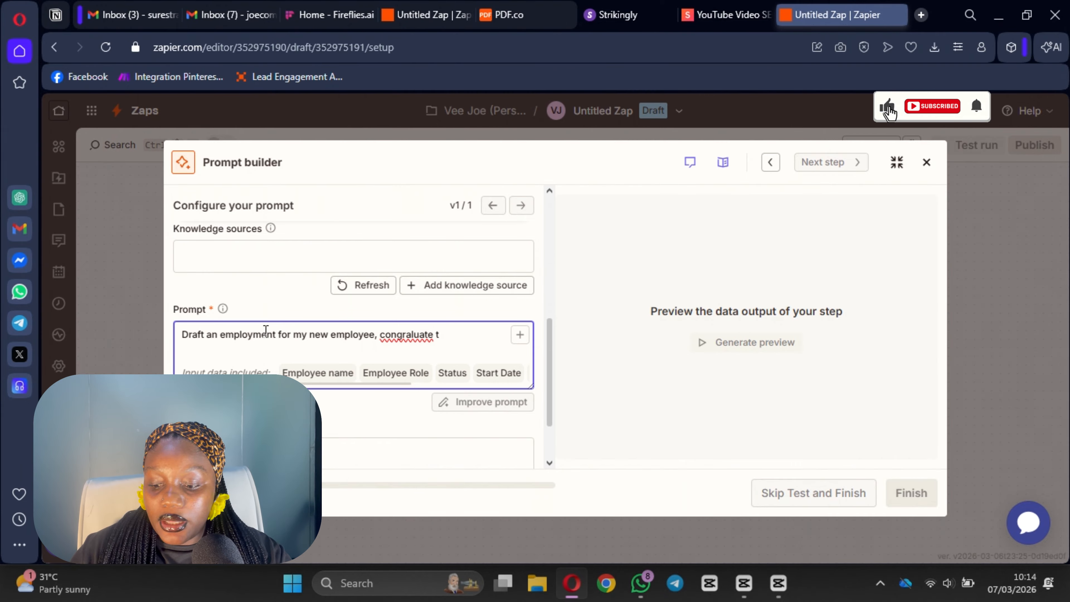
pyautogui.press('BackSpace')
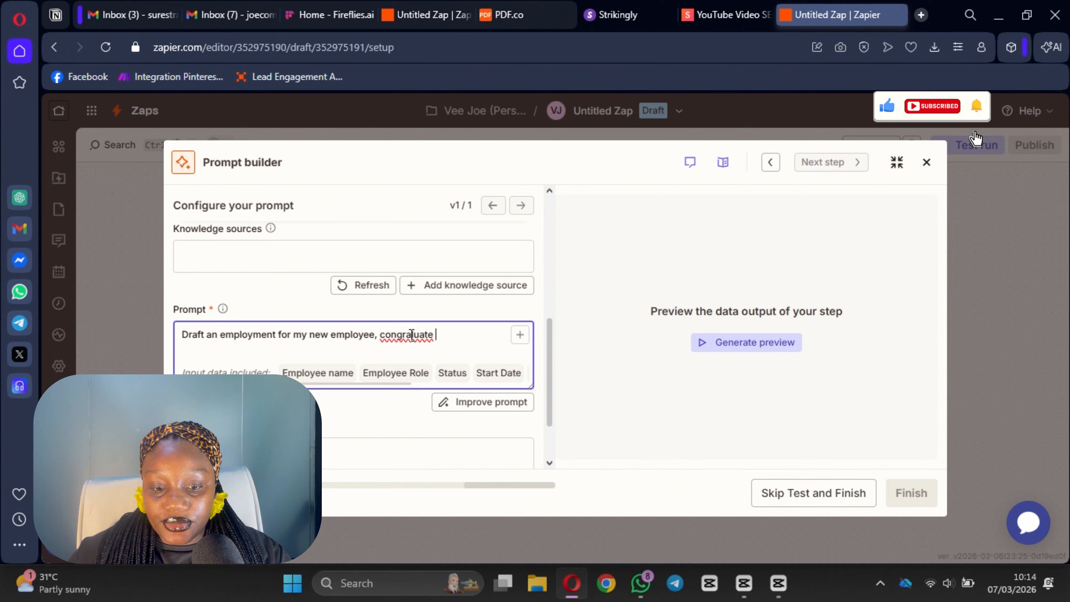
pyautogui.rightClick(411, 334)
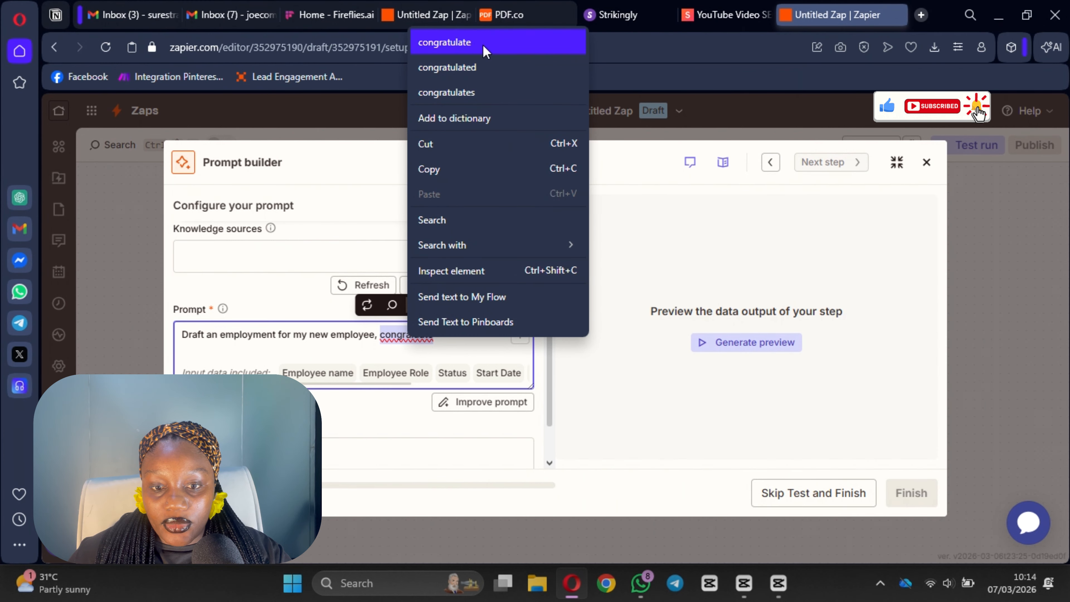
pyautogui.click(485, 50)
pyautogui.write('the')
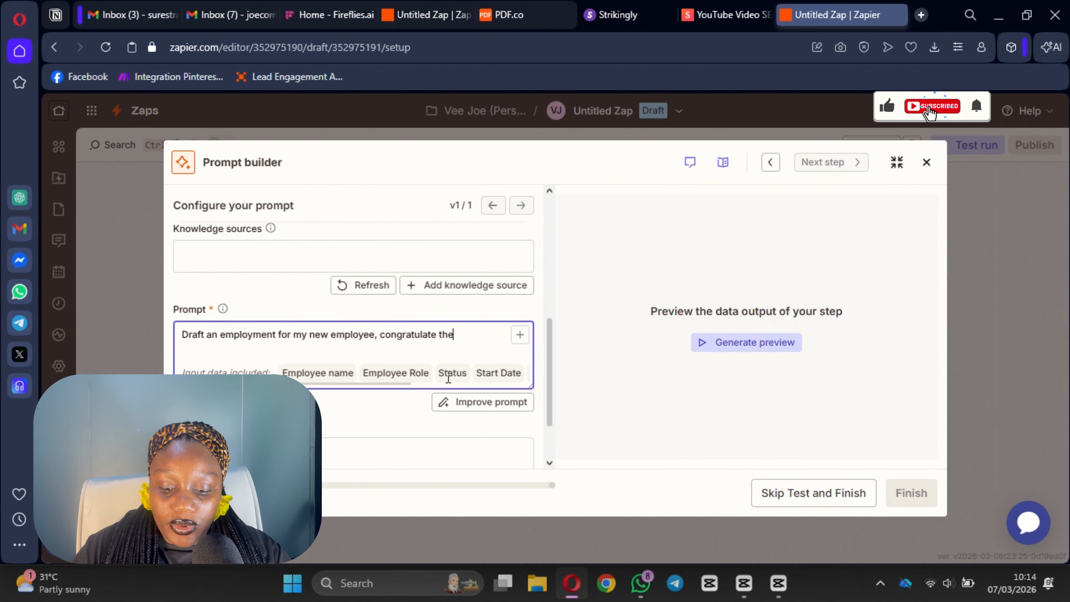
pyautogui.write('m on their ne')
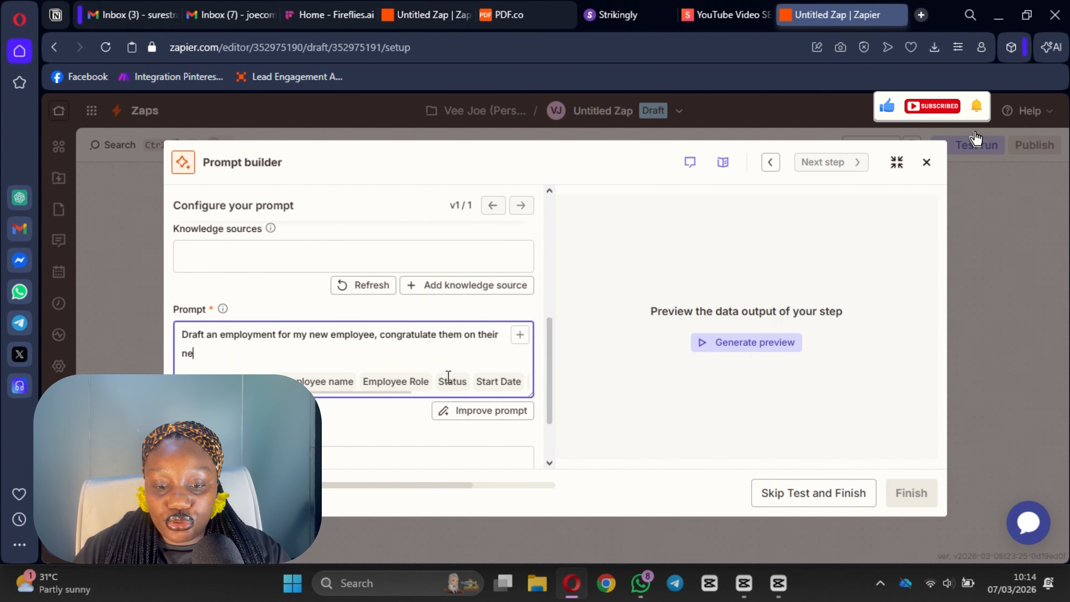
pyautogui.write('w postion. ')
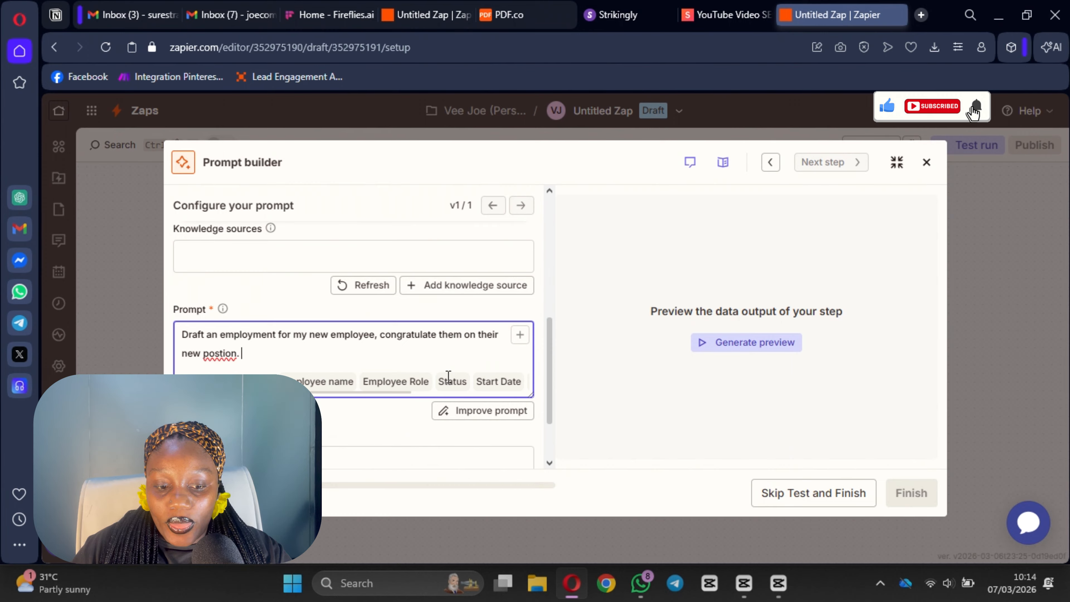
# - Add a second prompt sentence beginning "Also tell them to sign up on slack with their work email so that they"
pyautogui.write('Also tell t')
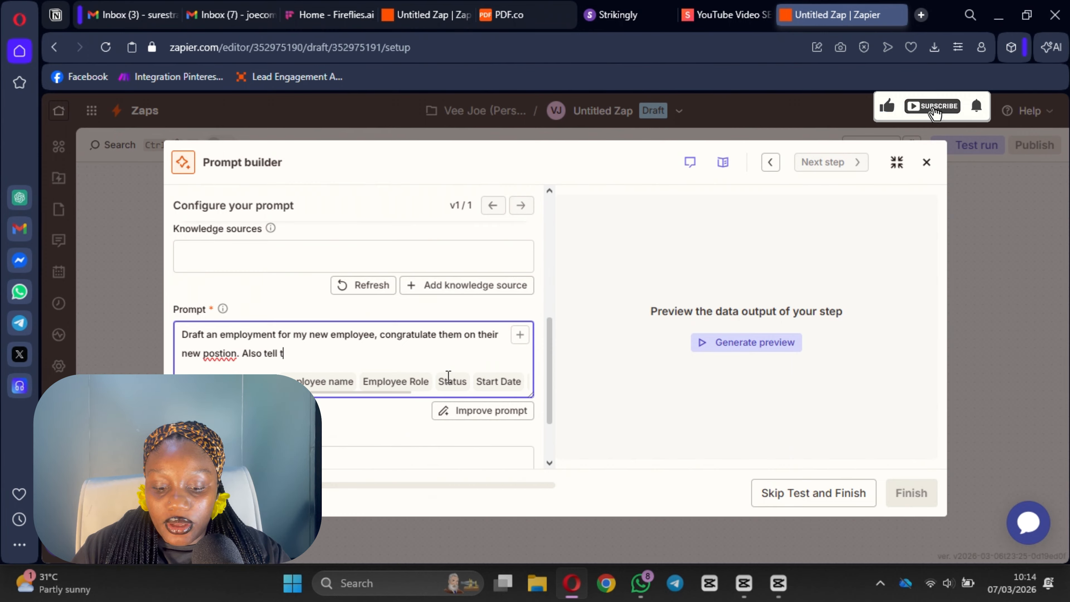
pyautogui.write('hem to')
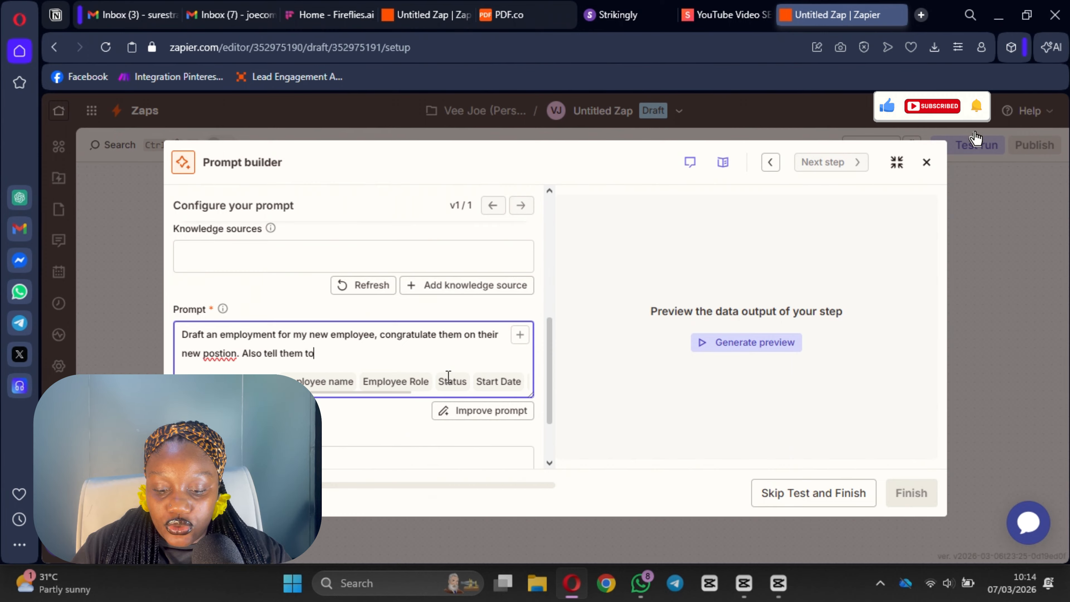
pyautogui.write(' sign up o')
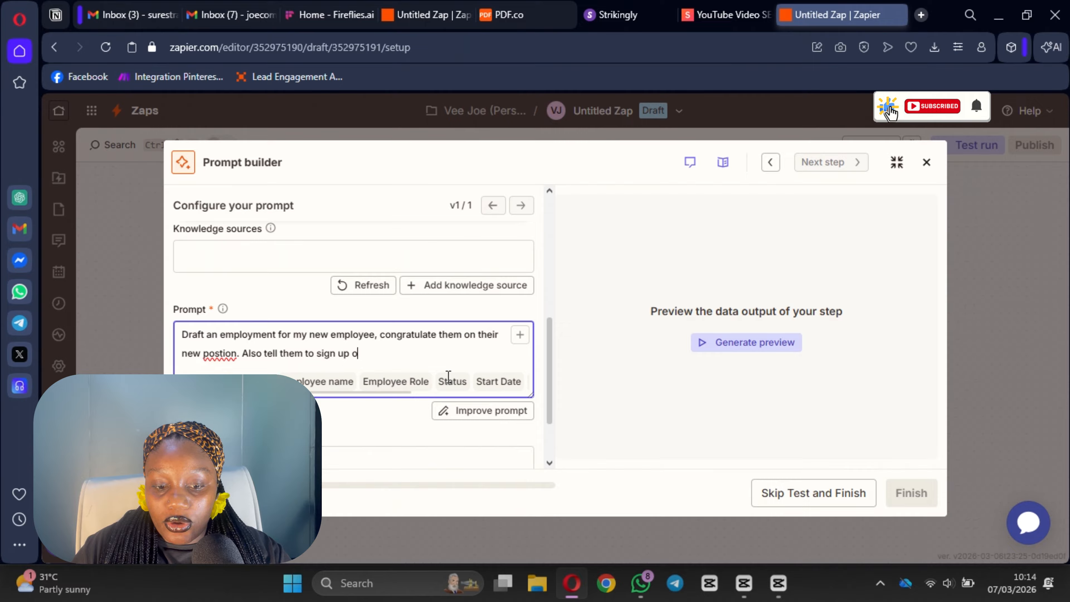
pyautogui.write('n slack with the w')
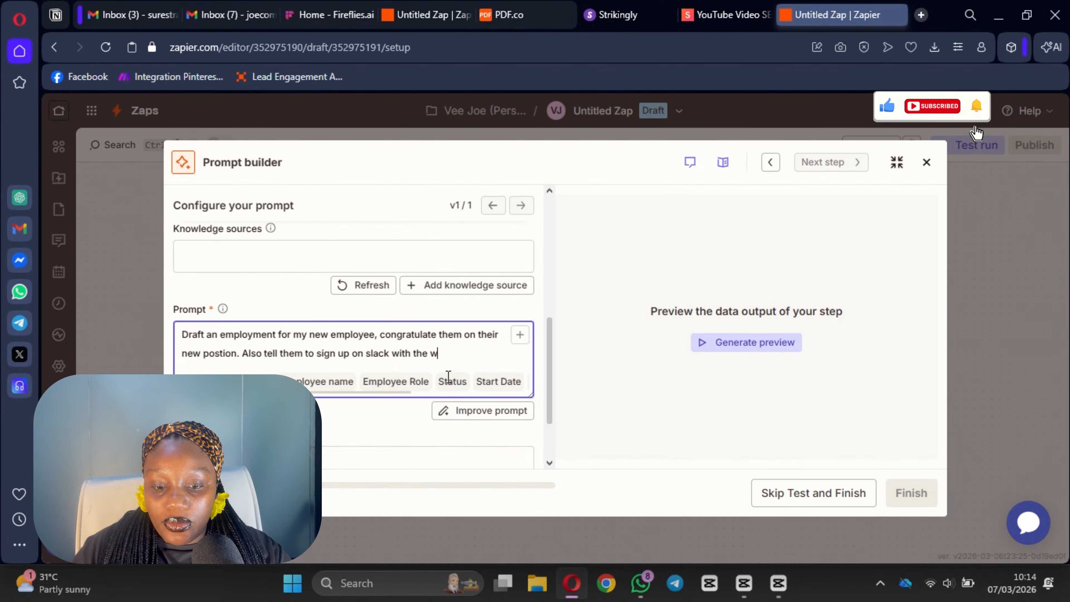
pyautogui.write('eor ')
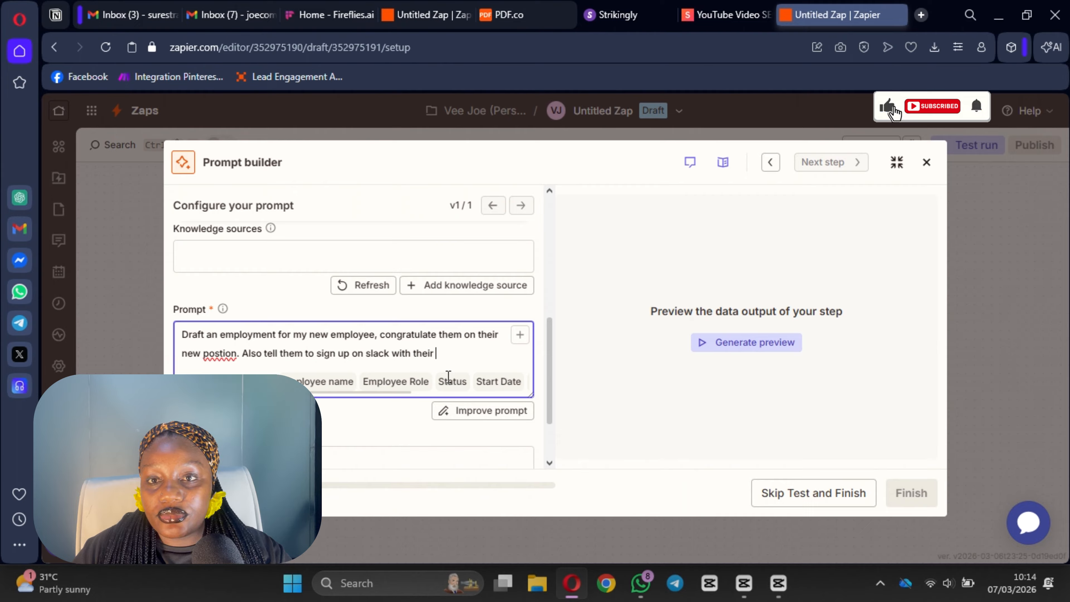
pyautogui.write('work ema')
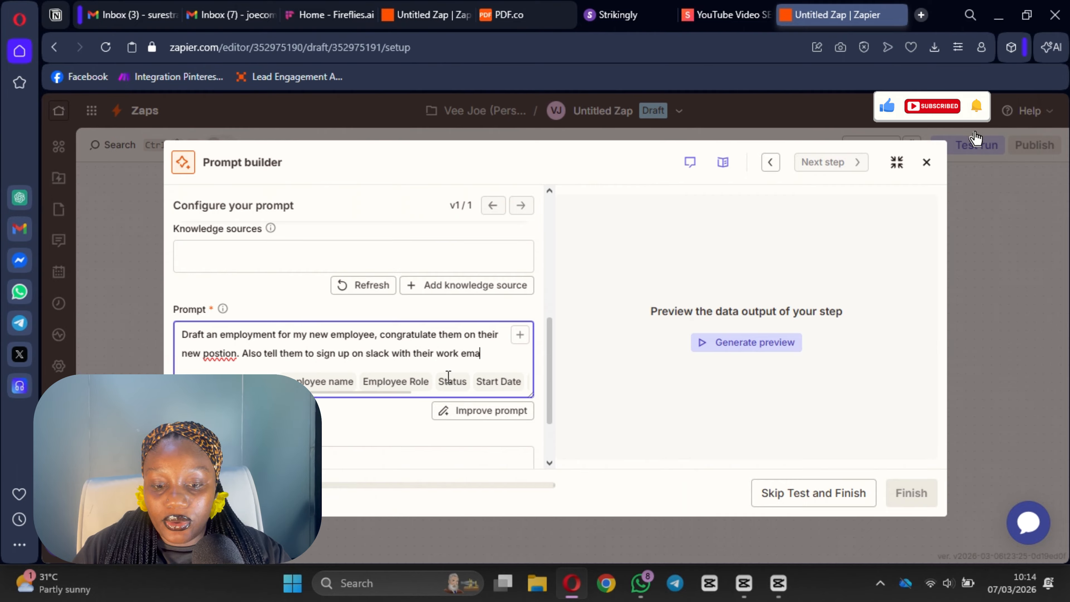
pyautogui.write('il so that they d')
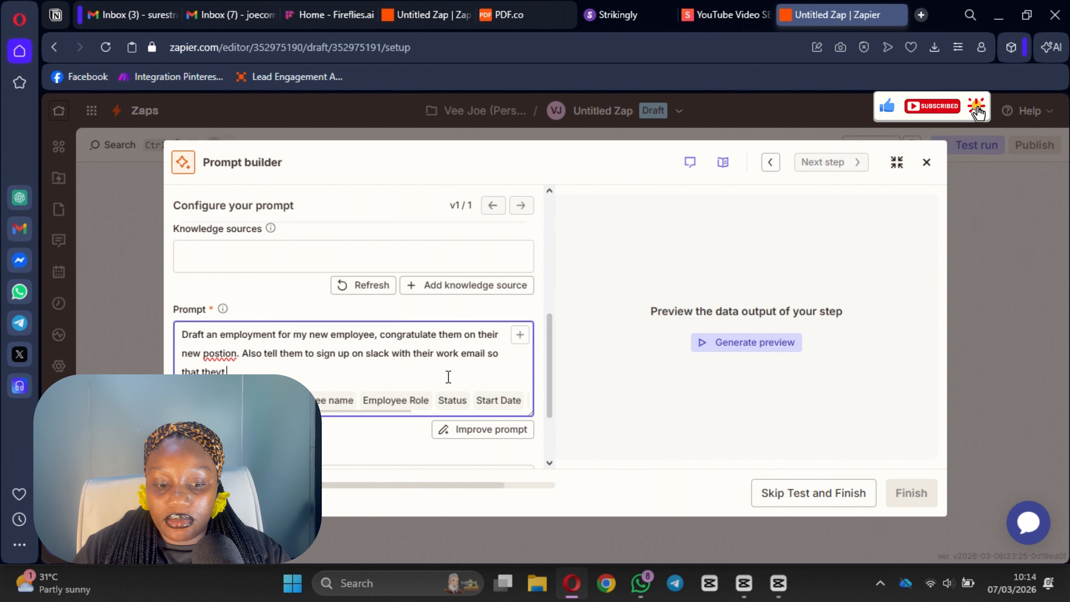
# - Finish the prompt's second sentence with "can receive the invitation to the company channels."
pyautogui.write('an red')
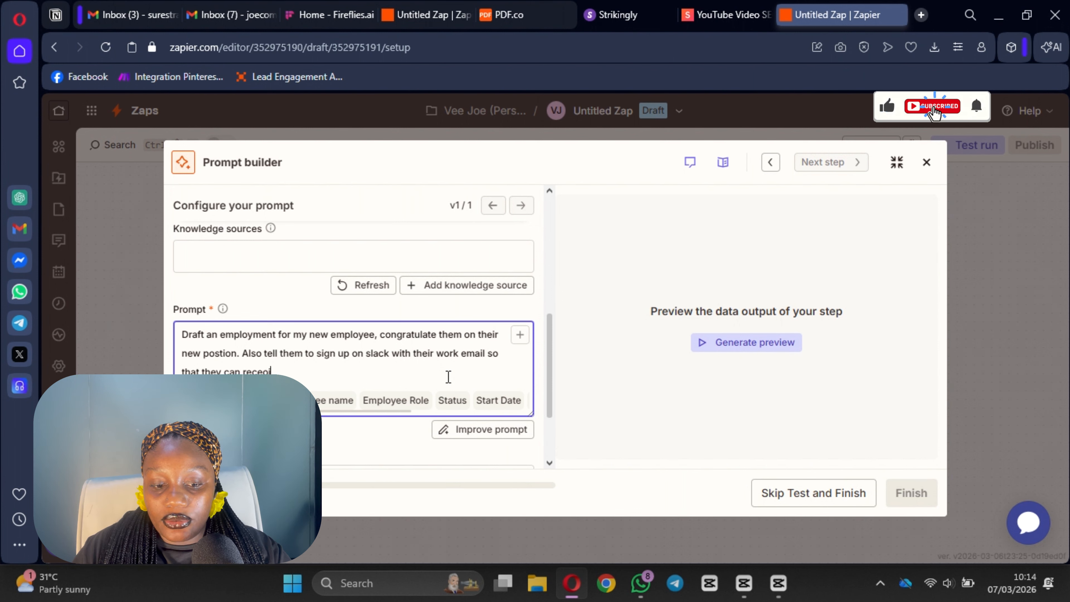
pyautogui.press('BackSpace')
pyautogui.write('ceive th')
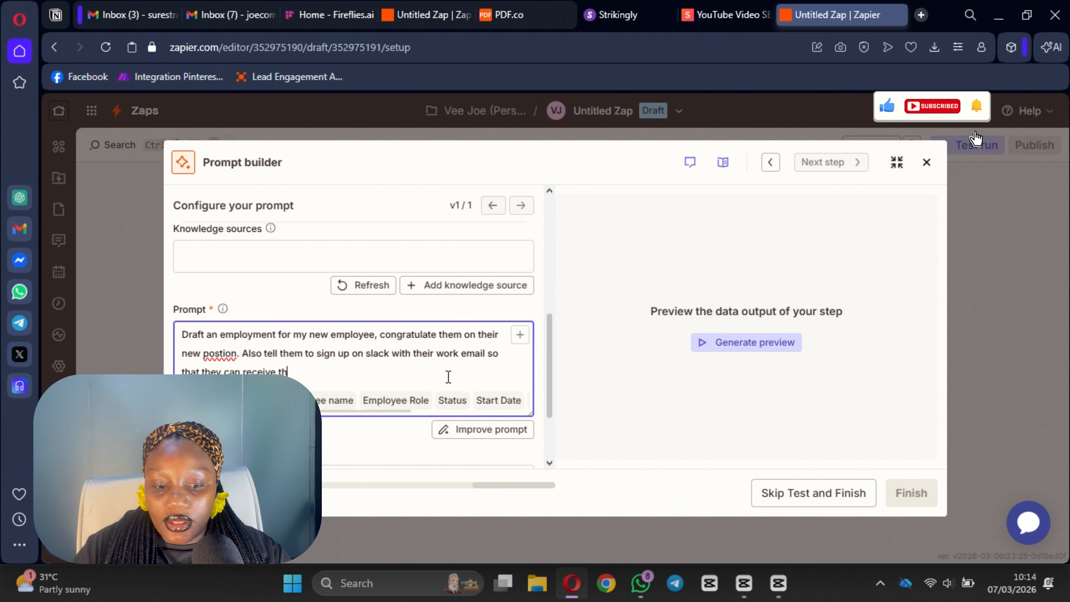
pyautogui.write('e invit')
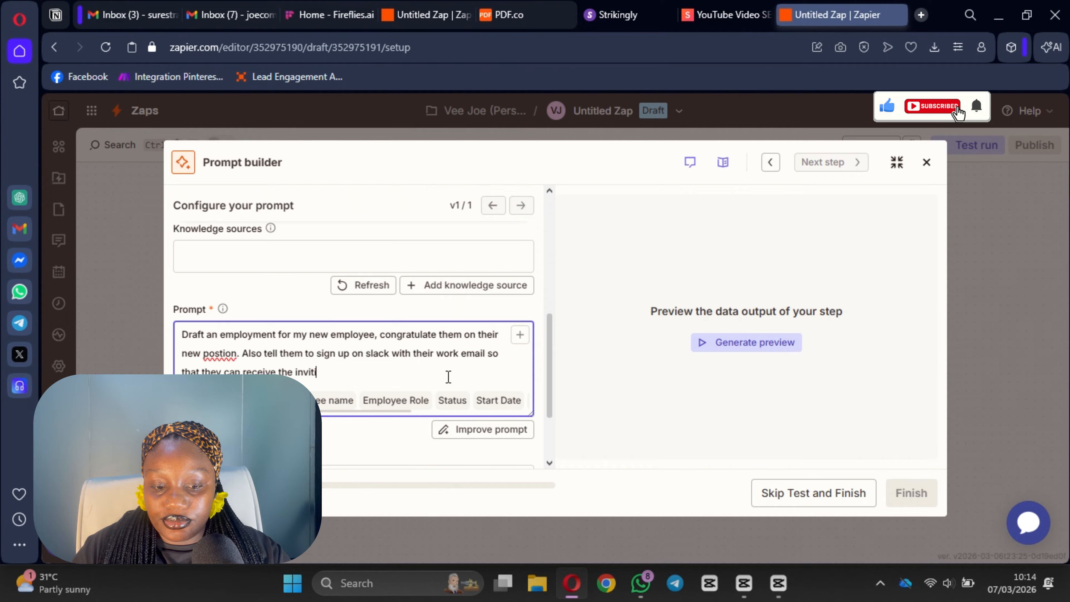
pyautogui.write('at')
pyautogui.write('ion the the company')
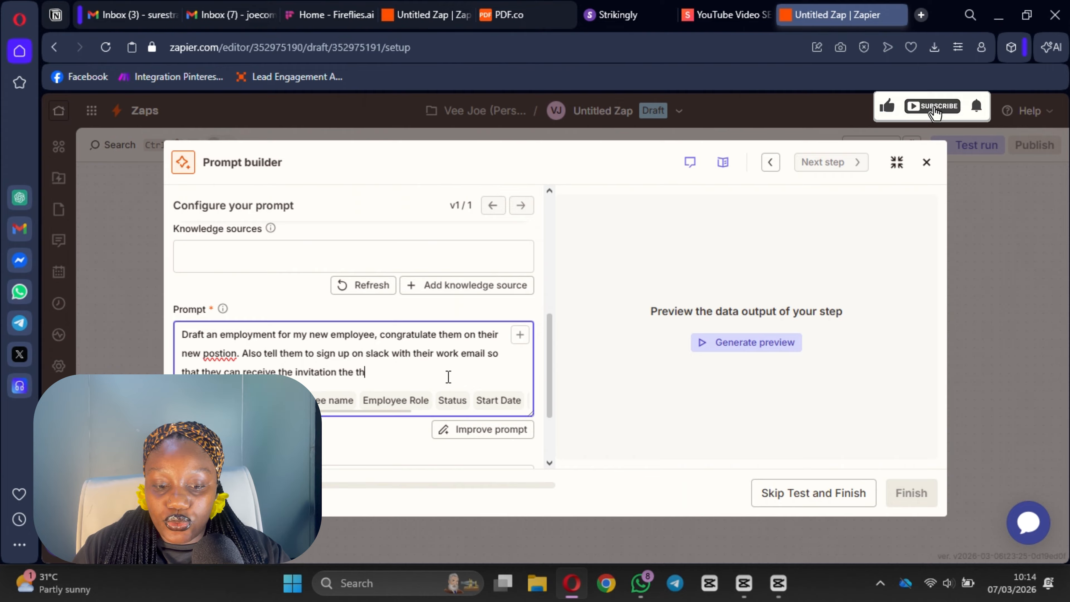
pyautogui.press('BackSpace')
pyautogui.press('BackSpace')
pyautogui.press('BackSpace')
pyautogui.press('BackSpace')
pyautogui.press('BackSpace')
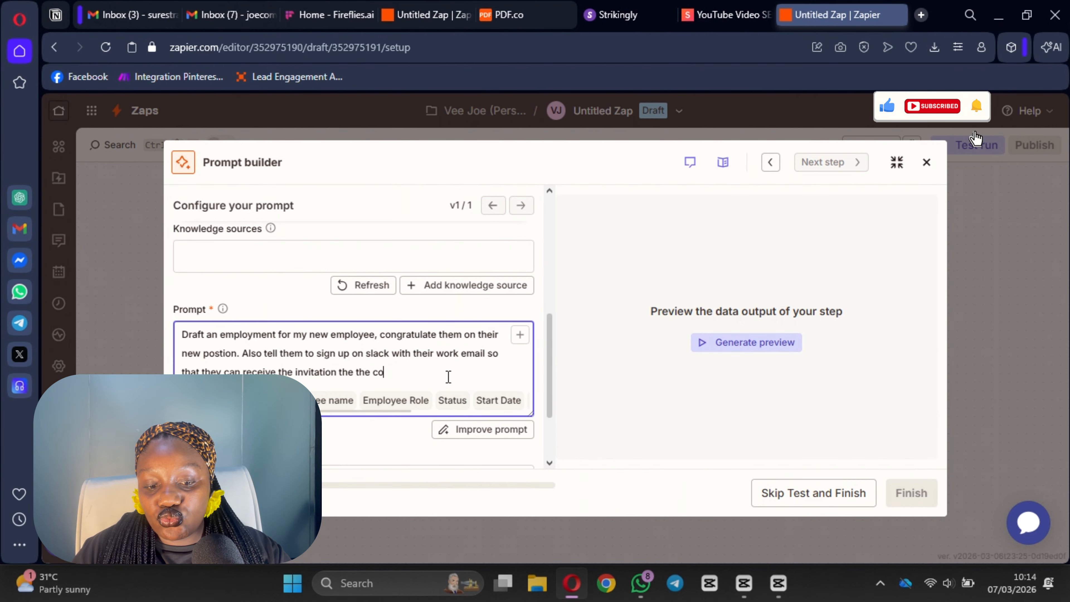
pyautogui.press('BackSpace')
pyautogui.press('BackSpace')
pyautogui.press('BackSpace')
pyautogui.press('BackSpace')
pyautogui.write('the ')
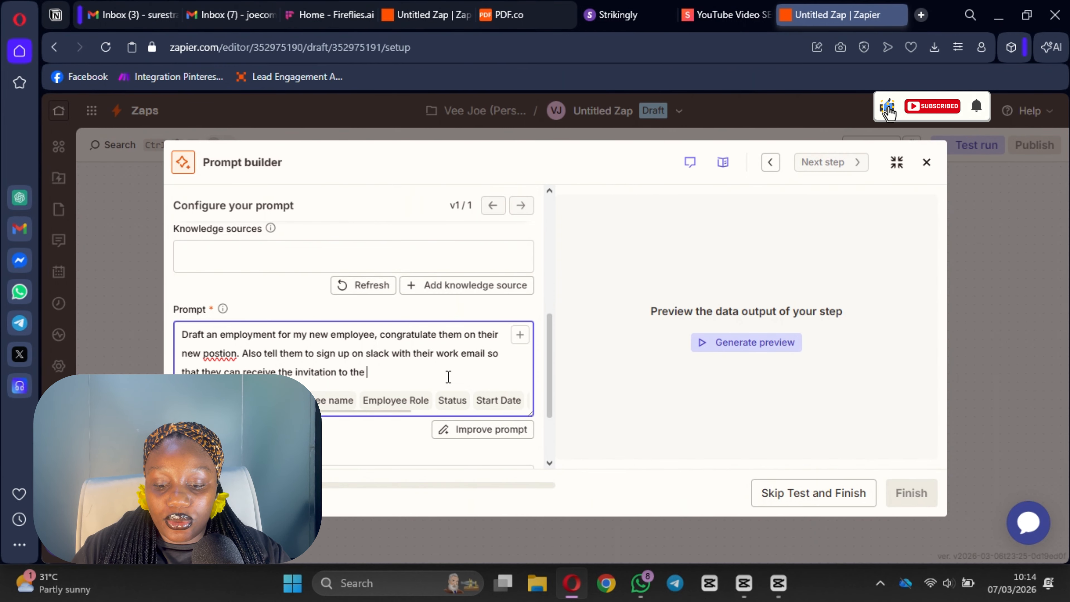
pyautogui.write('company channels.')
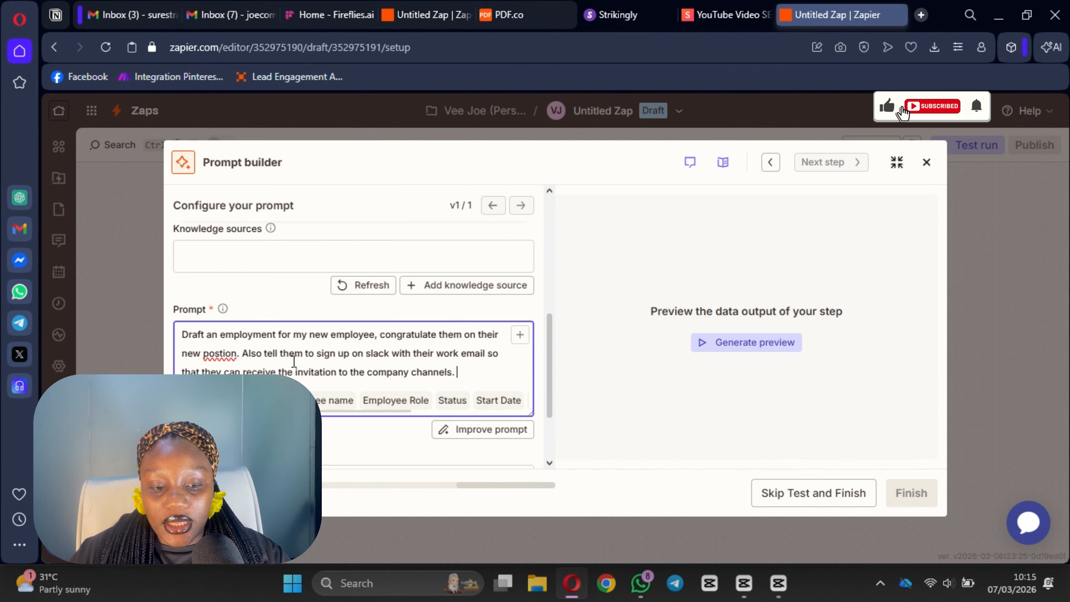
# - Correct the misspelled "position" in the prompt and have the prompt improved automatically
pyautogui.click(221, 354)
pyautogui.write('i')
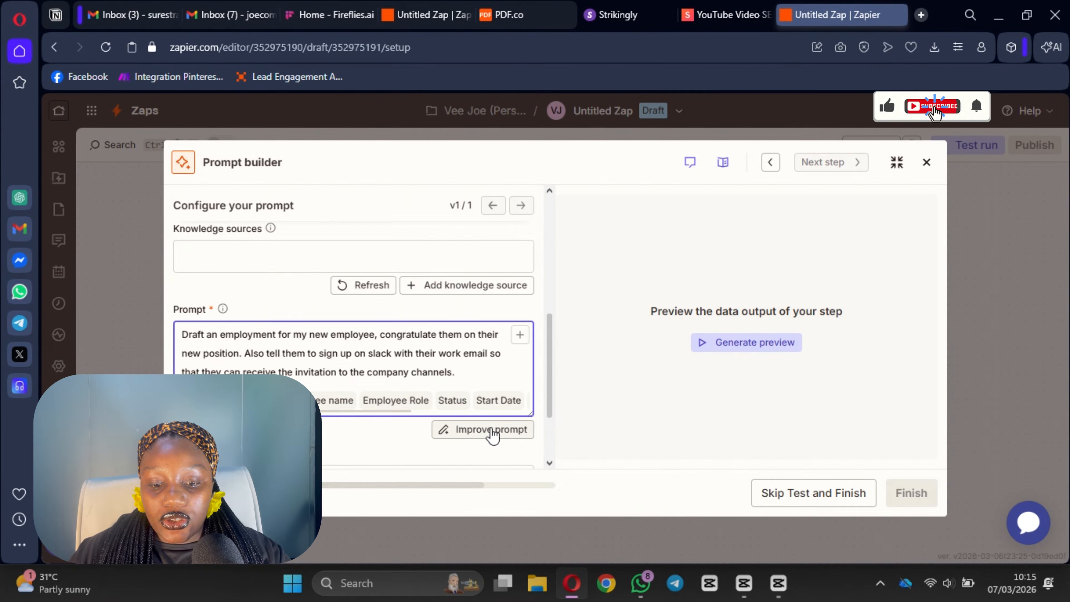
pyautogui.click(478, 430)
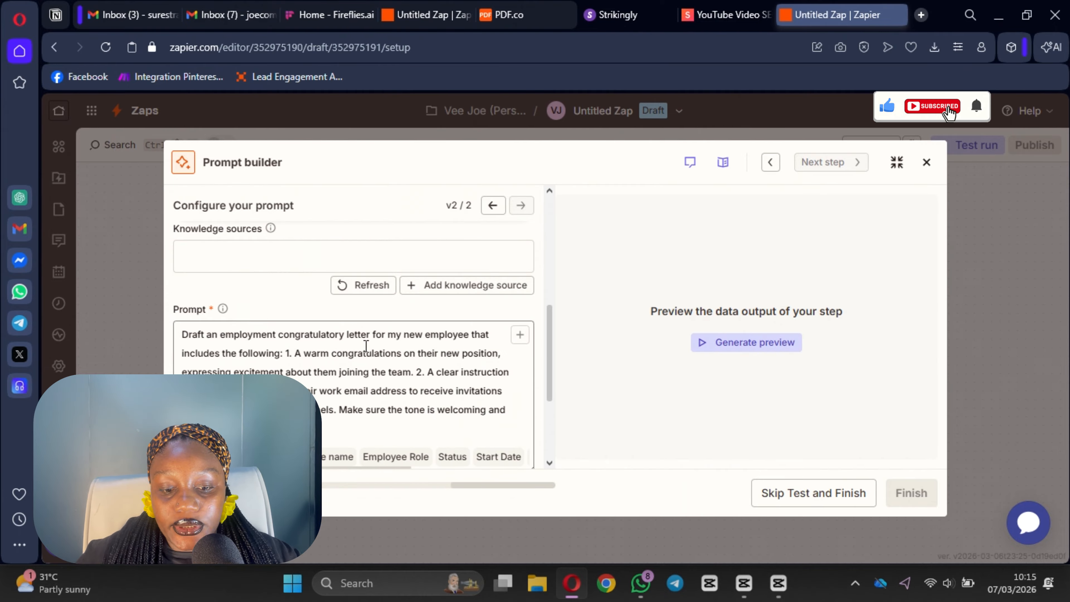
# - Review the improved prompt and start a new text output field named "Email Subject"
pyautogui.scroll(-2, 366, 344)
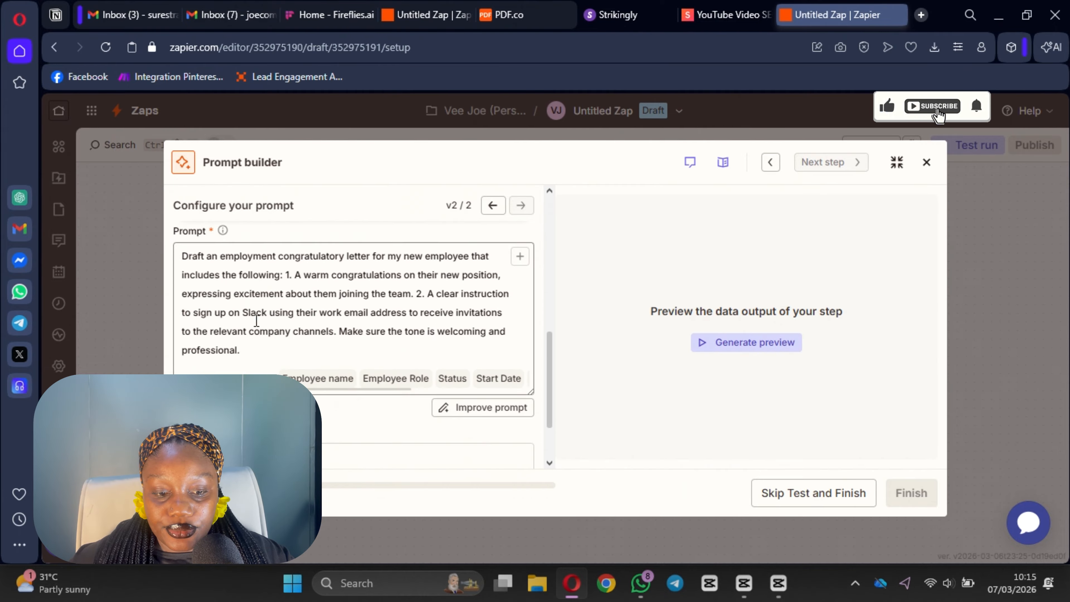
pyautogui.scroll(2, 256, 320)
pyautogui.scroll(-4, 275, 334)
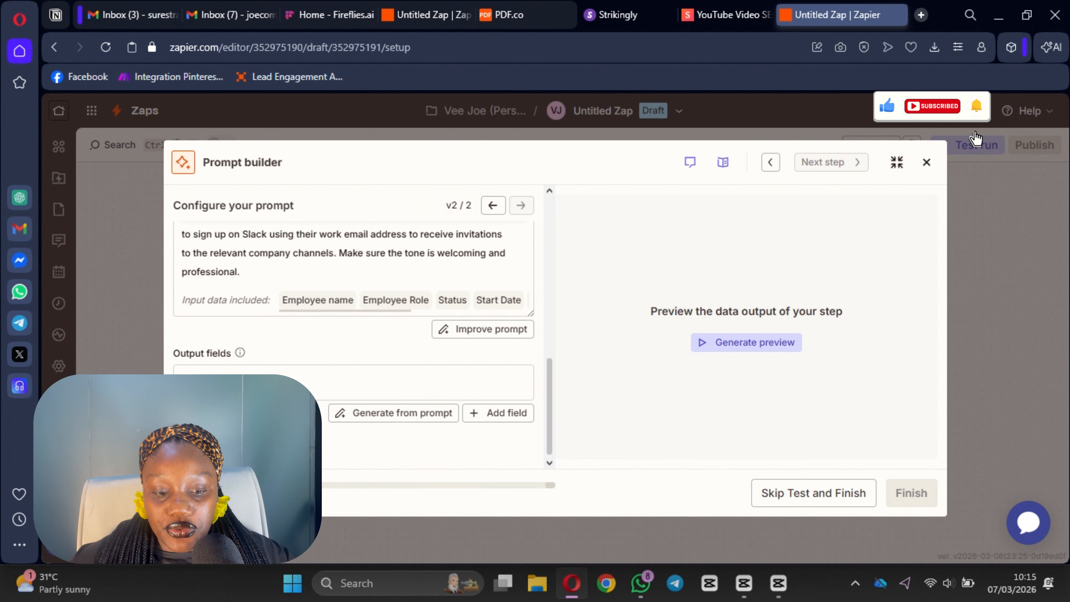
pyautogui.scroll(2, 297, 310)
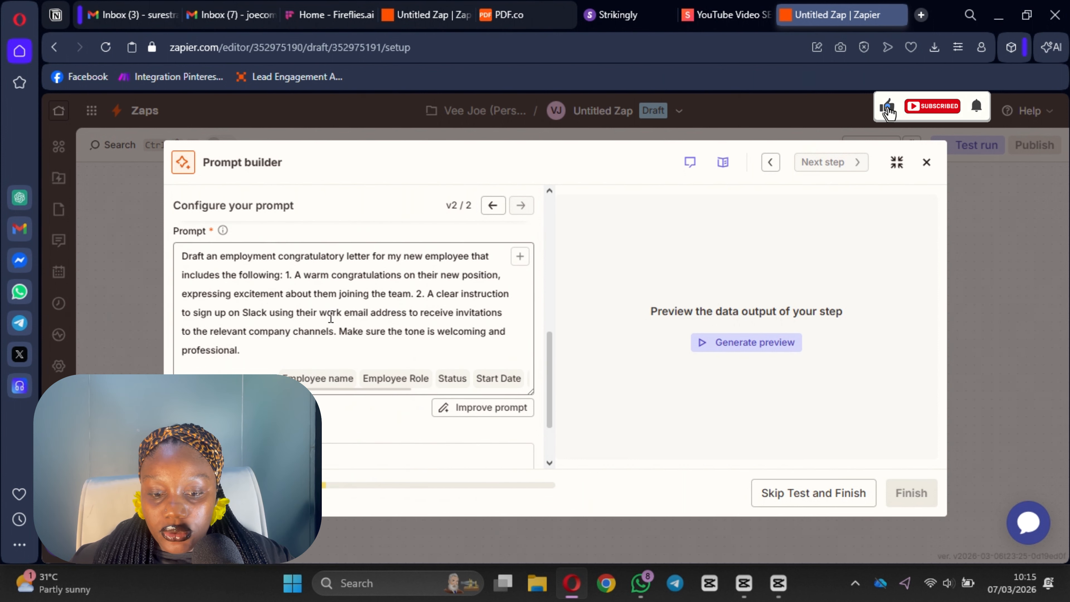
pyautogui.scroll(-2, 331, 317)
pyautogui.click(508, 422)
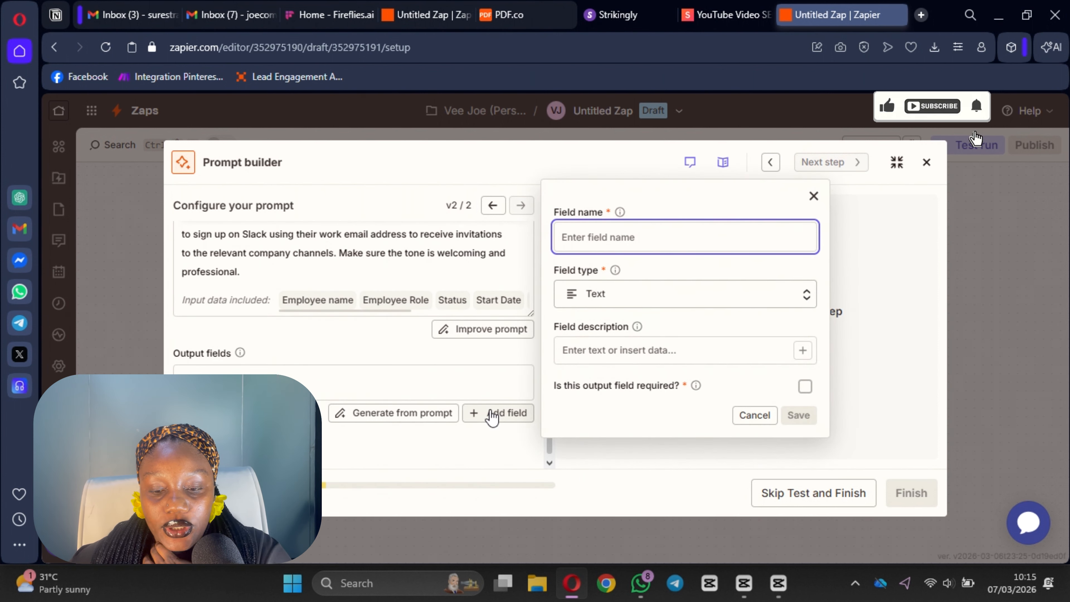
pyautogui.write('Email')
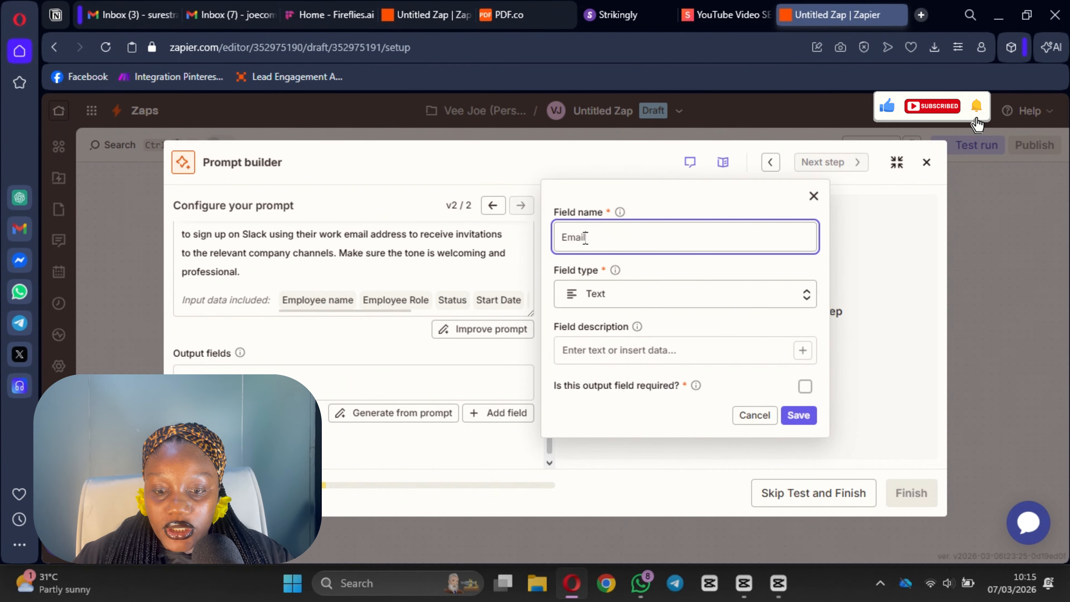
pyautogui.write(' Sun')
pyautogui.press('BackSpace')
pyautogui.write('bject')
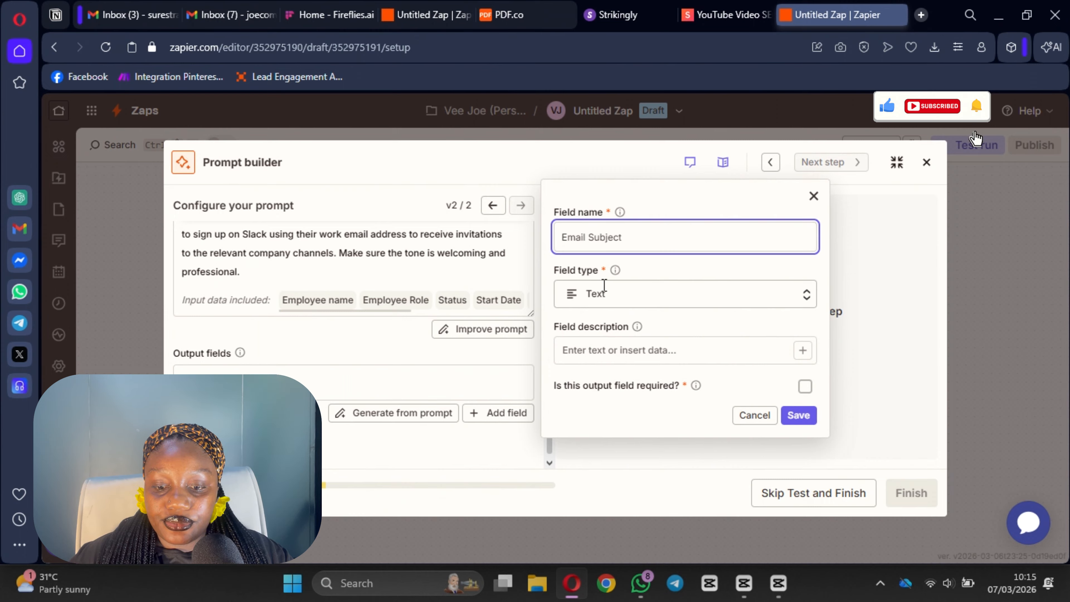
# - Describe the Email Subject field as "This is the subject of the email" and save it
pyautogui.click(603, 357)
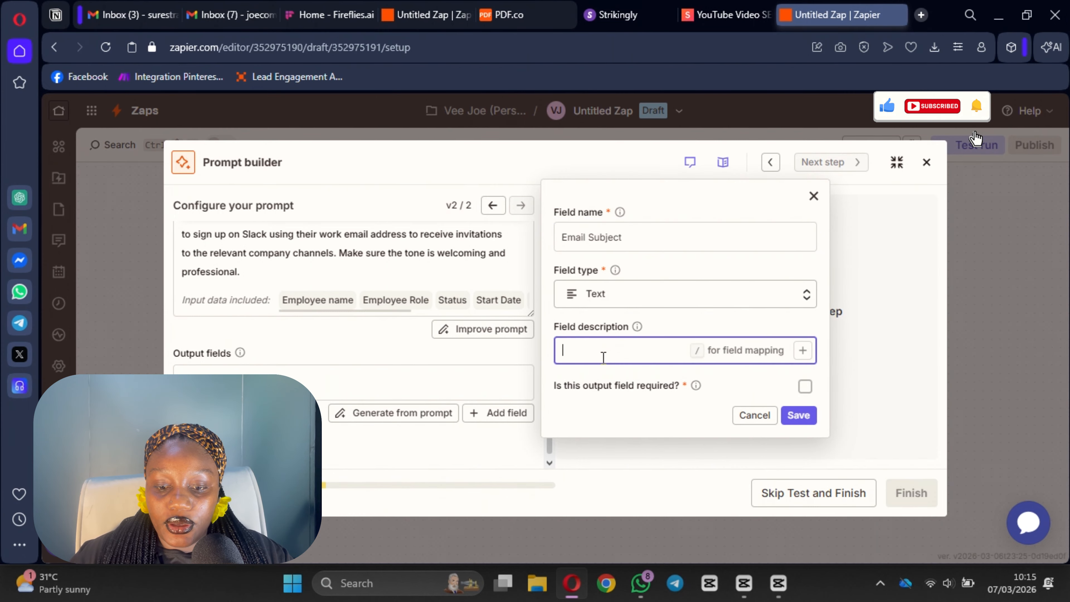
pyautogui.write('This is the')
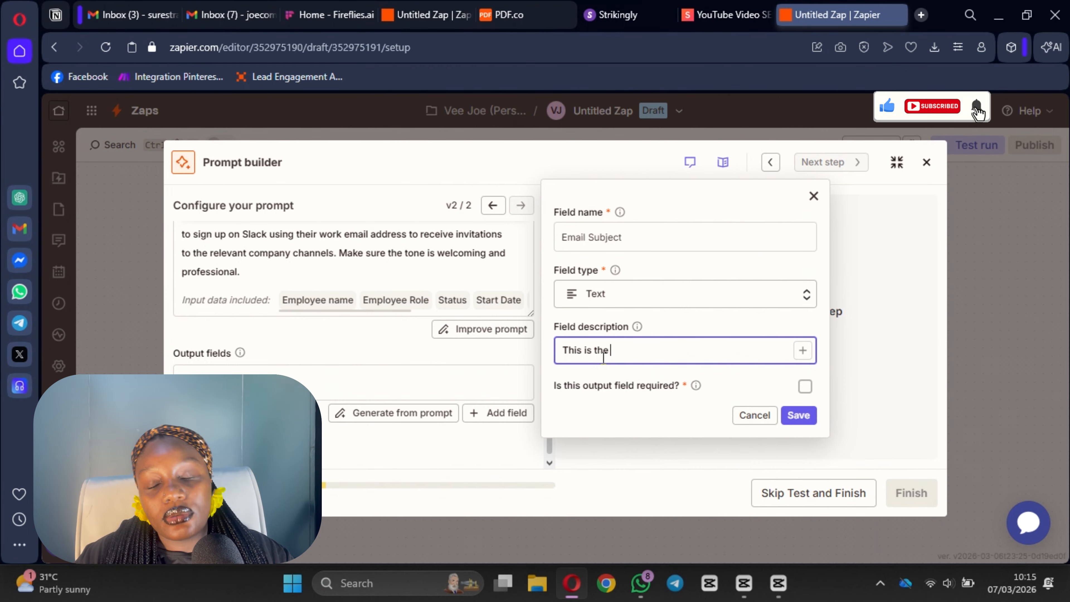
pyautogui.write(' subje')
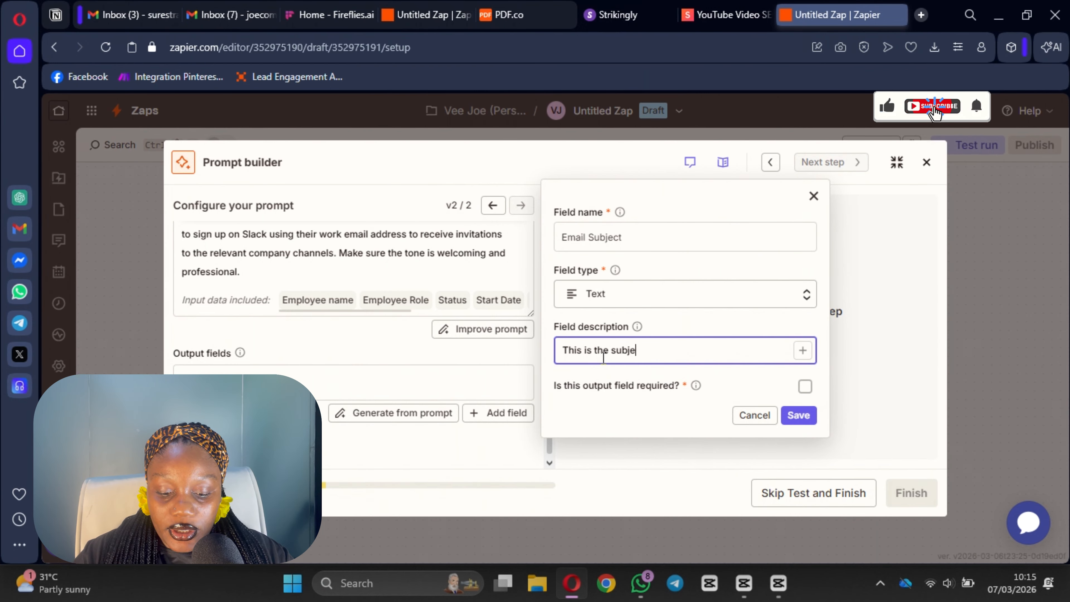
pyautogui.write('ct of the email')
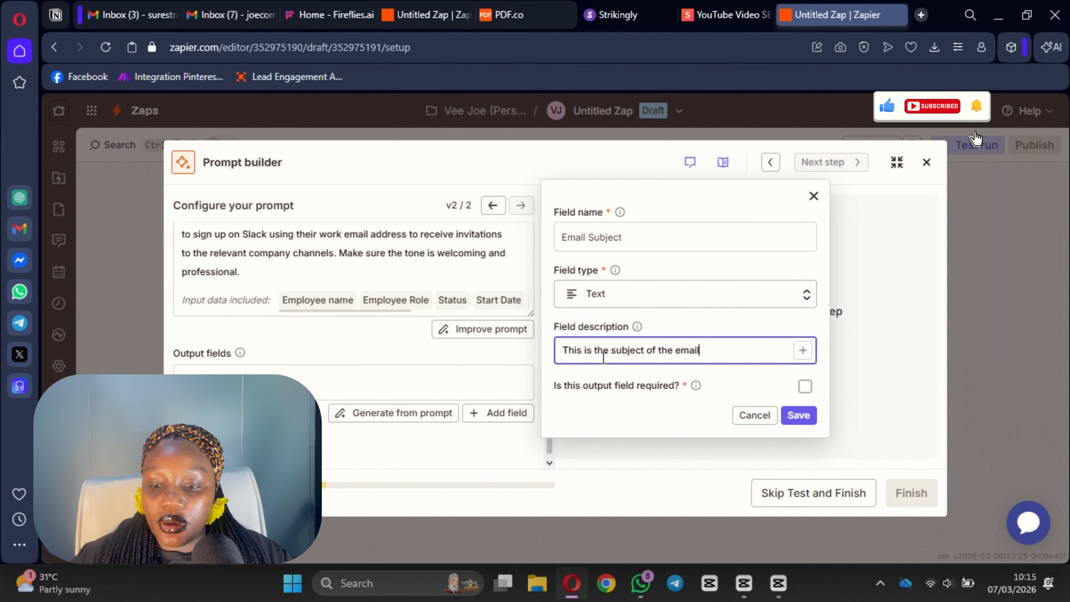
pyautogui.click(802, 416)
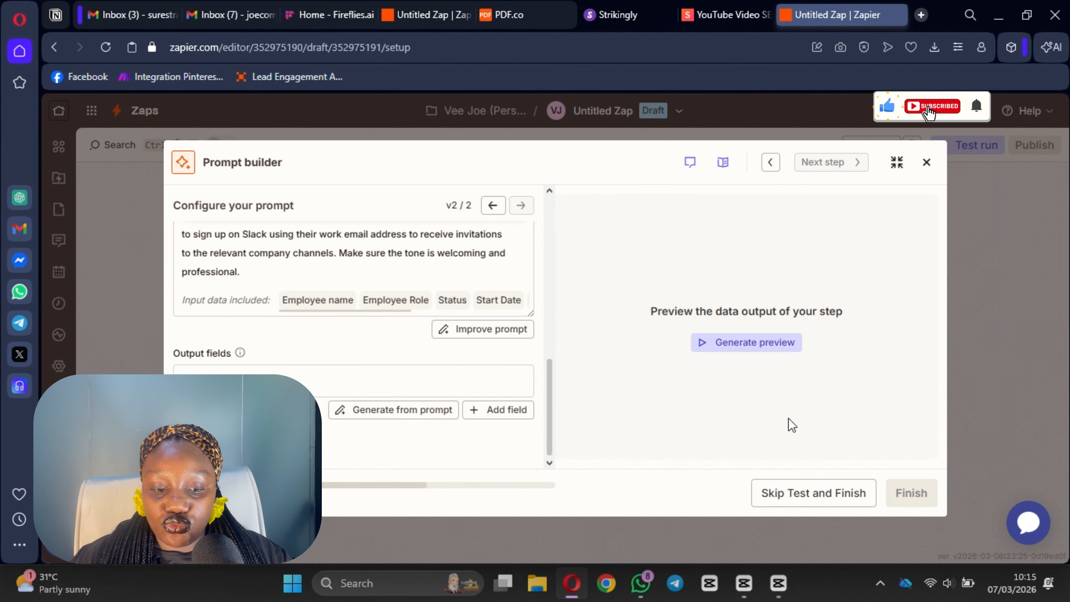
# - Start a second text output field named "Email Body"
pyautogui.click(501, 411)
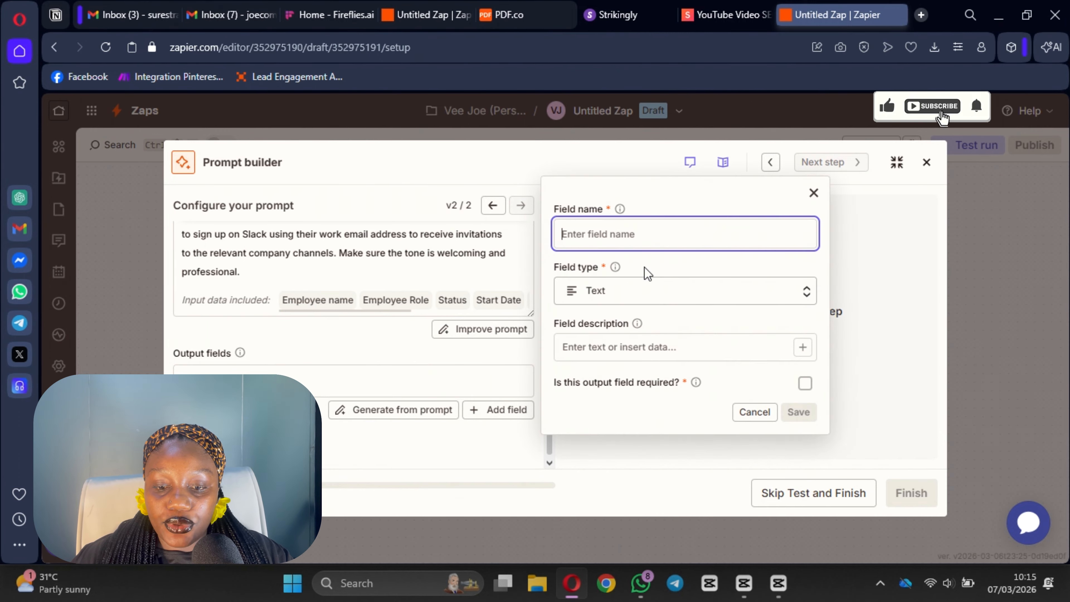
pyautogui.click(602, 209)
pyautogui.click(588, 237)
pyautogui.write('E')
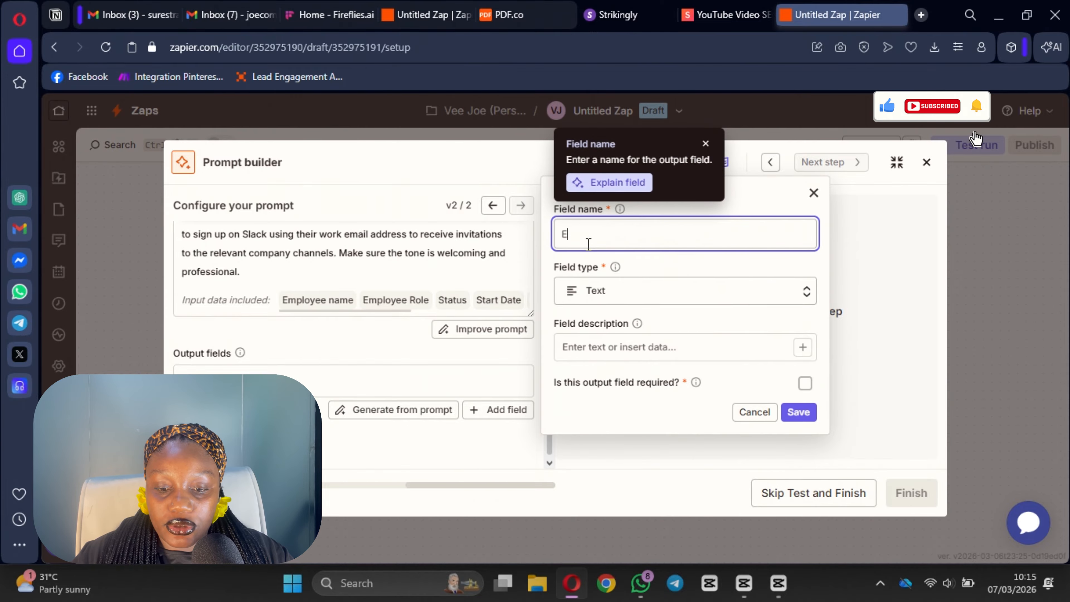
pyautogui.write('mail Body')
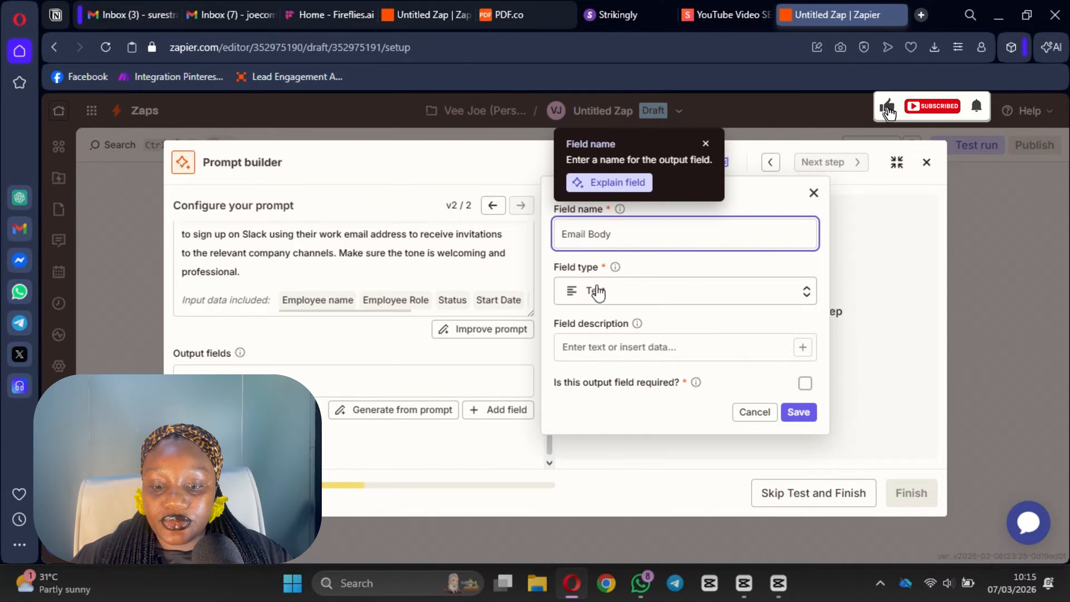
# - Describe the Email Body field as "This is the body of the email" and save it as a required output field
pyautogui.click(582, 344)
pyautogui.write('This')
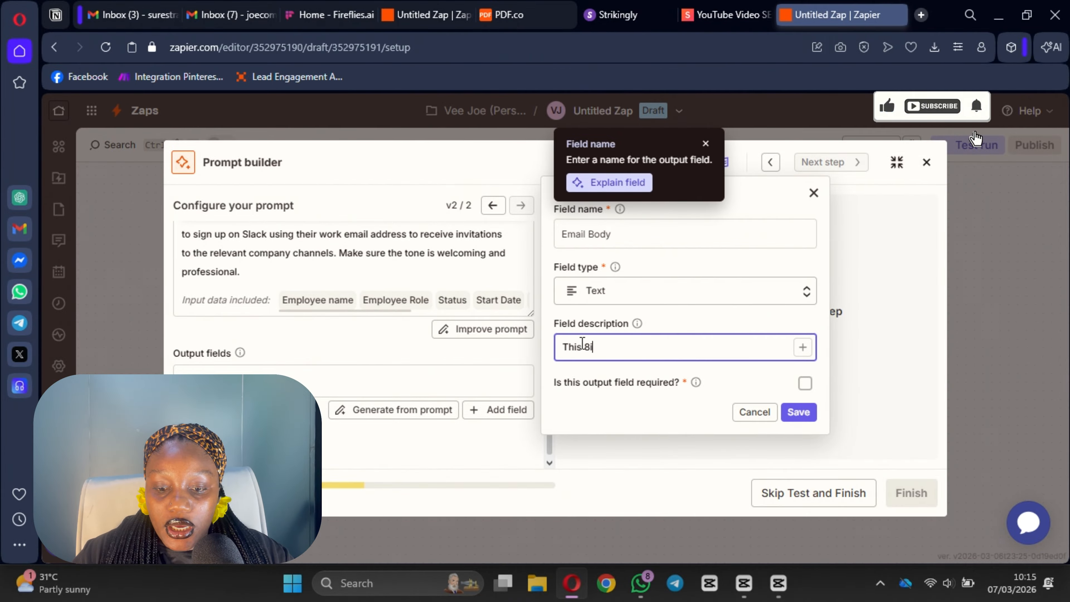
pyautogui.write(' is the ')
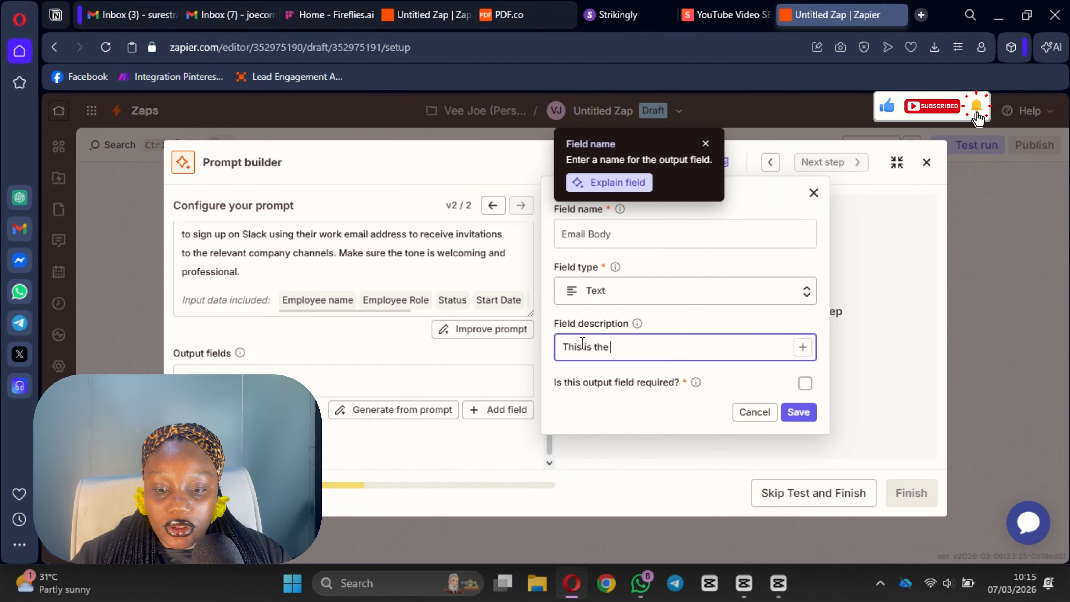
pyautogui.write('emody')
pyautogui.press('BackSpace')
pyautogui.press('BackSpace')
pyautogui.press('BackSpace')
pyautogui.press('BackSpace')
pyautogui.press('BackSpace')
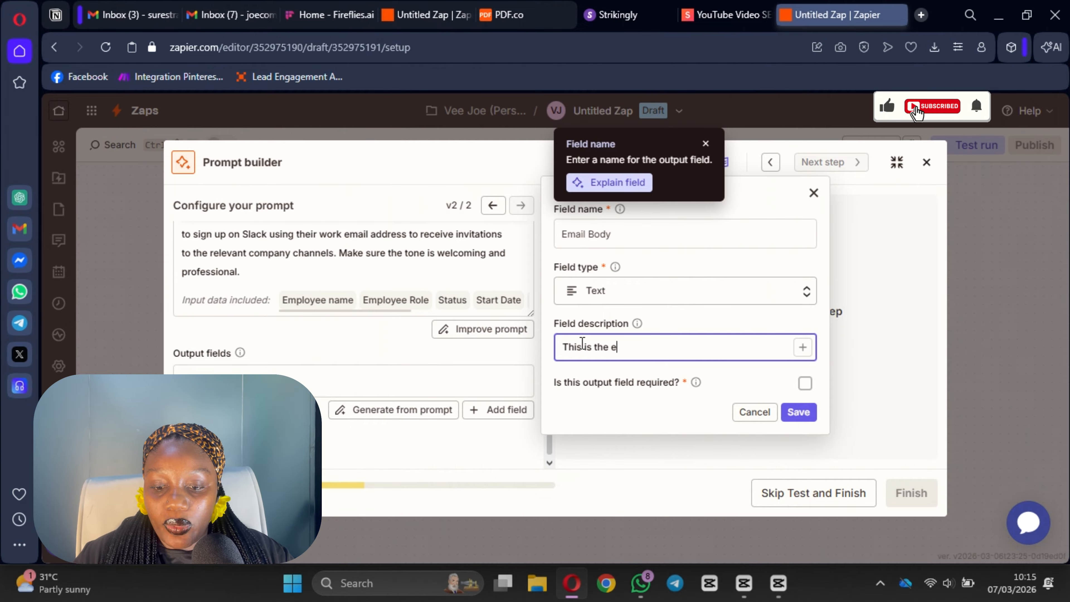
pyautogui.write('body of the ')
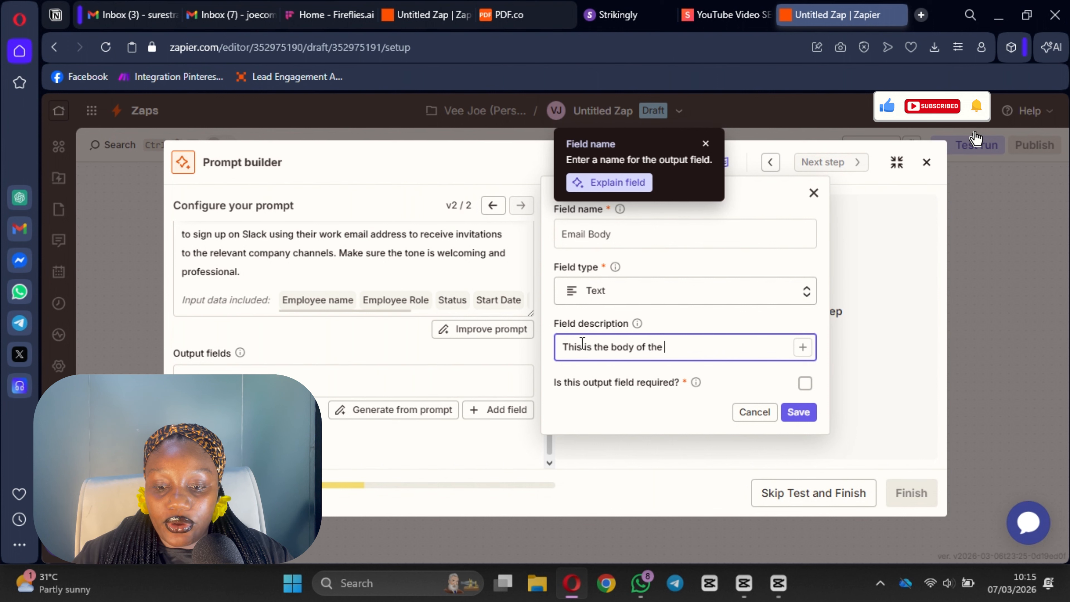
pyautogui.write('email')
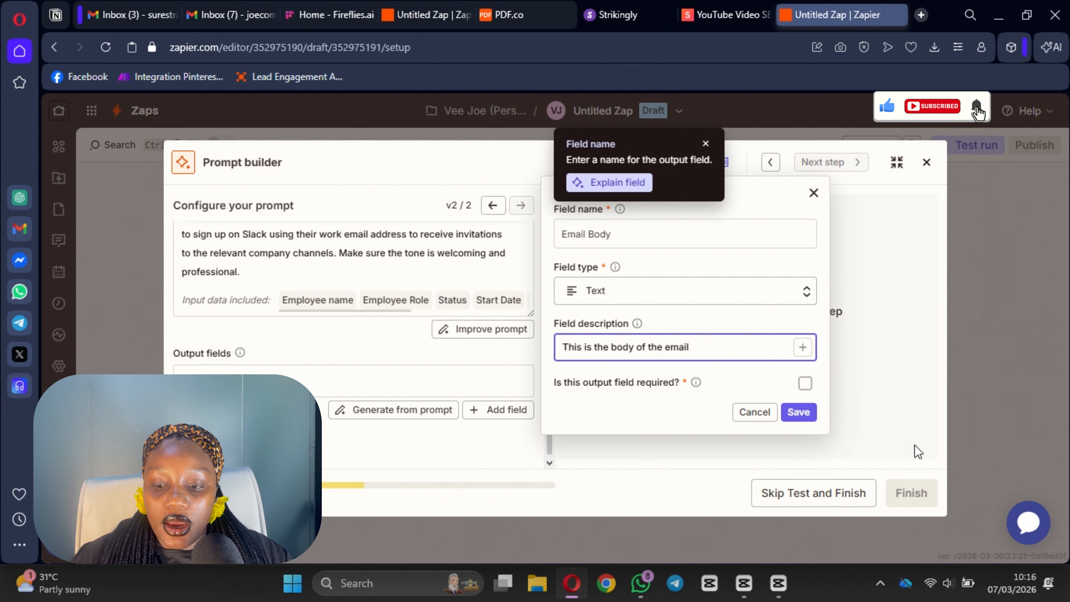
pyautogui.click(804, 384)
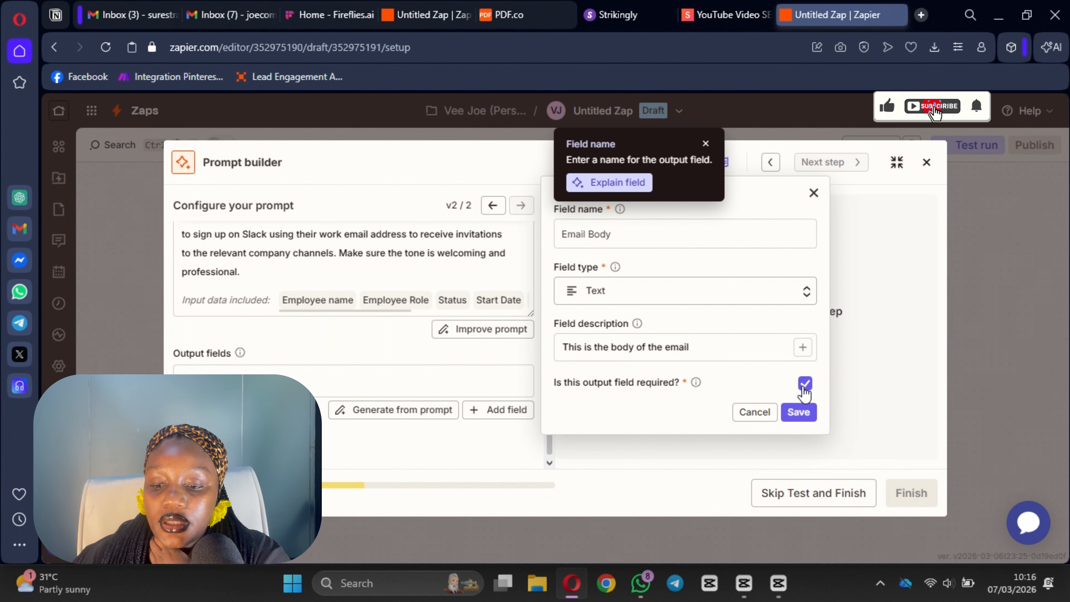
pyautogui.click(799, 412)
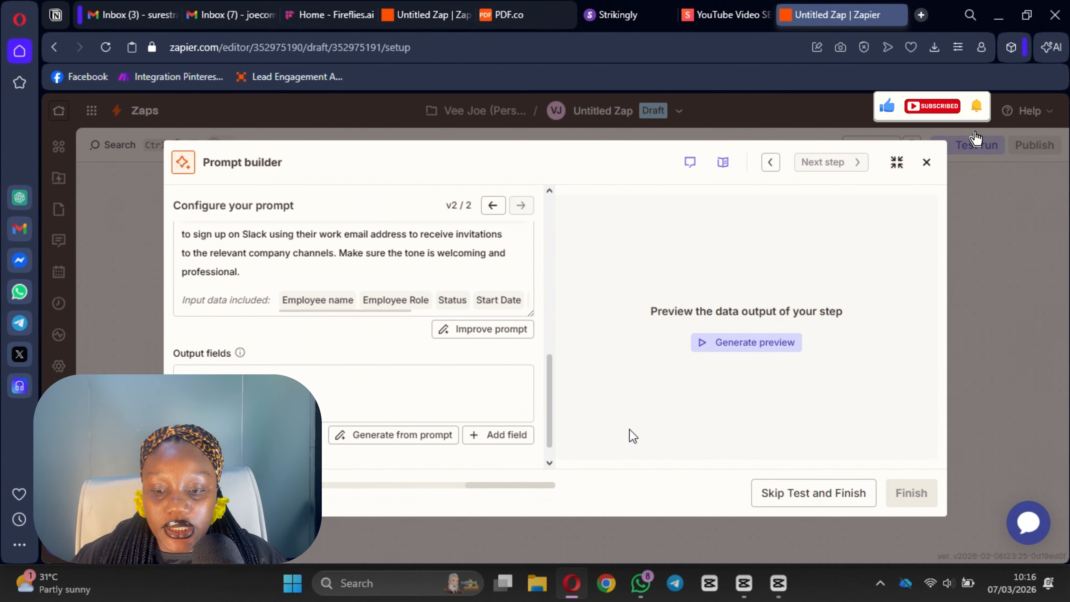
# - Generate a preview of the AI output, read through the drafted email's subject and body, and finish the prompt
pyautogui.click(745, 346)
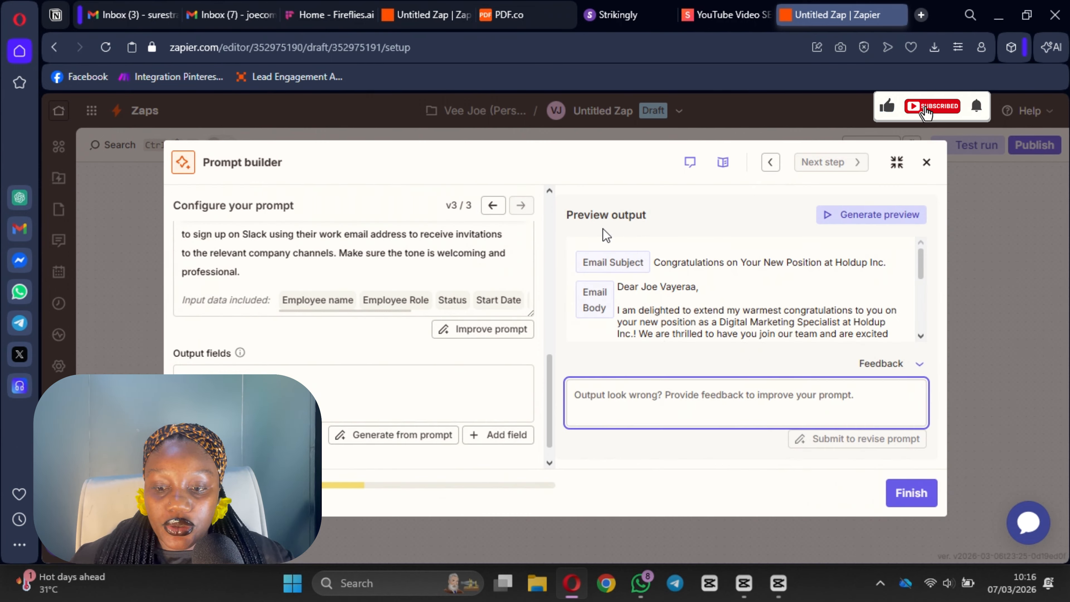
pyautogui.scroll(-2, 741, 289)
pyautogui.scroll(2, 745, 295)
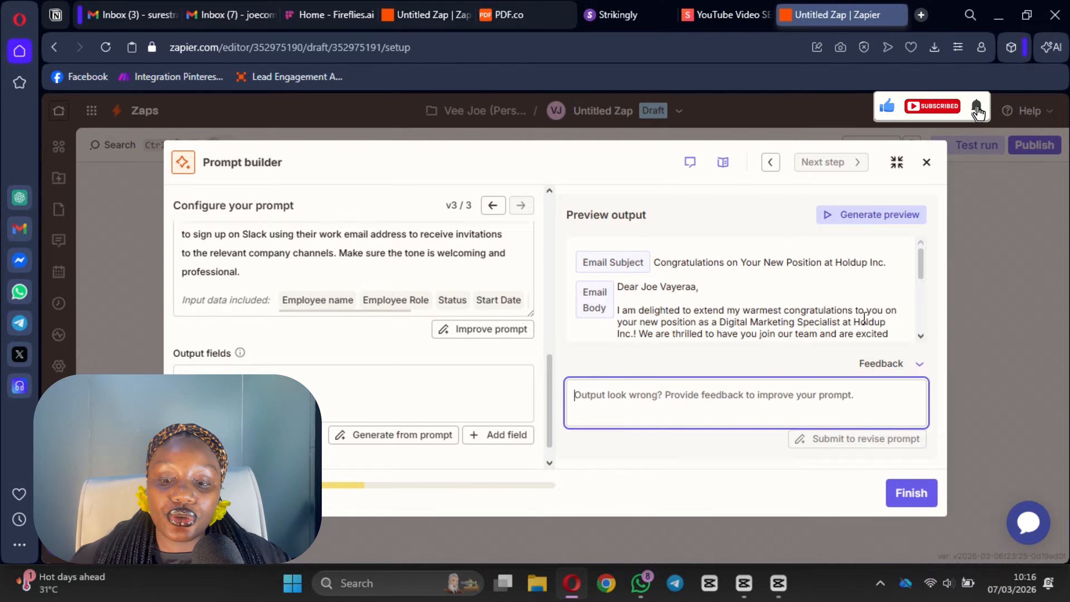
pyautogui.scroll(-2, 822, 316)
pyautogui.scroll(2, 784, 310)
pyautogui.scroll(-2, 844, 273)
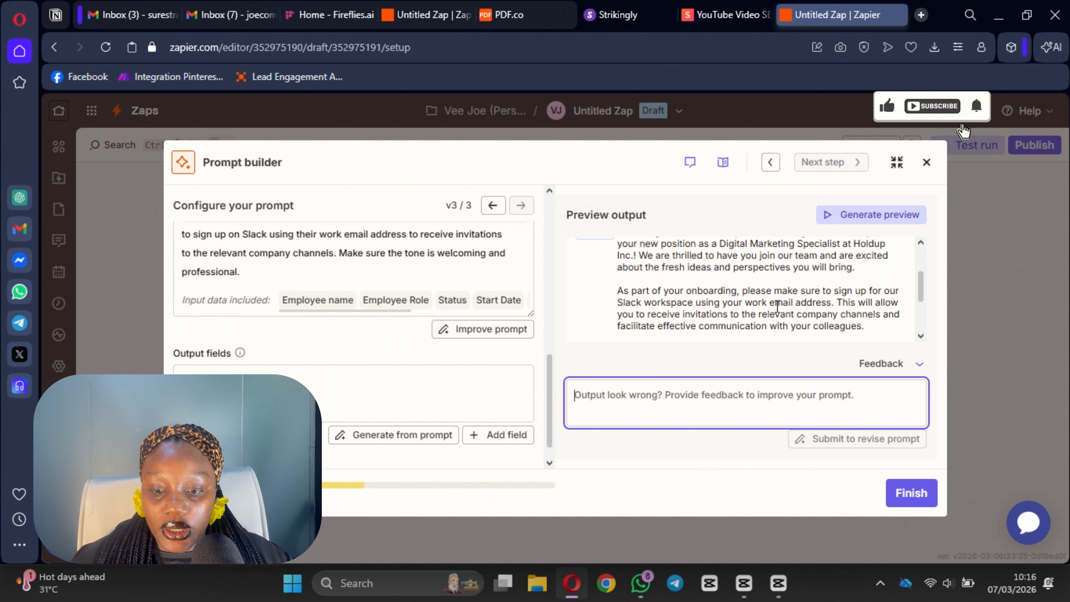
pyautogui.scroll(-3, 683, 302)
pyautogui.scroll(3, 708, 308)
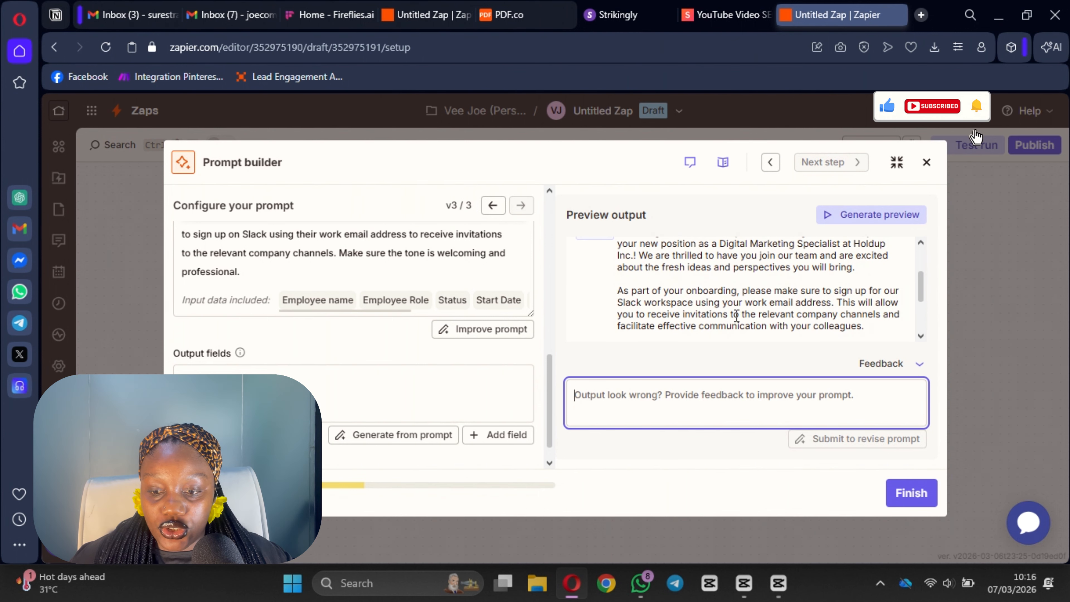
pyautogui.scroll(-4, 868, 321)
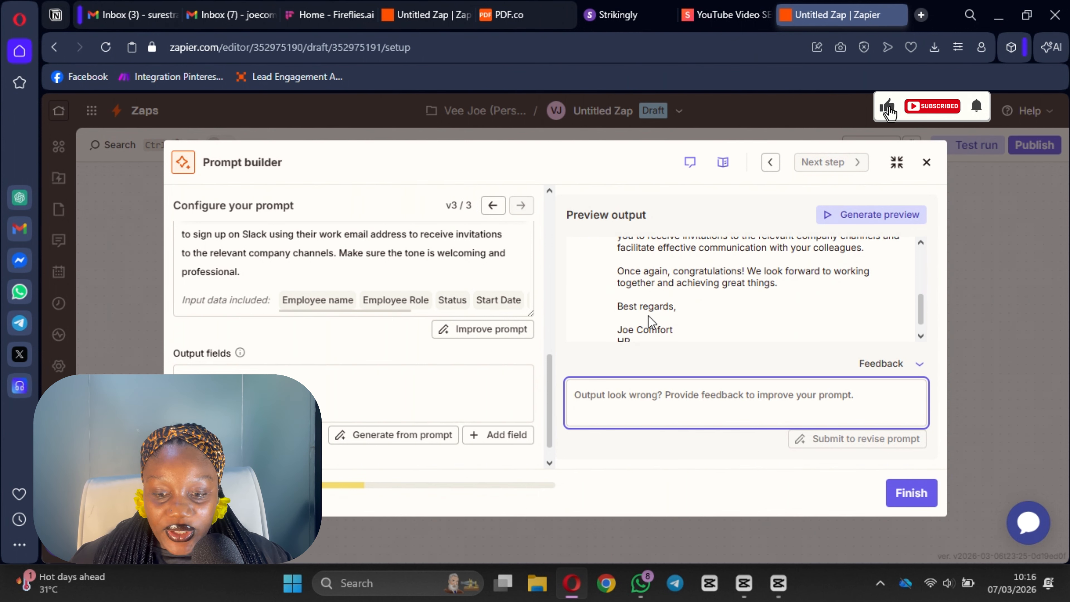
pyautogui.click(911, 495)
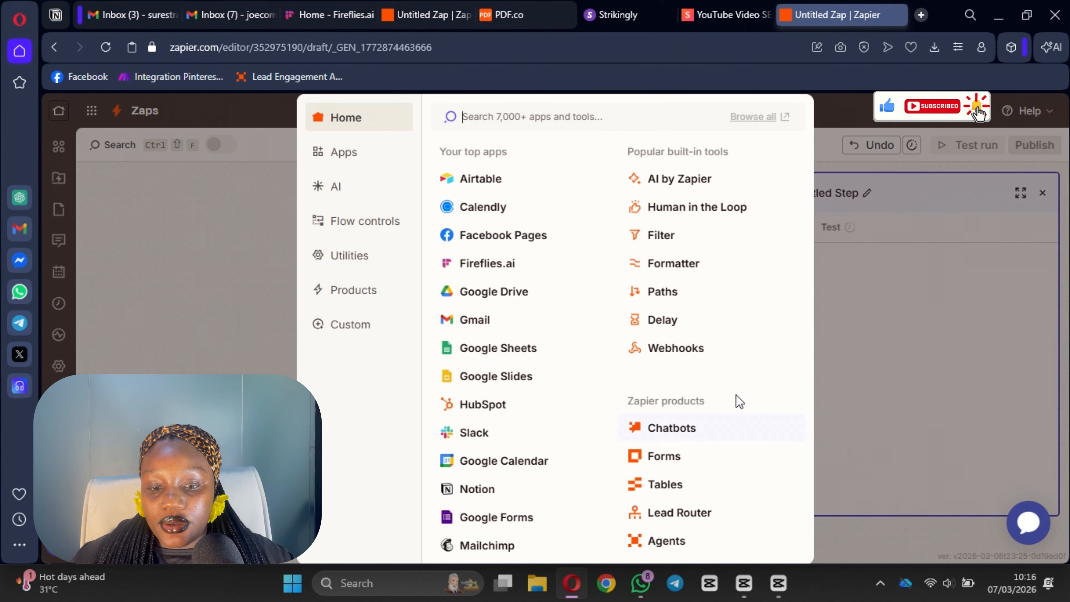
# - Add Gmail as the third step with the Send Email action event and continue to its field configuration
pyautogui.click(498, 327)
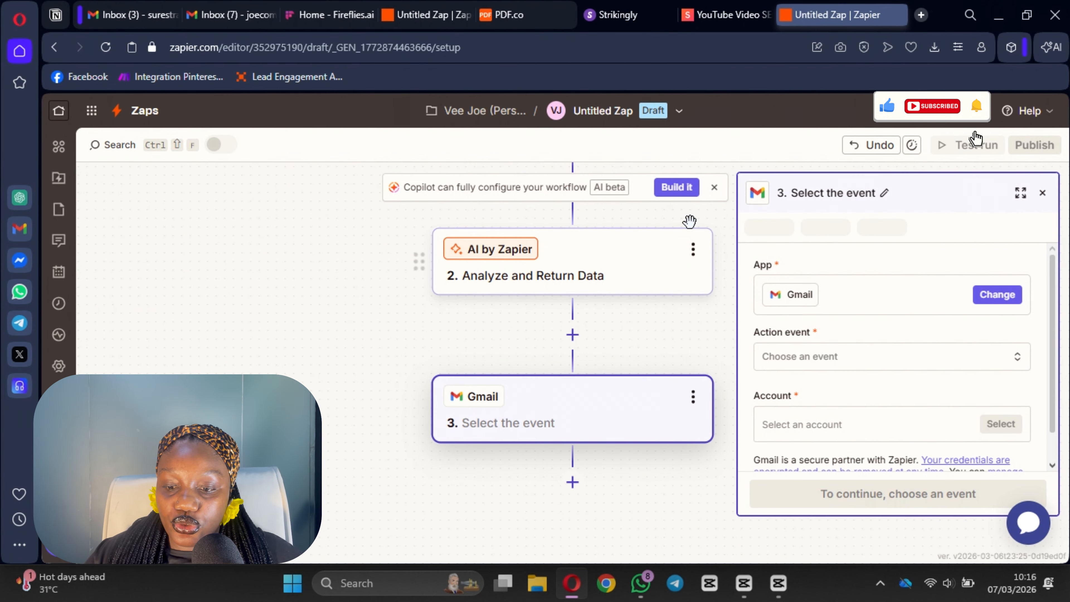
pyautogui.click(829, 358)
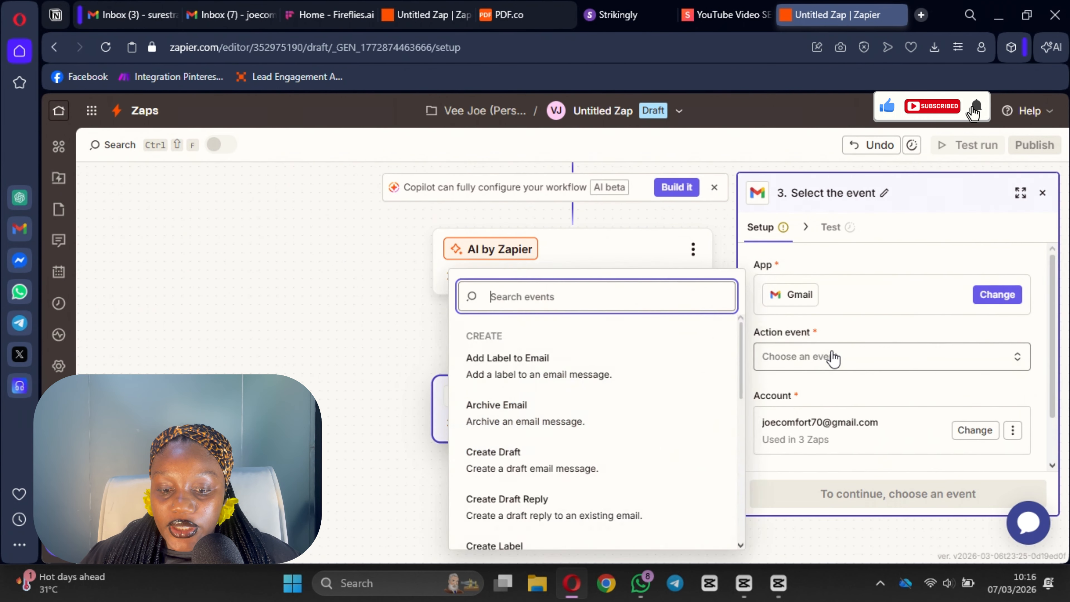
pyautogui.scroll(-5, 640, 425)
pyautogui.click(597, 374)
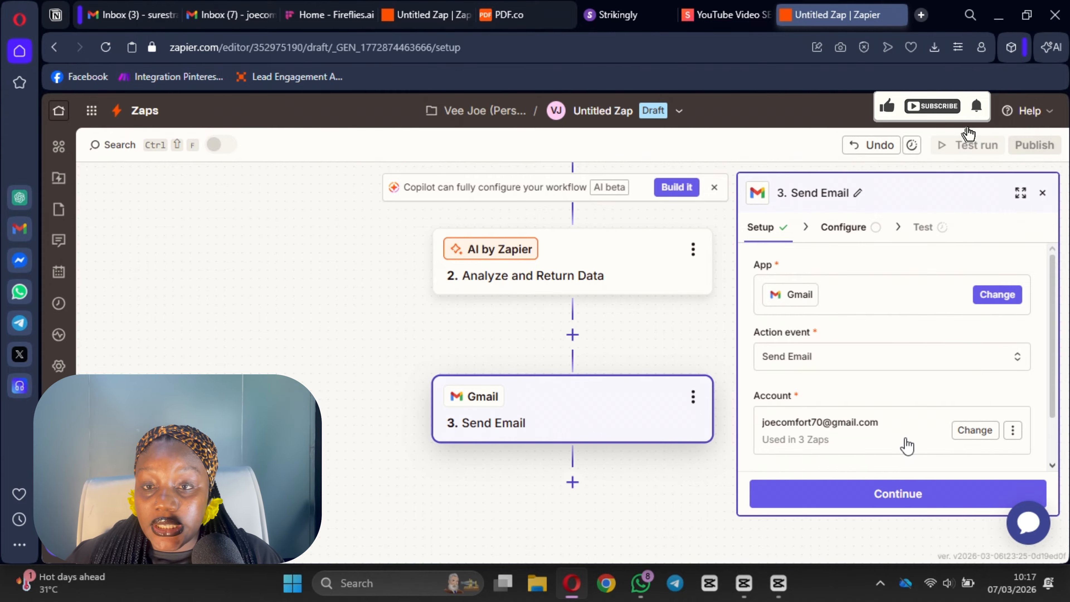
pyautogui.click(905, 509)
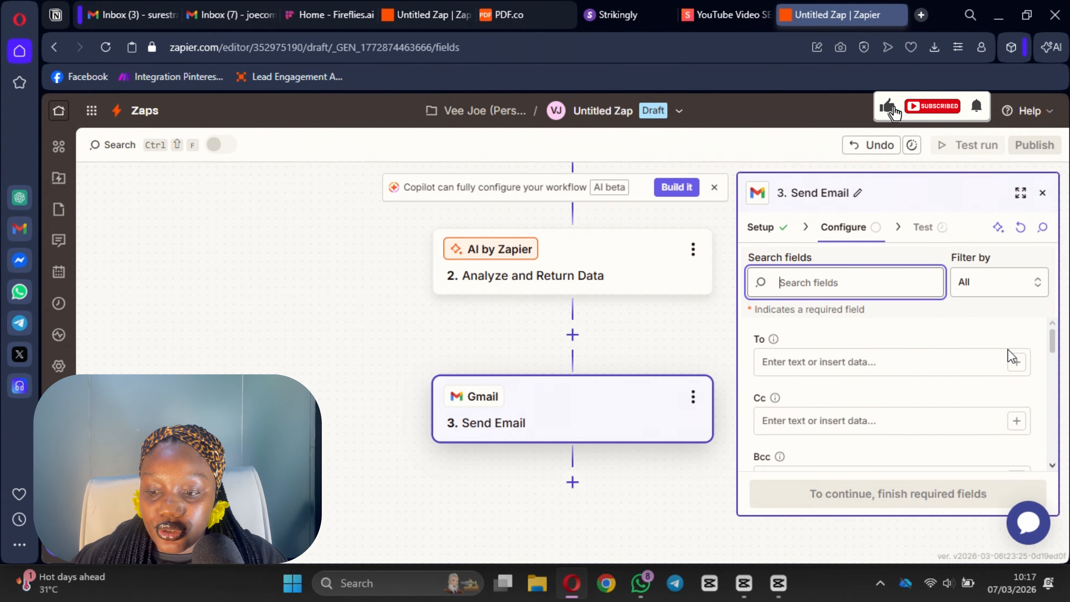
# - Map the Email value from the New Record in Airtable step to the email's To field
pyautogui.click(1015, 361)
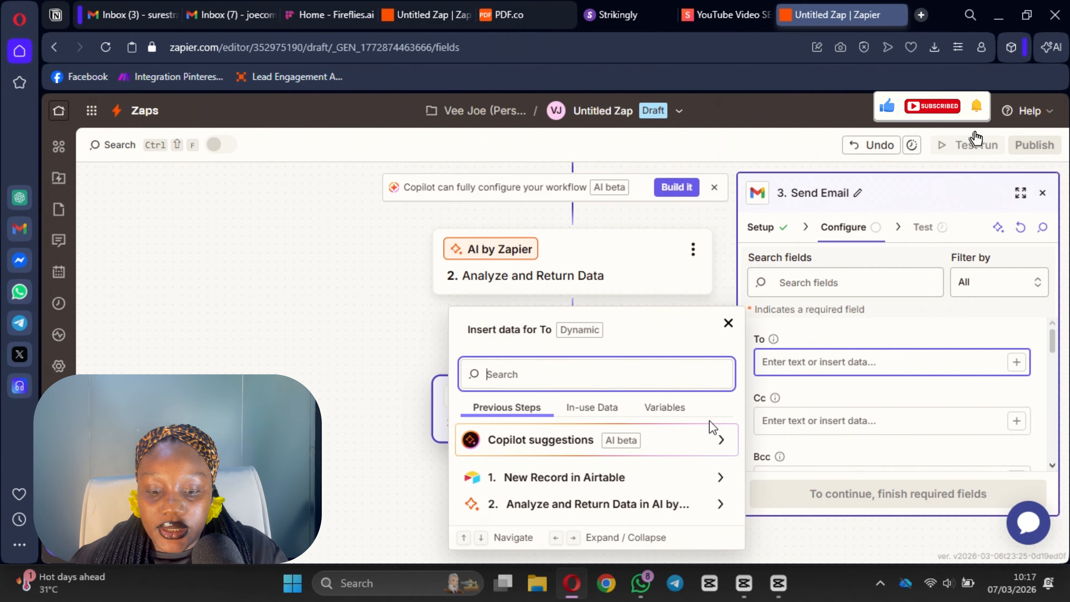
pyautogui.click(621, 478)
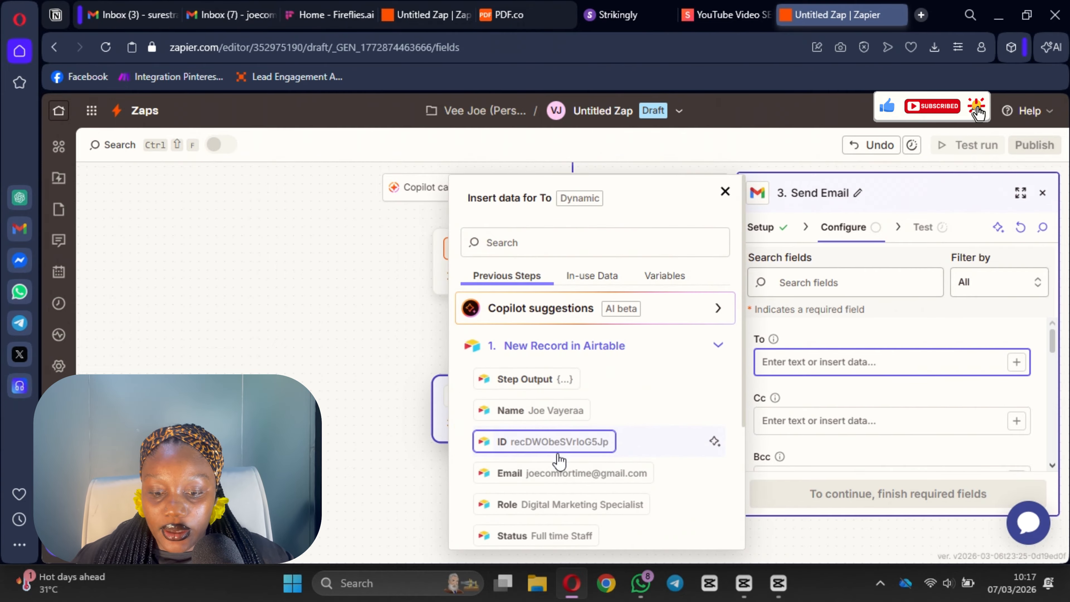
pyautogui.click(571, 474)
pyautogui.click(941, 414)
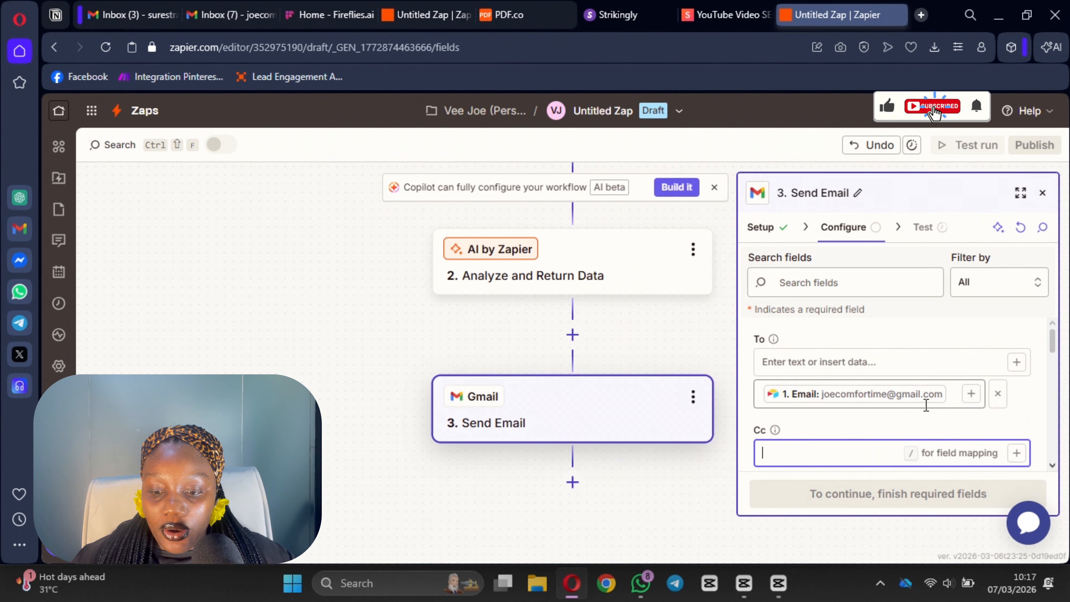
pyautogui.scroll(-3, 800, 411)
pyautogui.scroll(3, 800, 405)
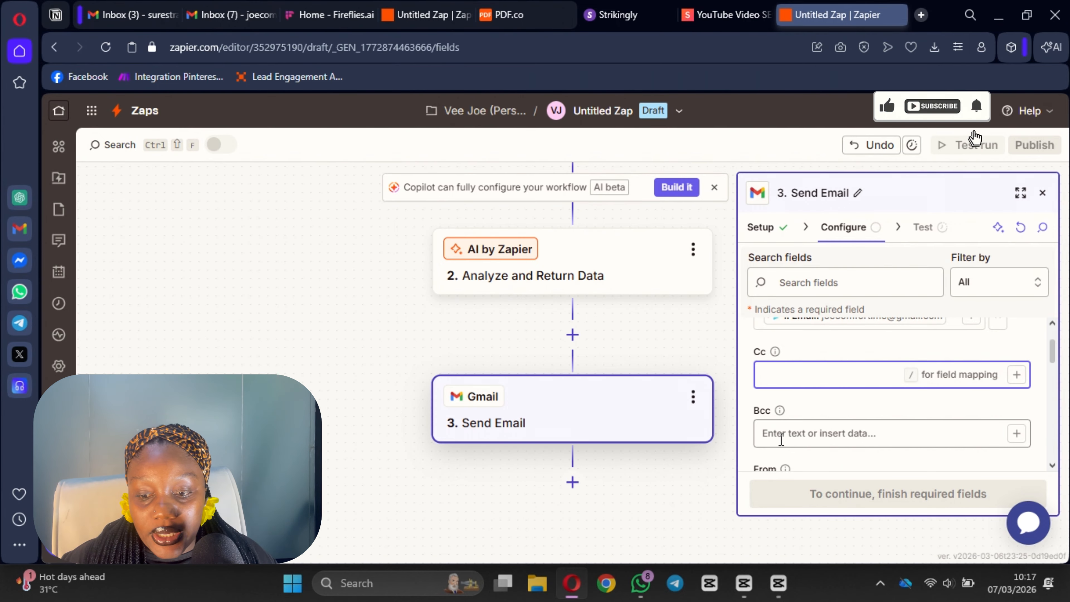
# - Select the connected Gmail account's address as the From value and enter the sender's full name as the From Name
pyautogui.scroll(-2, 814, 432)
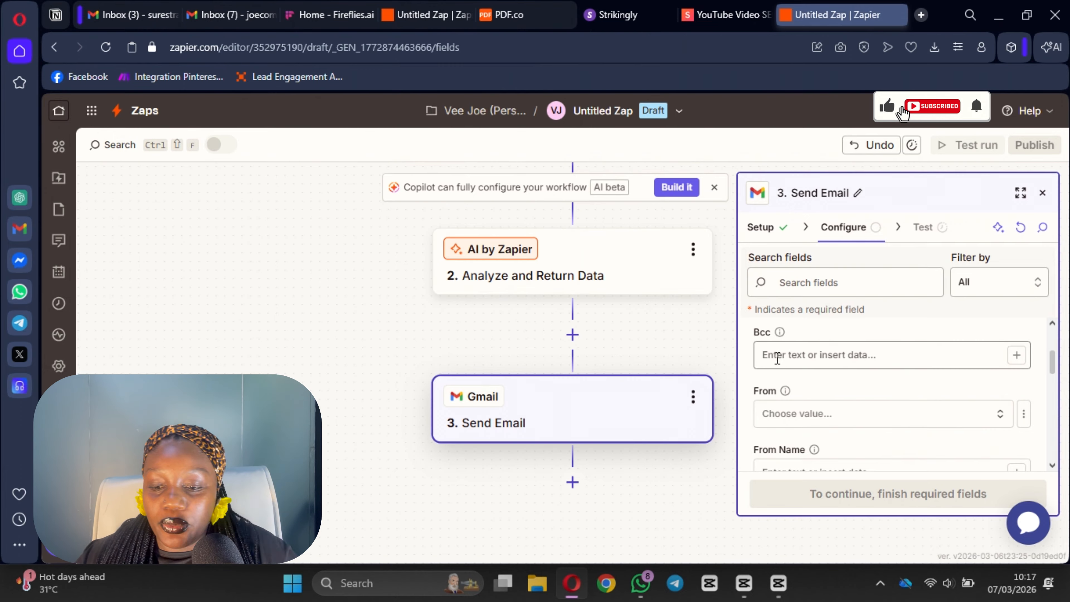
pyautogui.click(794, 413)
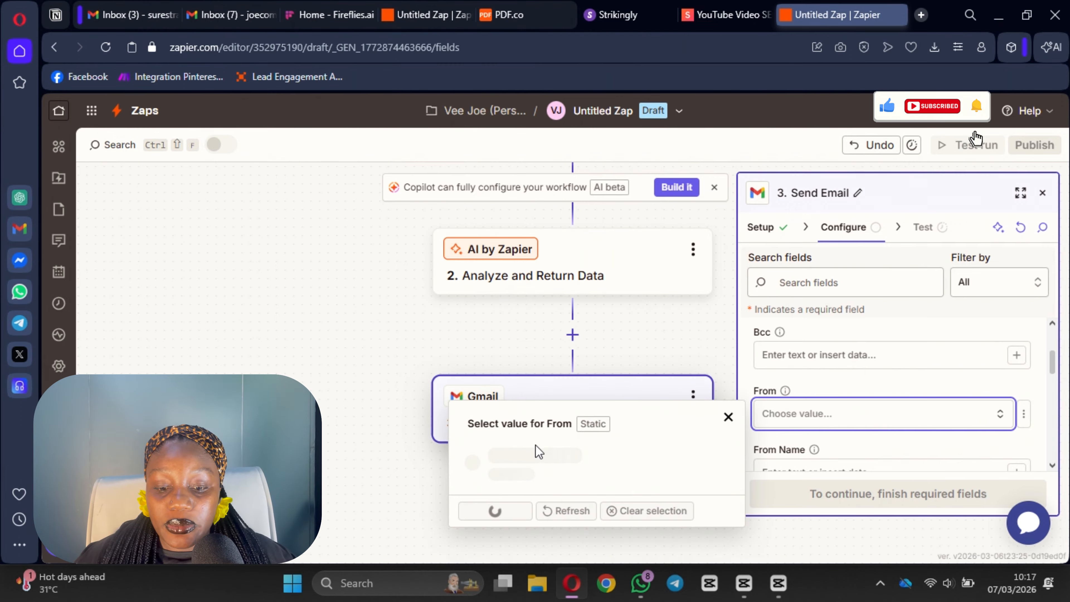
pyautogui.click(517, 455)
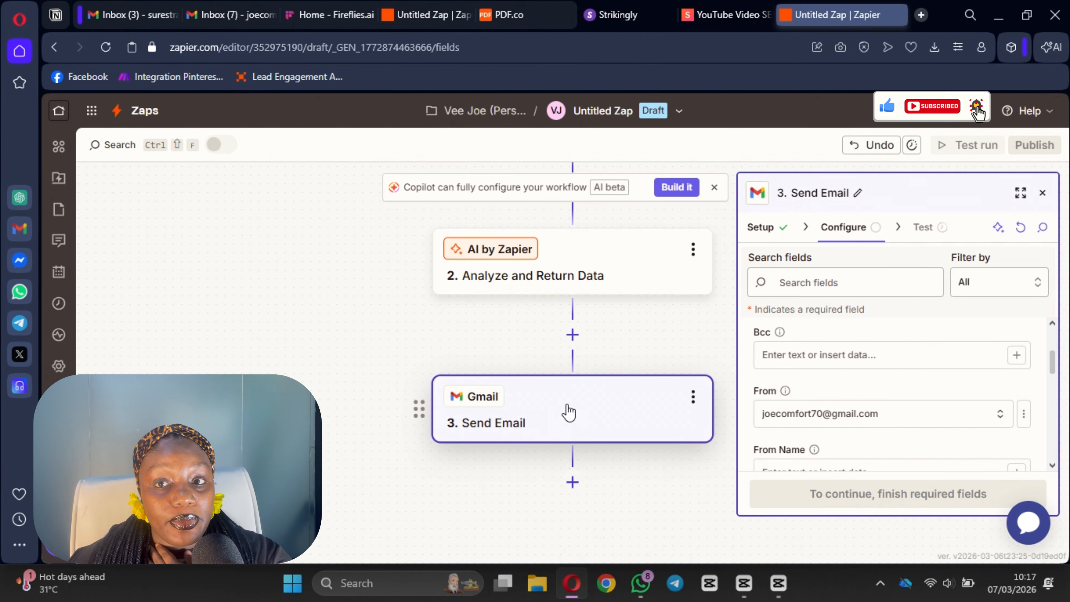
pyautogui.scroll(-2, 760, 432)
pyautogui.click(805, 396)
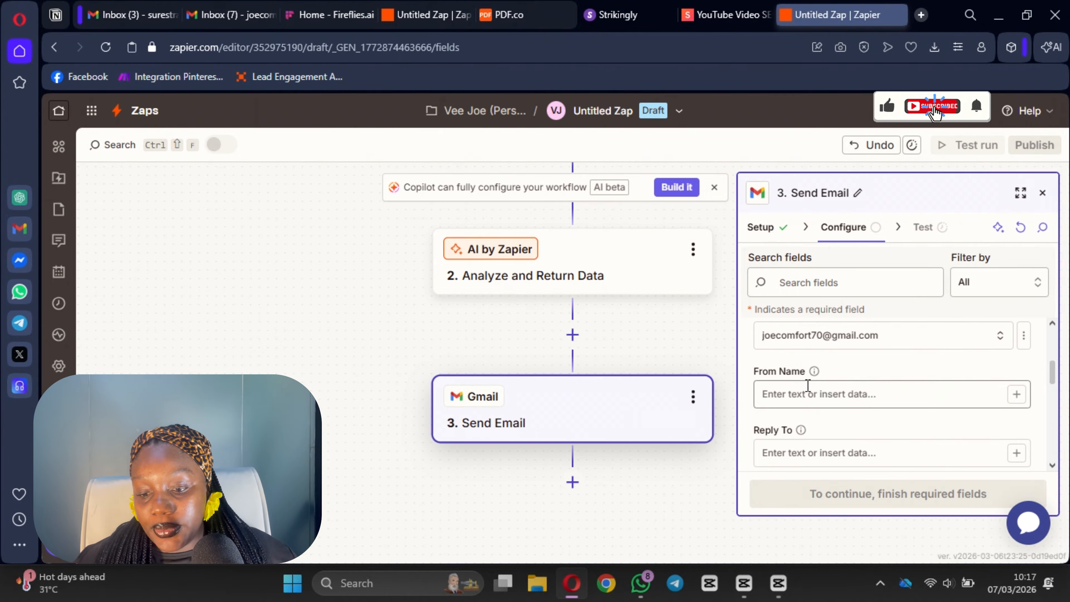
pyautogui.write('Joe')
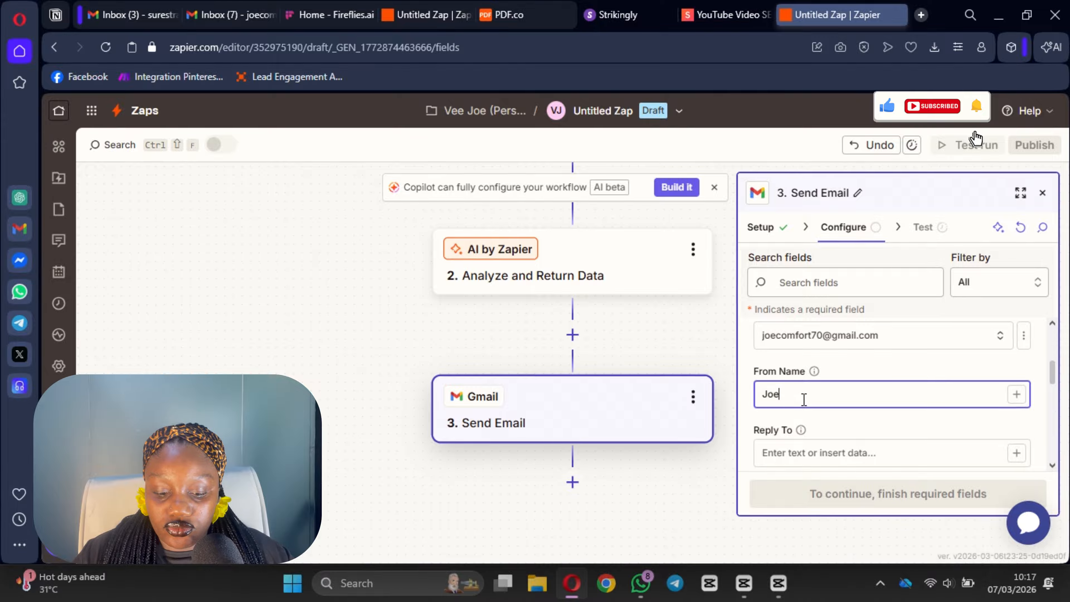
pyautogui.write('coomfort')
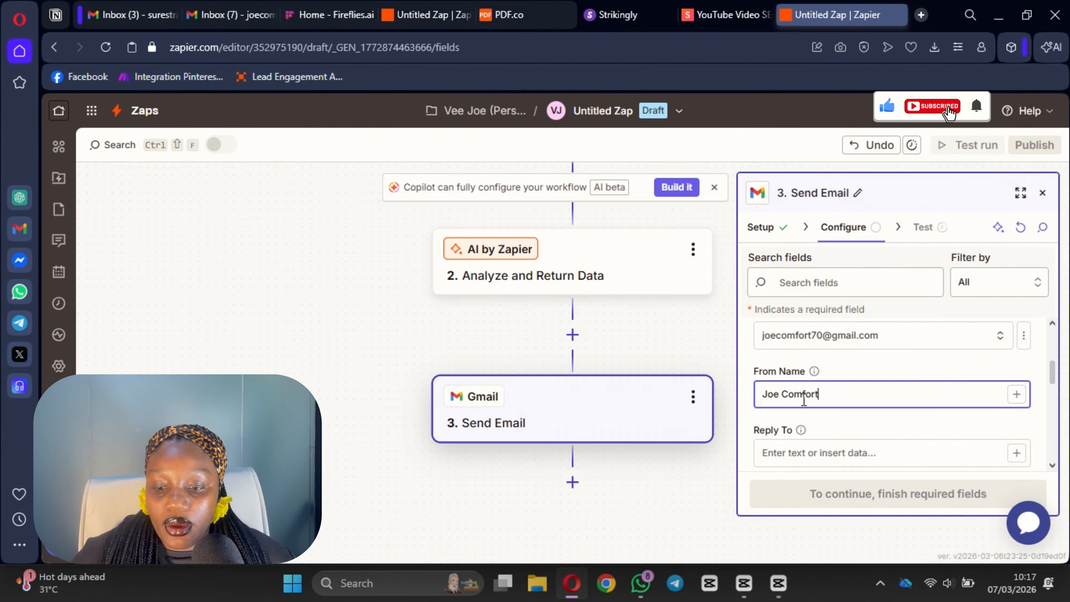
# - Map the Email Subject output of the AI by Zapier step to the email's Subject field
pyautogui.scroll(-2, 832, 353)
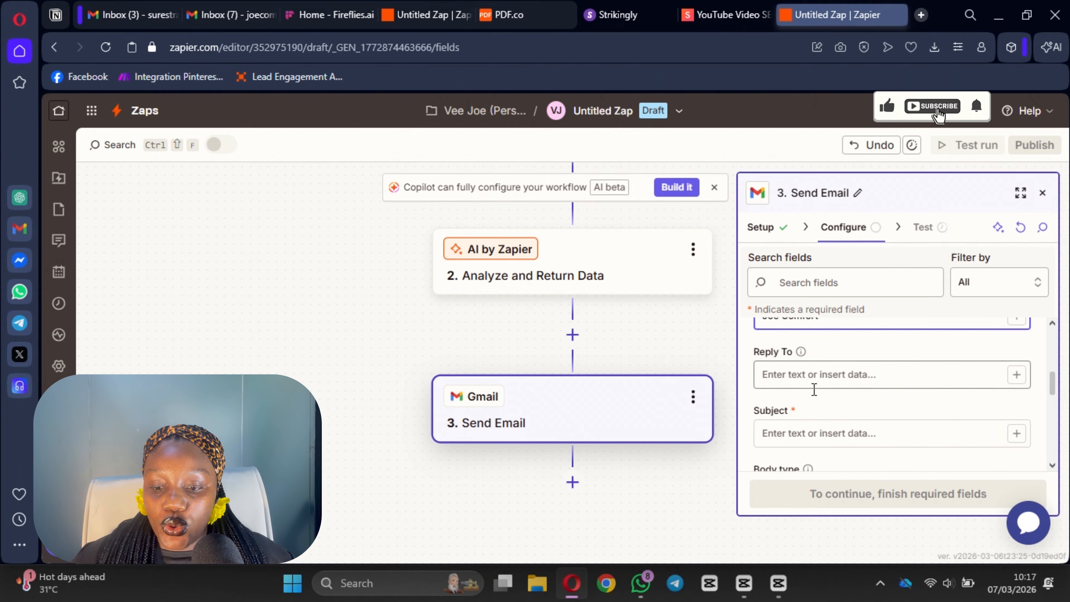
pyautogui.scroll(-2, 814, 383)
pyautogui.click(1016, 363)
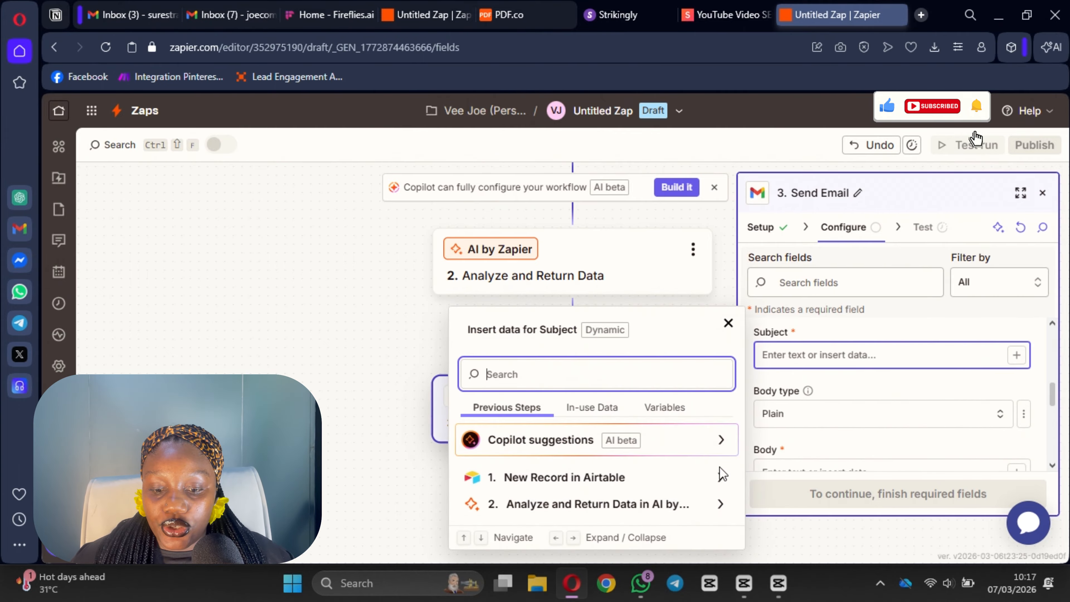
pyautogui.click(542, 479)
pyautogui.scroll(-3, 560, 422)
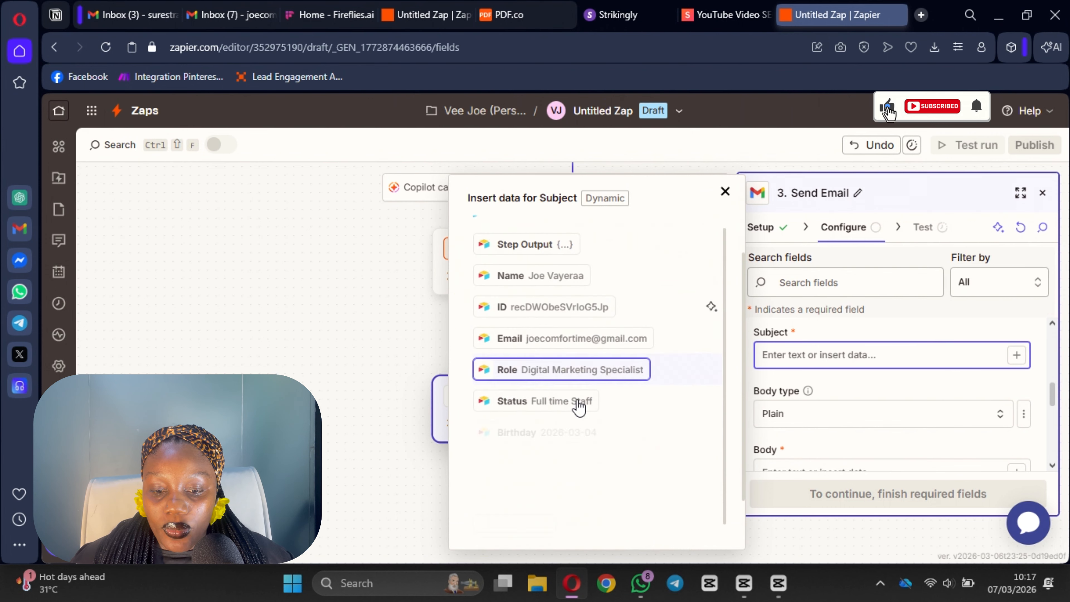
pyautogui.scroll(3, 691, 299)
pyautogui.click(717, 347)
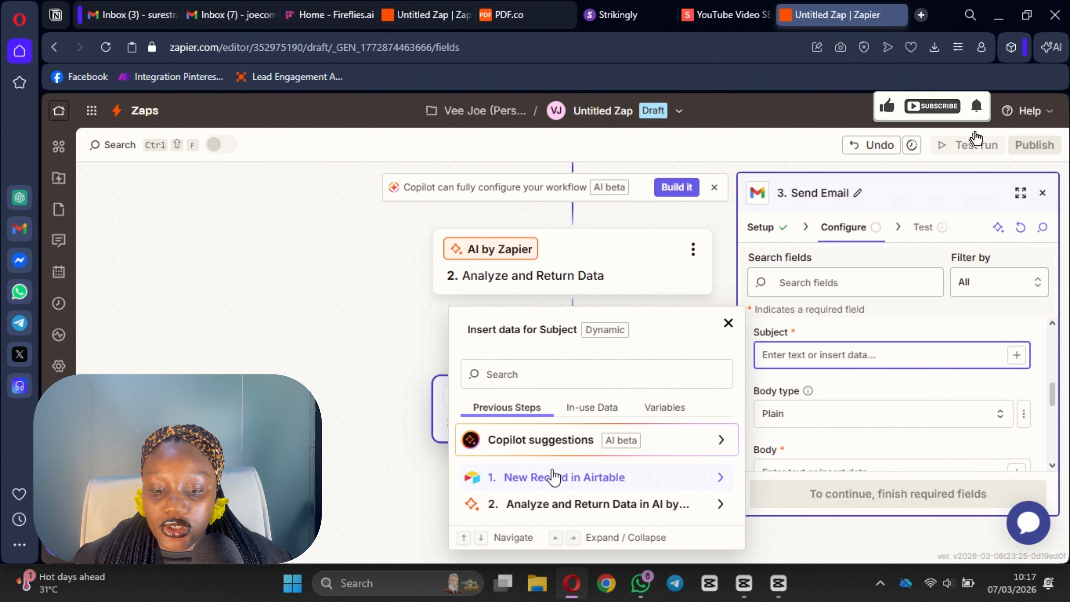
pyautogui.click(549, 505)
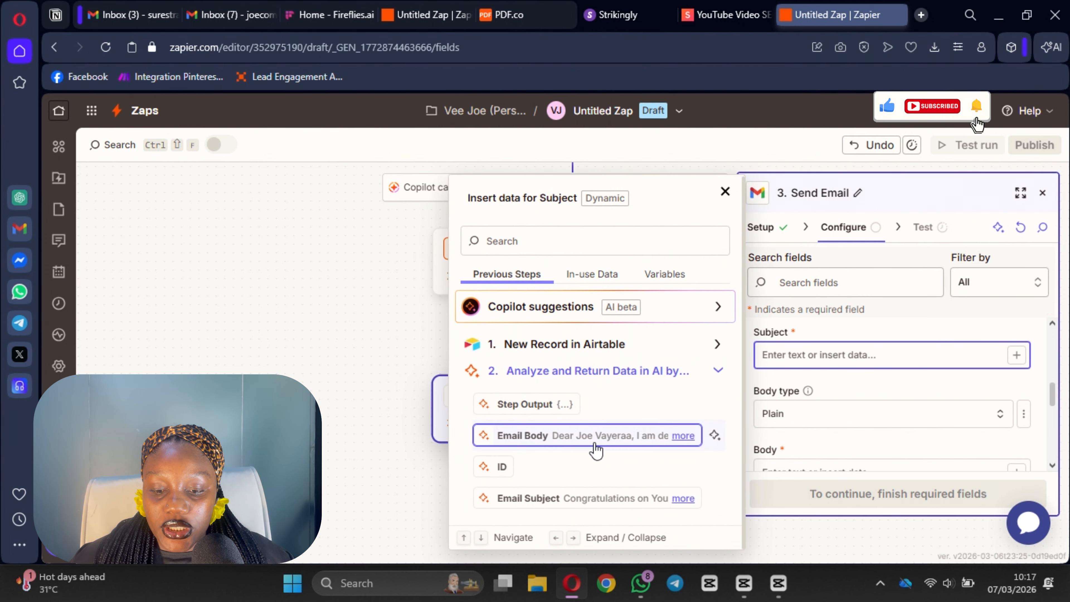
pyautogui.click(573, 504)
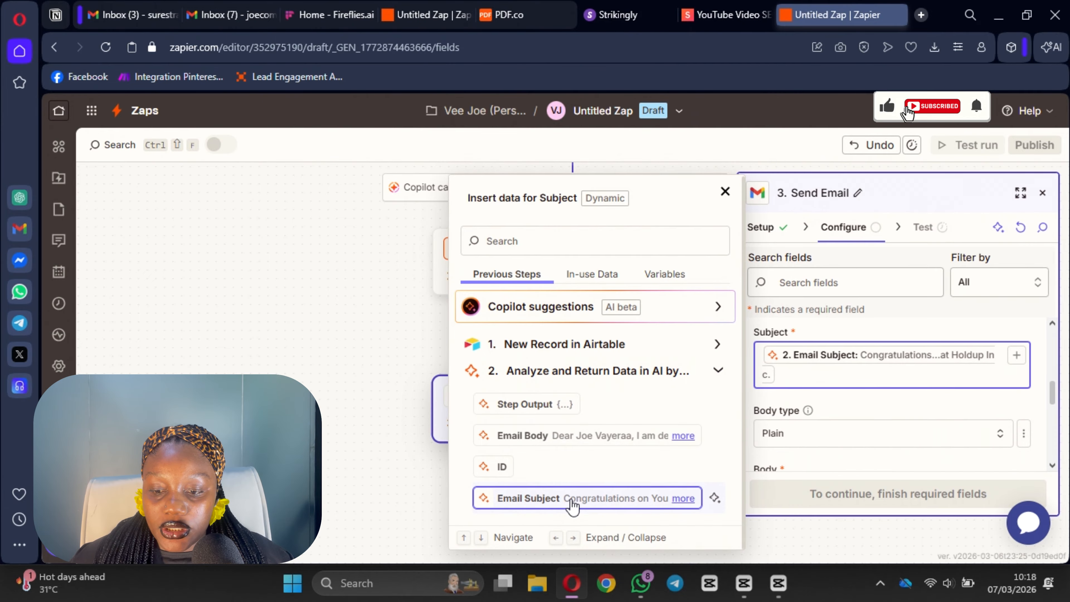
# - Map the Email Body output of the AI by Zapier step to the email's Body field
pyautogui.scroll(-2, 918, 397)
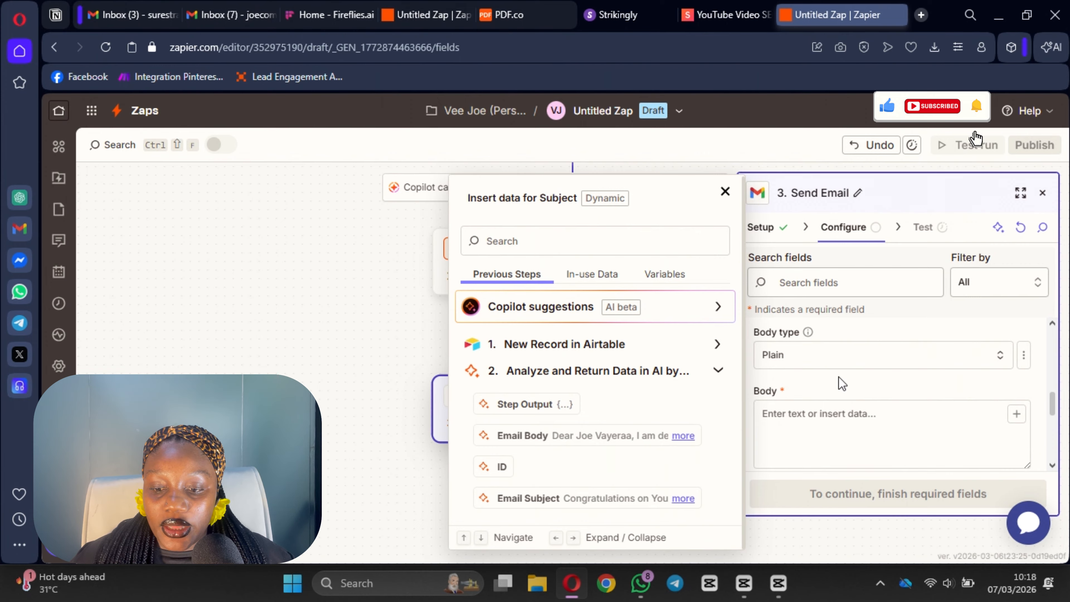
pyautogui.click(817, 422)
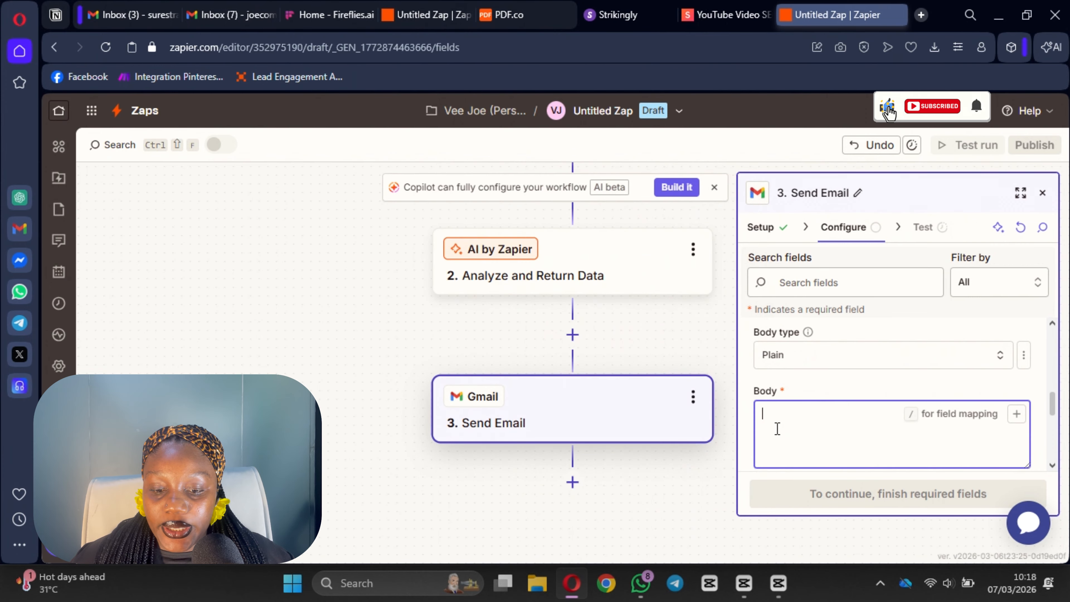
pyautogui.click(1017, 414)
pyautogui.click(586, 505)
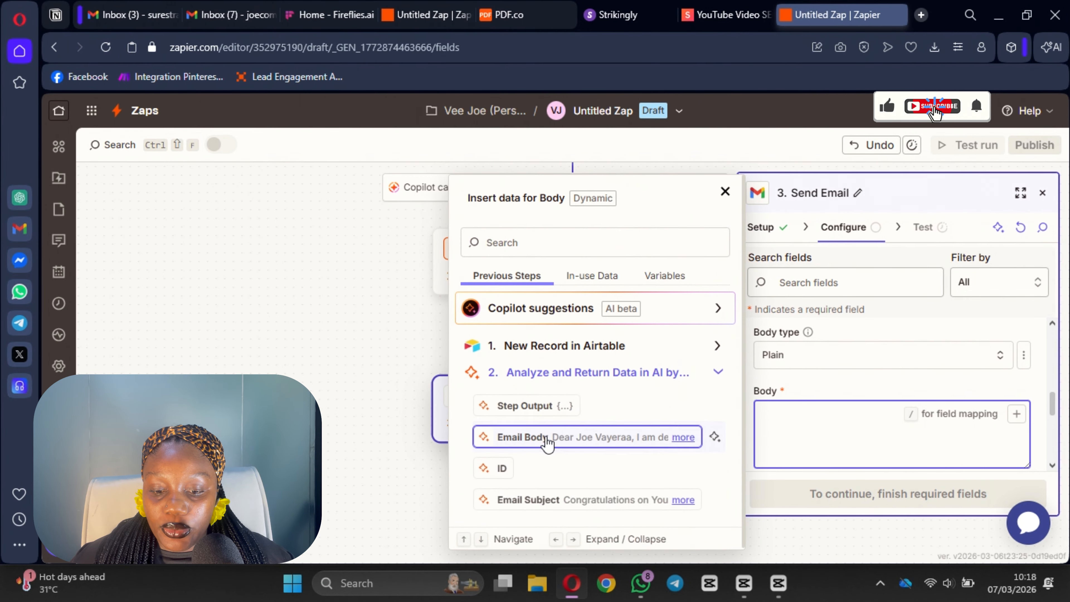
pyautogui.click(547, 438)
pyautogui.click(893, 437)
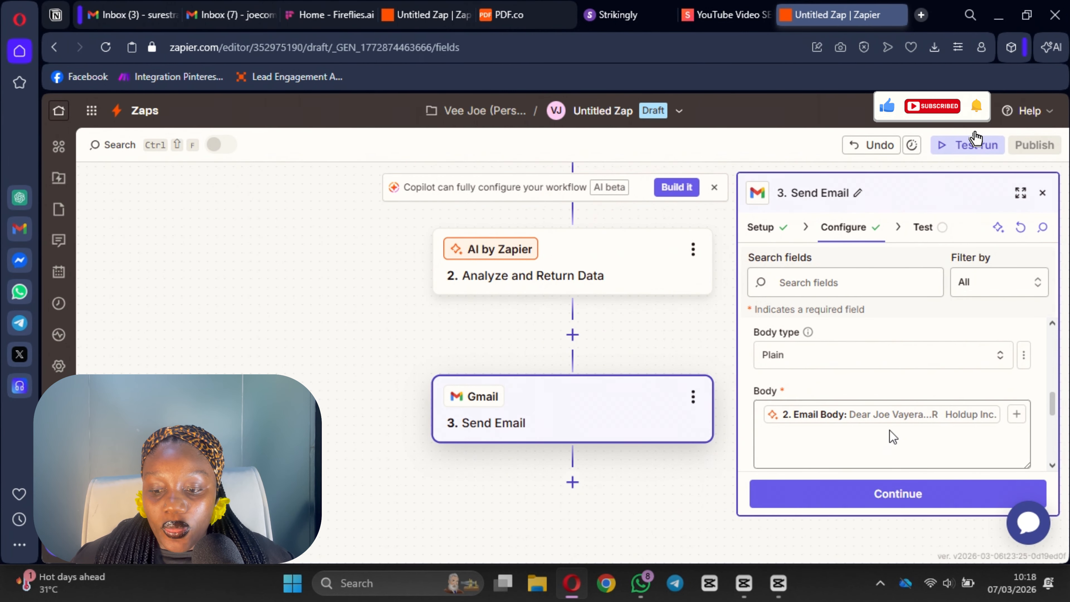
# - Review the remaining Send Email fields, run a test of the Gmail step and check its result in the enlarged view
pyautogui.scroll(-5, 814, 418)
pyautogui.scroll(2, 815, 423)
pyautogui.scroll(-1, 811, 415)
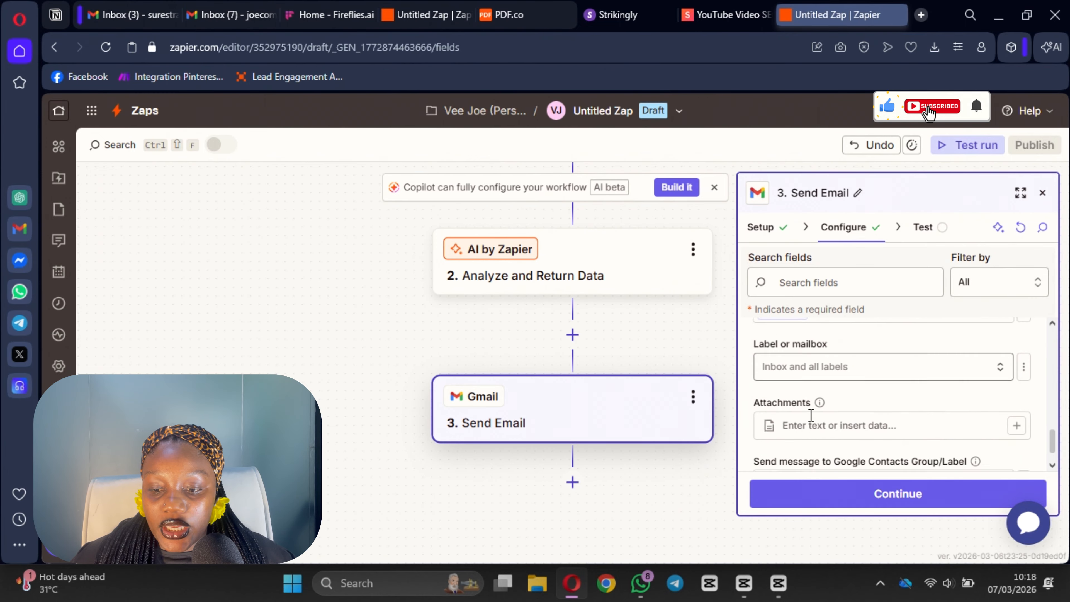
pyautogui.scroll(-1, 811, 416)
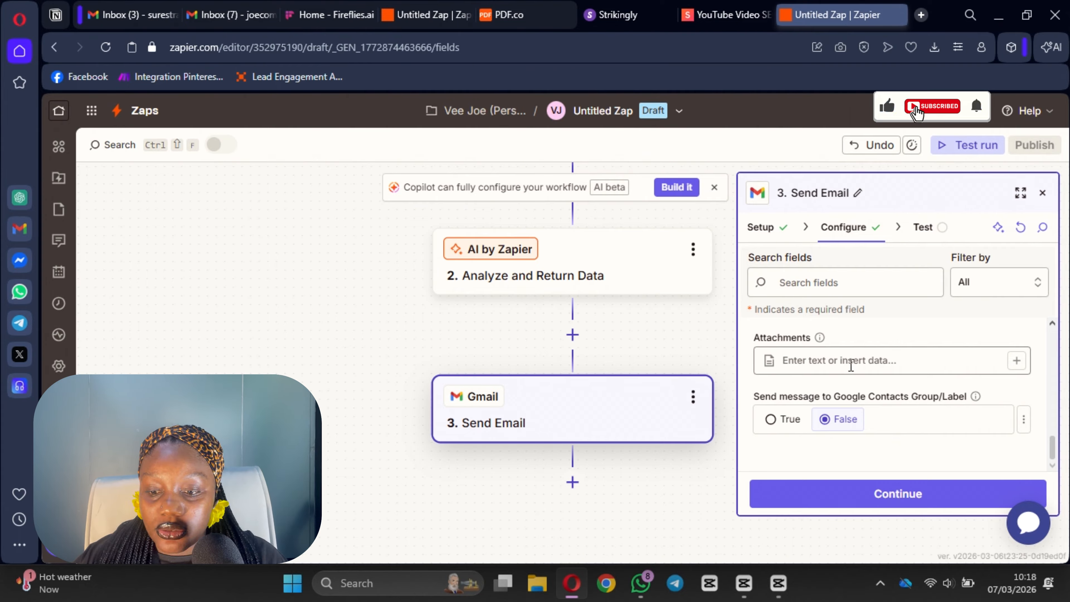
pyautogui.click(855, 494)
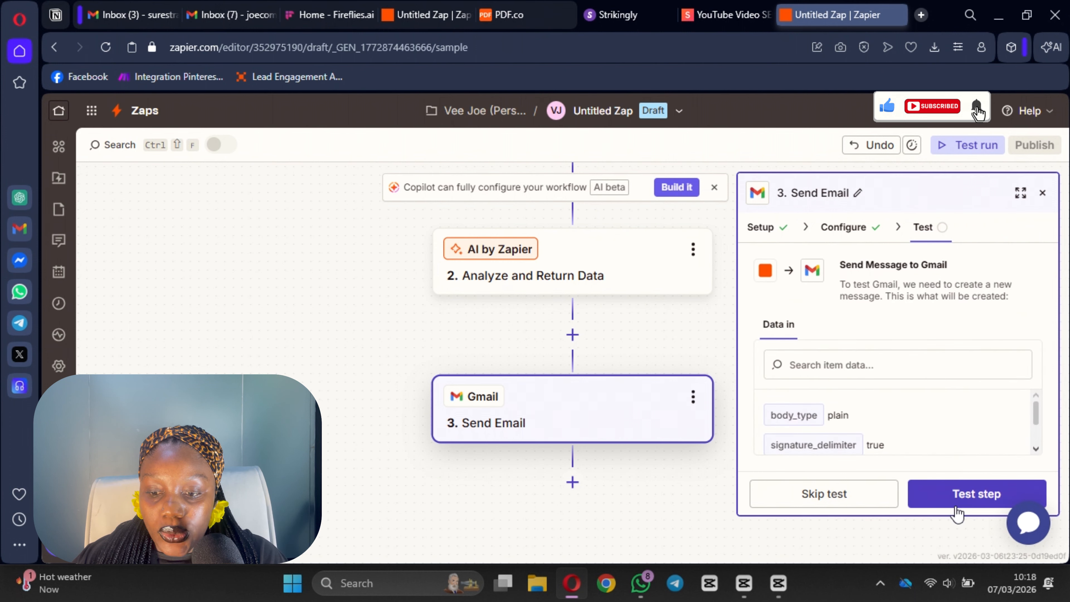
pyautogui.click(952, 497)
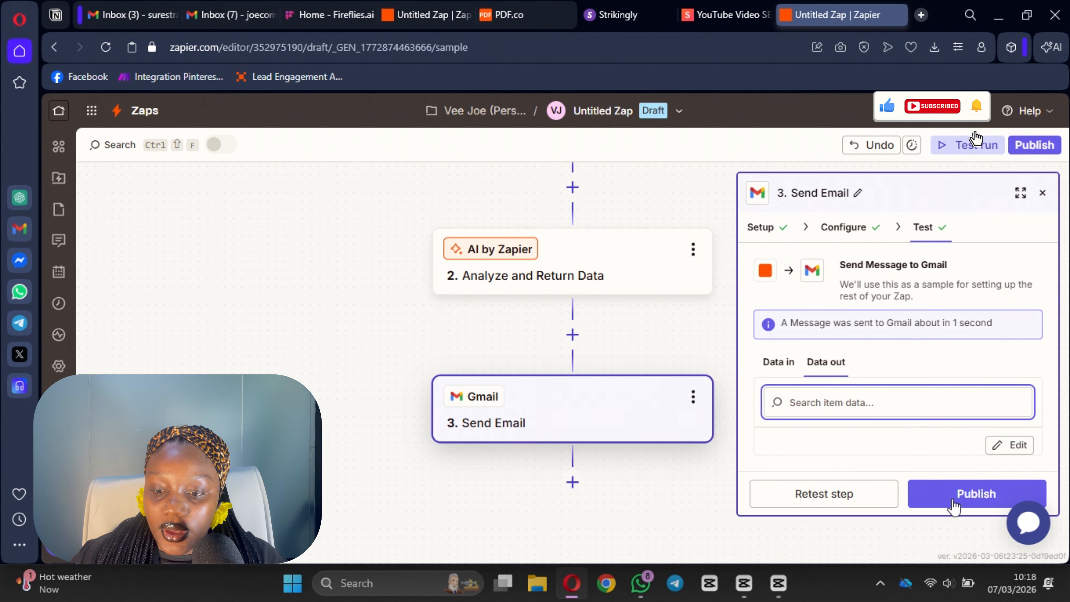
pyautogui.click(1022, 197)
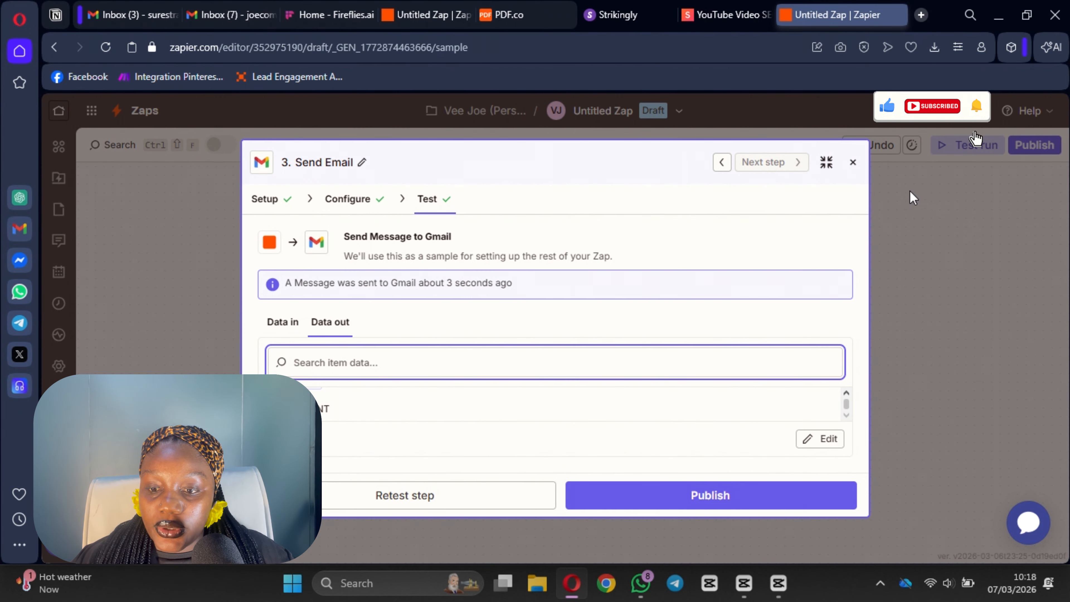
pyautogui.click(827, 165)
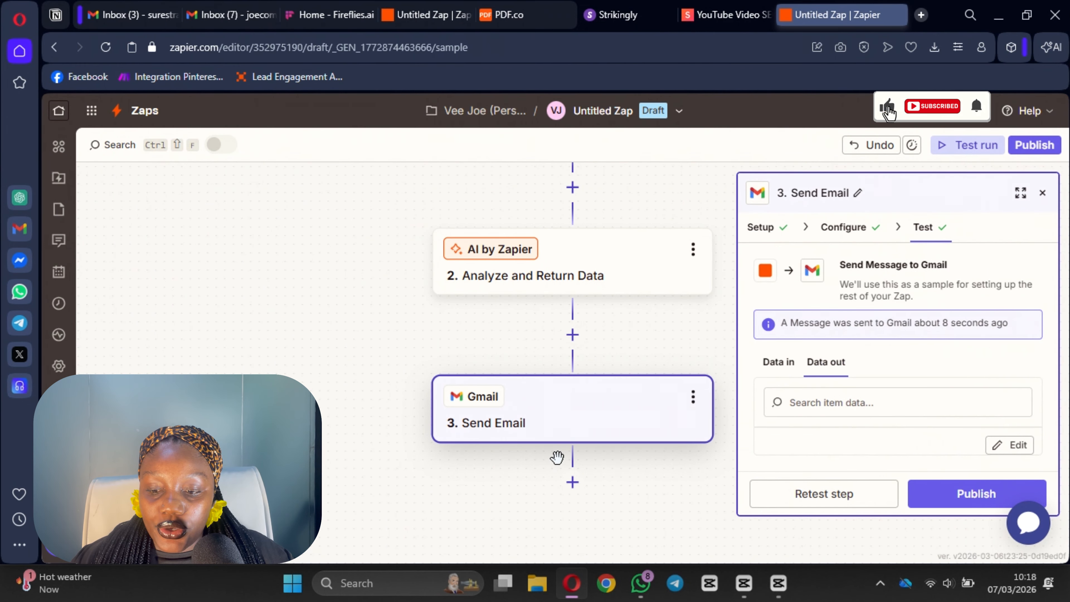
# - Add Delay by Zapier as the fourth step with the Delay For action event and continue to its field configuration
pyautogui.scroll(-3, 616, 445)
pyautogui.scroll(1, 616, 446)
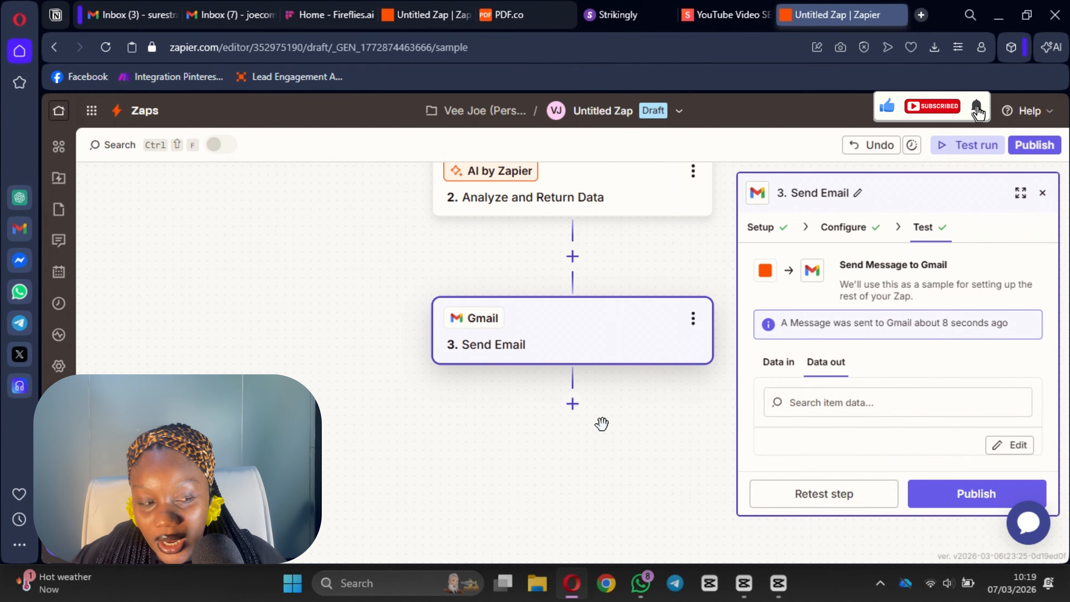
pyautogui.click(572, 404)
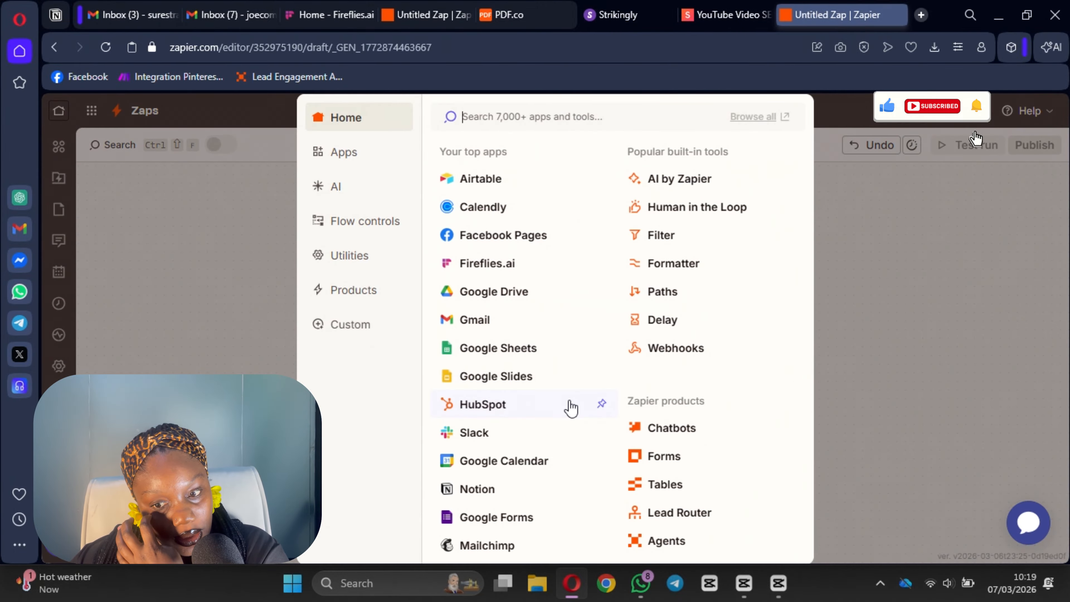
pyautogui.click(723, 324)
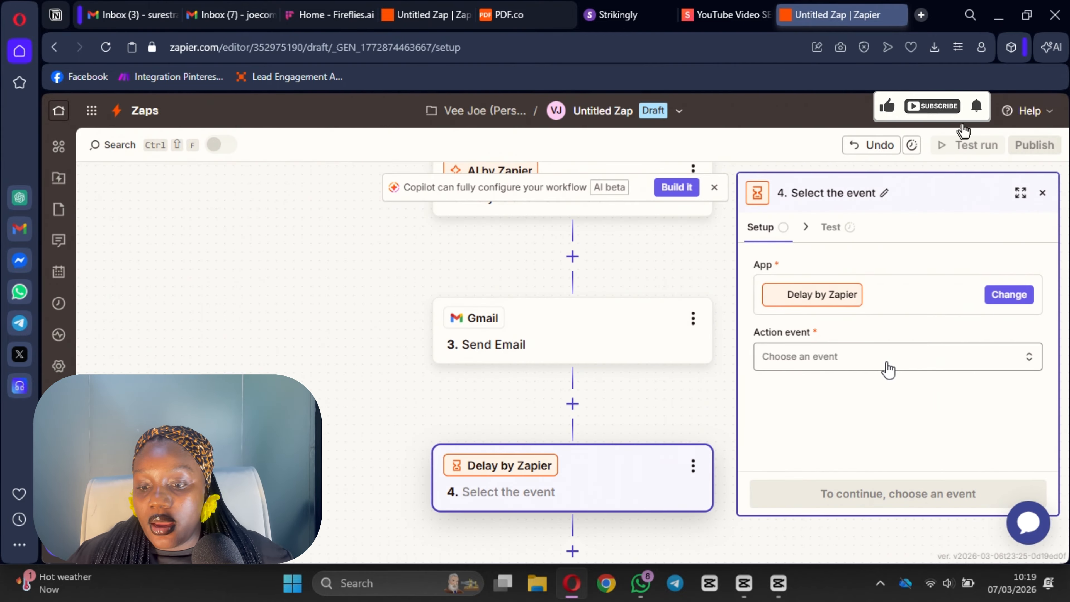
pyautogui.click(887, 369)
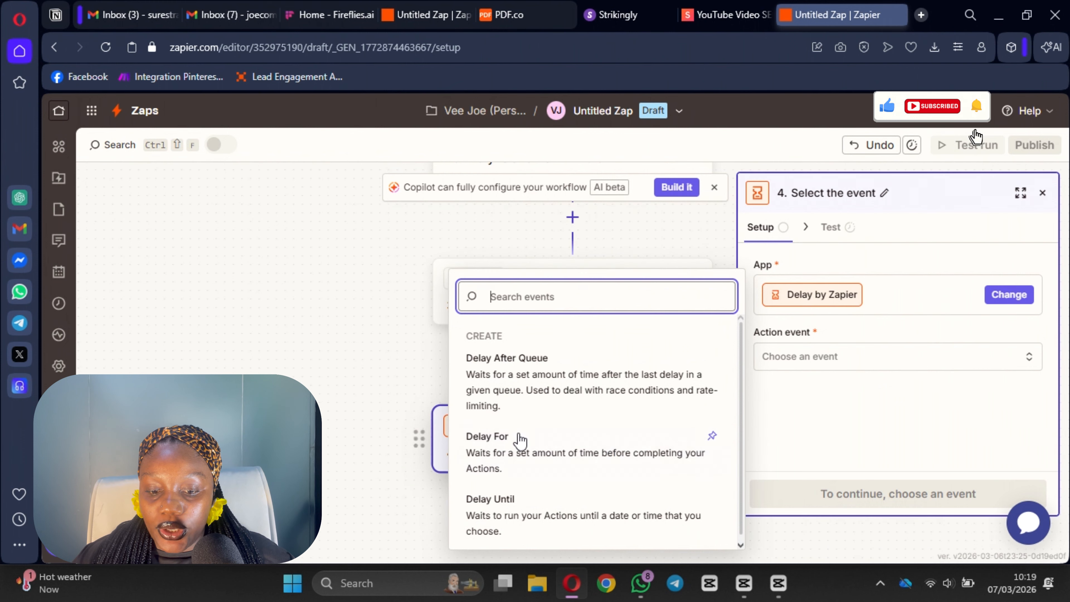
pyautogui.click(562, 468)
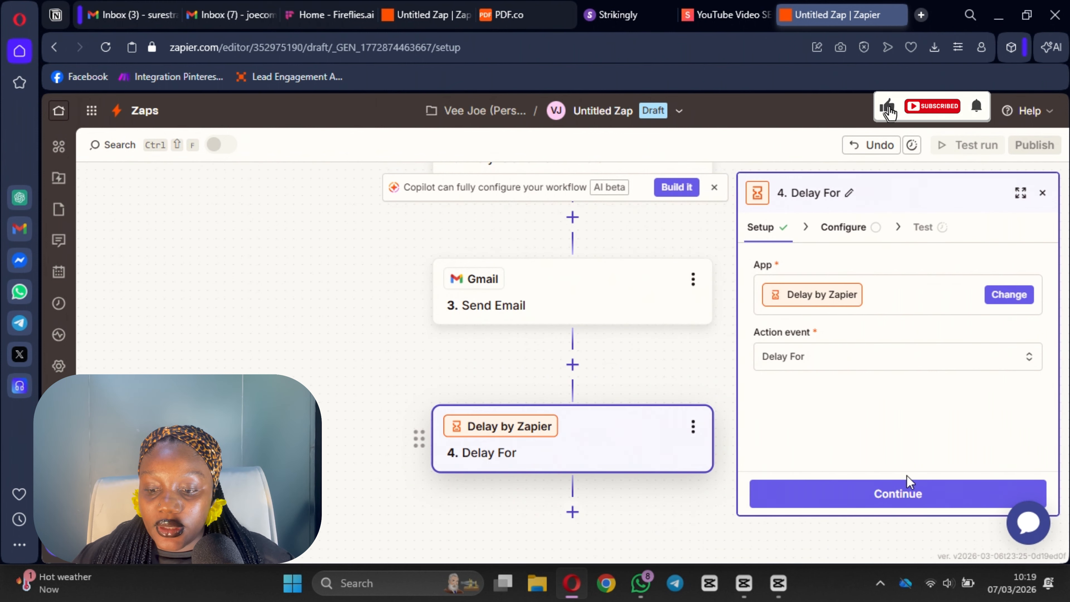
pyautogui.click(899, 494)
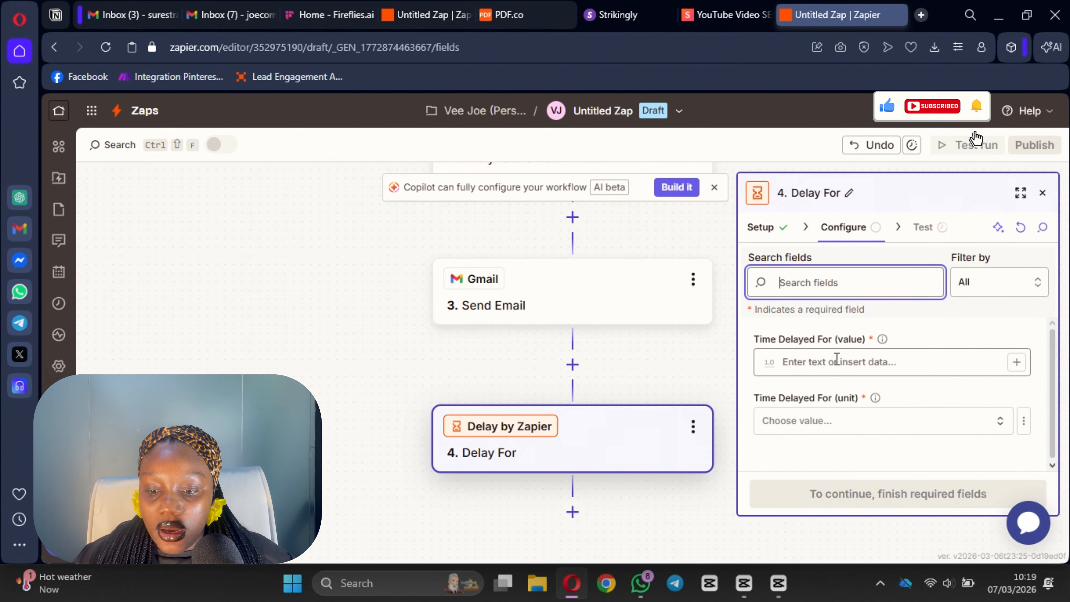
# - Set the Delay For step's time value to 24 and its unit to Hours
pyautogui.click(765, 362)
pyautogui.click(887, 397)
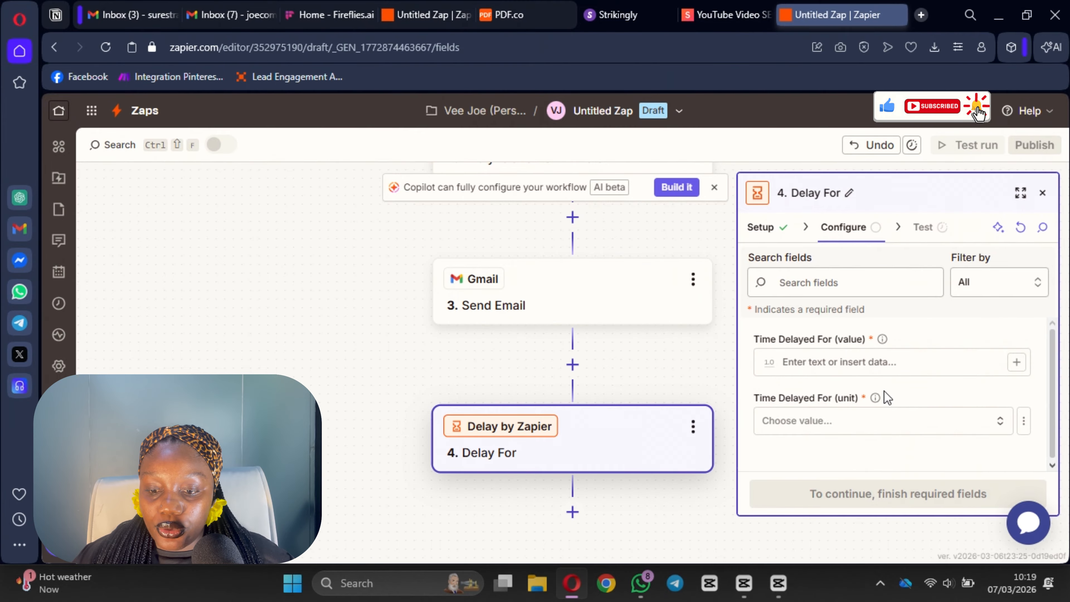
pyautogui.click(789, 362)
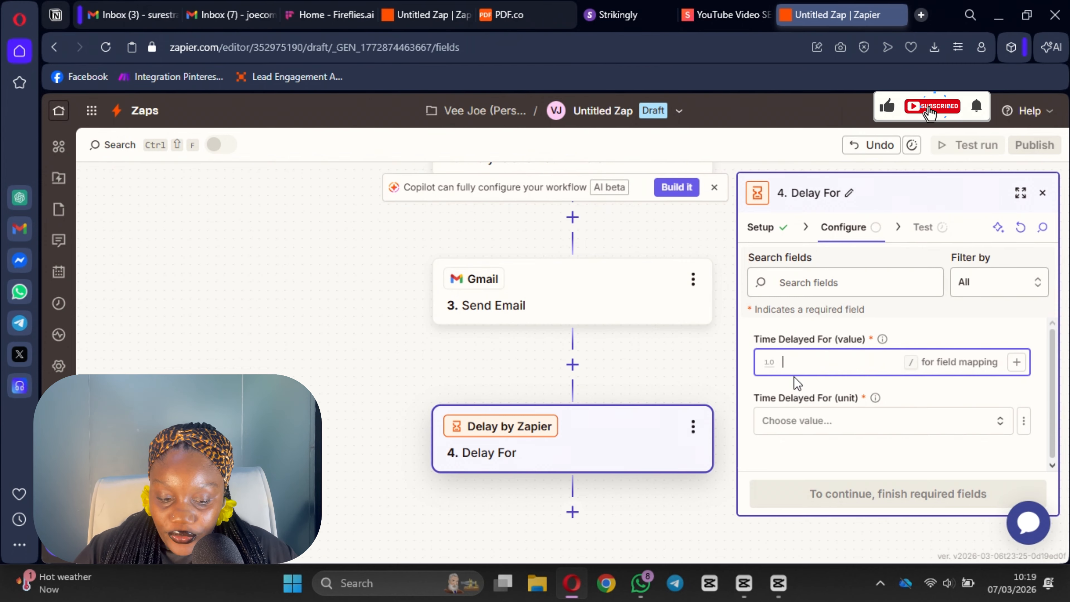
pyautogui.write('24')
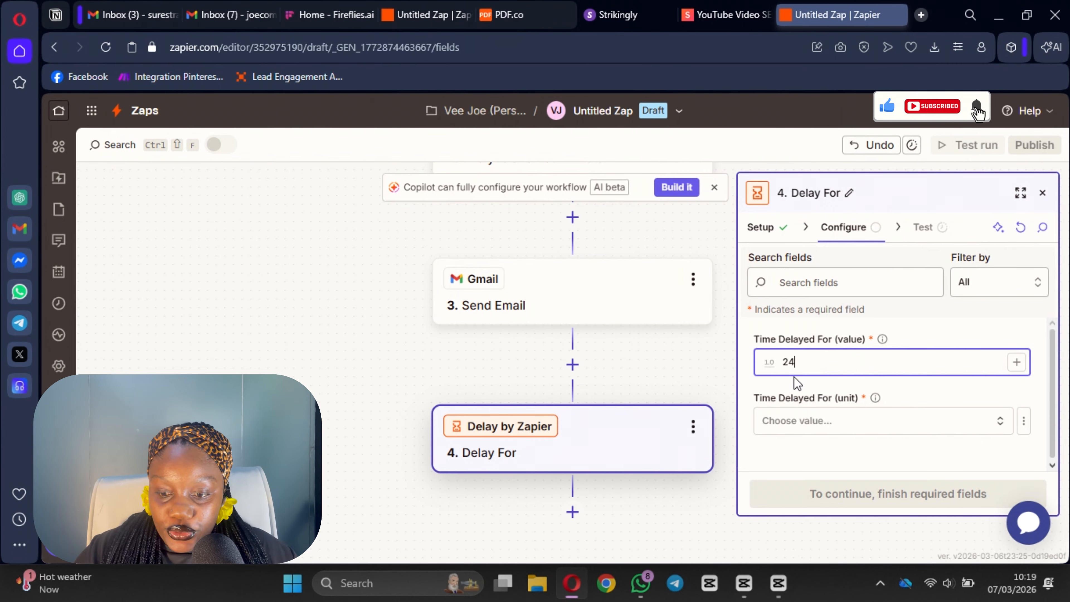
pyautogui.click(863, 421)
pyautogui.click(517, 411)
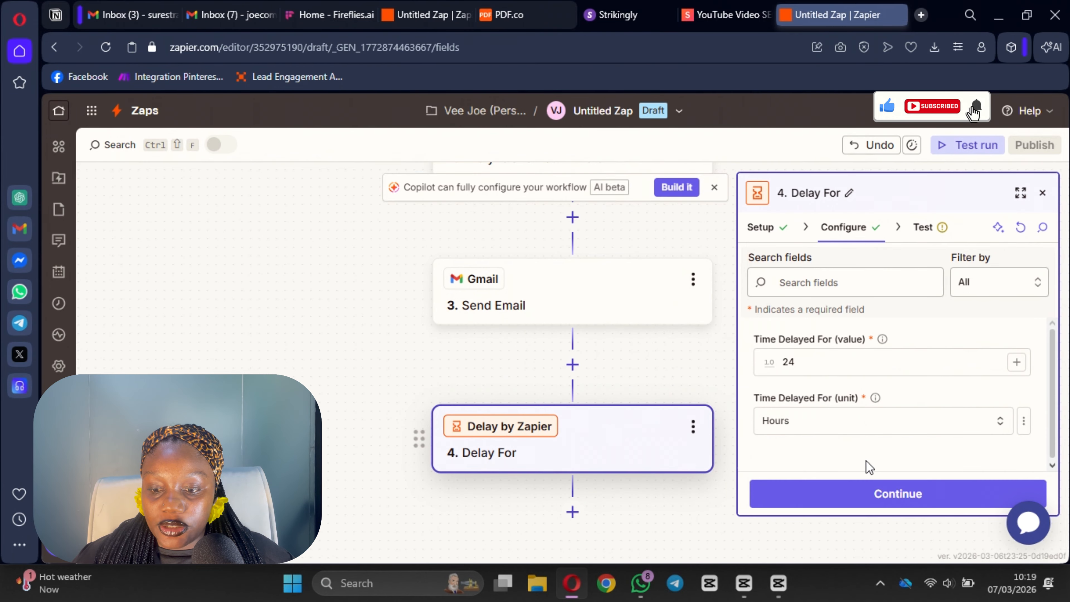
# - Finish configuring the Delay For step and run its test
pyautogui.click(894, 502)
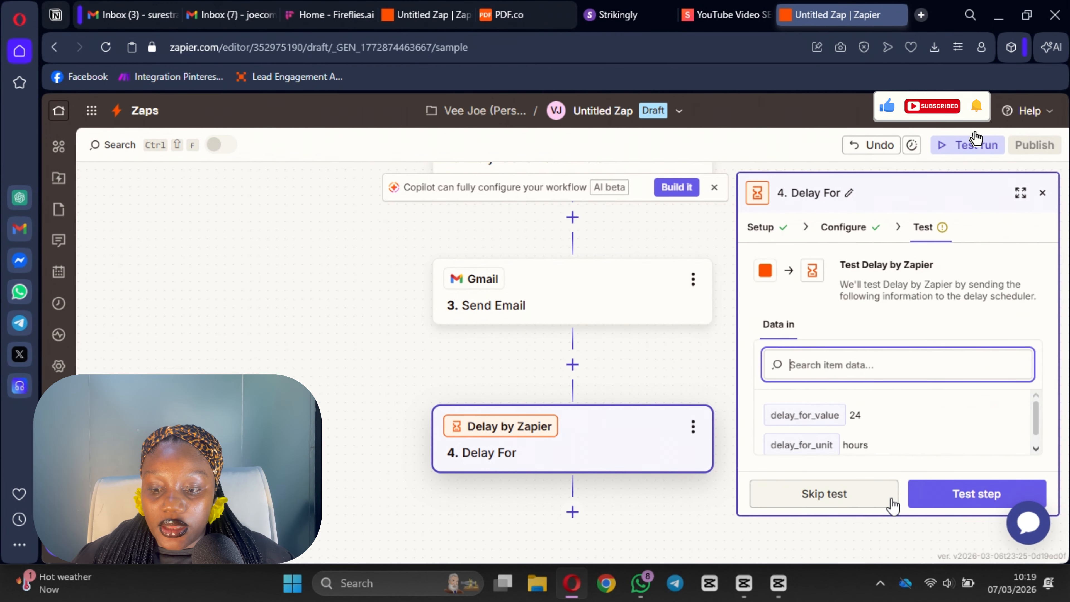
pyautogui.click(944, 501)
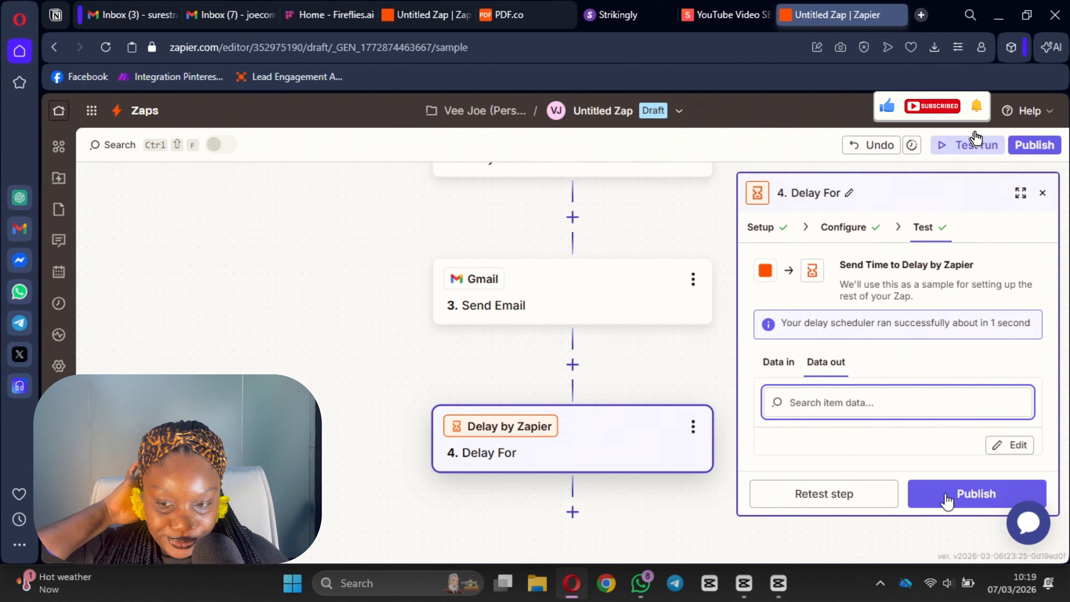
pyautogui.scroll(-4, 695, 353)
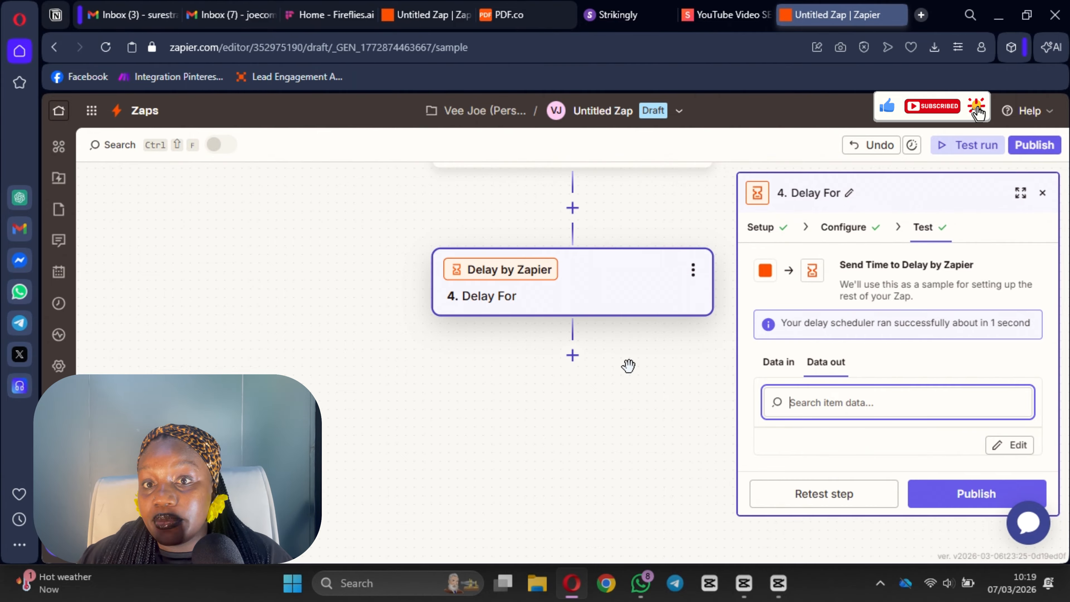
# - Add Slack as the fifth step with the Find User by Email action event and continue to its field configuration
pyautogui.click(574, 358)
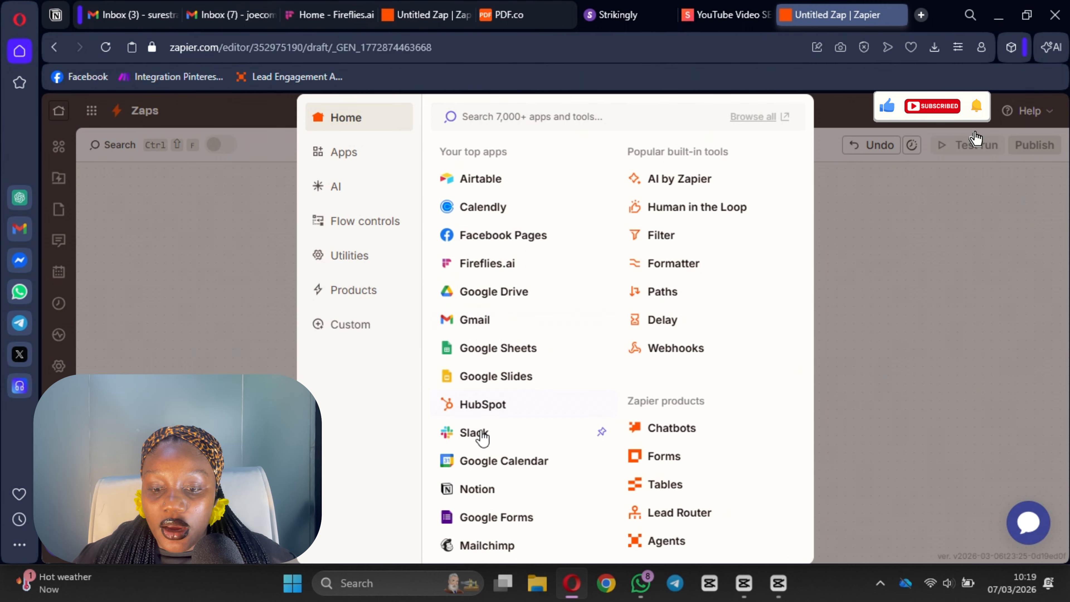
pyautogui.click(474, 434)
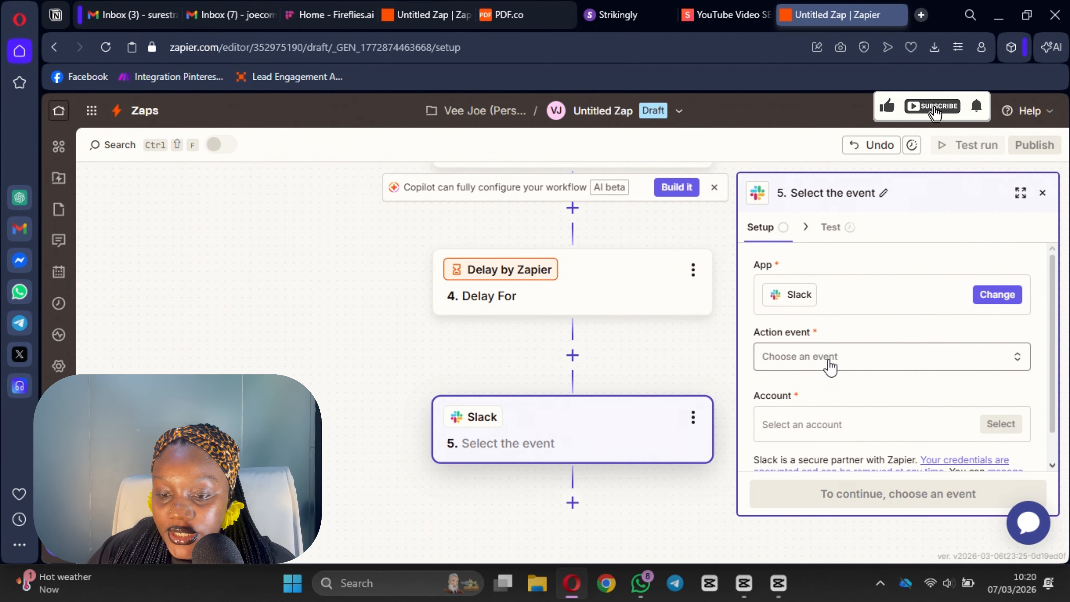
pyautogui.click(831, 363)
pyautogui.scroll(-10, 623, 467)
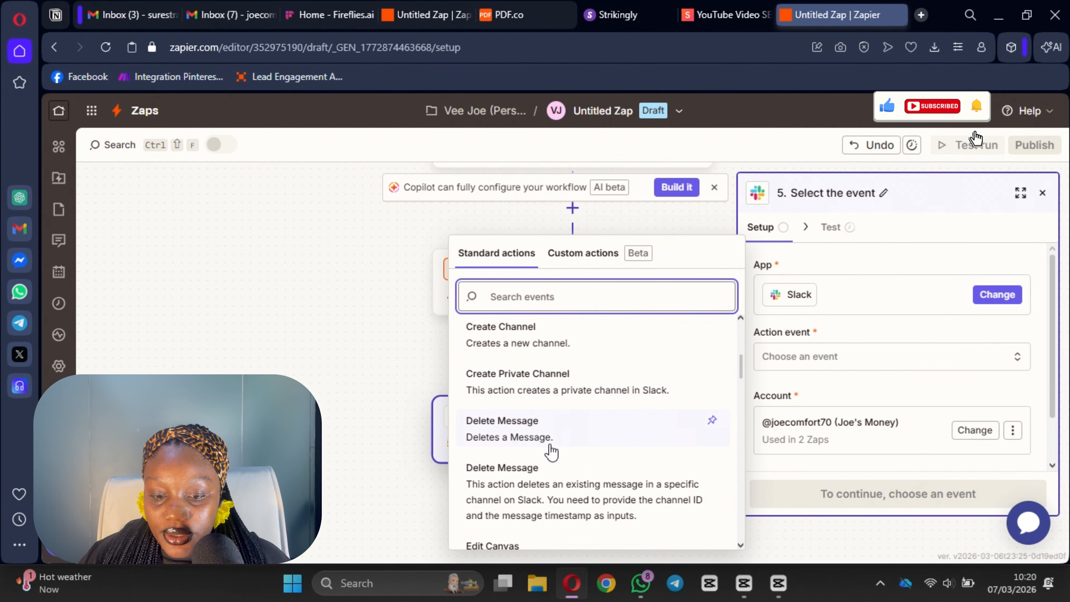
pyautogui.scroll(-5, 571, 460)
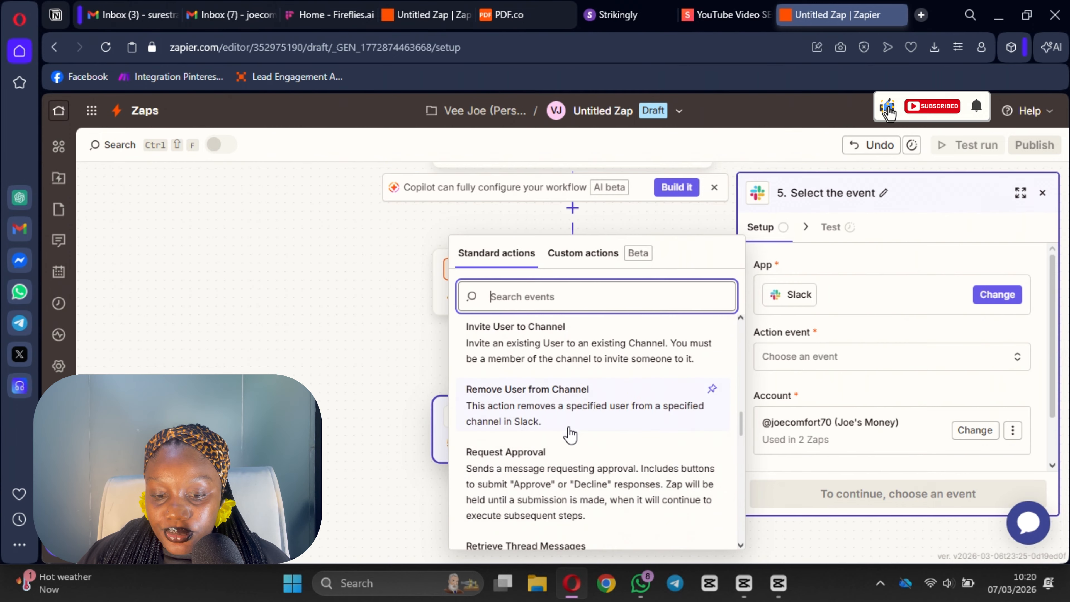
pyautogui.scroll(-5, 568, 435)
pyautogui.scroll(-15, 573, 455)
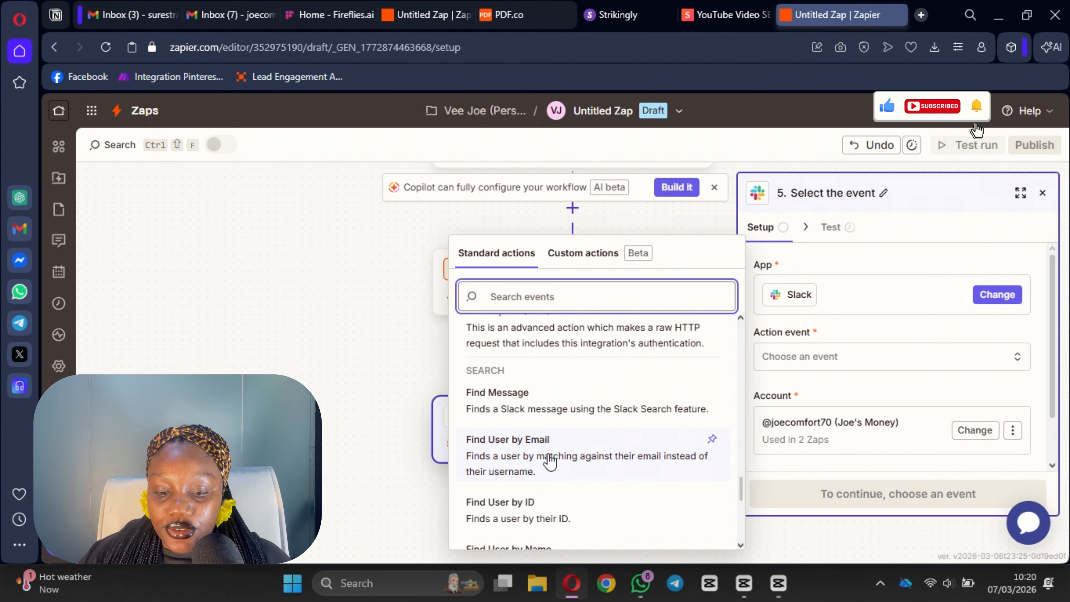
pyautogui.click(550, 461)
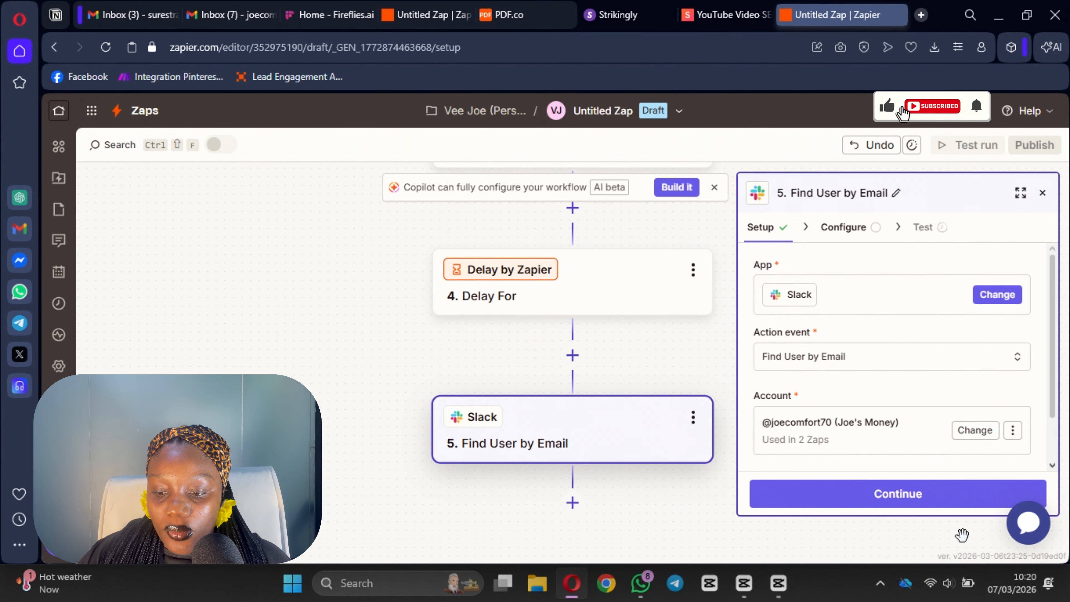
pyautogui.click(917, 506)
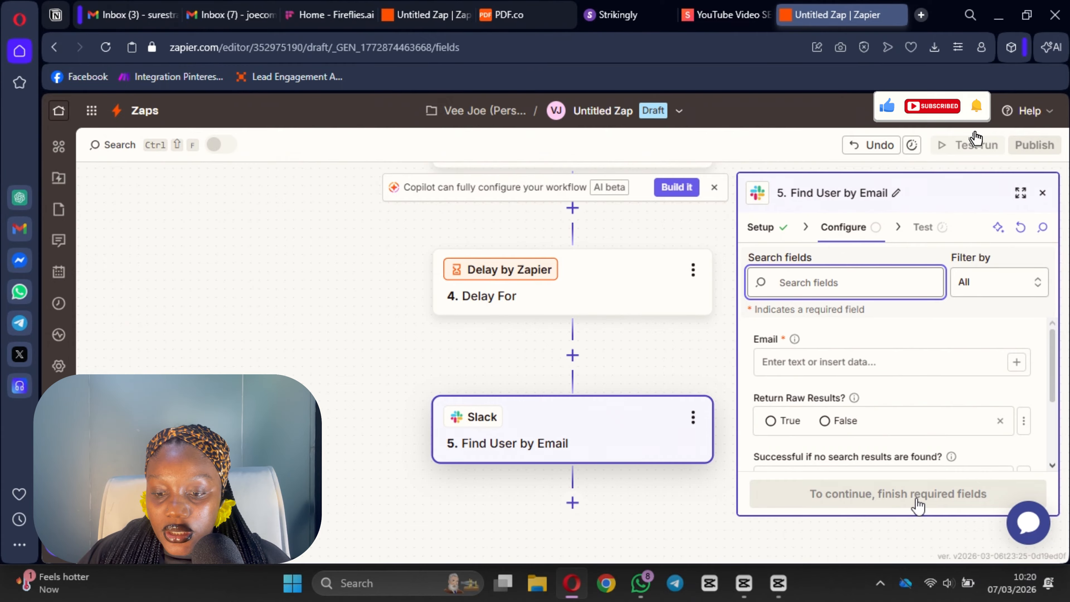
# - Map the Slack step's Email field to the Email value from the New Record in Airtable step
pyautogui.click(1017, 362)
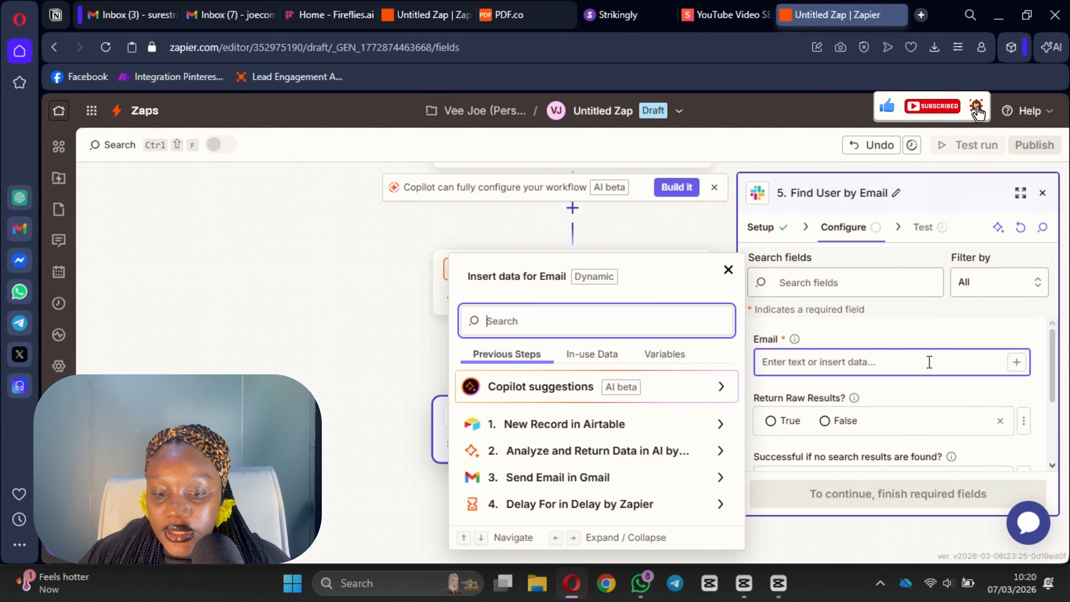
pyautogui.click(586, 425)
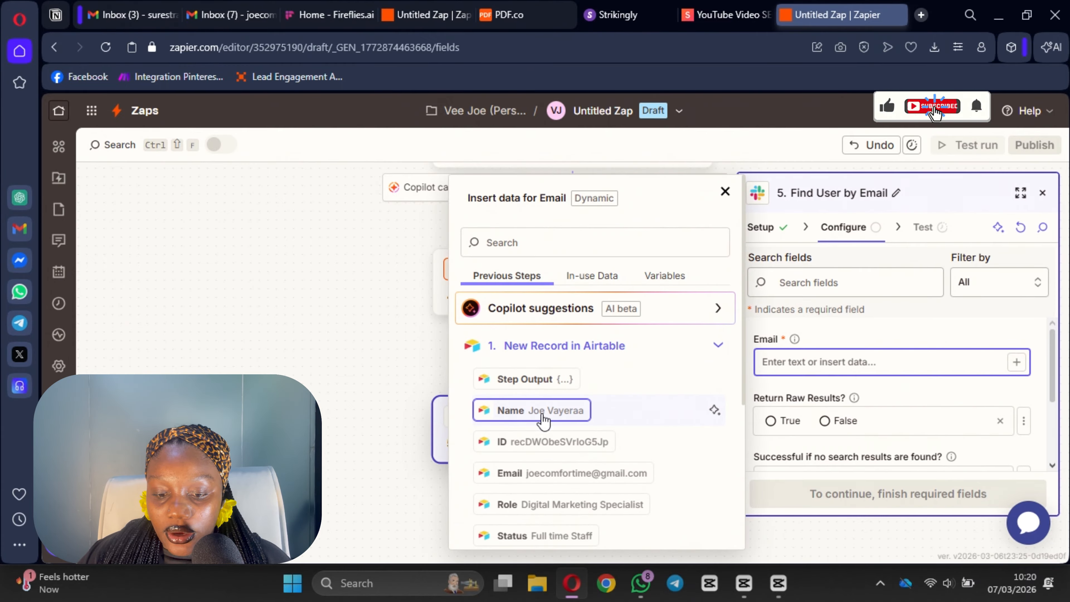
pyautogui.scroll(-2, 605, 438)
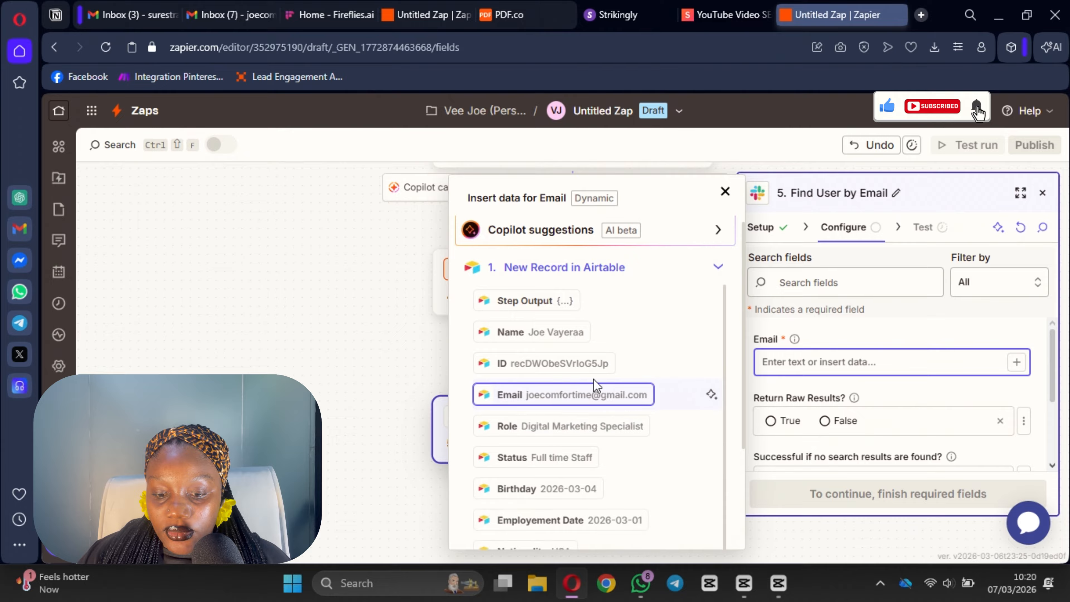
pyautogui.click(588, 399)
pyautogui.click(953, 394)
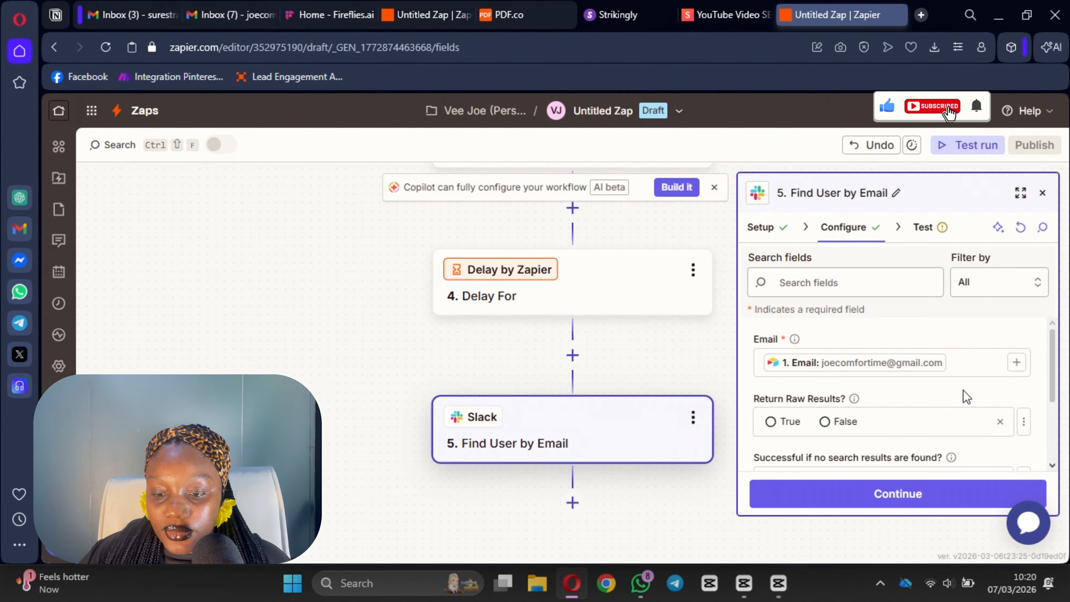
# - Review the remaining Find User by Email fields, finish the configuration and run the step's test
pyautogui.scroll(-3, 850, 383)
pyautogui.scroll(3, 841, 420)
pyautogui.scroll(-2, 843, 424)
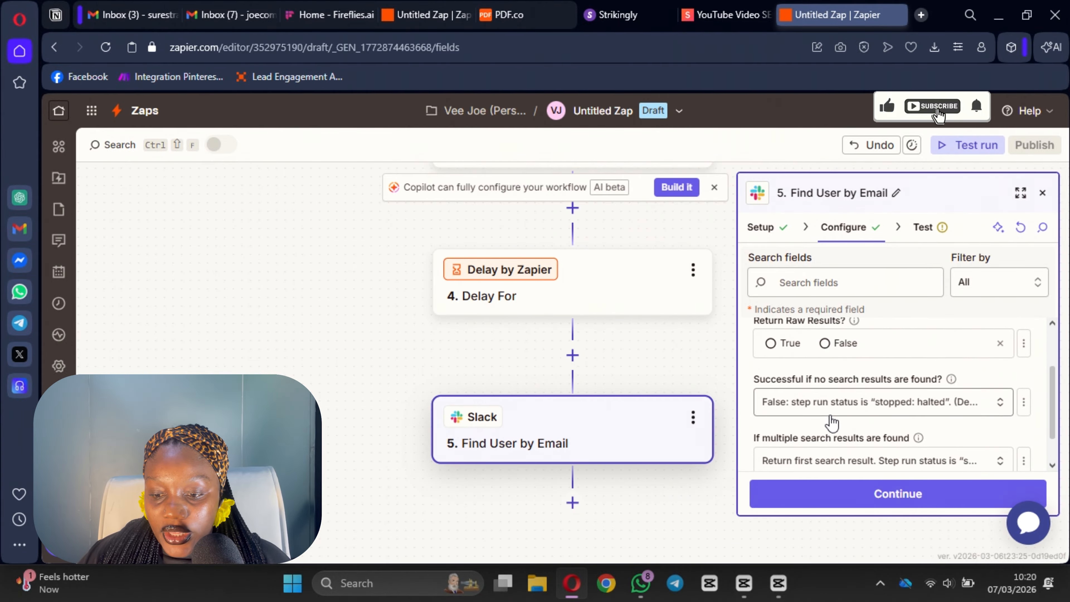
pyautogui.scroll(2, 880, 449)
pyautogui.scroll(-2, 842, 417)
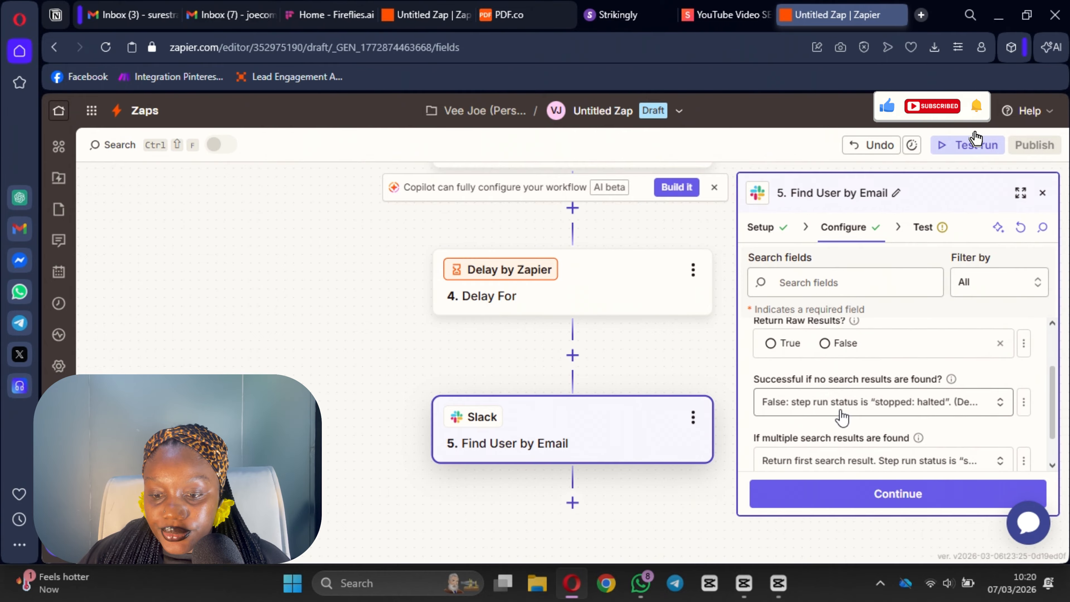
pyautogui.scroll(-2, 824, 402)
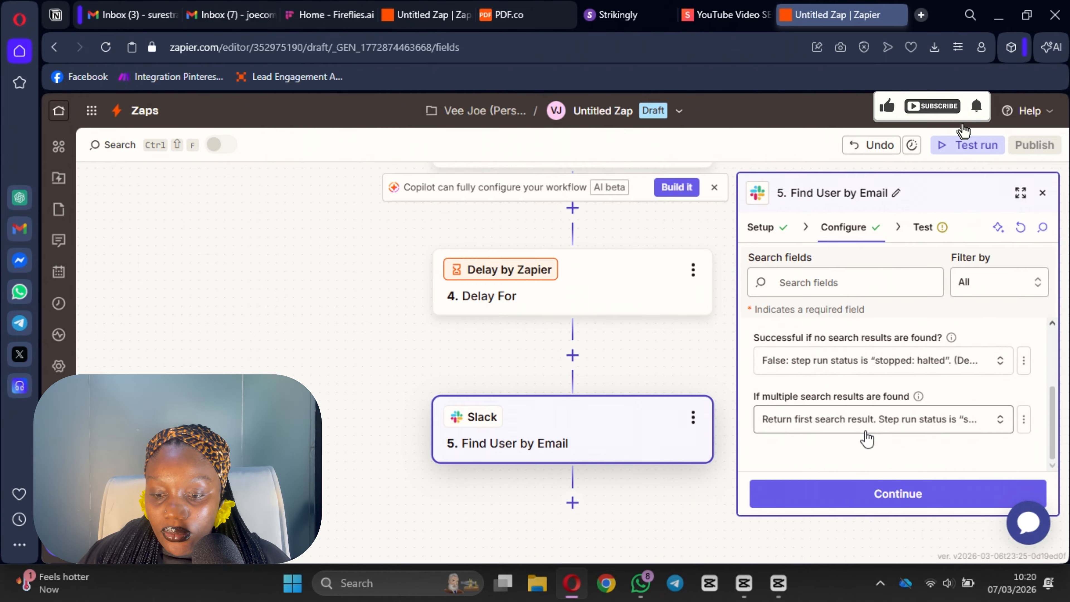
pyautogui.click(849, 503)
pyautogui.click(962, 495)
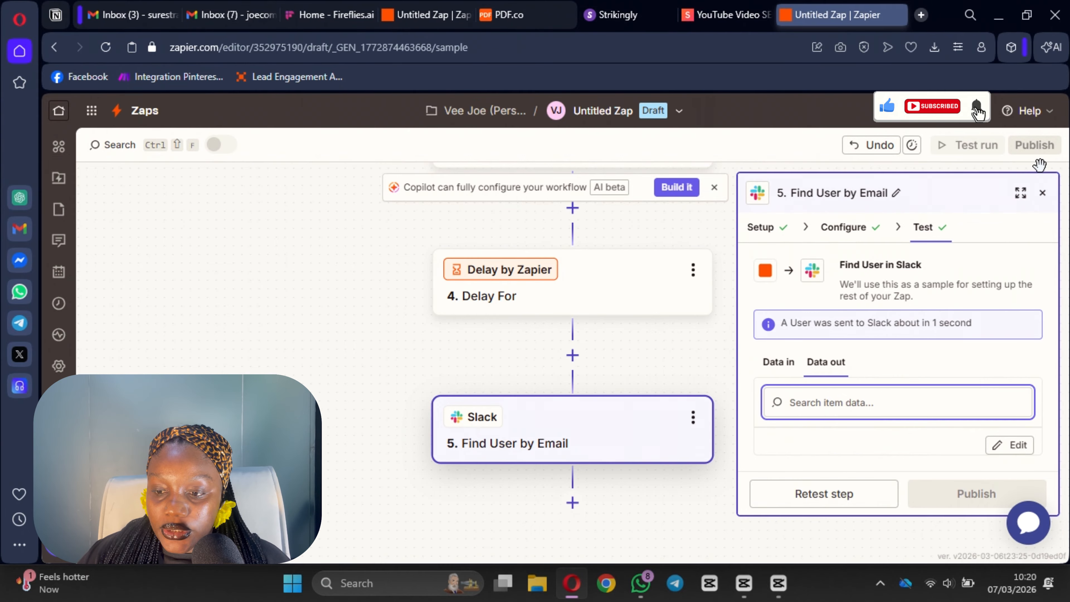
pyautogui.scroll(-2, 692, 415)
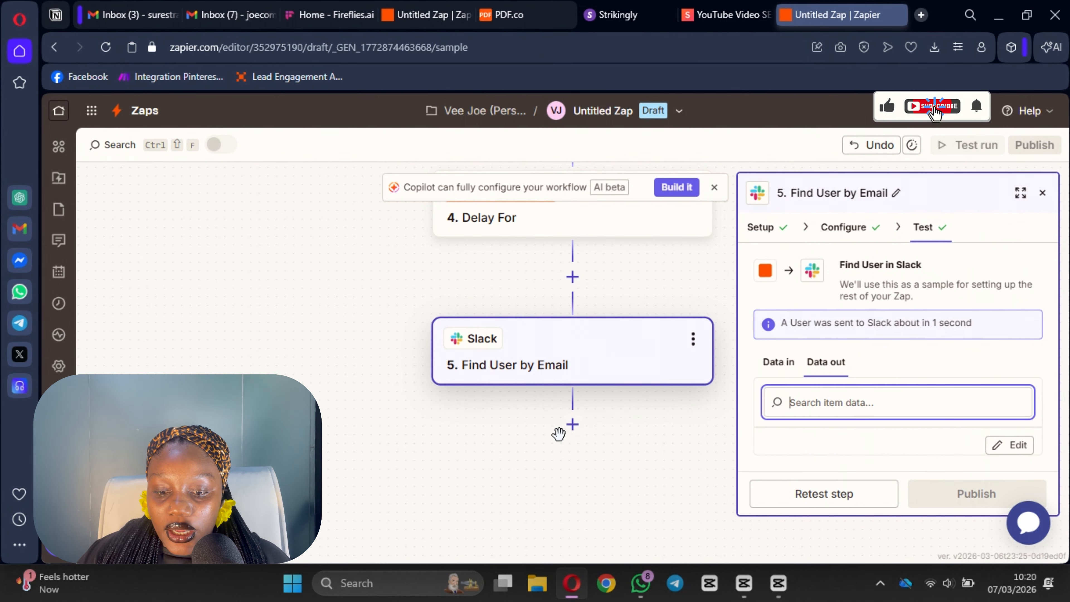
pyautogui.click(573, 426)
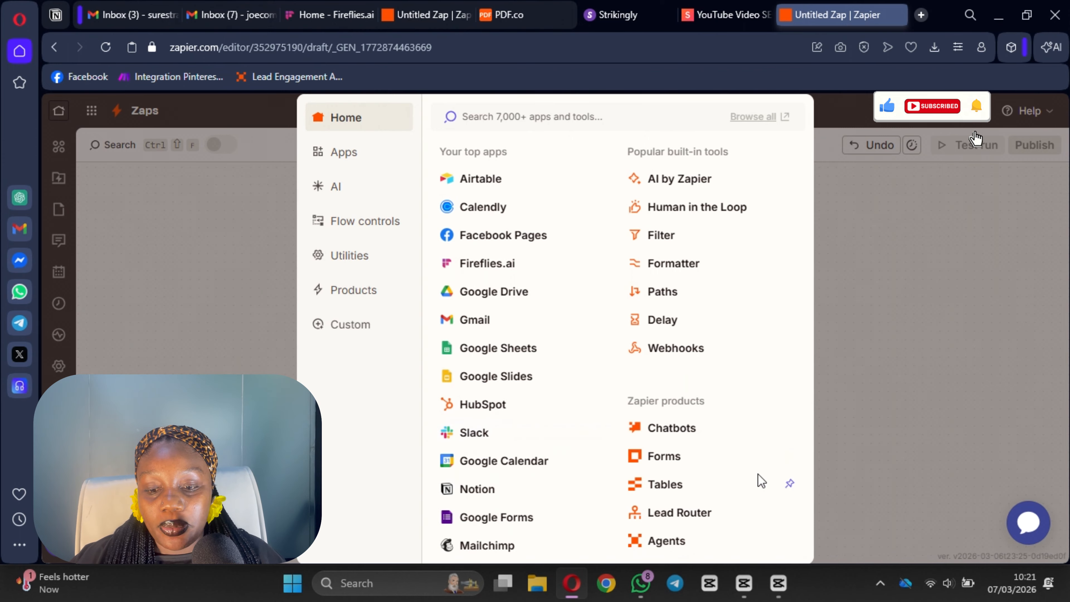
pyautogui.click(656, 297)
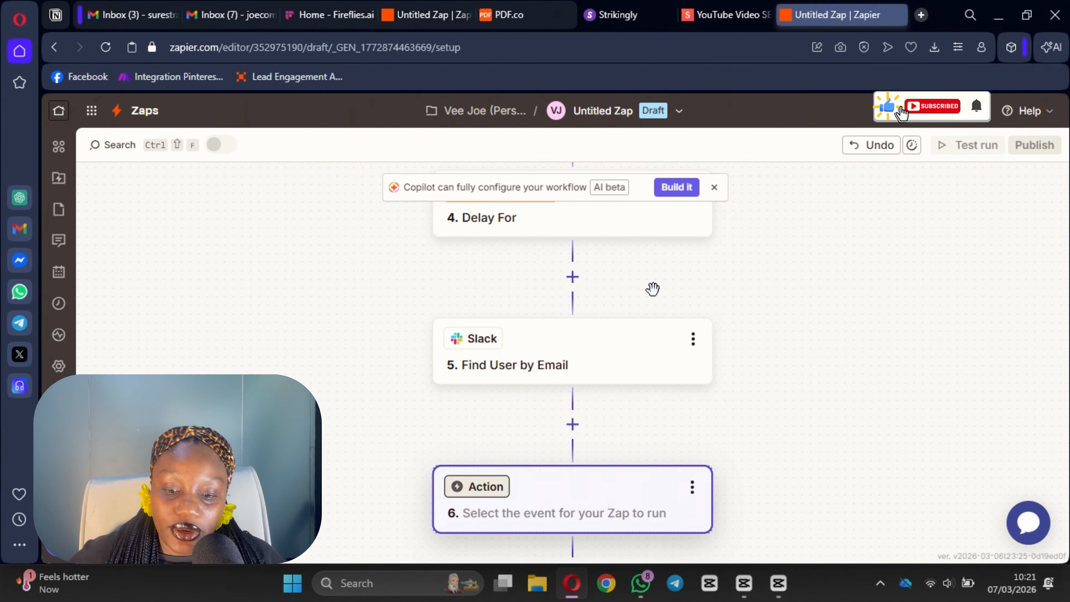
pyautogui.scroll(-3, 653, 290)
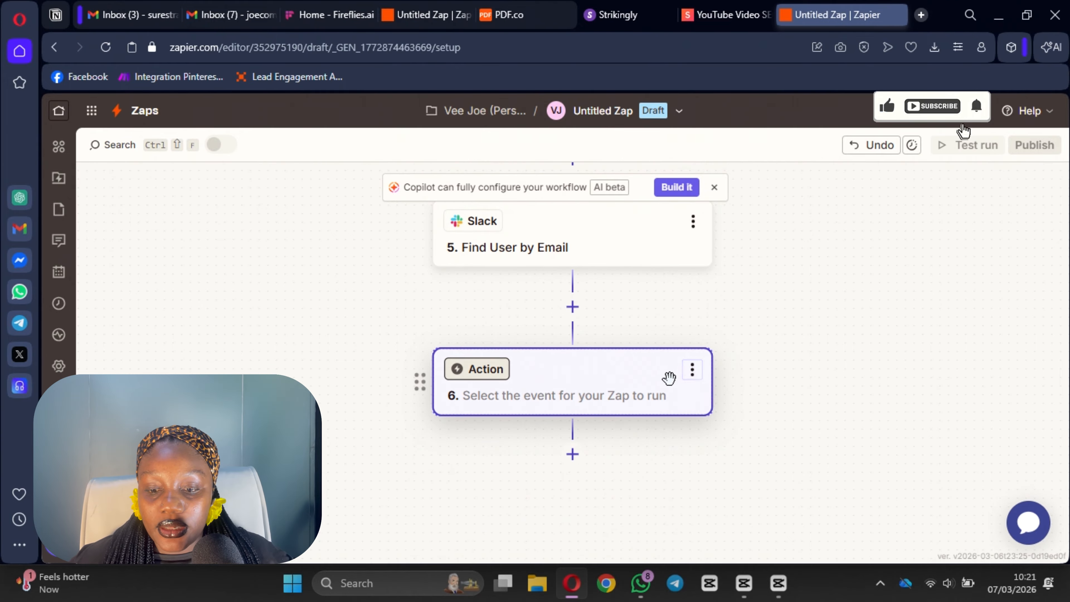
pyautogui.click(692, 370)
pyautogui.click(743, 465)
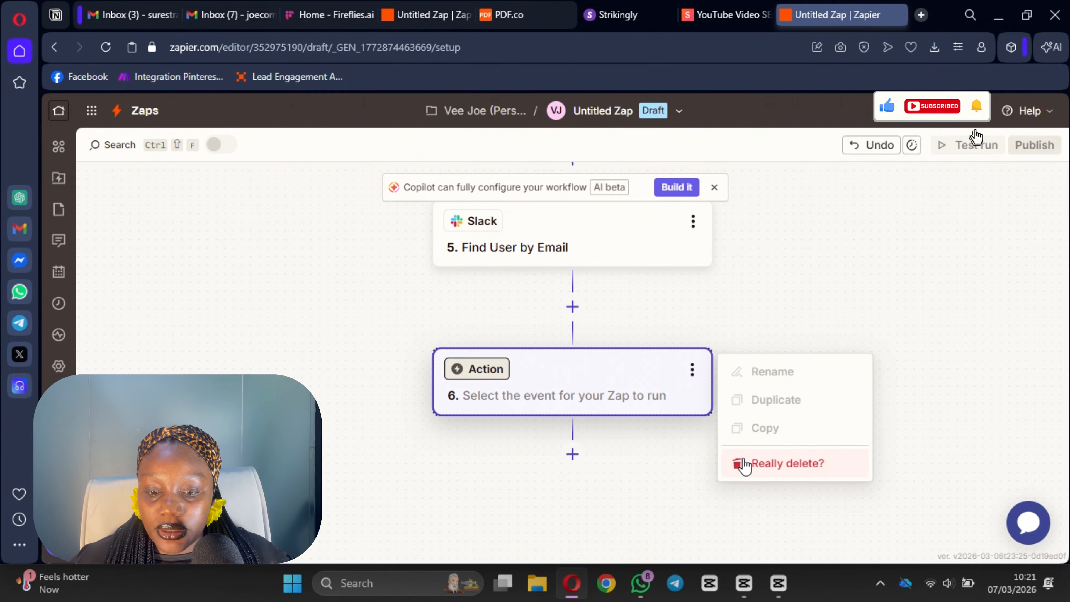
pyautogui.click(792, 468)
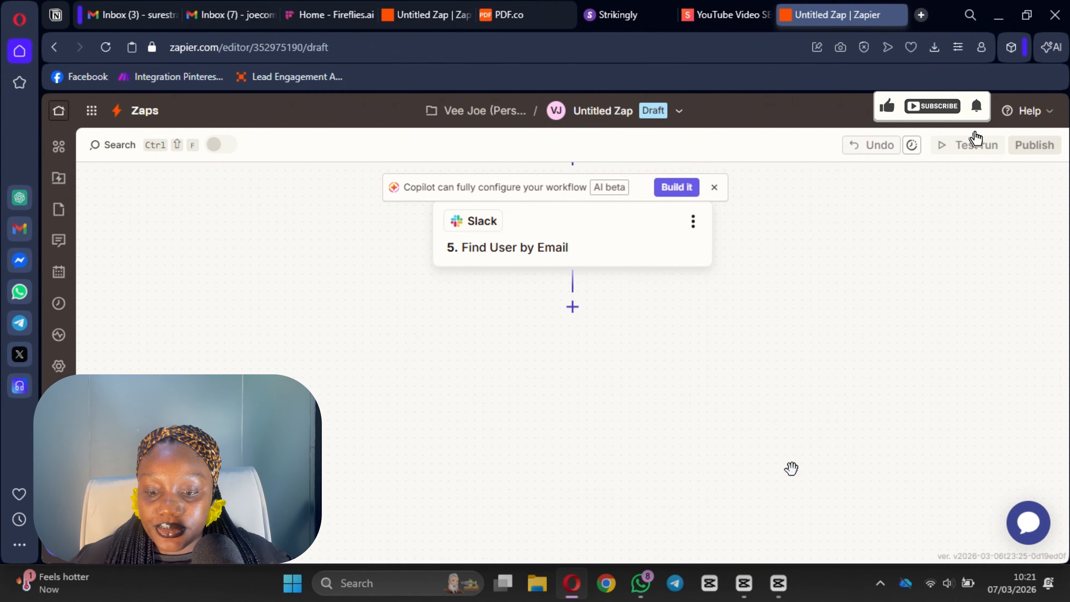
# - Add Paths after the Slack Find User by Email step and open Path A's conditions
pyautogui.click(572, 307)
pyautogui.click(691, 292)
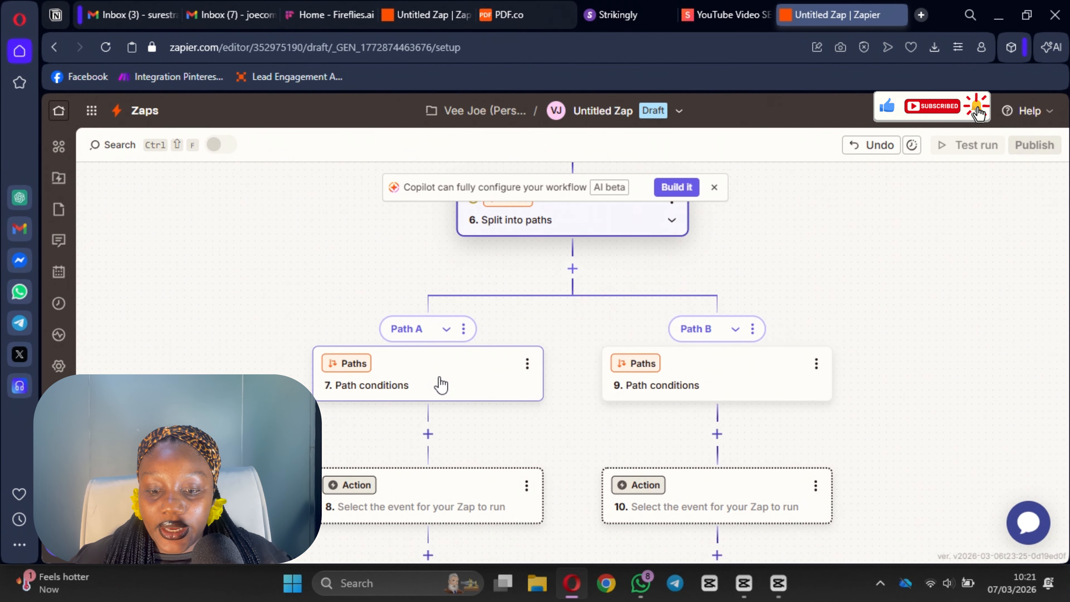
pyautogui.click(440, 380)
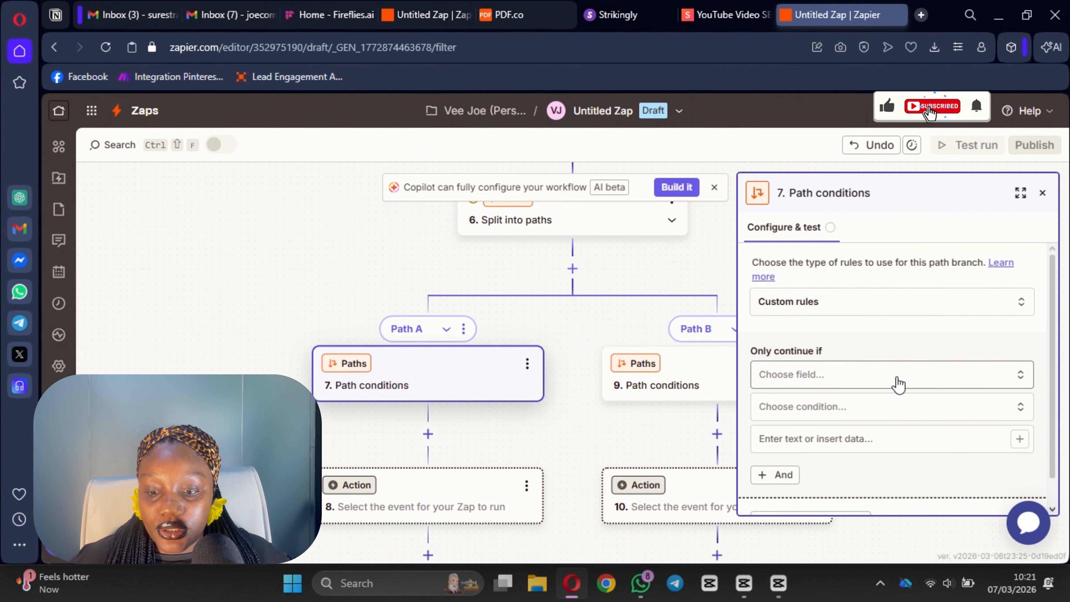
# - Set the field of Path A's rule to Zap Search Was Found Status from the Slack Find User by Email step
pyautogui.click(879, 379)
pyautogui.click(556, 506)
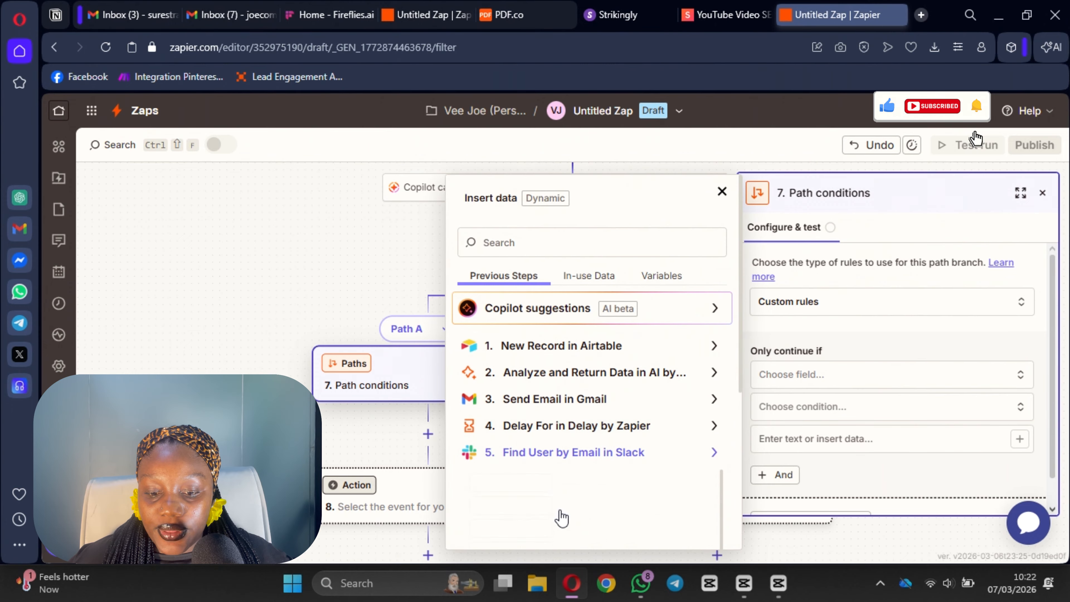
pyautogui.scroll(-2, 563, 410)
pyautogui.scroll(2, 566, 258)
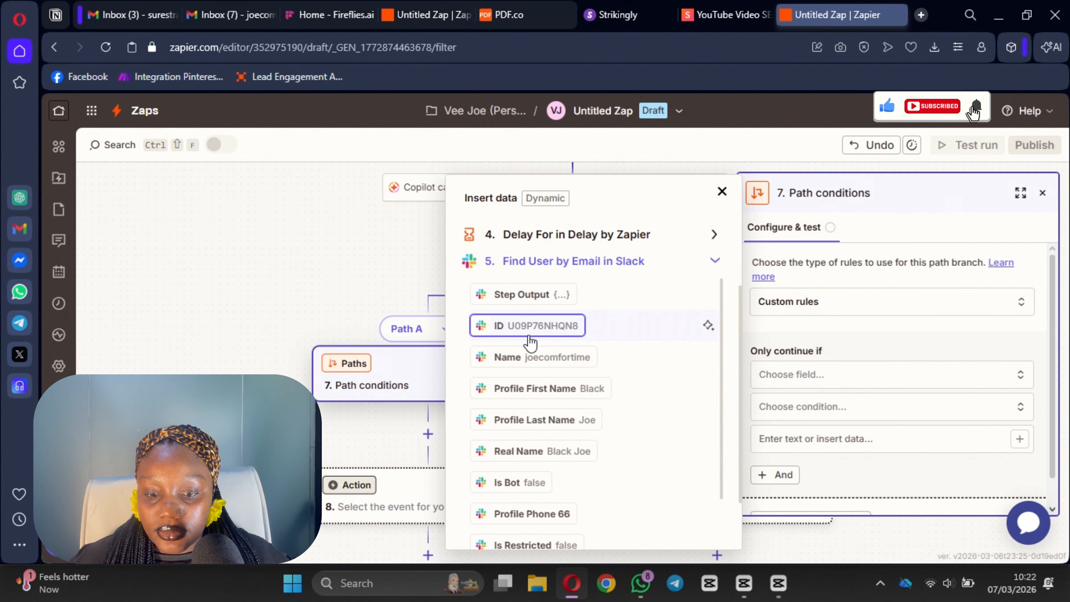
pyautogui.scroll(-6, 561, 422)
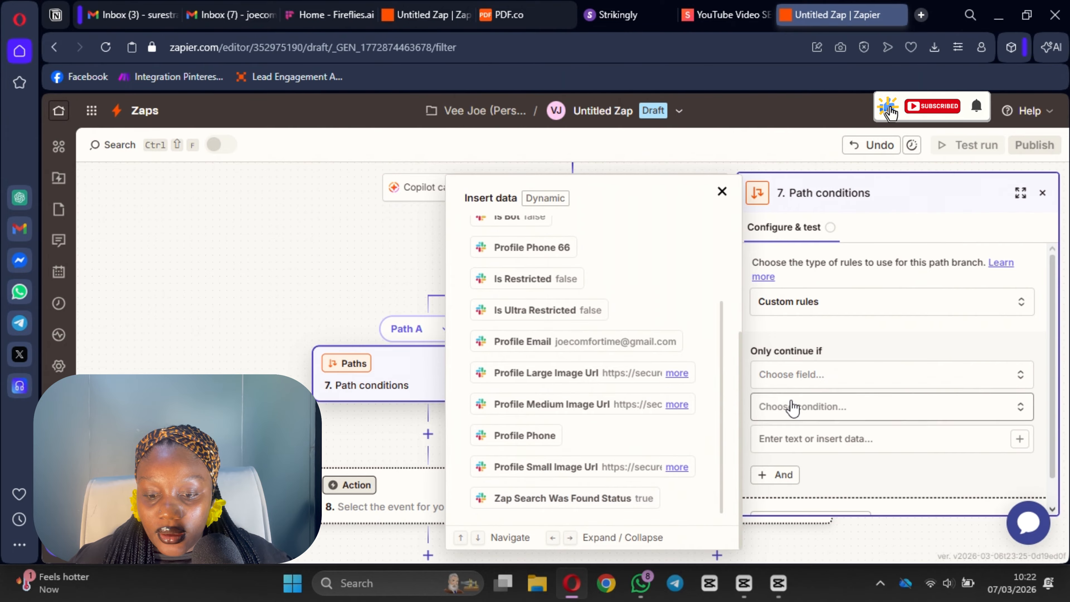
pyautogui.click(807, 378)
pyautogui.click(807, 376)
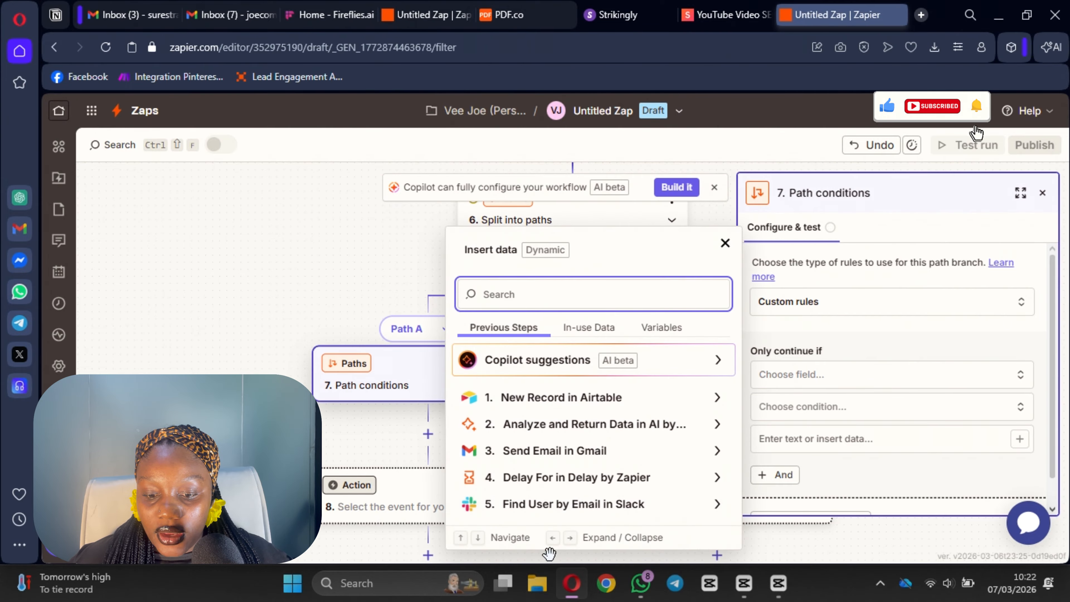
pyautogui.click(569, 509)
pyautogui.scroll(-10, 594, 456)
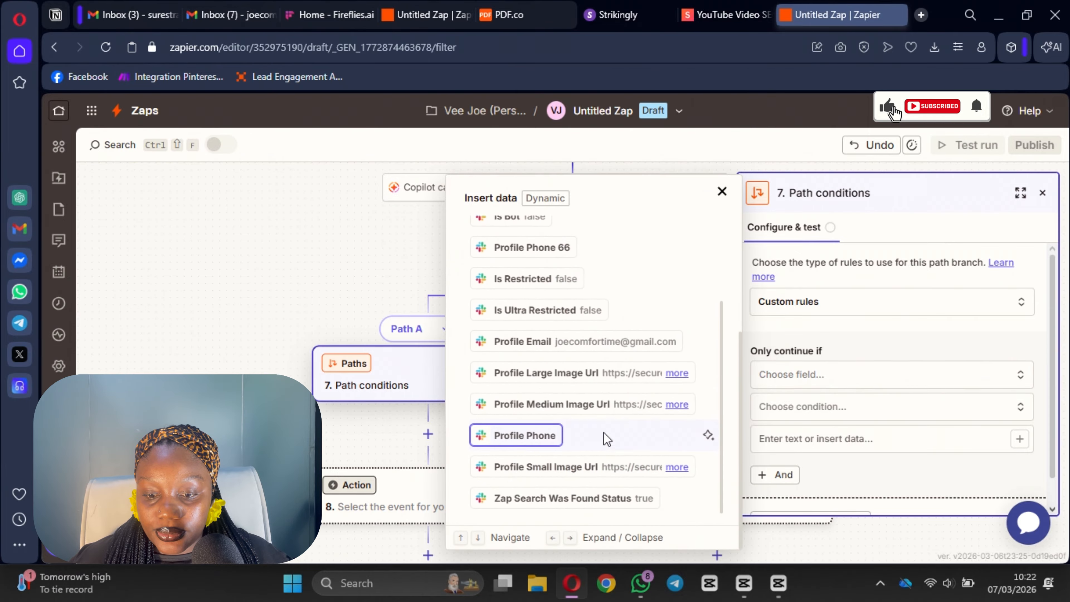
pyautogui.click(620, 511)
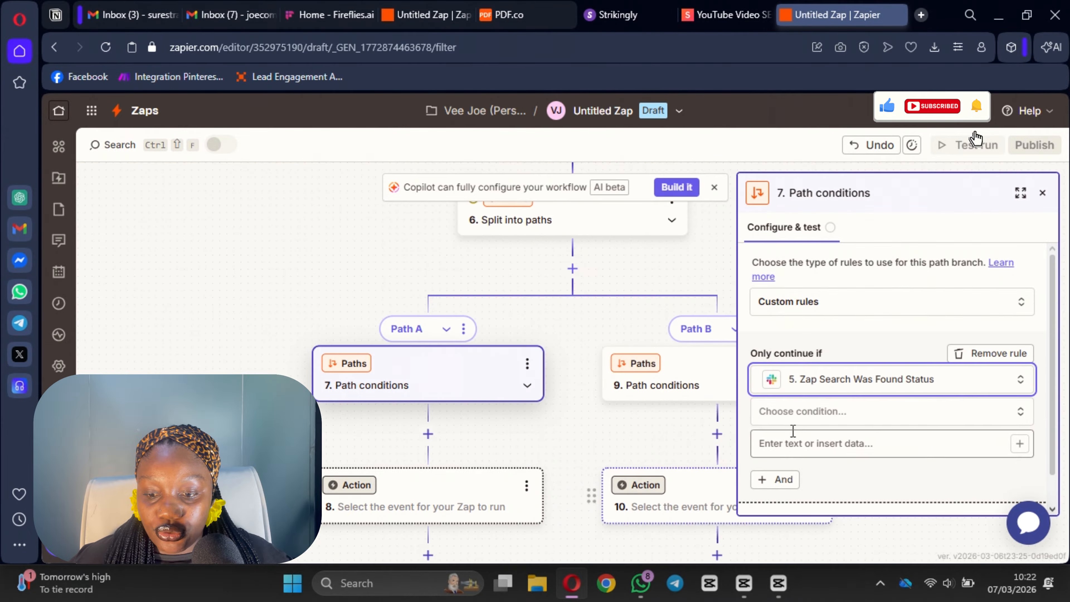
# - Complete Path A's rule with the (Text) Contains condition and the value True, and test it
pyautogui.click(824, 457)
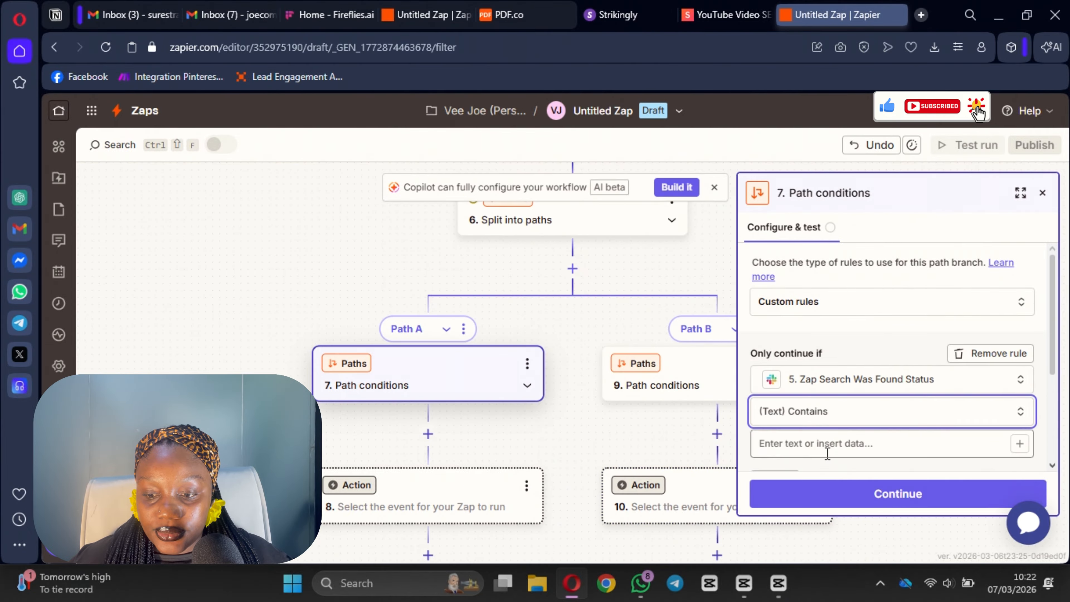
pyautogui.click(824, 444)
pyautogui.write('True')
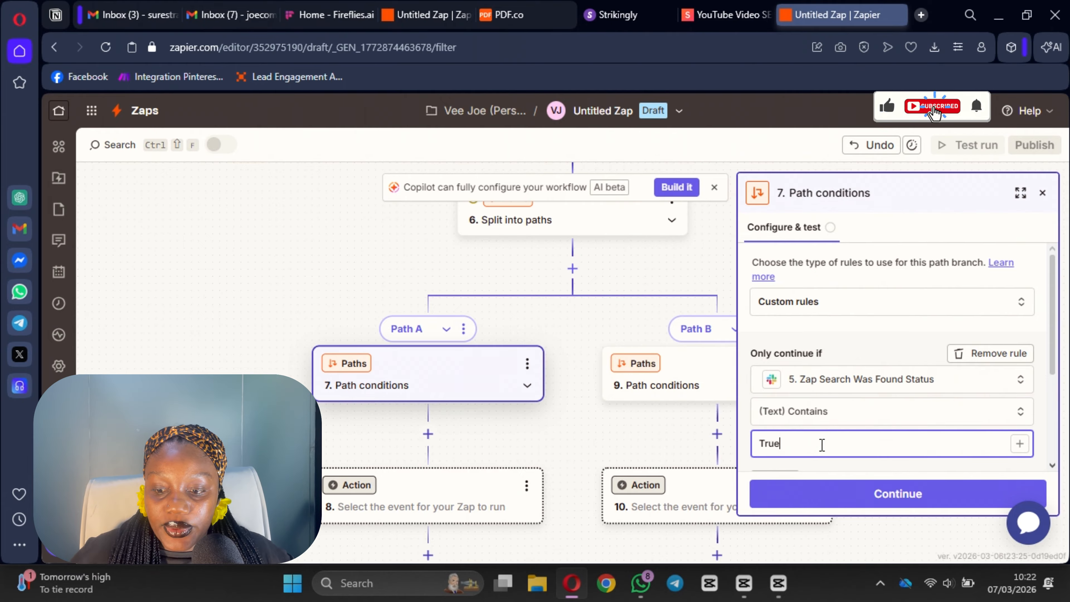
pyautogui.click(874, 495)
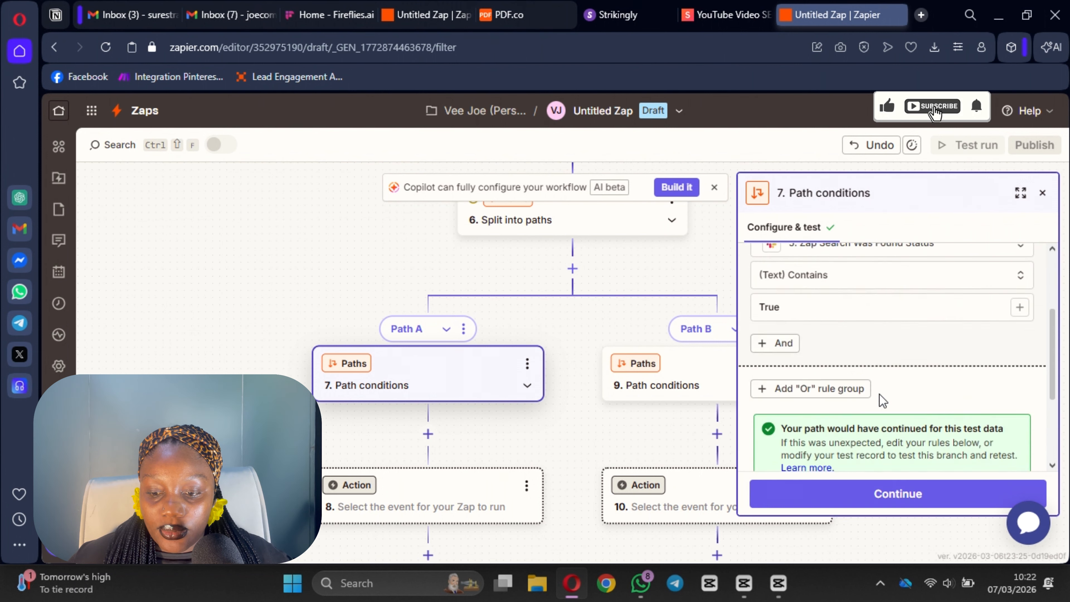
# - Finish Path A's conditions and set its first action to Slack's Invite User to Channel event
pyautogui.click(905, 509)
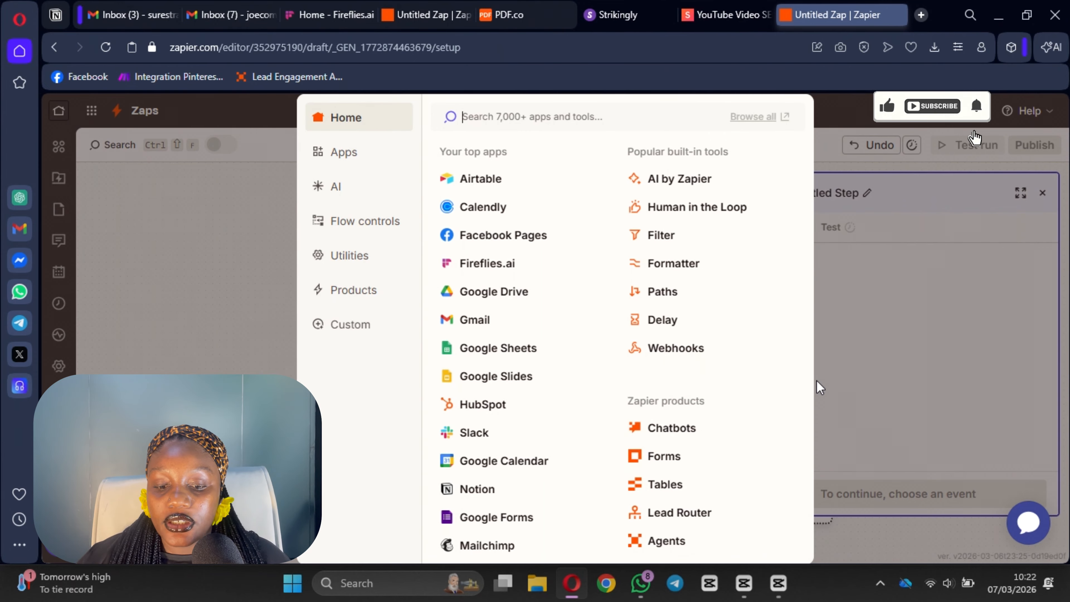
pyautogui.click(465, 433)
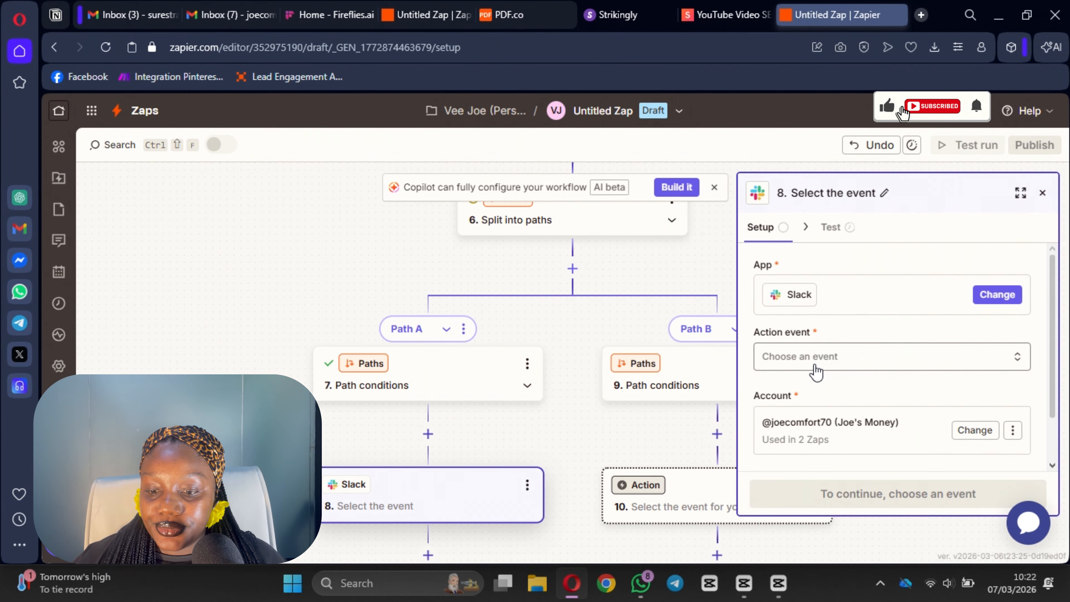
pyautogui.click(815, 365)
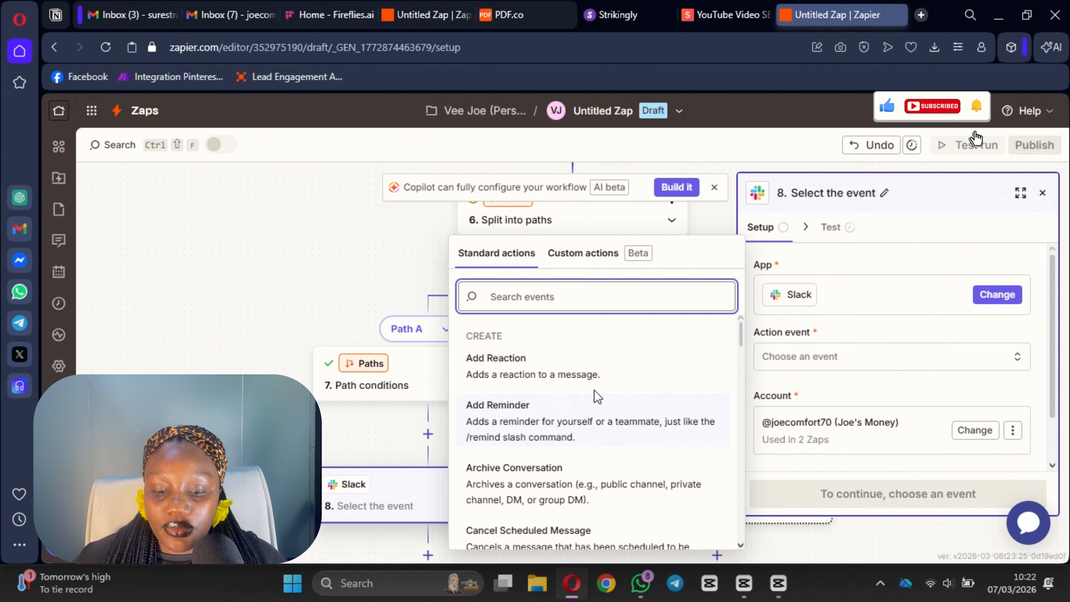
pyautogui.scroll(-15, 548, 434)
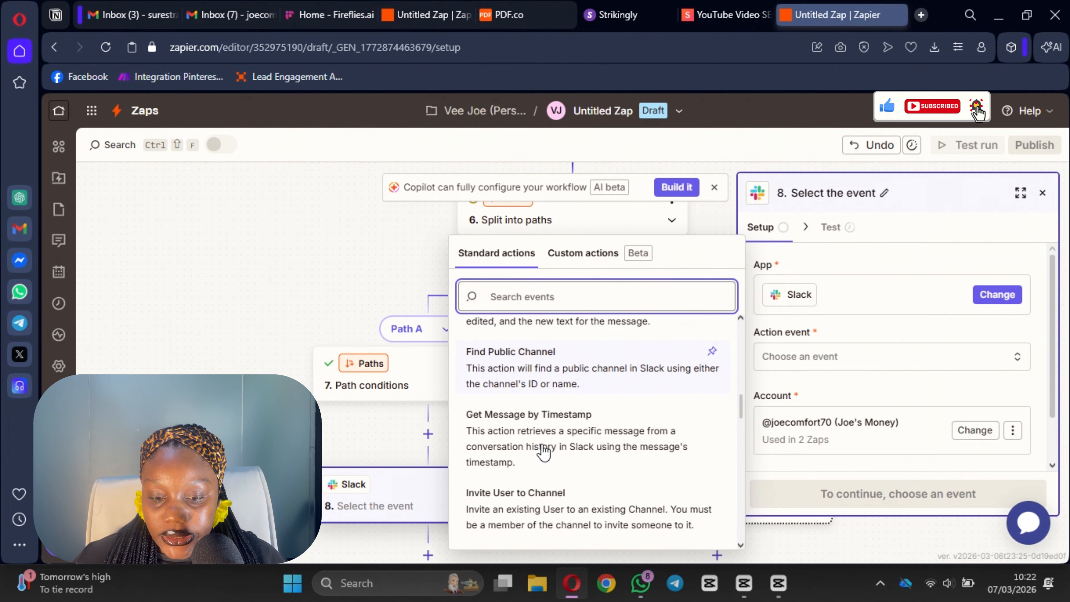
pyautogui.scroll(-12, 543, 450)
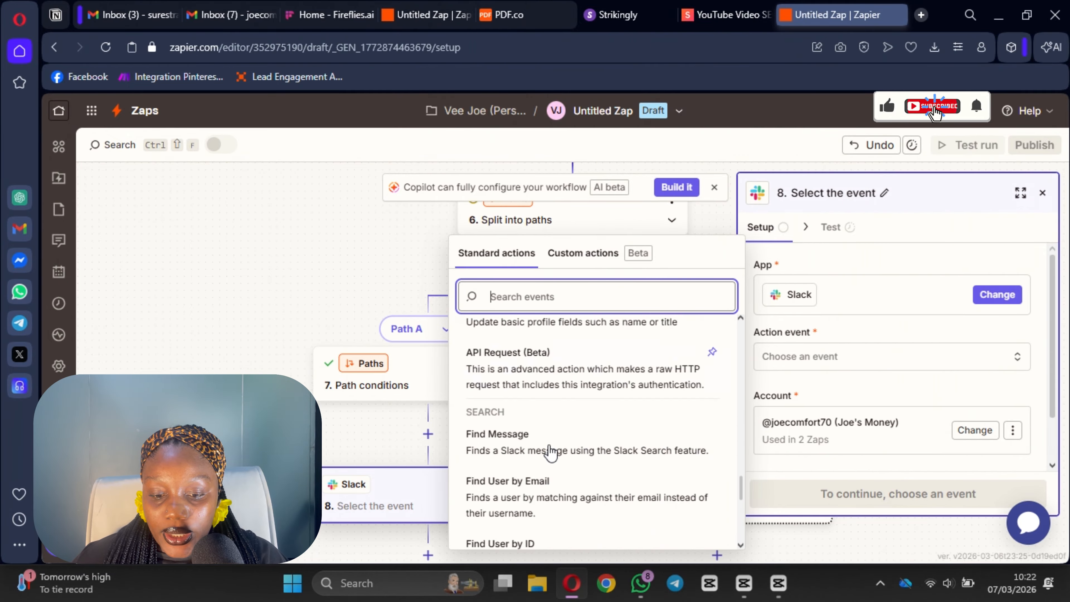
pyautogui.scroll(-6, 550, 452)
pyautogui.scroll(3, 565, 460)
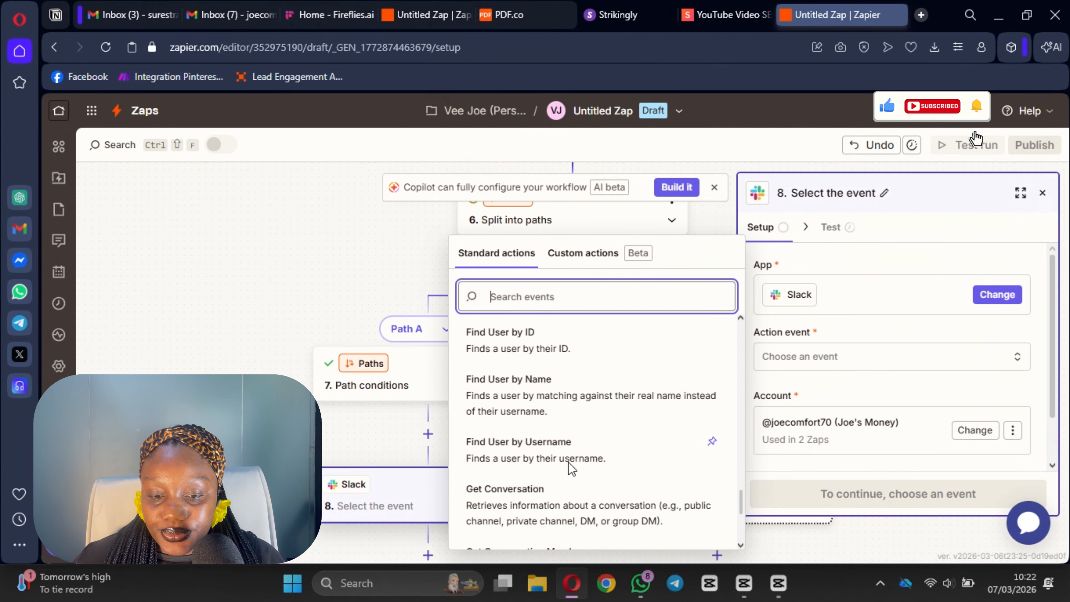
pyautogui.scroll(-5, 566, 455)
pyautogui.scroll(8, 567, 451)
pyautogui.scroll(-3, 522, 447)
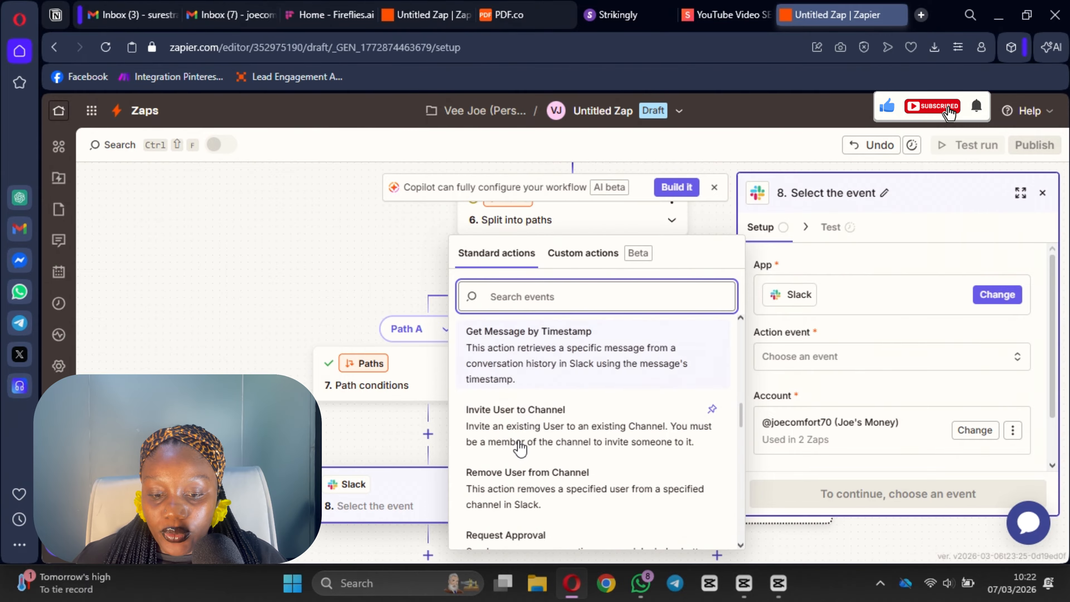
pyautogui.click(531, 424)
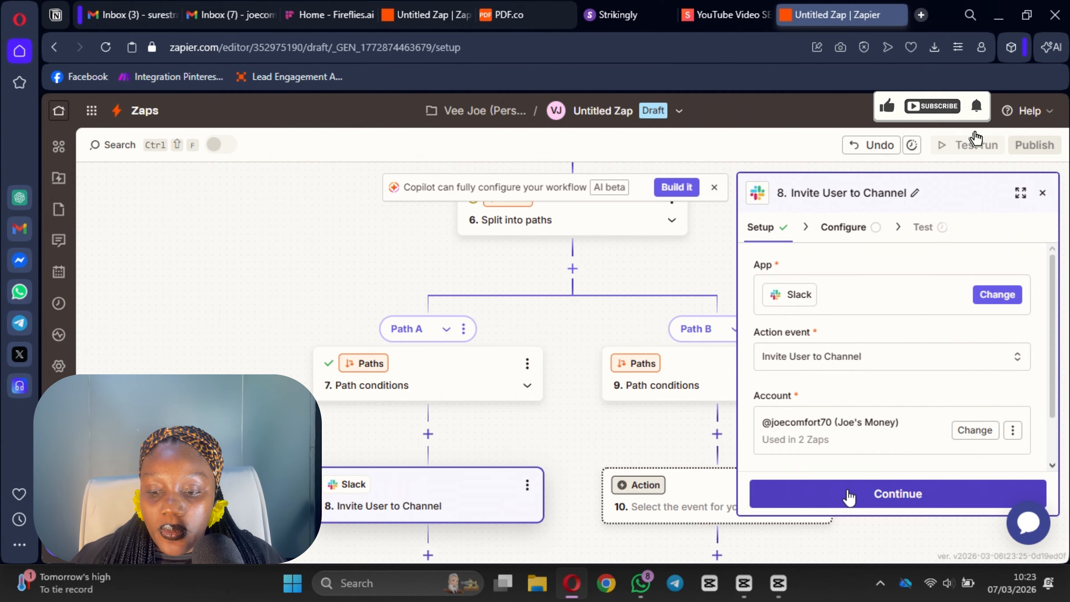
pyautogui.click(866, 505)
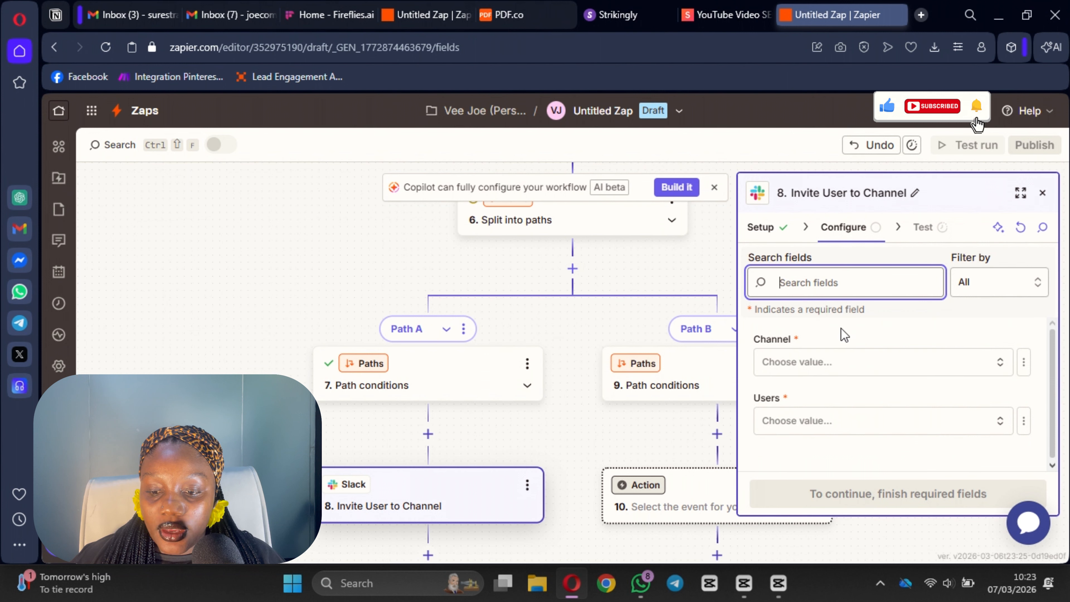
# - Set the invite's channel to all-joes-money and map Users as a custom value to the ID from the Slack Find User by Email step
pyautogui.click(836, 365)
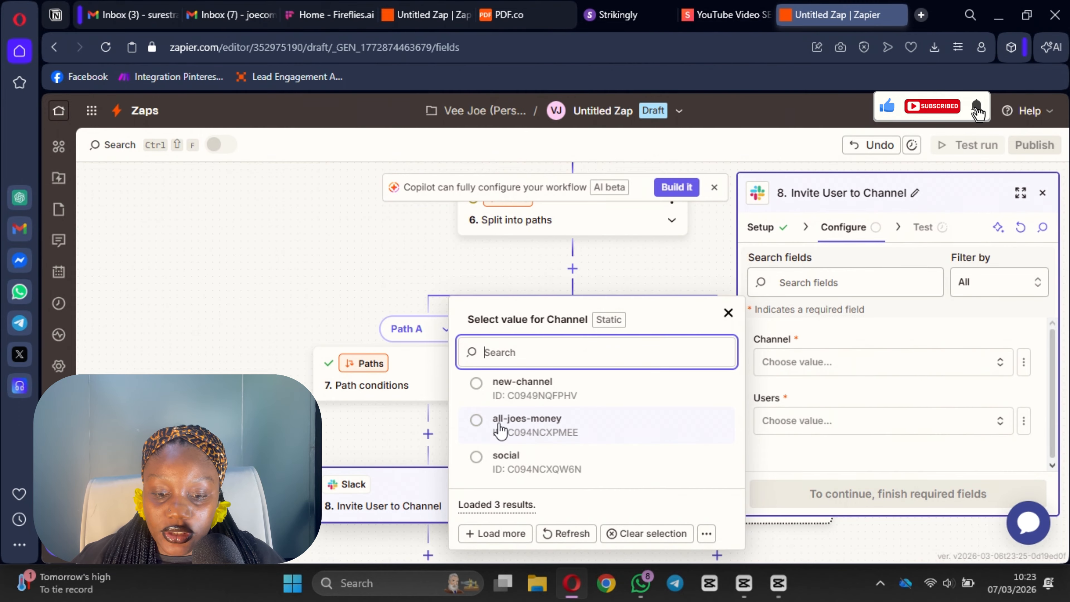
pyautogui.click(476, 420)
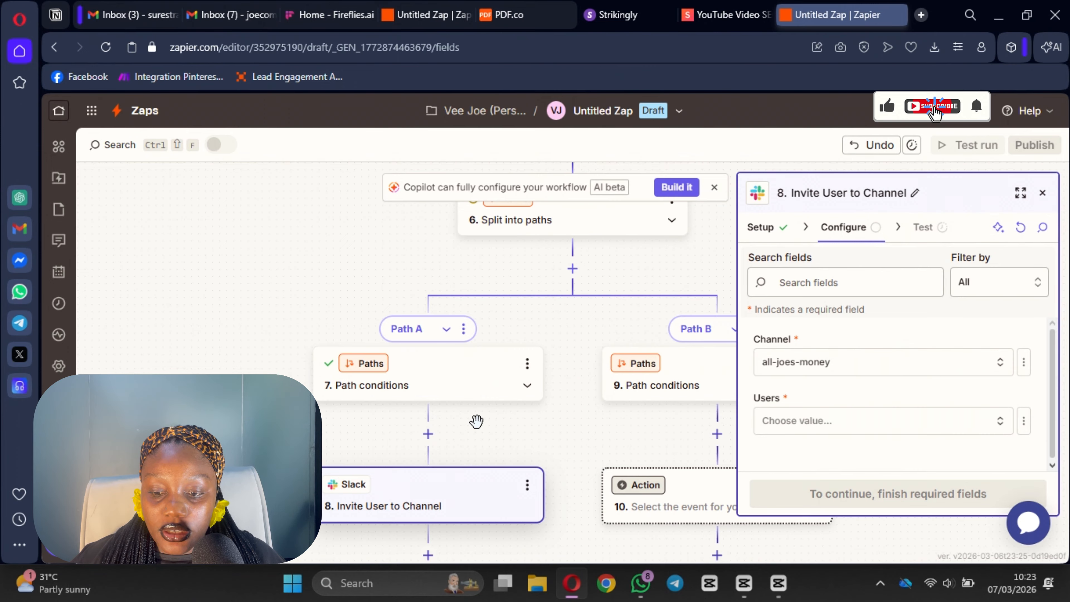
pyautogui.click(811, 421)
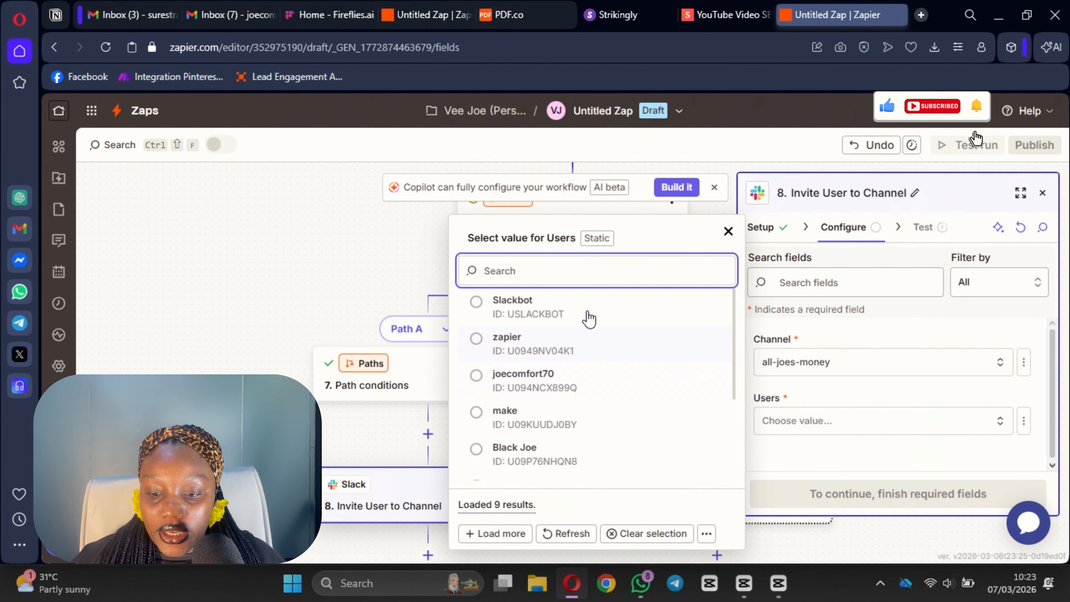
pyautogui.click(728, 231)
pyautogui.click(1025, 427)
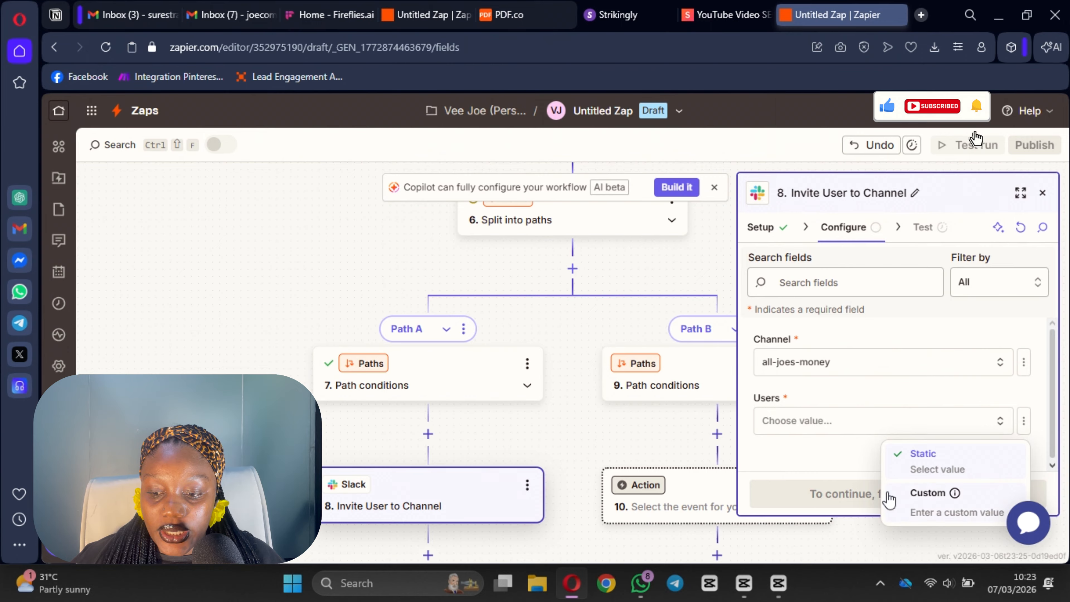
pyautogui.click(911, 520)
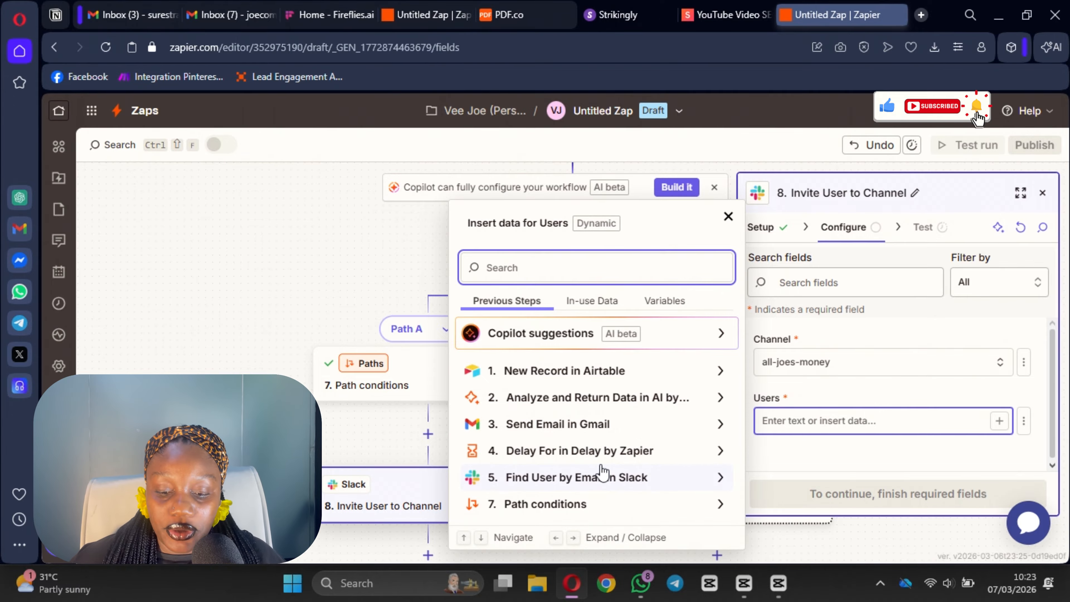
pyautogui.click(609, 480)
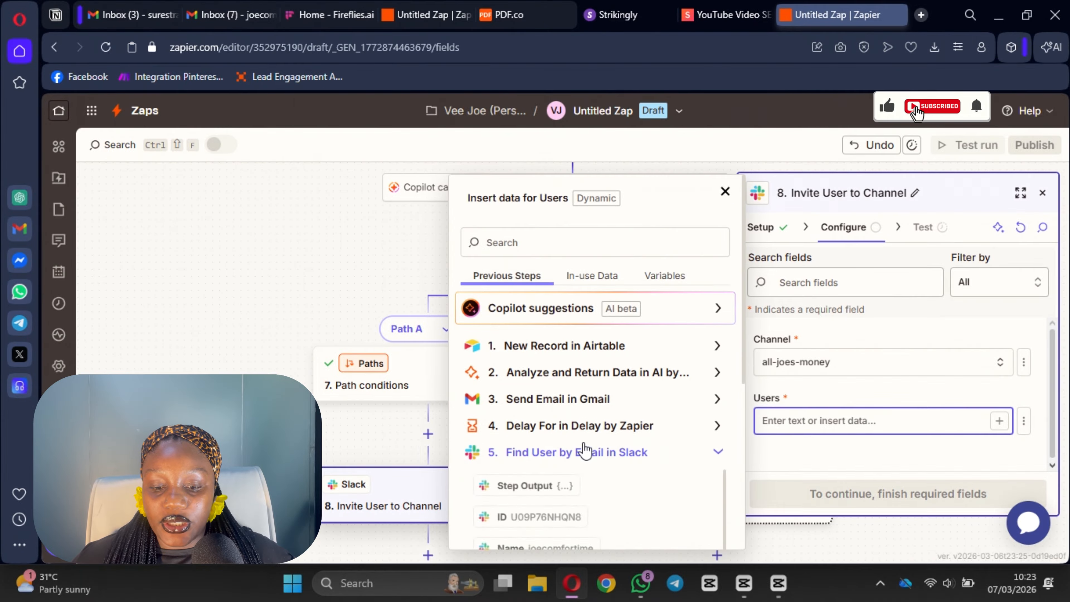
pyautogui.scroll(-3, 547, 400)
pyautogui.click(539, 362)
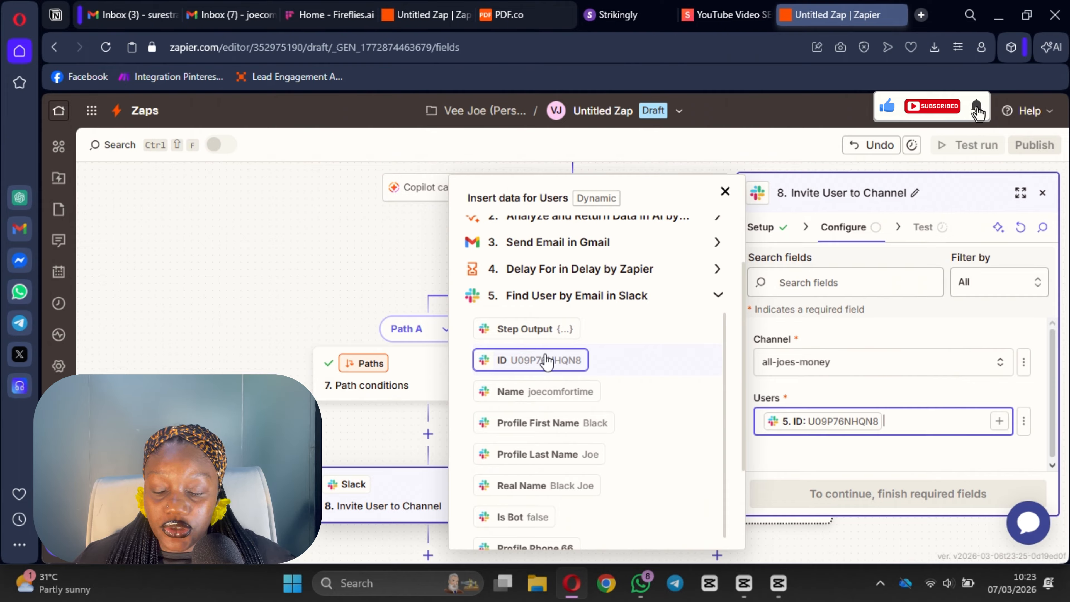
pyautogui.click(870, 452)
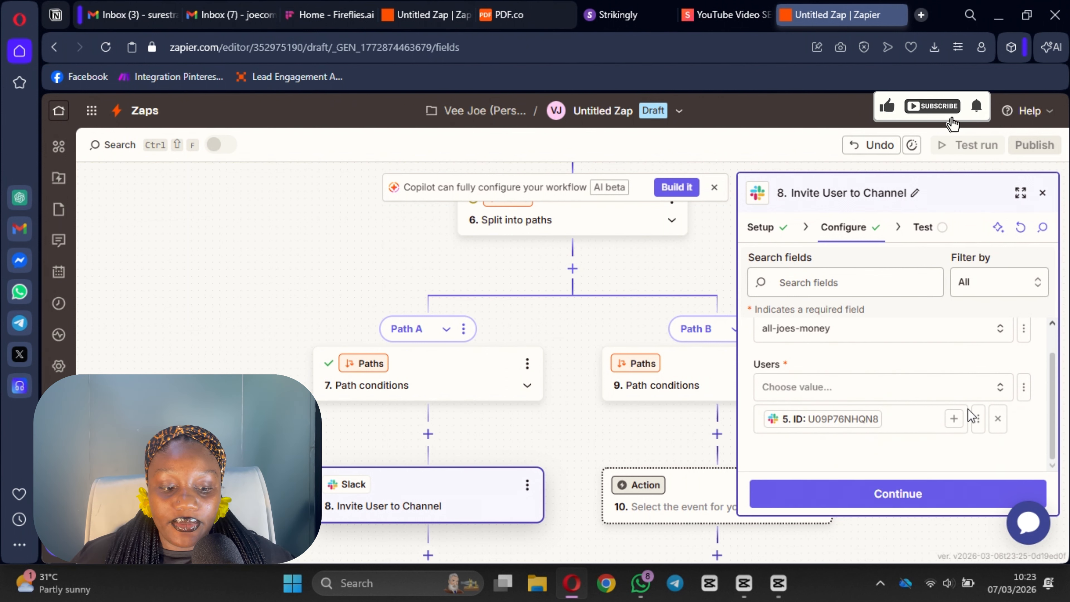
# - Finish the configuration, run the Invite User to Channel test and close the step's settings
pyautogui.click(892, 502)
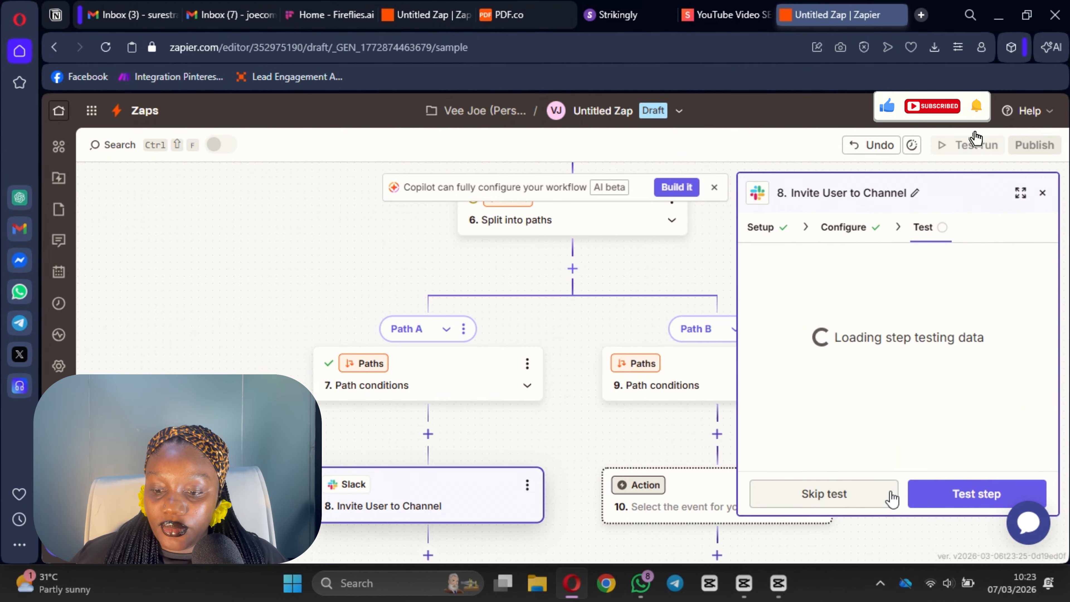
pyautogui.click(975, 497)
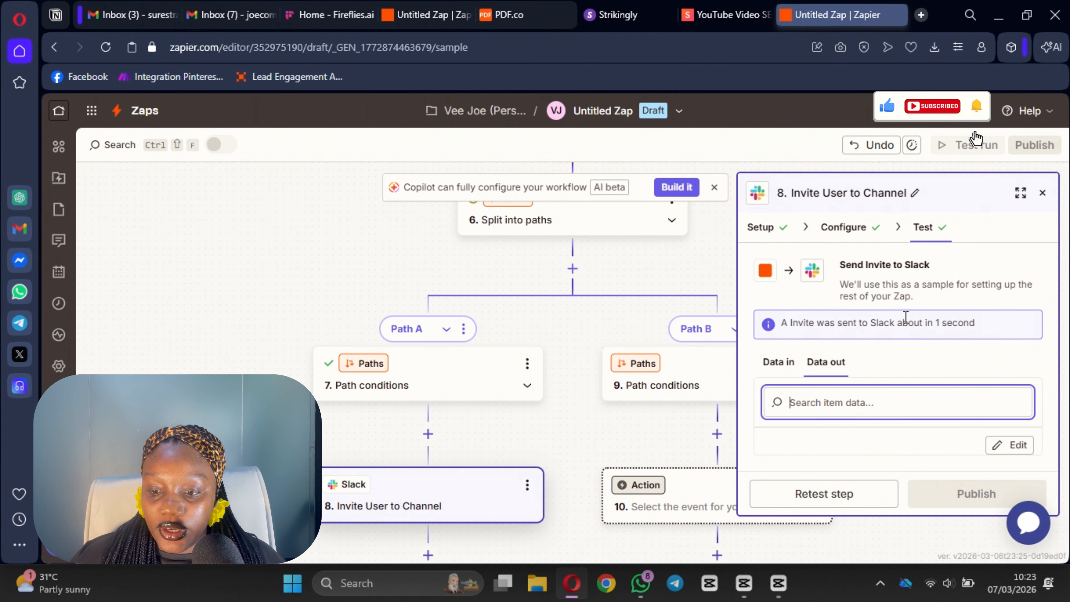
pyautogui.scroll(-4, 485, 435)
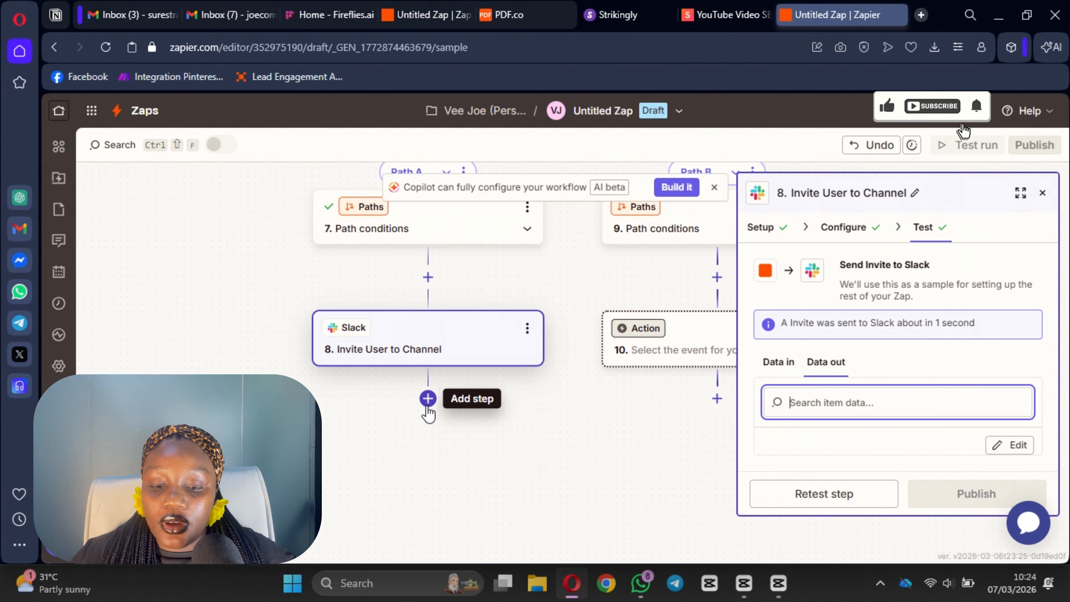
pyautogui.click(1043, 193)
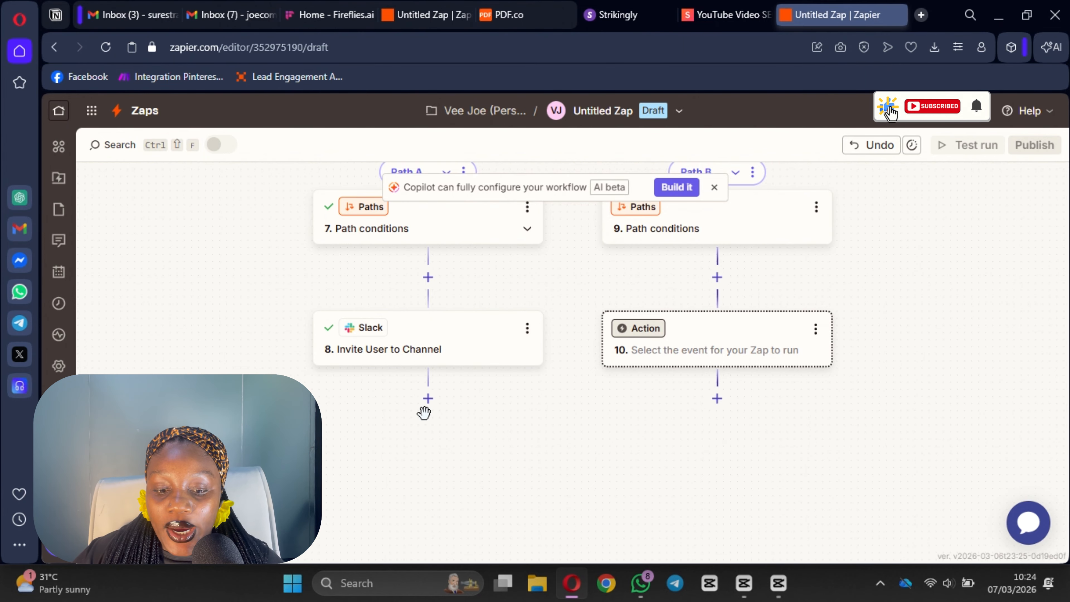
# - Add a Google Drive action with the Create Folder event after Invite User to Channel in Path A and proceed to its configuration
pyautogui.click(428, 398)
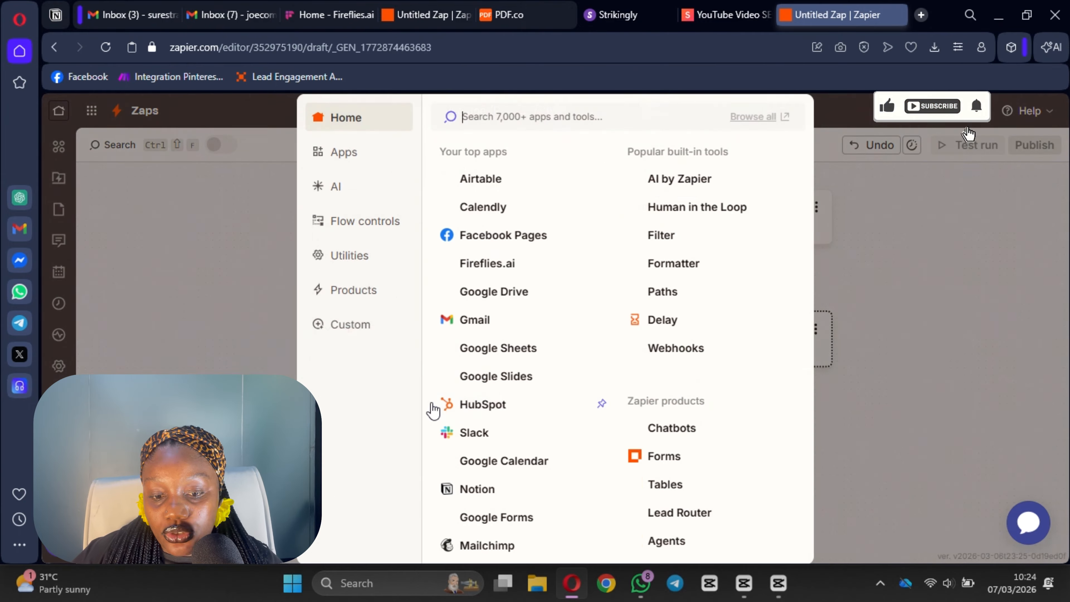
pyautogui.click(512, 298)
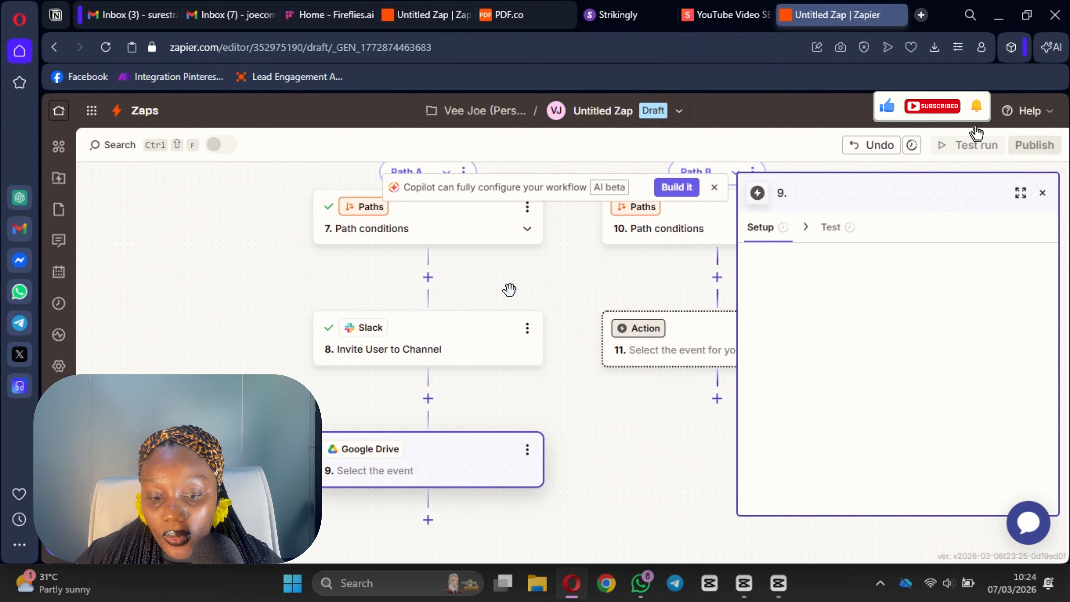
pyautogui.click(823, 371)
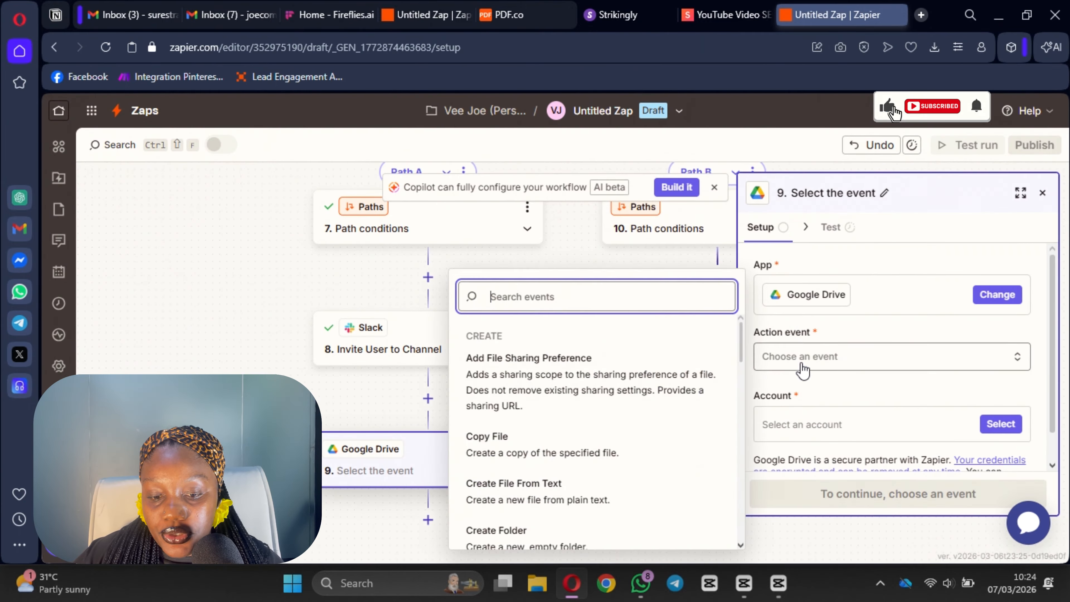
pyautogui.scroll(-3, 540, 379)
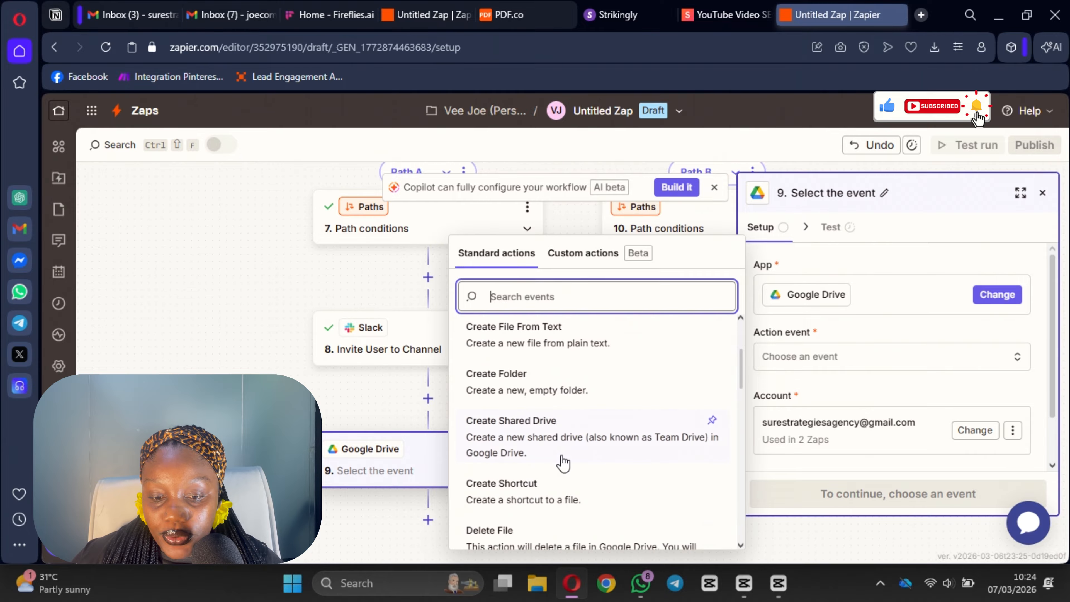
pyautogui.click(532, 390)
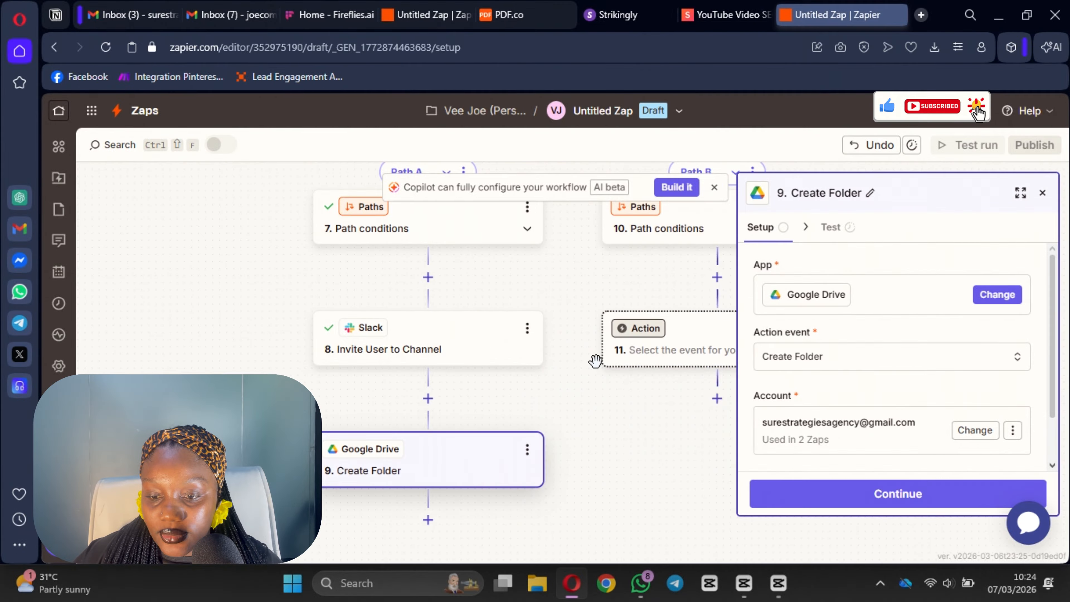
pyautogui.click(879, 499)
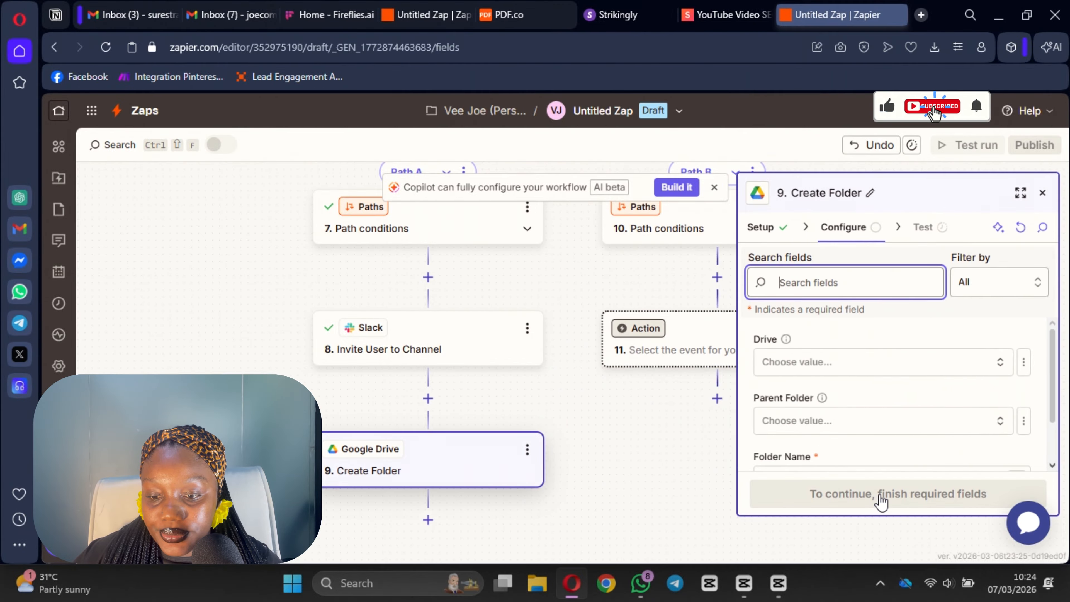
# - Set the new folder's drive to My Google Drive and its parent folder to EMPLOYEES DOCs
pyautogui.click(804, 363)
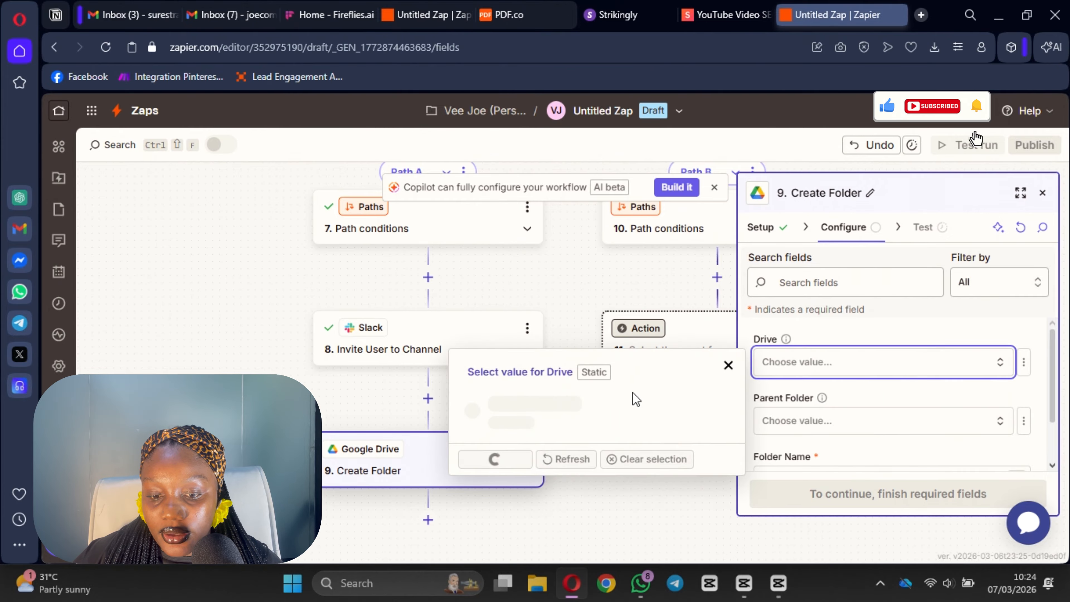
pyautogui.click(484, 417)
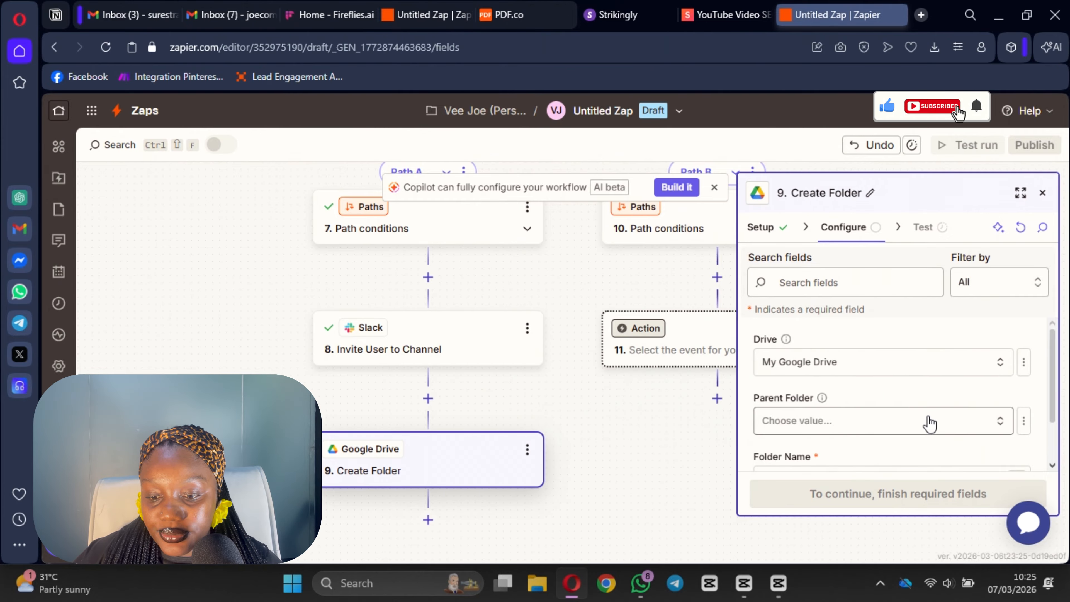
pyautogui.click(843, 421)
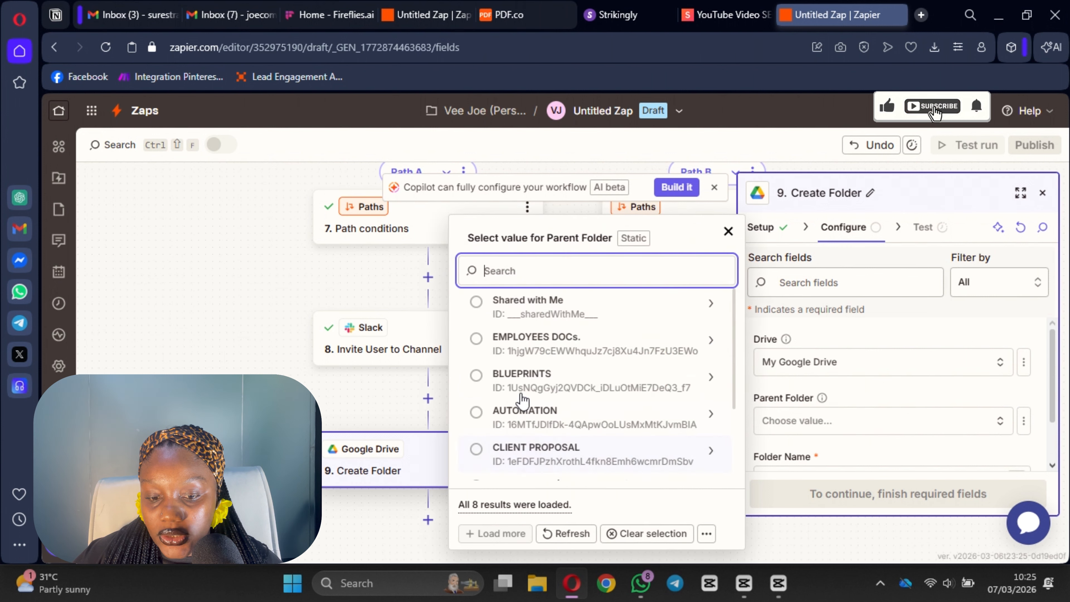
pyautogui.click(577, 342)
pyautogui.scroll(-2, 918, 423)
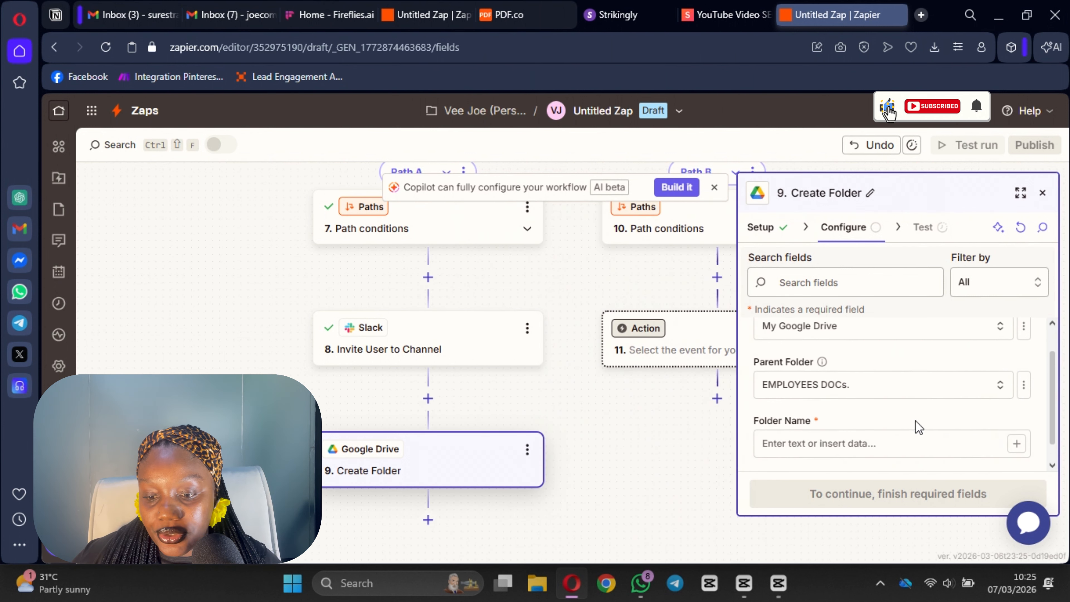
# - Set the new folder's name to "Docs of" followed by the Name from the Airtable record, and test the Create Folder step
pyautogui.click(851, 416)
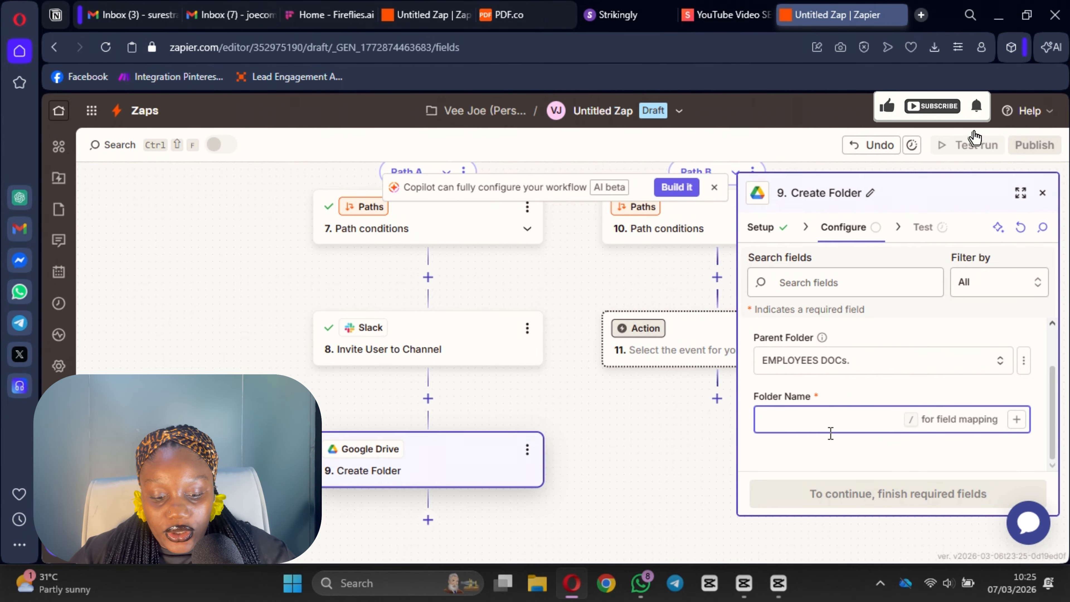
pyautogui.write('D')
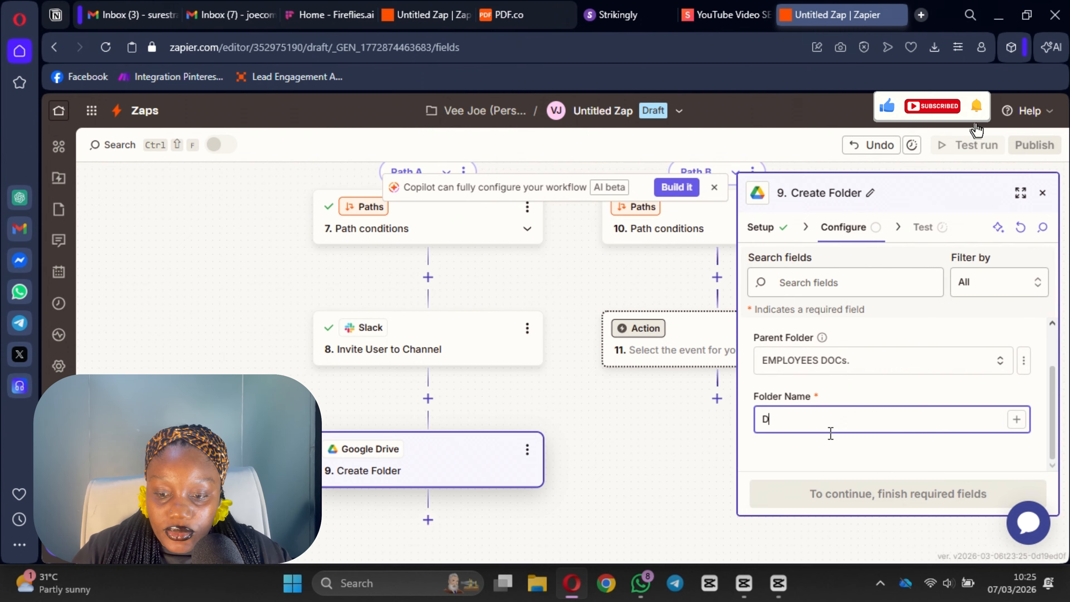
pyautogui.write('ocs of')
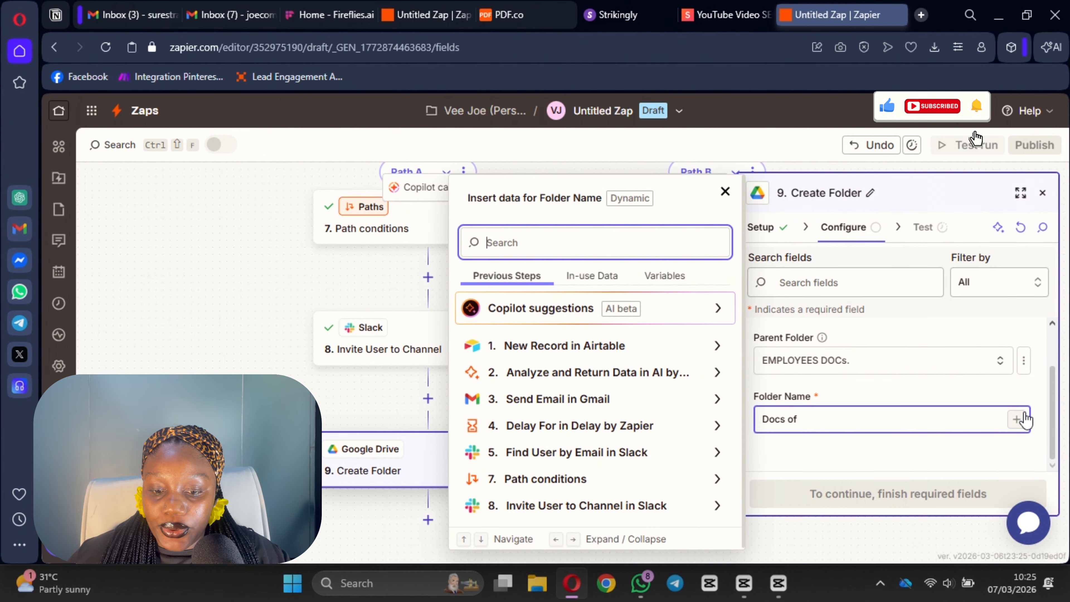
pyautogui.click(1017, 419)
pyautogui.click(552, 347)
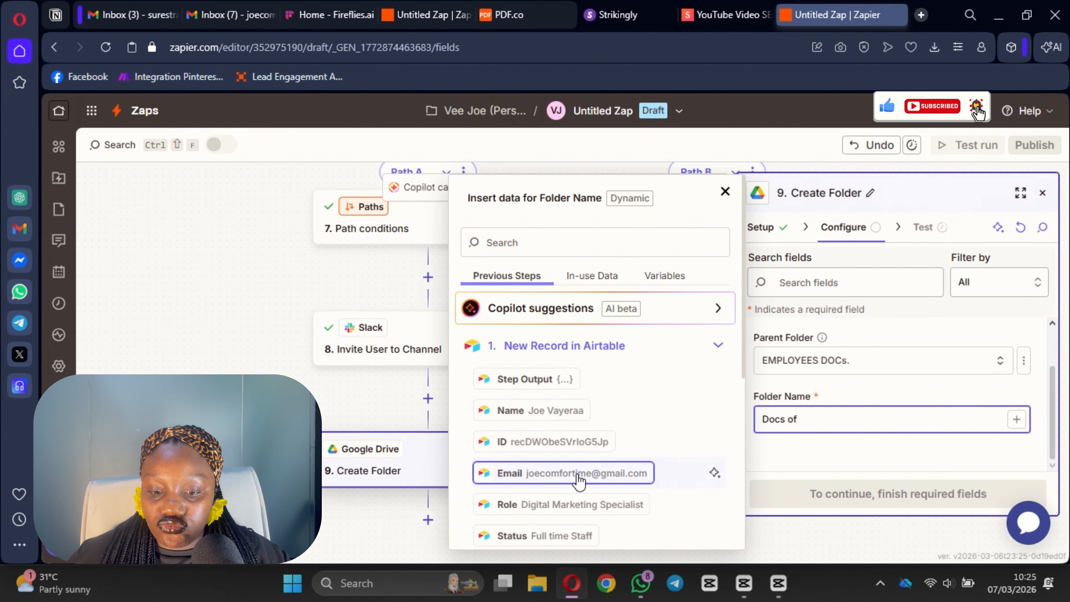
pyautogui.click(568, 412)
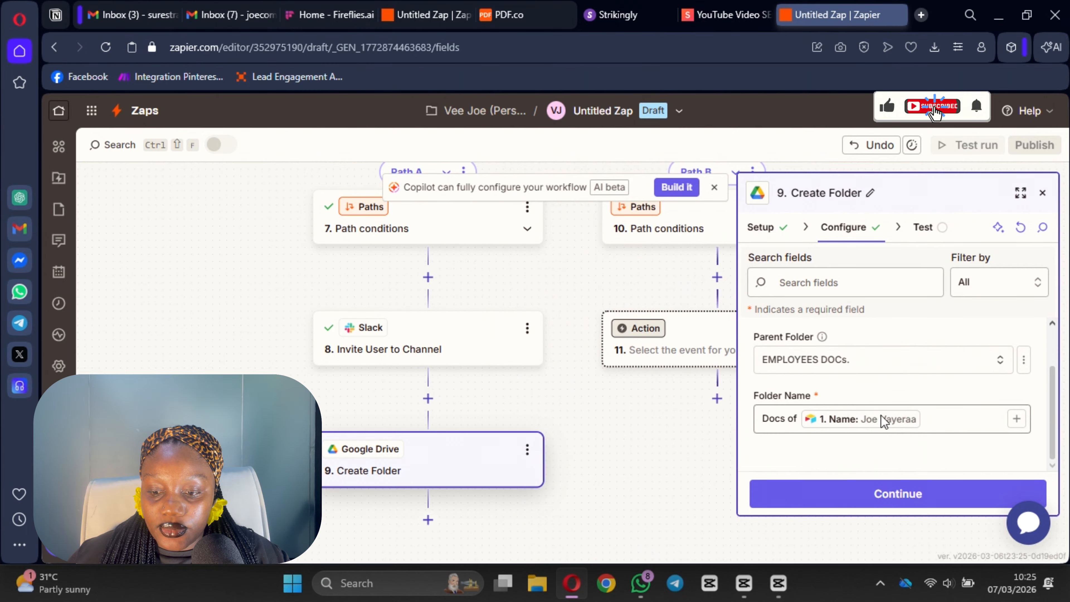
pyautogui.click(882, 494)
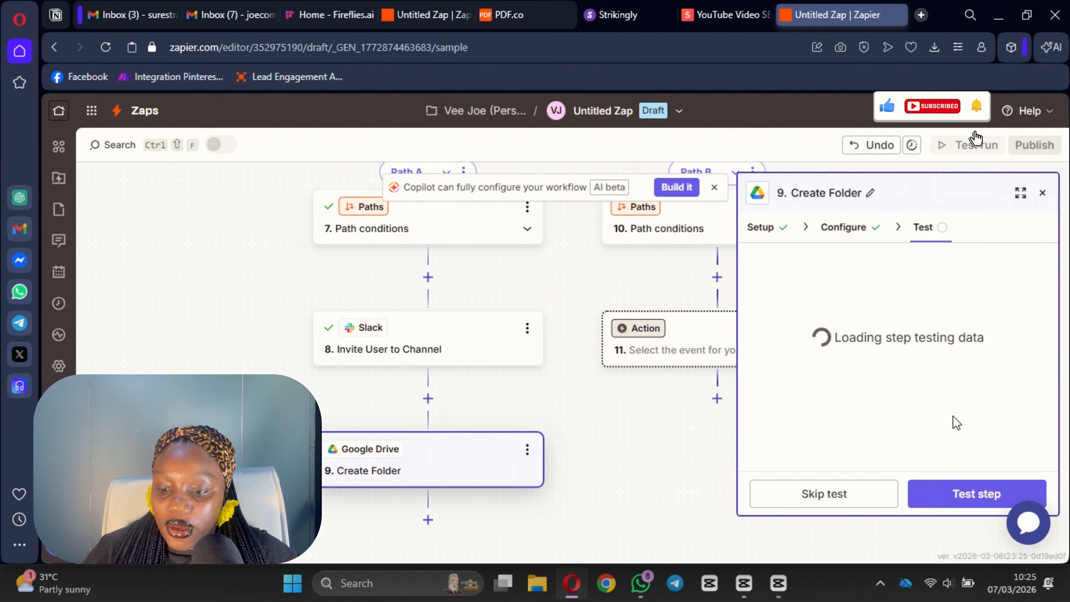
pyautogui.click(972, 496)
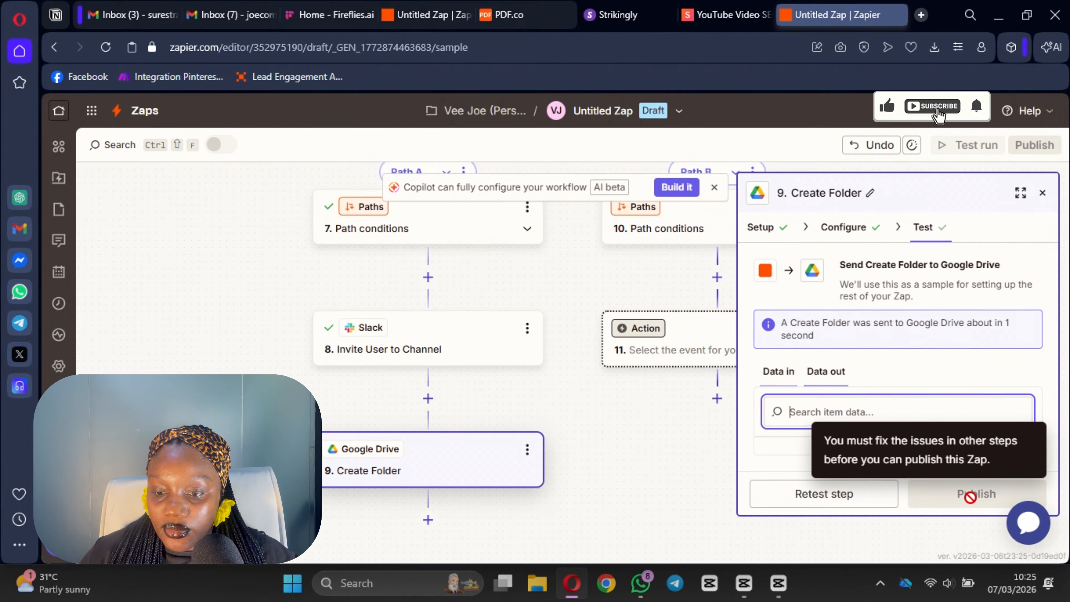
# - Add an AI by Zapier step after the Google Drive Create Folder step in Path A
pyautogui.scroll(-4, 428, 363)
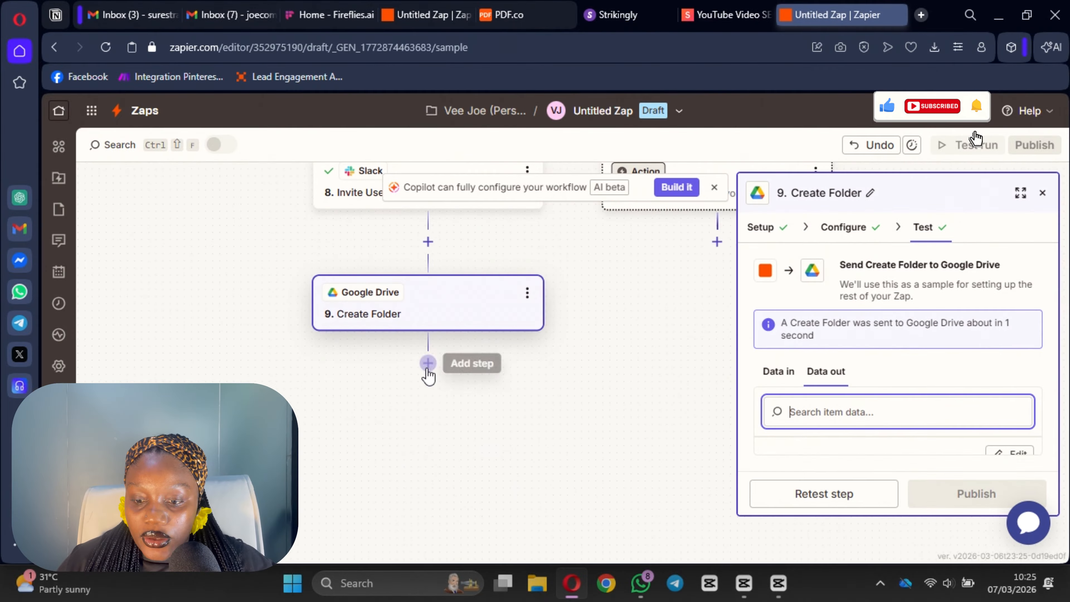
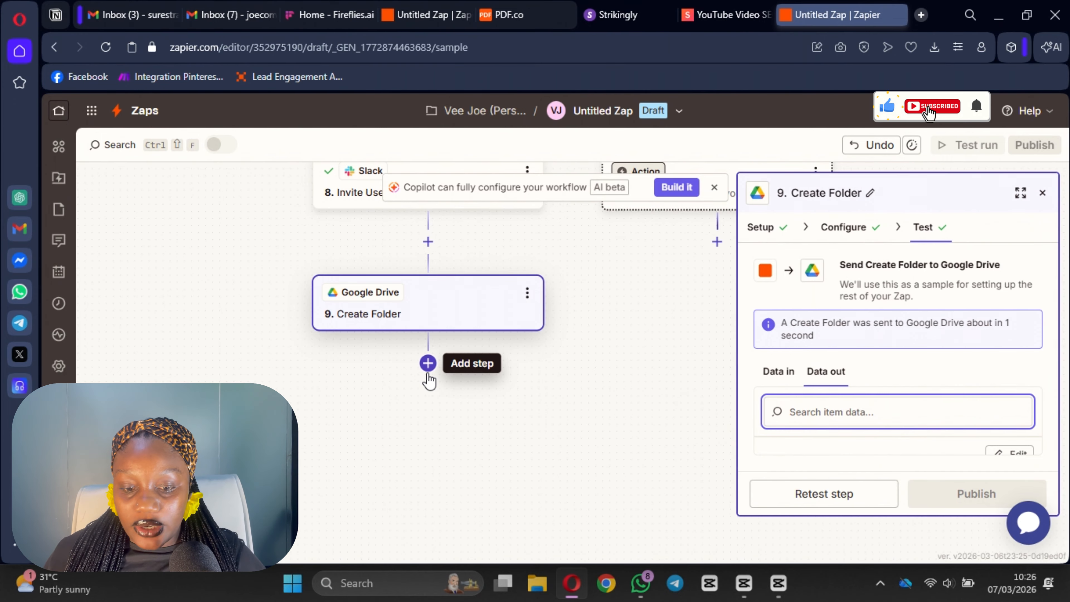
pyautogui.click(428, 371)
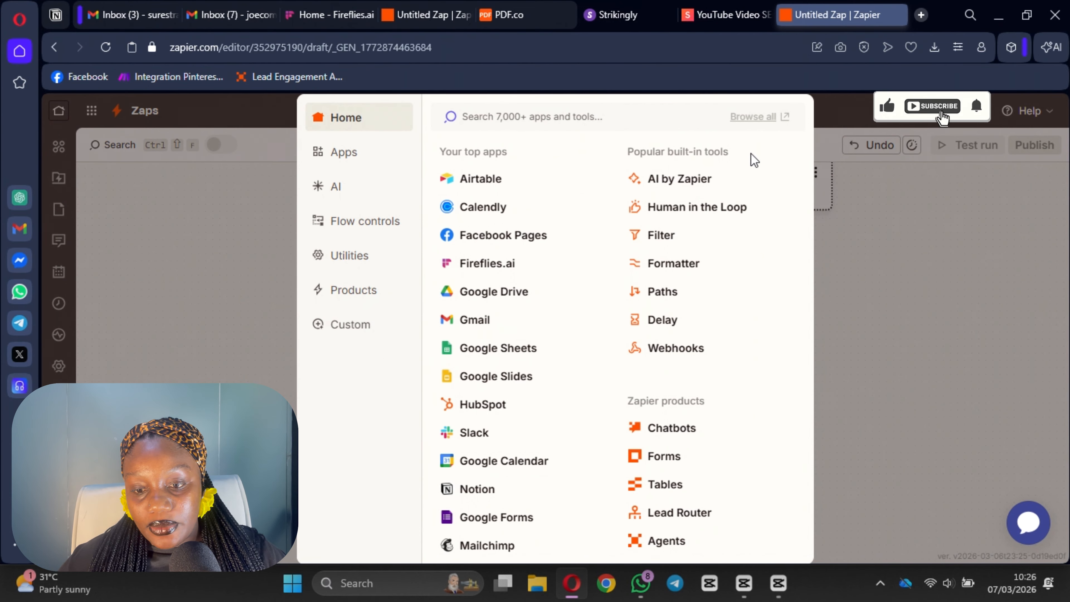
pyautogui.click(668, 180)
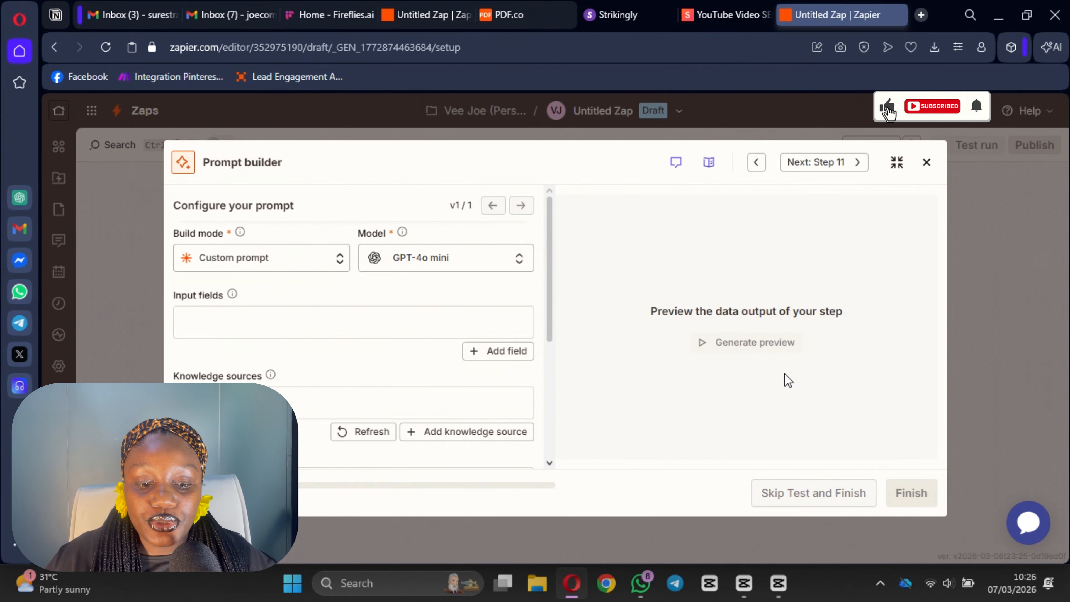
# - Add a text input field called Name to the prompt, mapped to the Name from the New Record in Airtable step
pyautogui.click(487, 351)
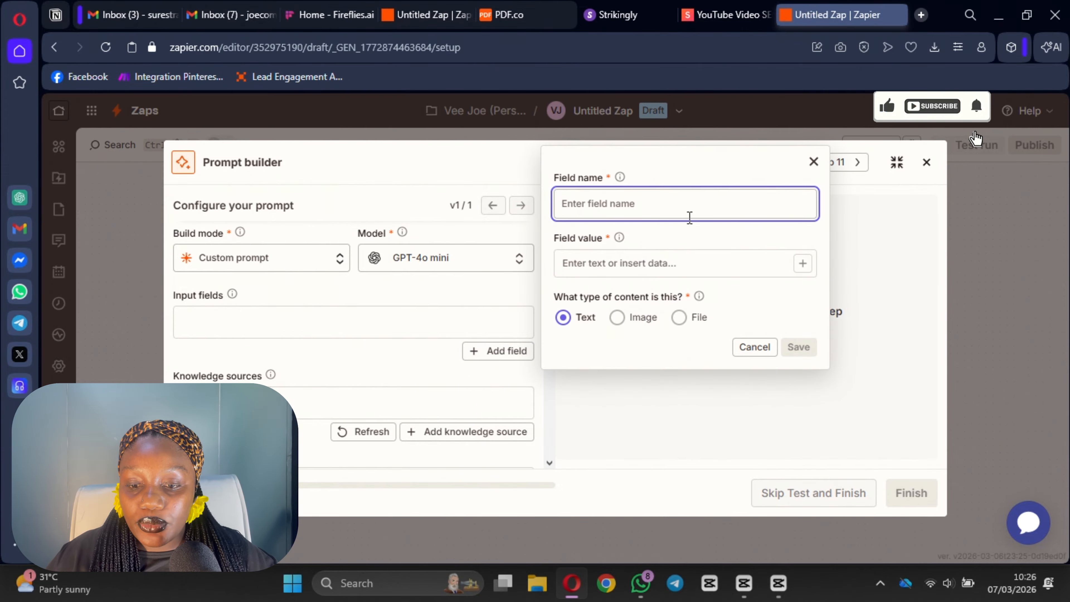
pyautogui.write('Name')
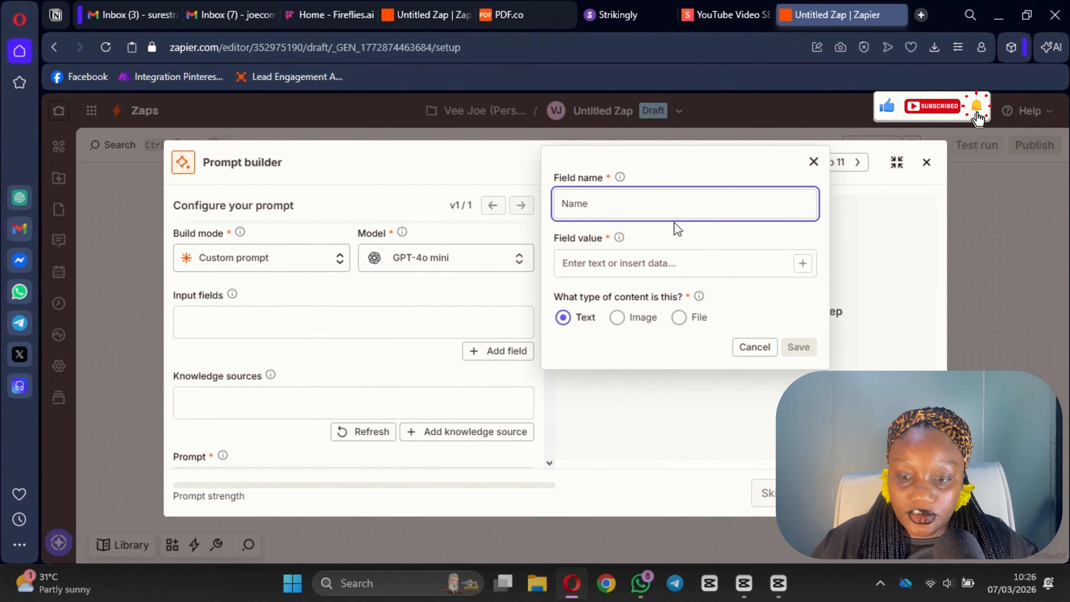
pyautogui.click(803, 264)
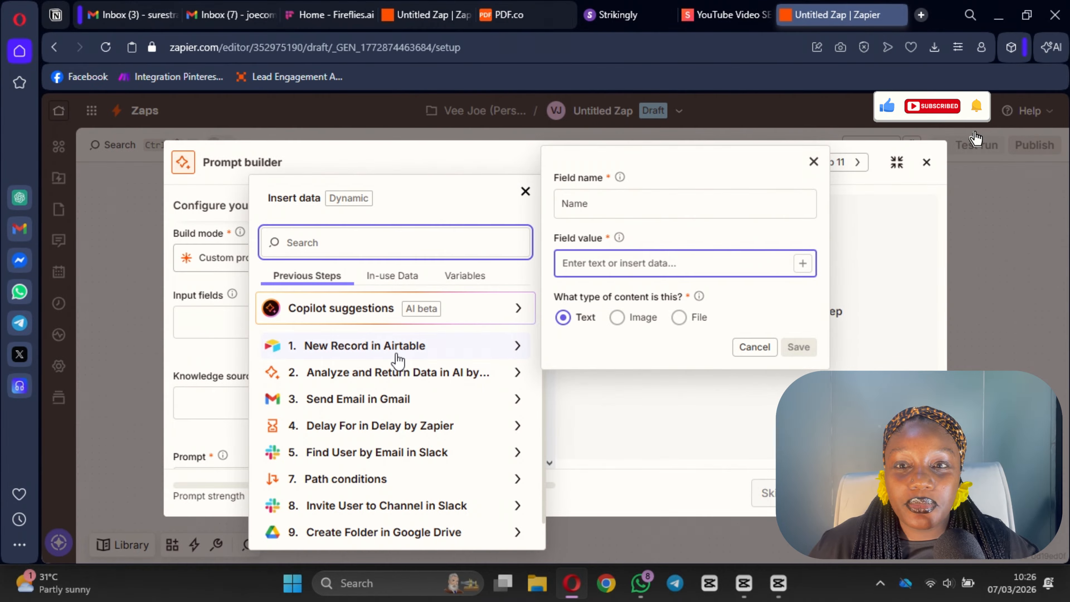
pyautogui.click(422, 349)
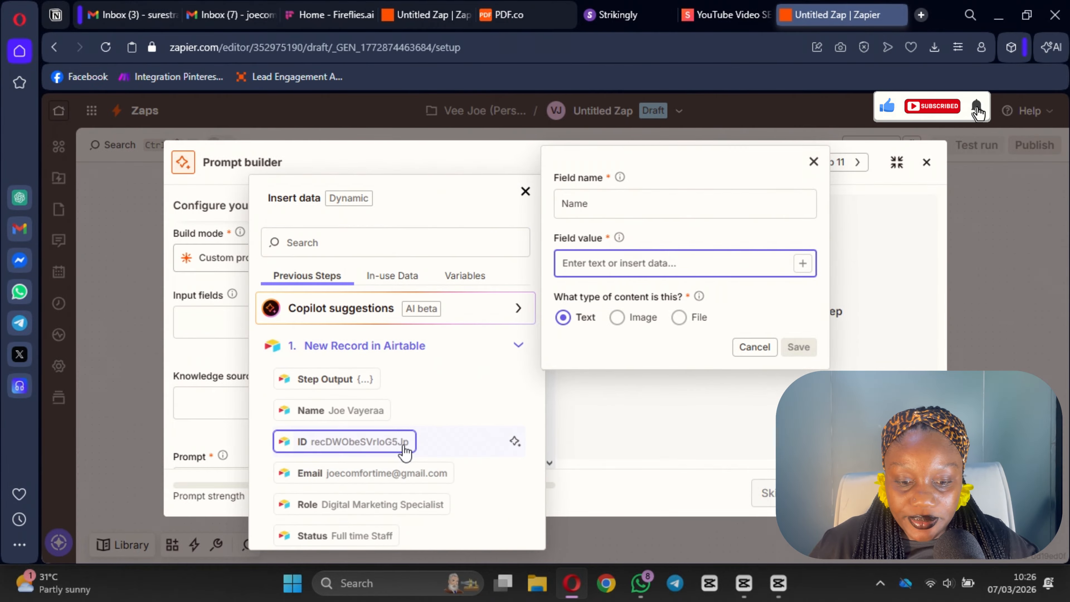
pyautogui.click(383, 410)
pyautogui.click(798, 347)
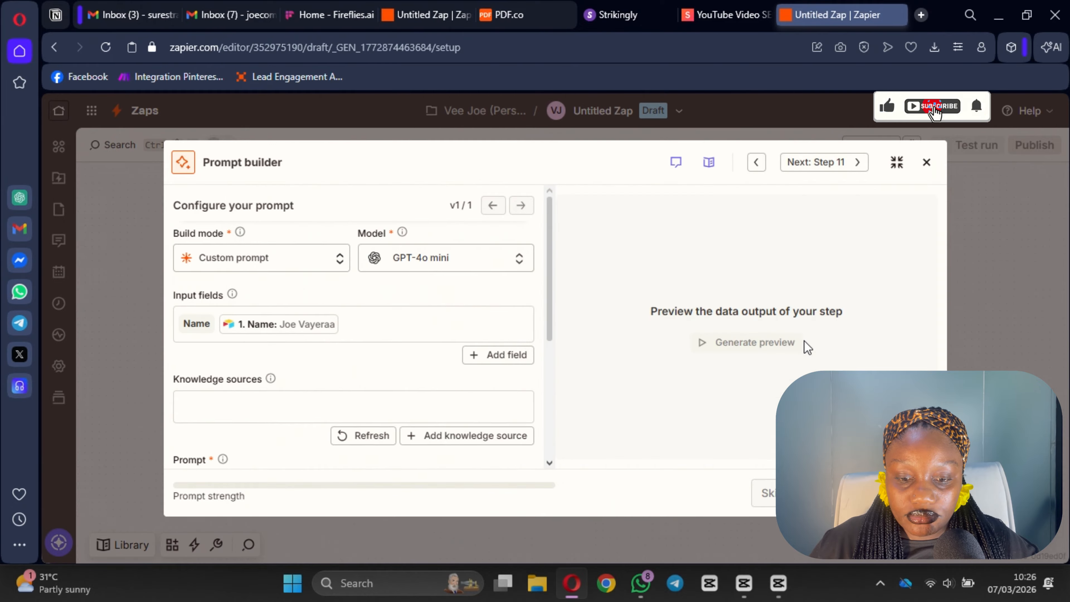
# - Add a text input field called Folder Link, mapped to the Alternate Link from the Create Folder in Google Drive step
pyautogui.click(504, 357)
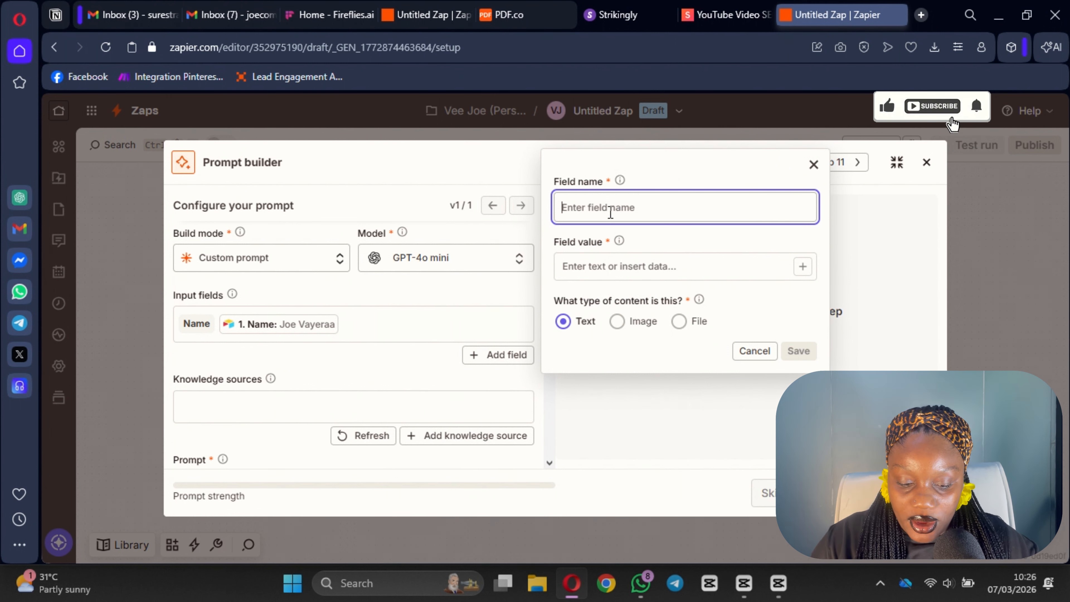
pyautogui.write('Fold')
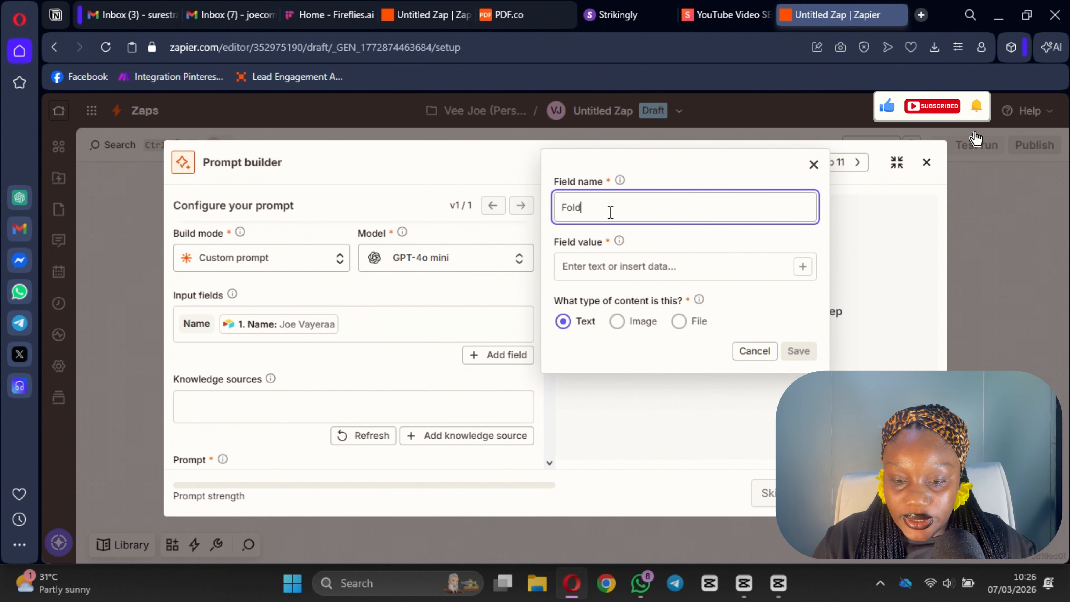
pyautogui.write('er Link')
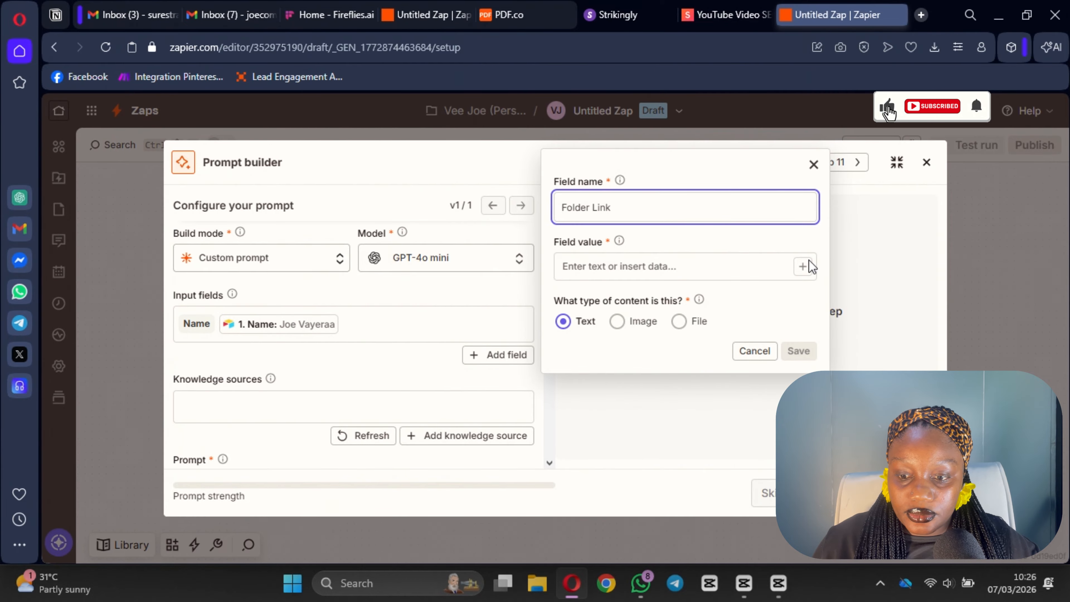
pyautogui.click(803, 267)
pyautogui.scroll(-1, 417, 532)
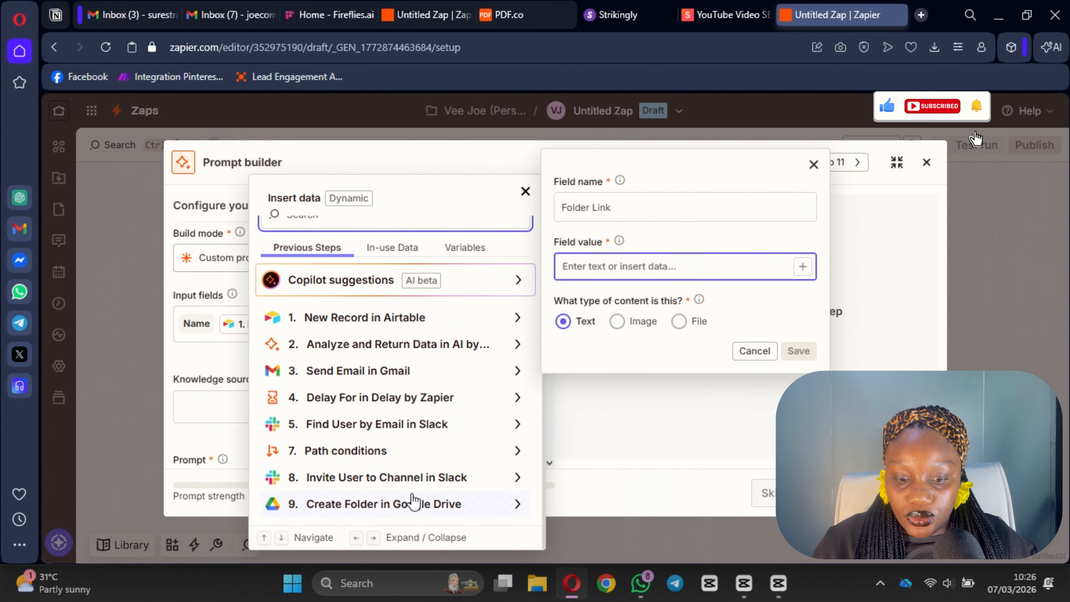
pyautogui.click(411, 505)
pyautogui.scroll(-6, 392, 371)
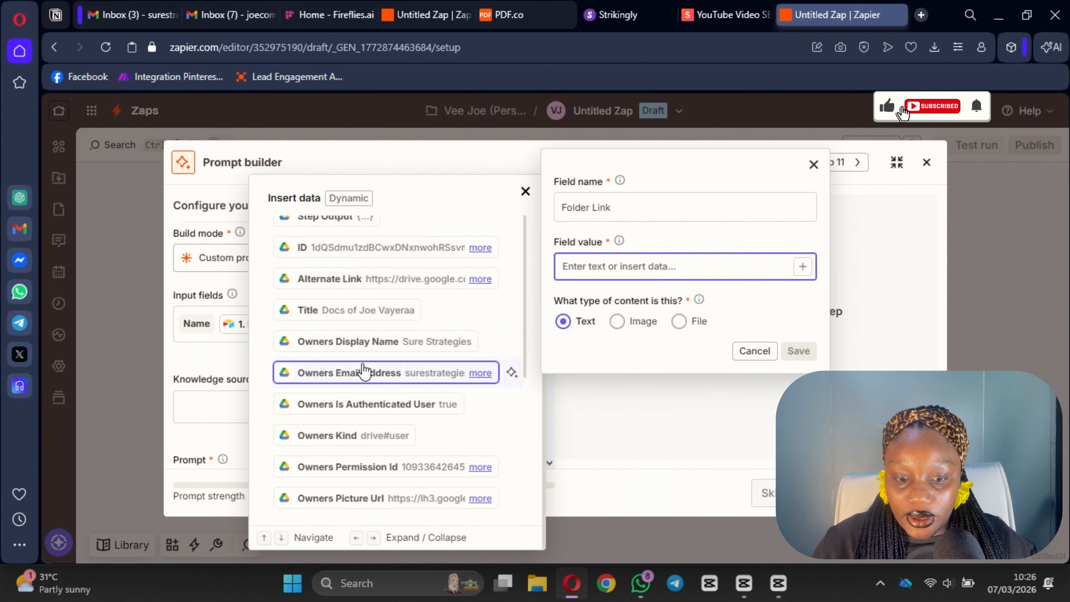
pyautogui.click(453, 280)
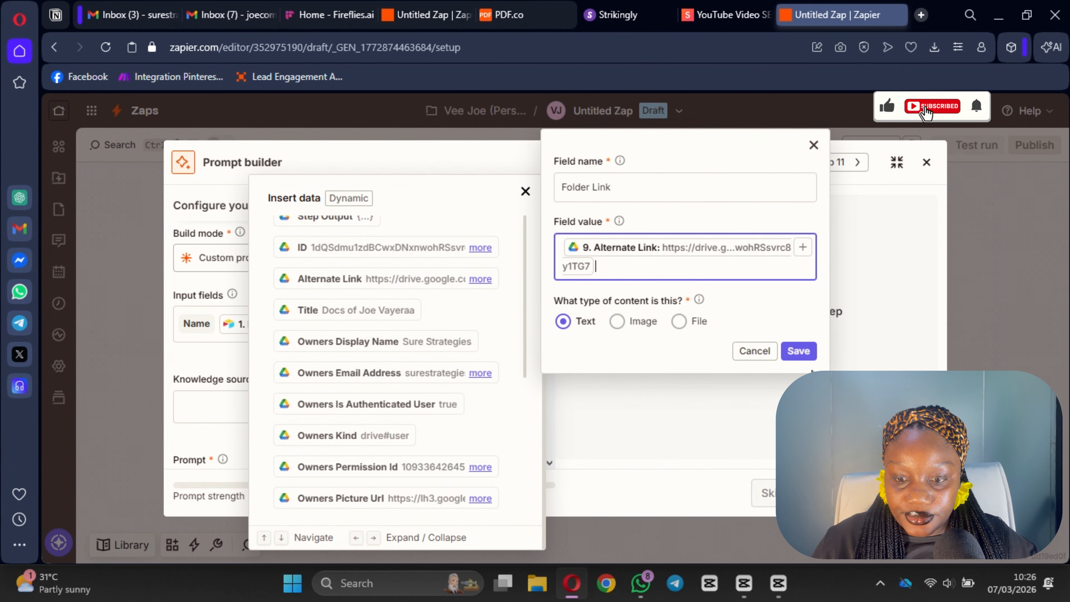
pyautogui.click(798, 351)
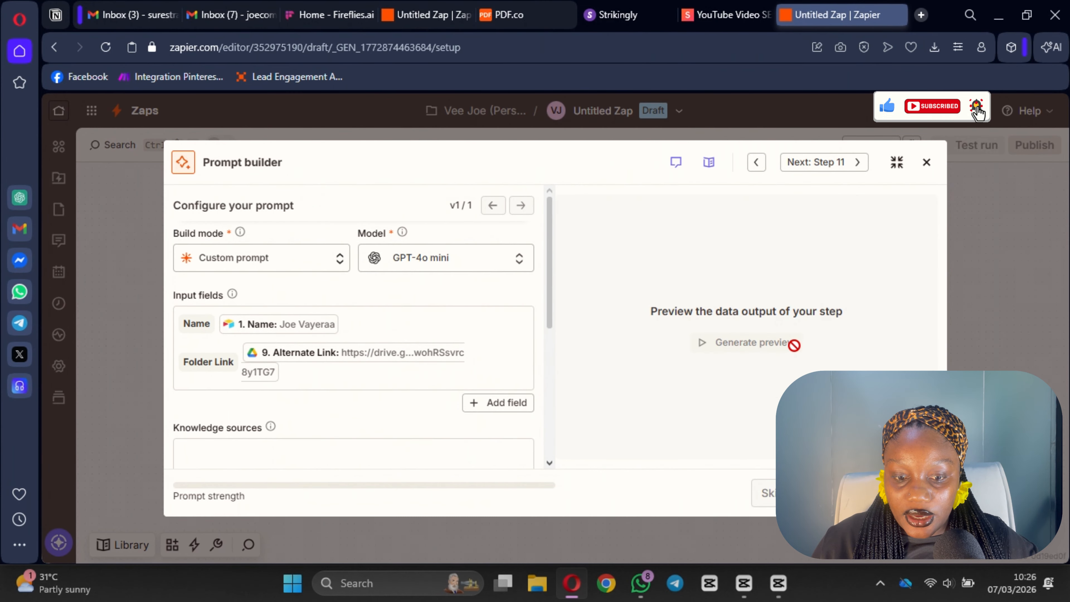
pyautogui.click(493, 405)
pyautogui.click(565, 254)
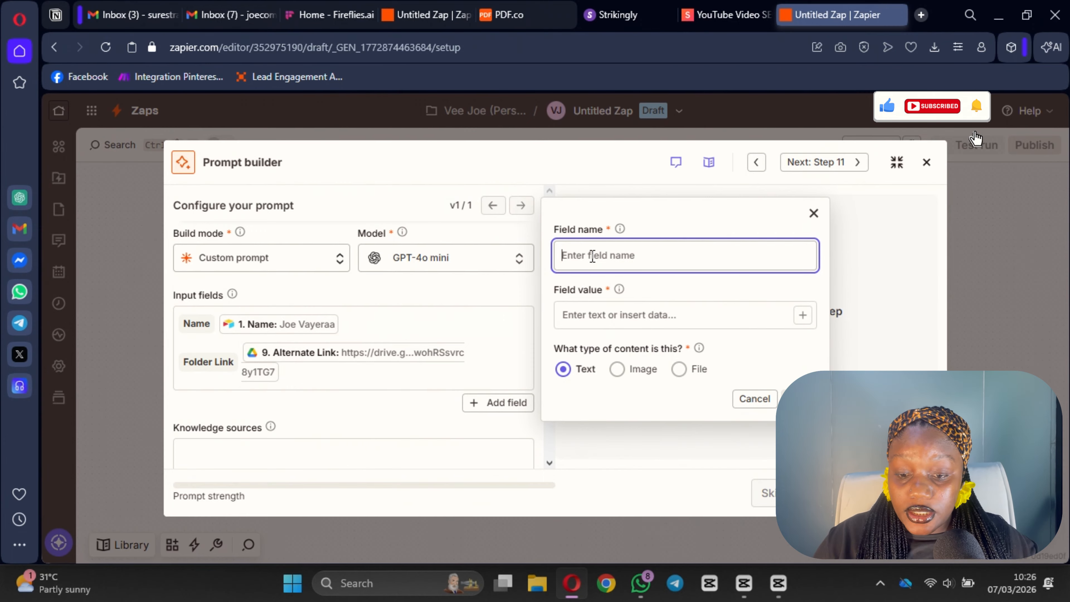
pyautogui.click(802, 315)
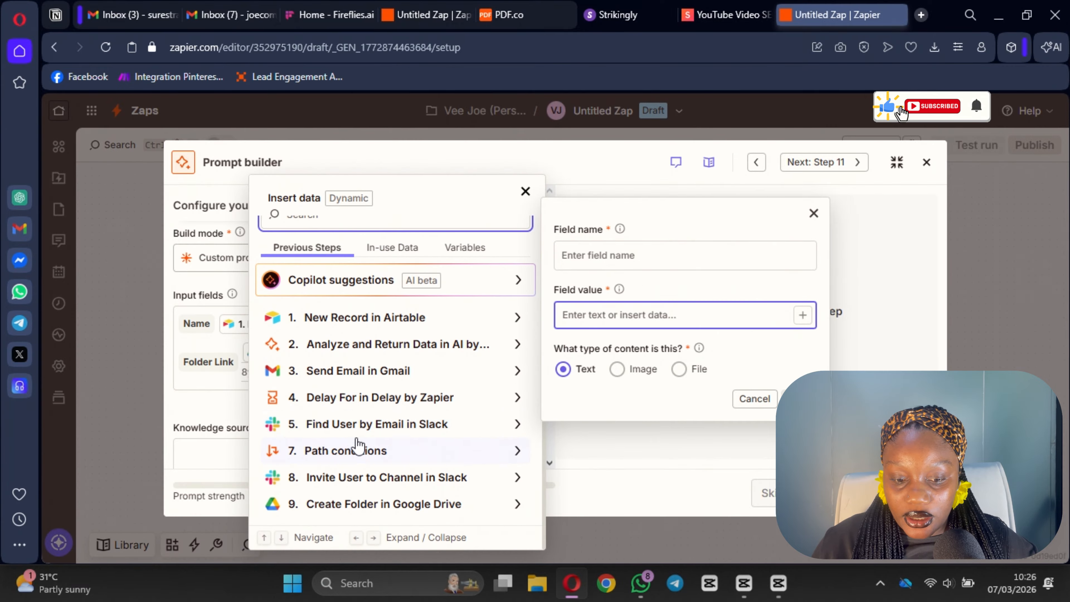
pyautogui.click(442, 350)
pyautogui.scroll(-1, 363, 430)
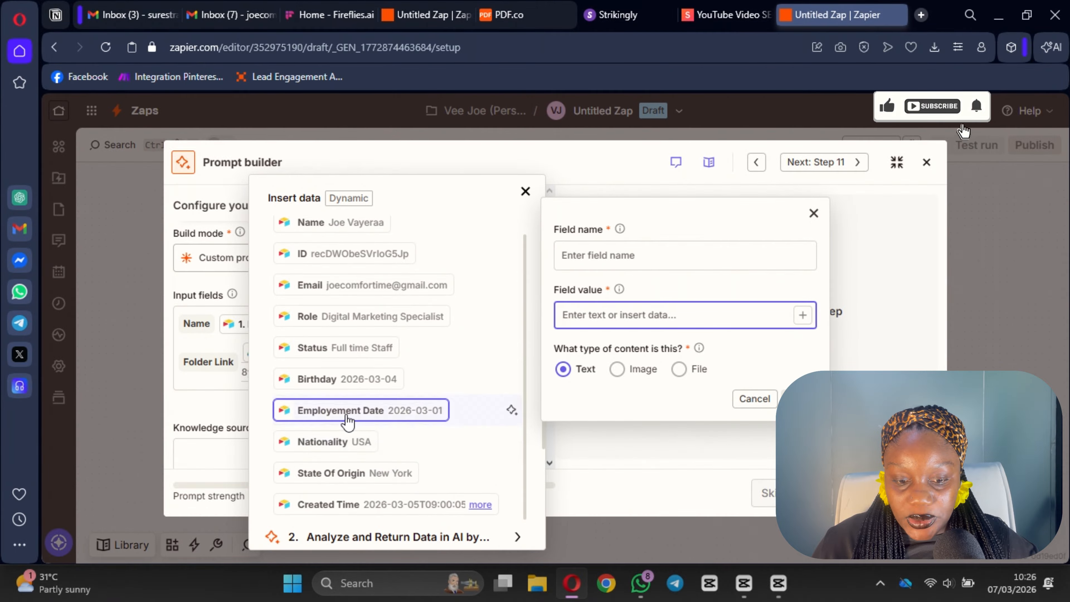
pyautogui.scroll(-4, 354, 413)
pyautogui.scroll(8, 404, 386)
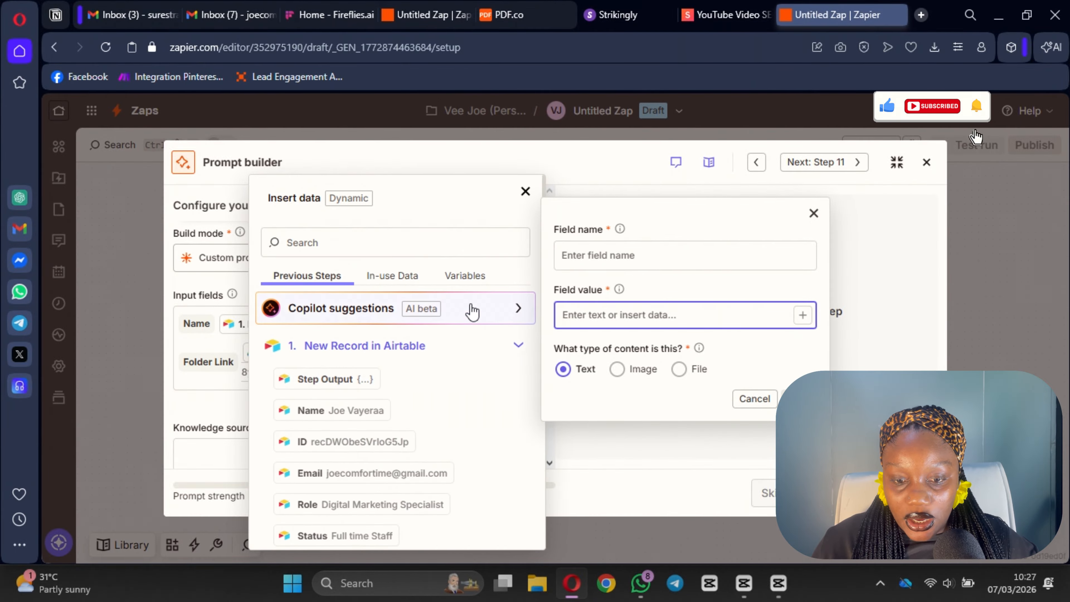
pyautogui.moveTo(914, 160); pyautogui.dragTo(787, 211)
pyautogui.click(813, 216)
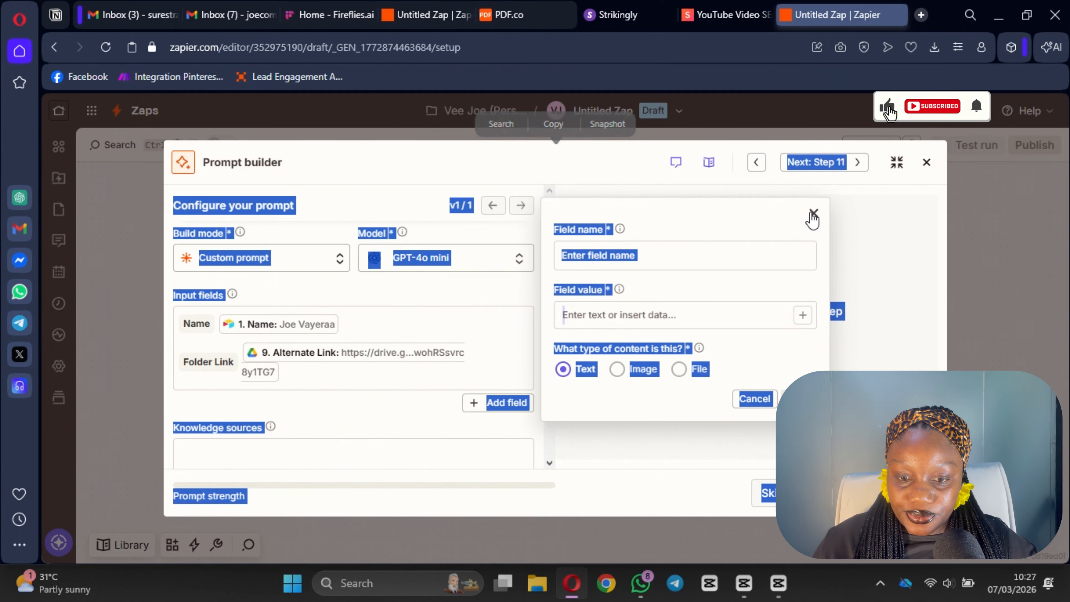
pyautogui.click(813, 216)
pyautogui.scroll(-1, 417, 337)
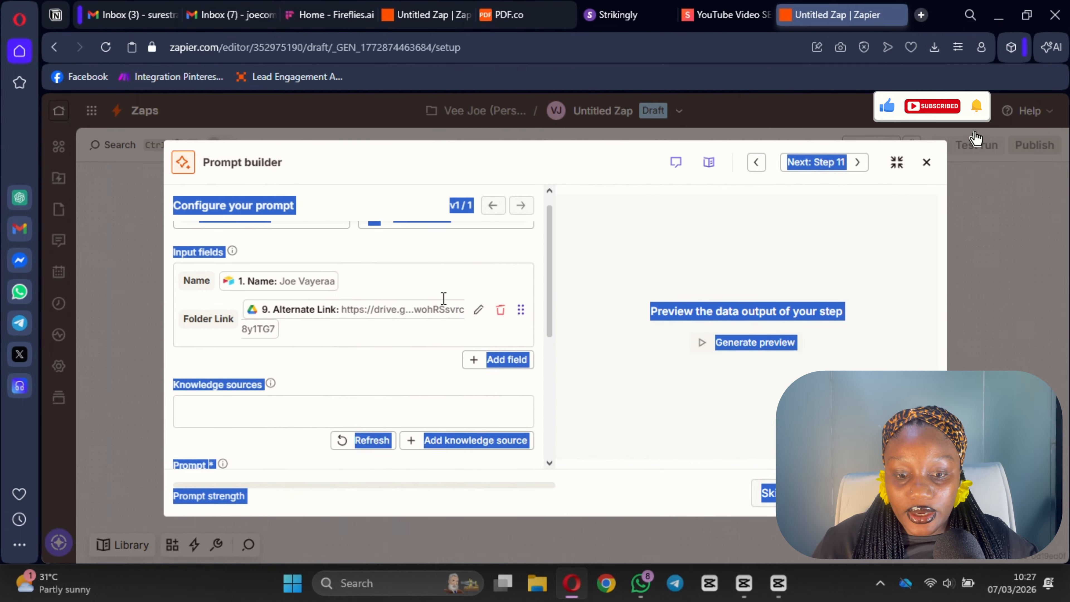
pyautogui.scroll(1, 463, 303)
pyautogui.click(557, 321)
# - Add a text input field called Sender name and enter the sender's full name as its value
pyautogui.click(499, 401)
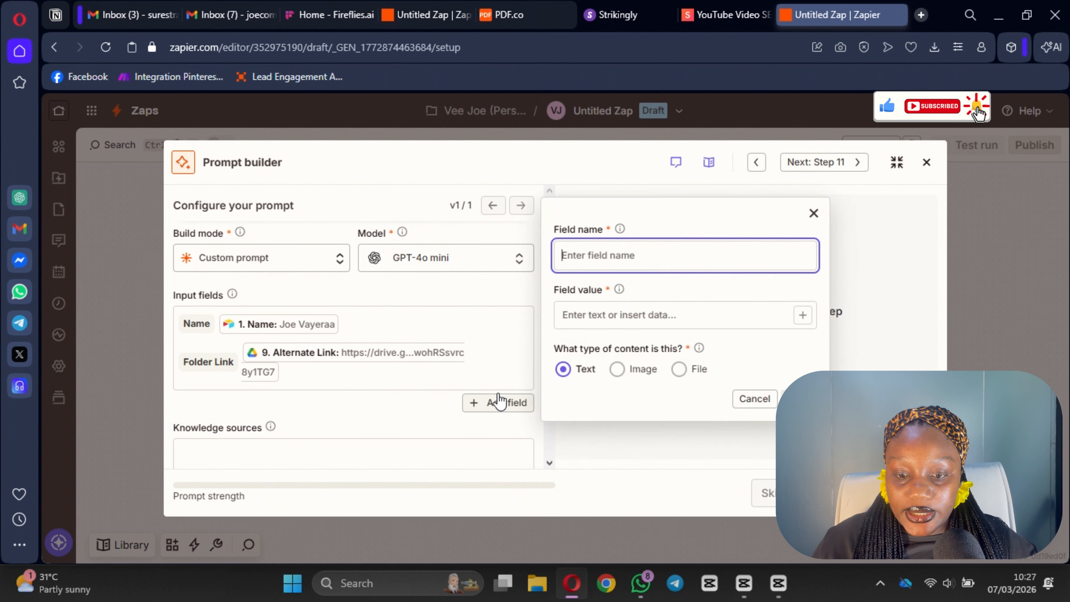
pyautogui.write('Sende')
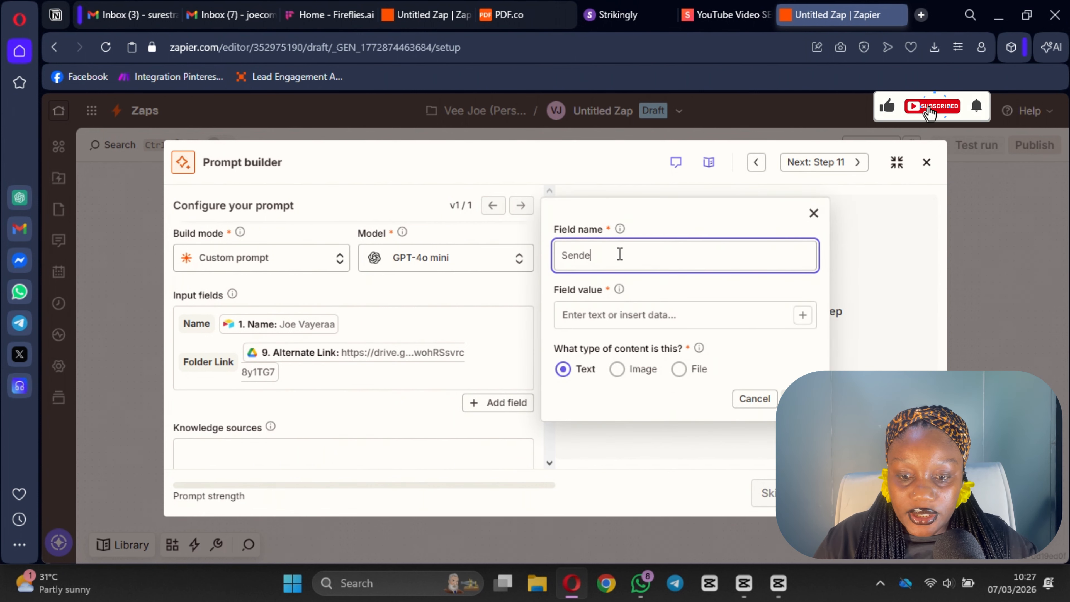
pyautogui.write('r name')
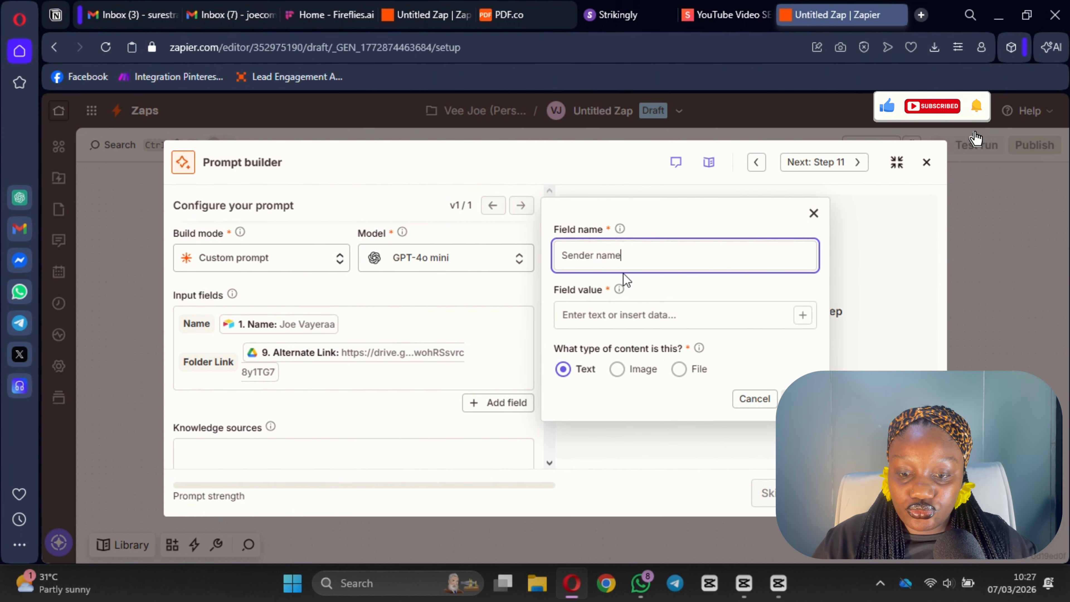
pyautogui.click(609, 312)
pyautogui.write('Joe ')
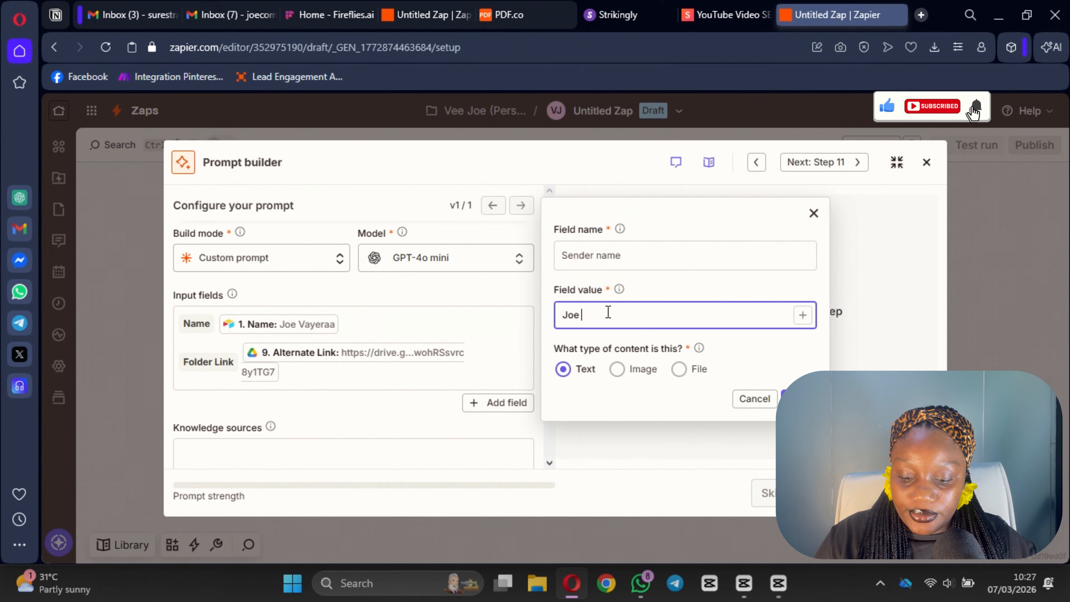
pyautogui.write('Comfort')
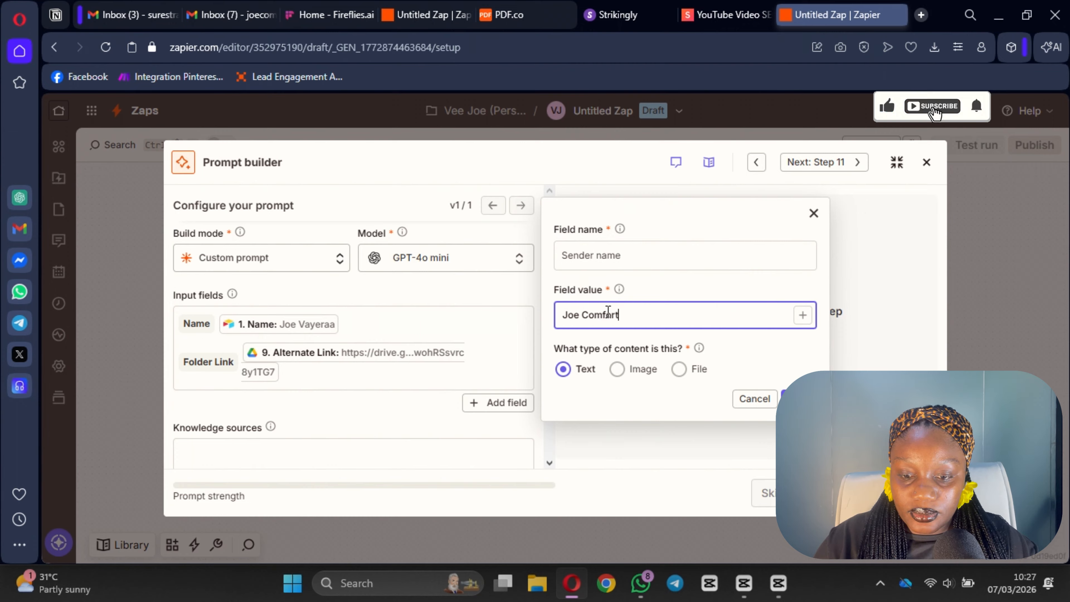
# - Save the Sender name input field and add a Sender Position text field with the value HR
pyautogui.click(762, 373)
pyautogui.click(792, 399)
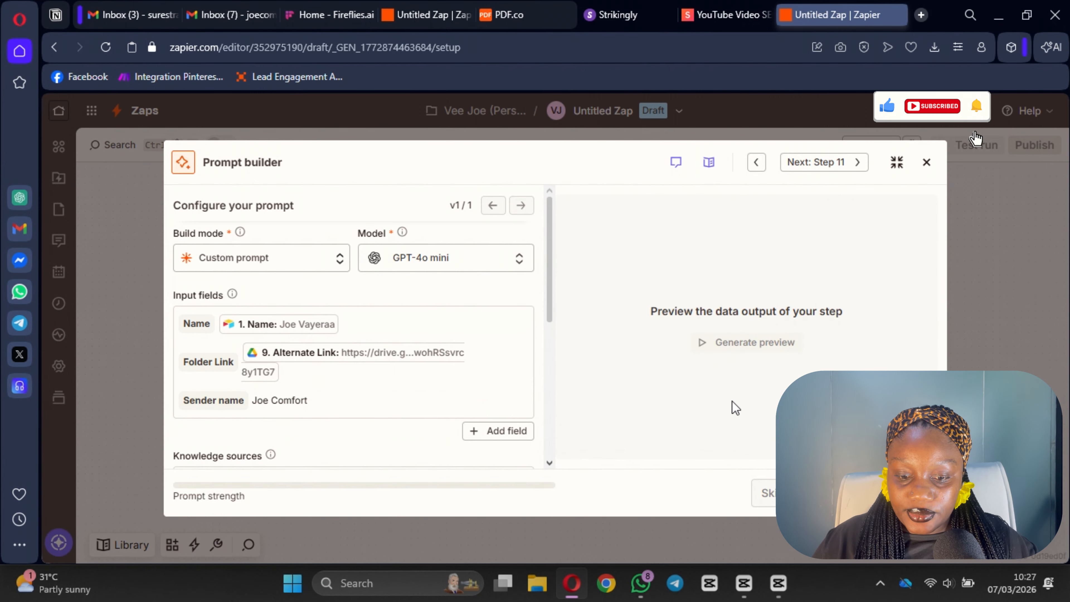
pyautogui.click(493, 431)
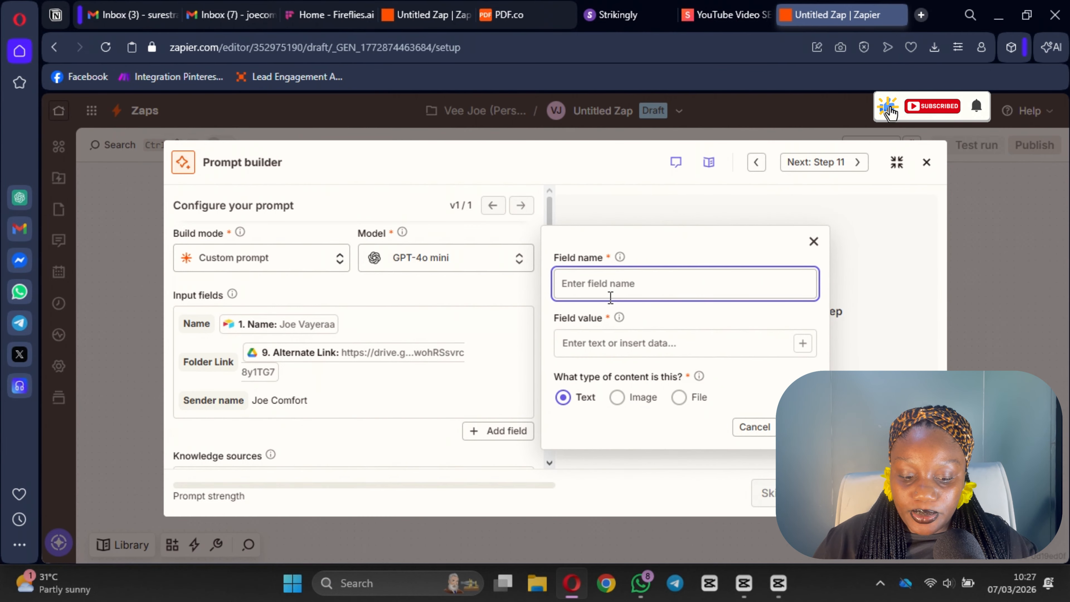
pyautogui.write('Sendorrt Po')
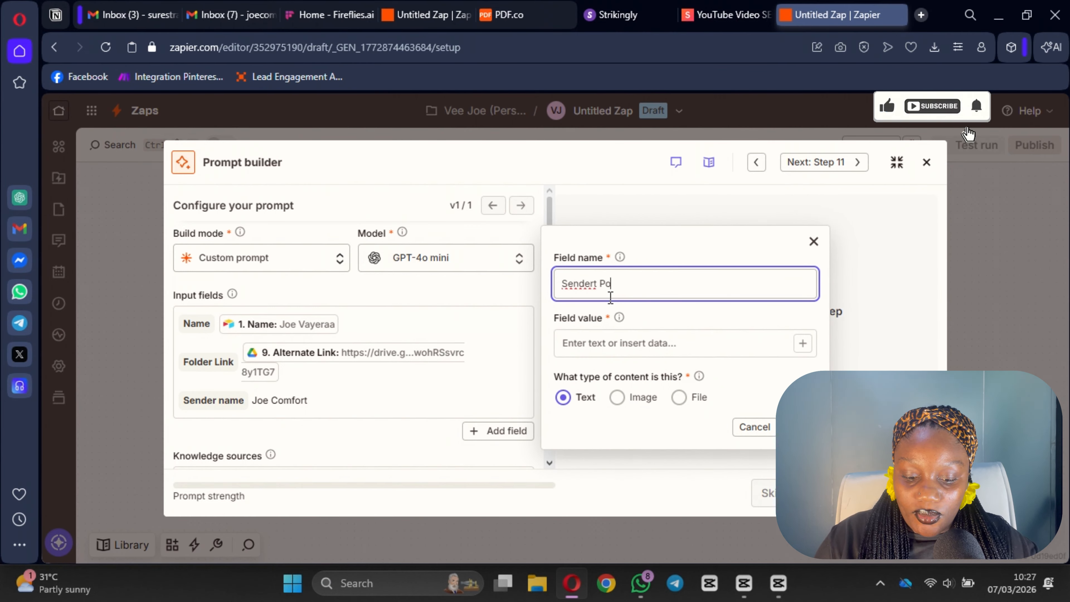
pyautogui.press('BackSpace')
pyautogui.press('BackSpace')
pyautogui.press('BackSpace')
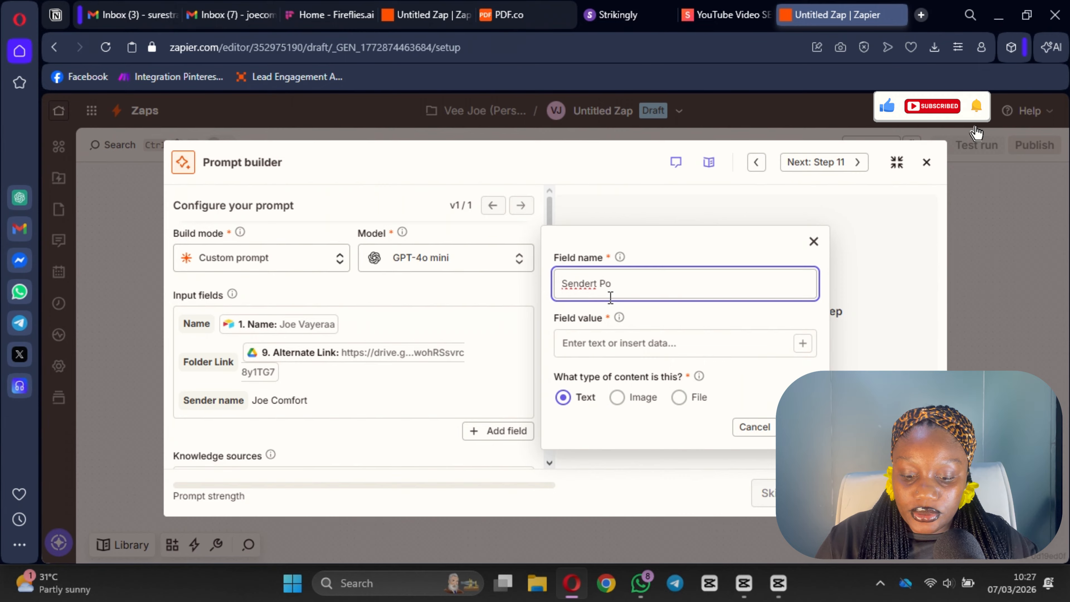
pyautogui.write('sition')
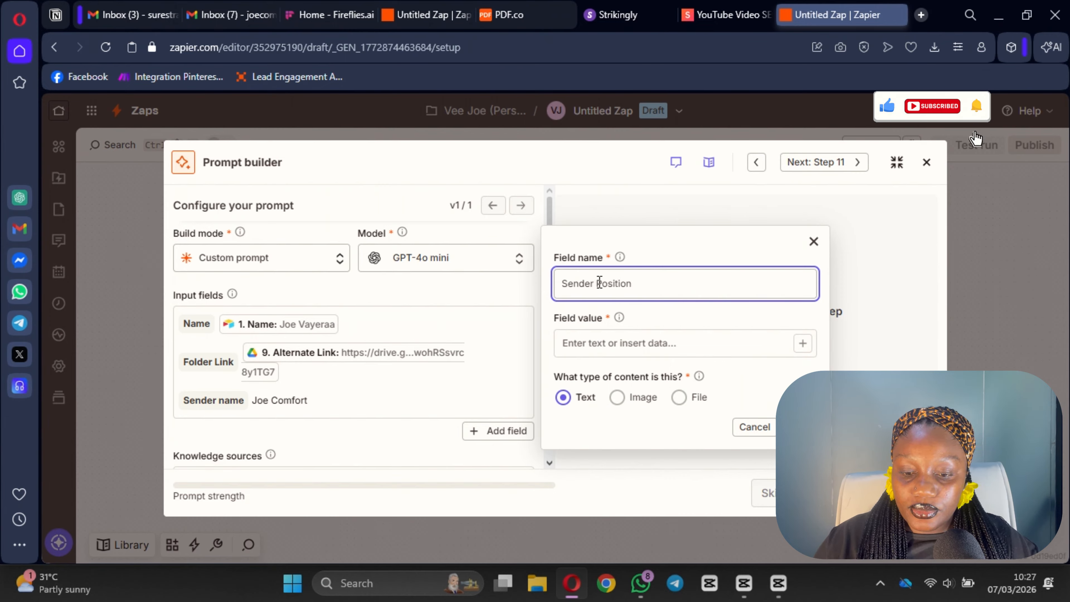
pyautogui.click(582, 343)
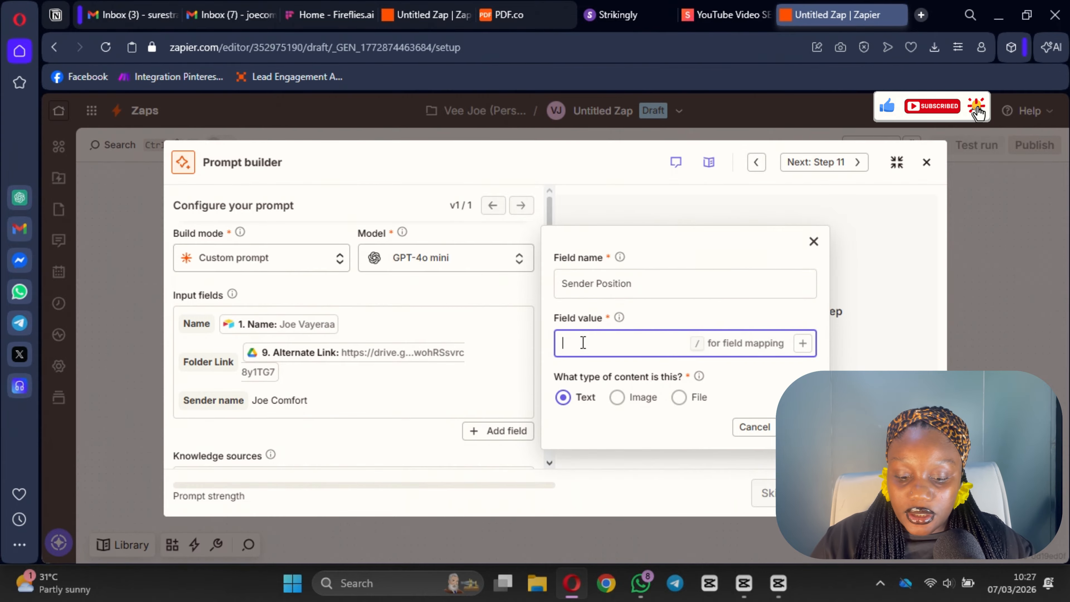
pyautogui.write('HR')
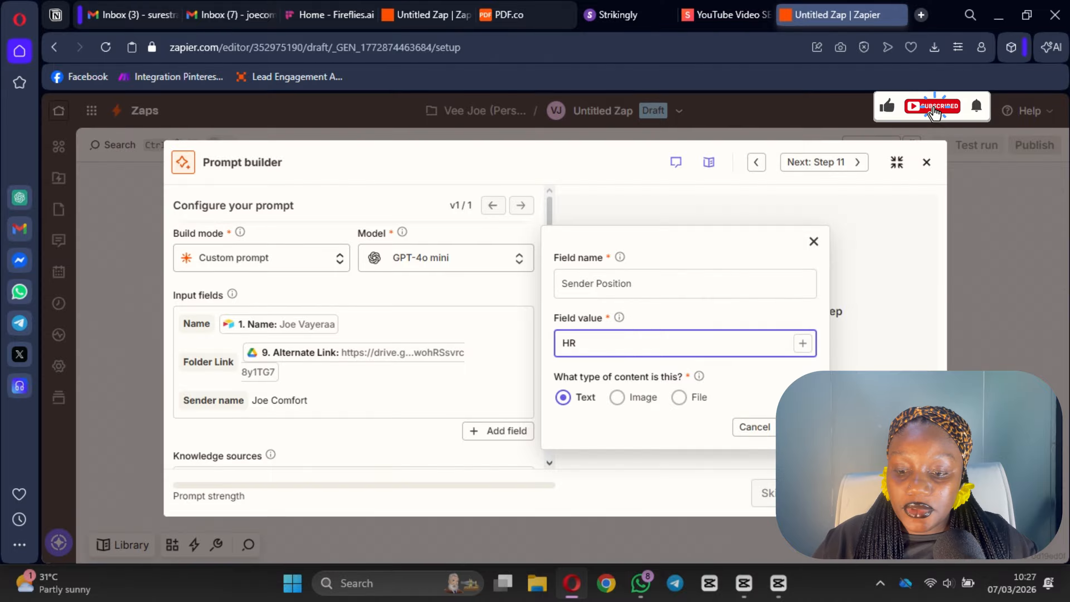
pyautogui.press('Return')
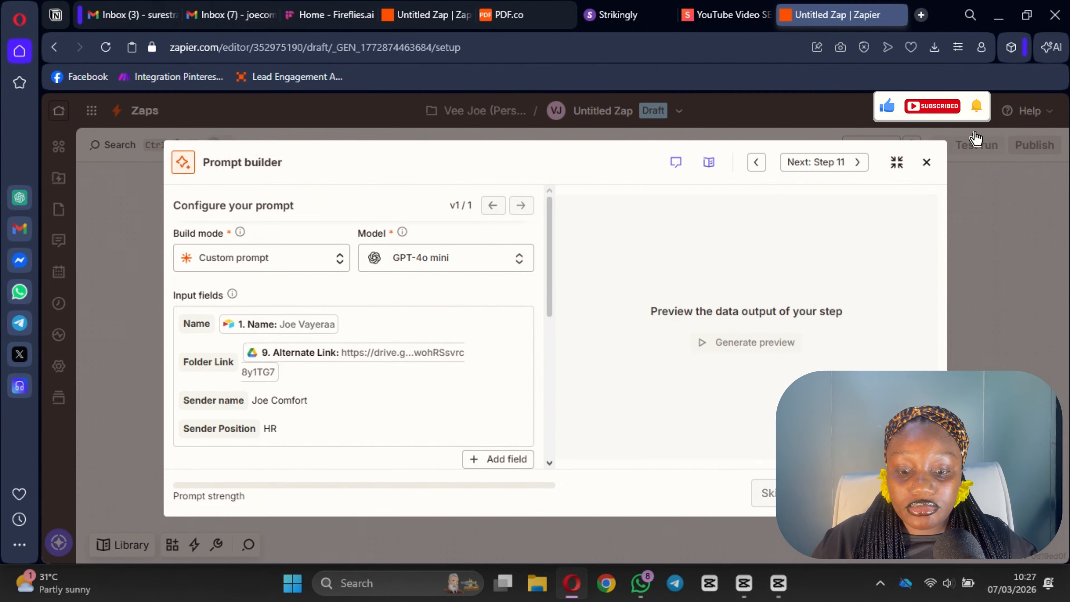
# - Try to add a Sender Company input field with the value Holdup Inc
pyautogui.click(498, 461)
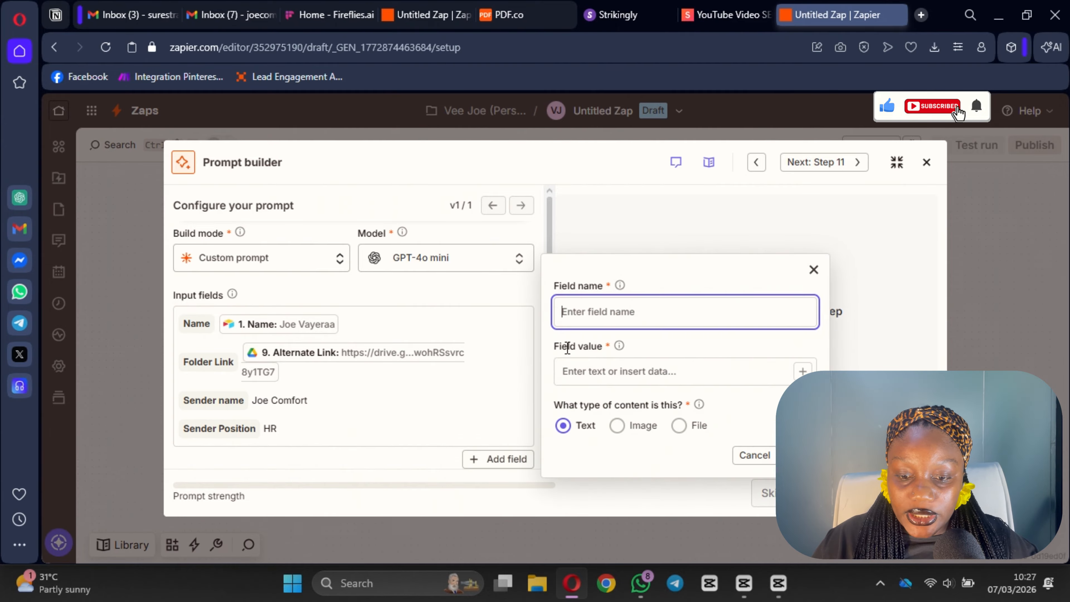
pyautogui.write('Serder Comap')
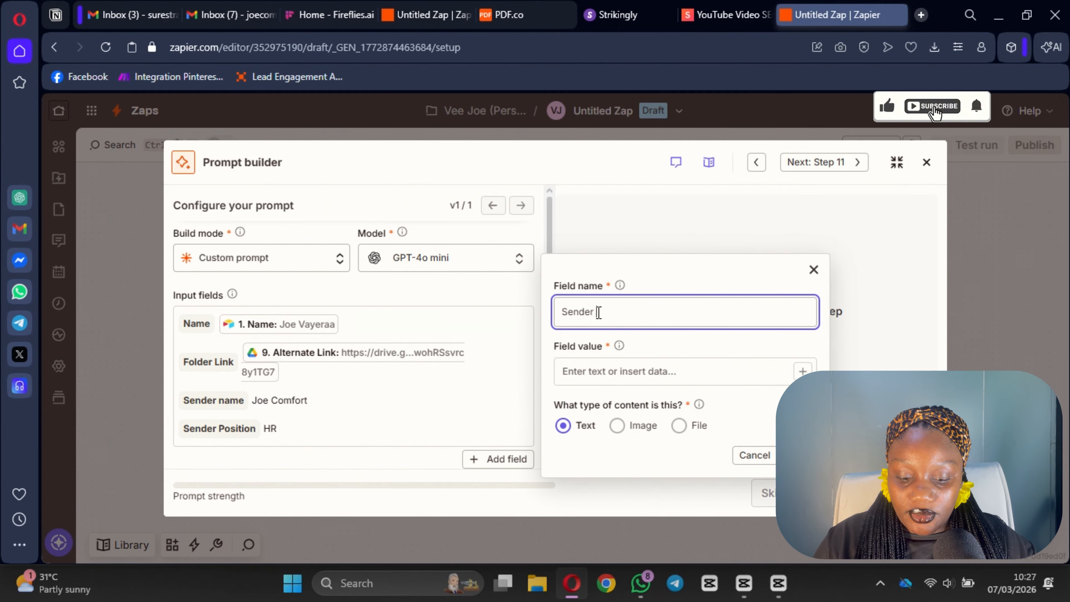
pyautogui.write('ny')
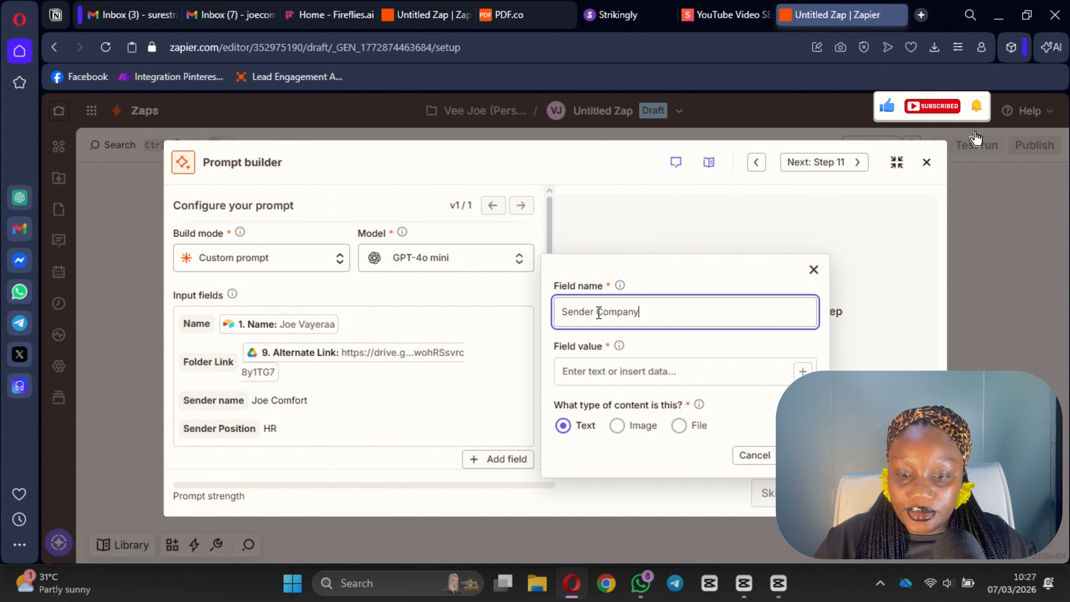
pyautogui.click(581, 373)
pyautogui.write('Hold')
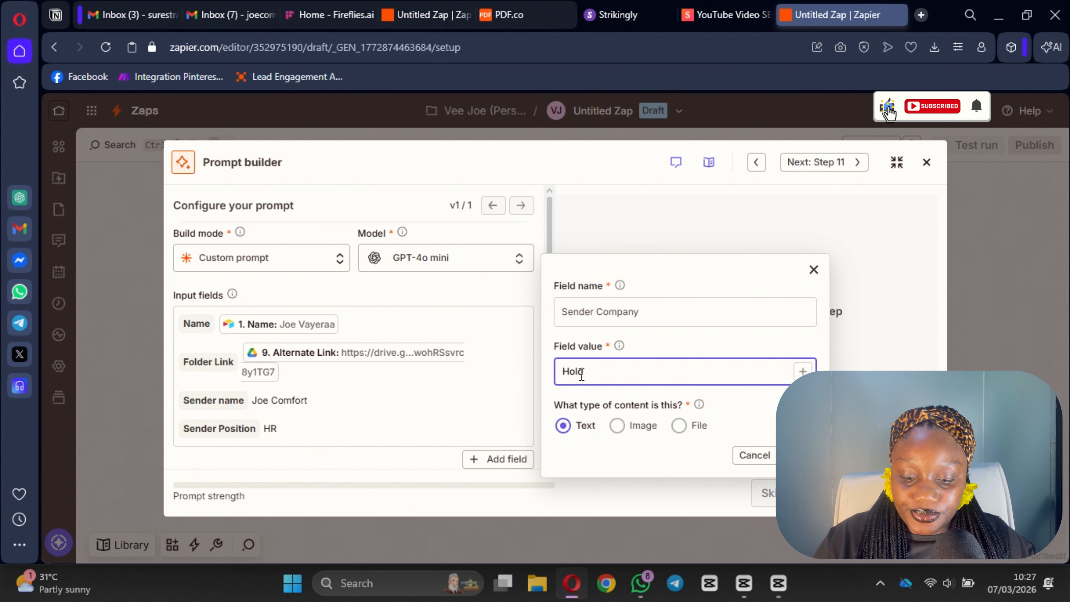
pyautogui.write('uop')
pyautogui.write('p ')
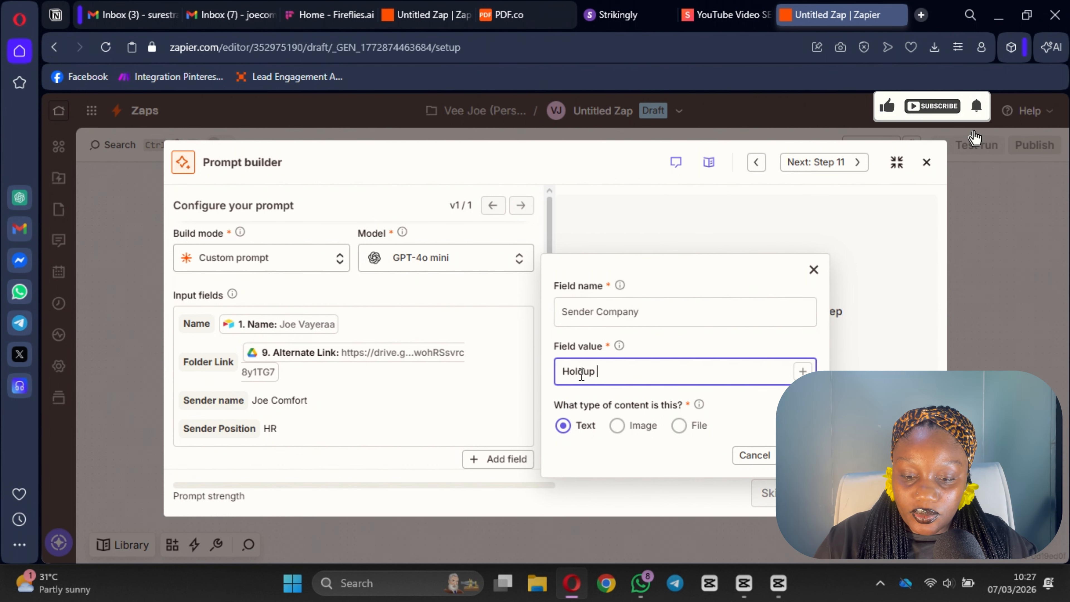
pyautogui.write('Inc.')
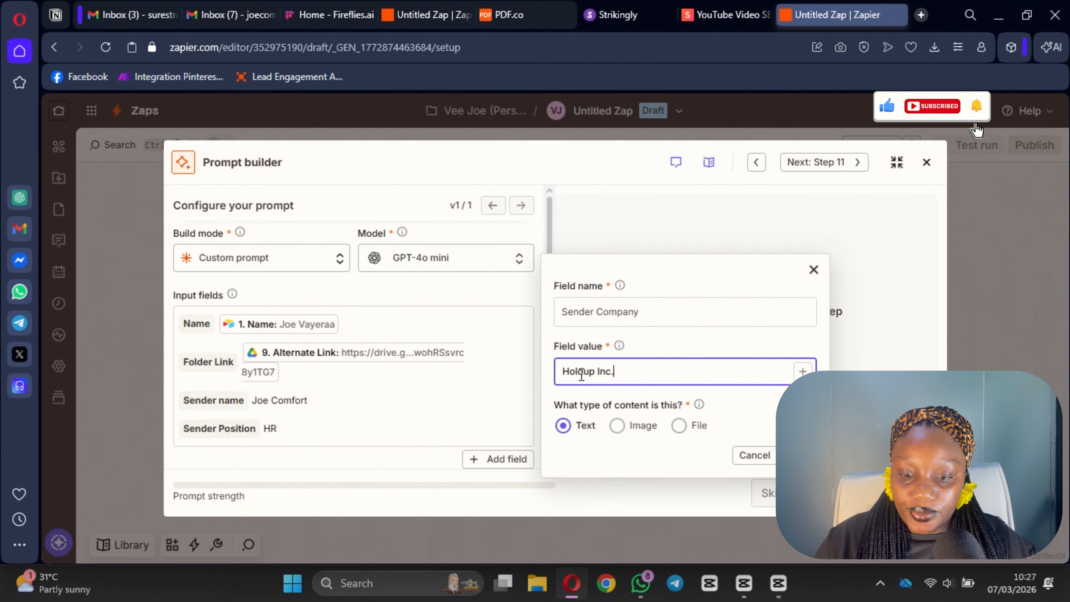
pyautogui.hotkey('ctrl', 'a')
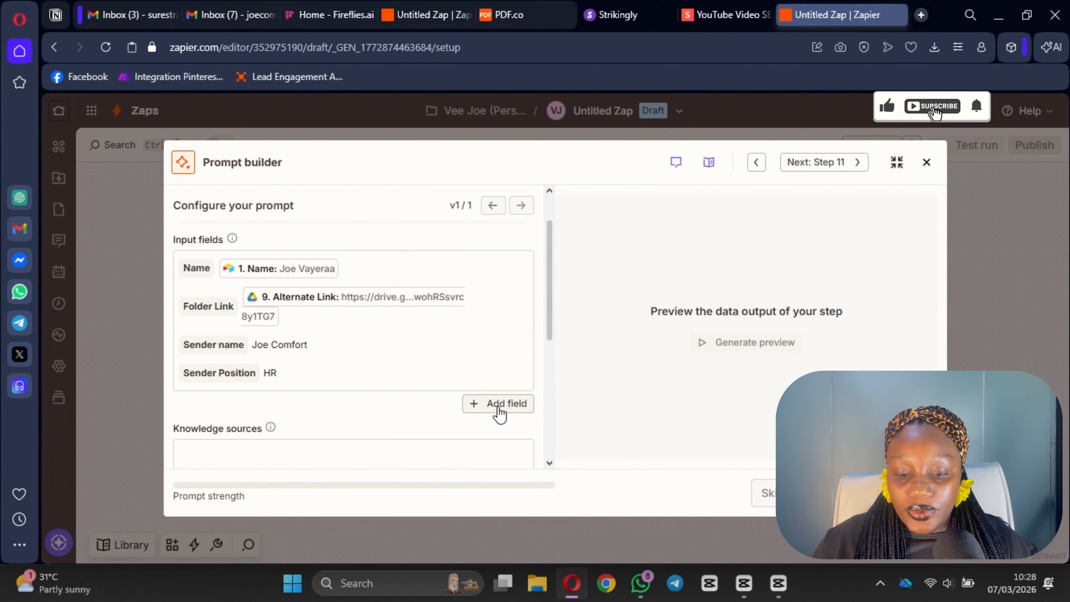
# - Add a Sender Company text input field with the value Holdup Inc. to the prompt configuration
pyautogui.click(498, 407)
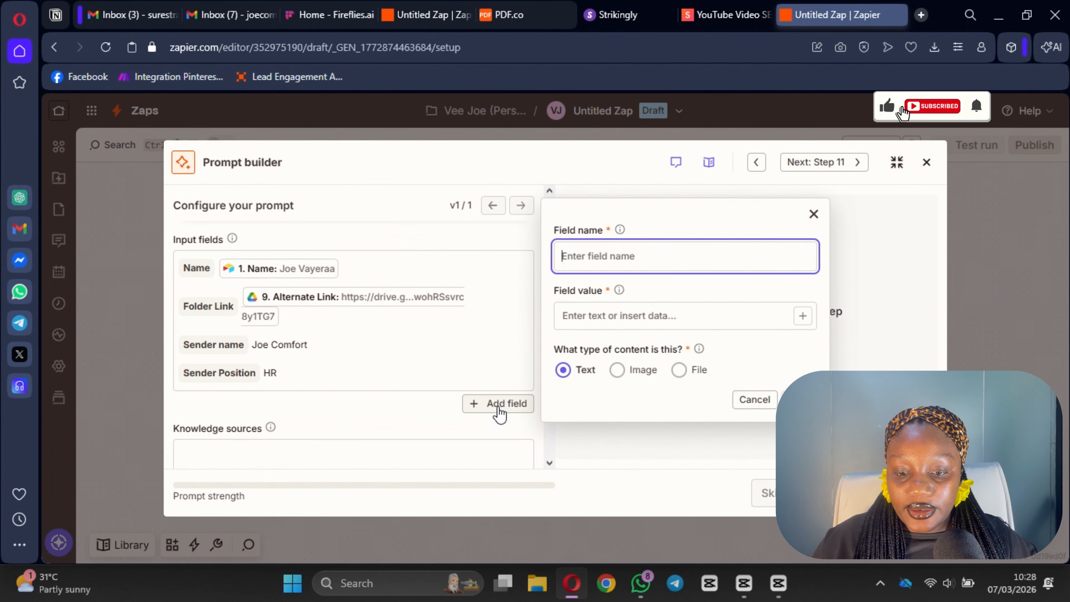
pyautogui.click(592, 248)
pyautogui.write('Sen')
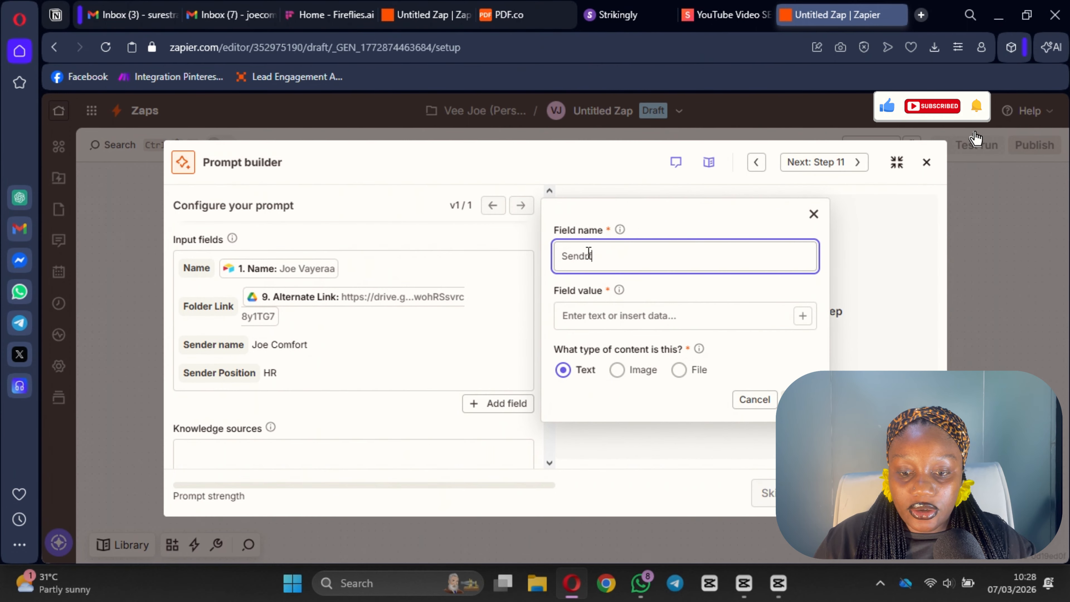
pyautogui.write('der Com')
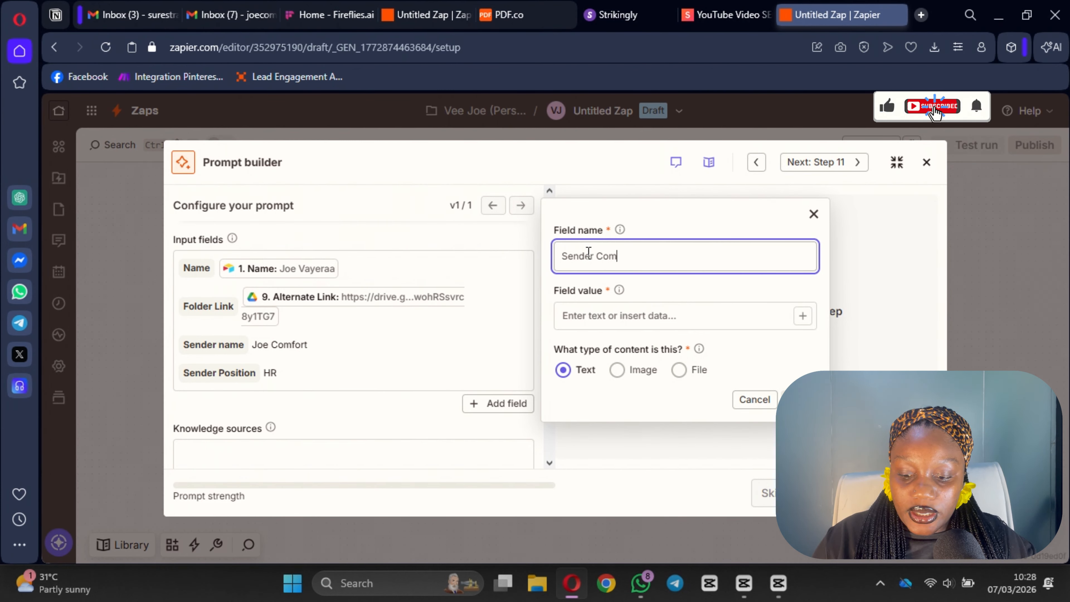
pyautogui.write('apnyps')
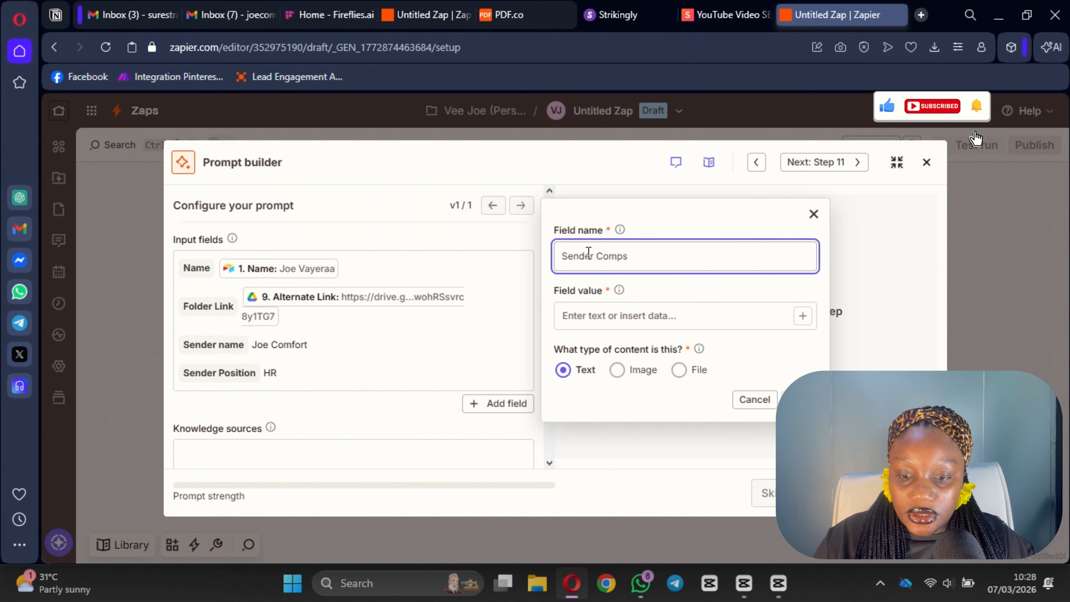
pyautogui.write('nyan')
pyautogui.write('any')
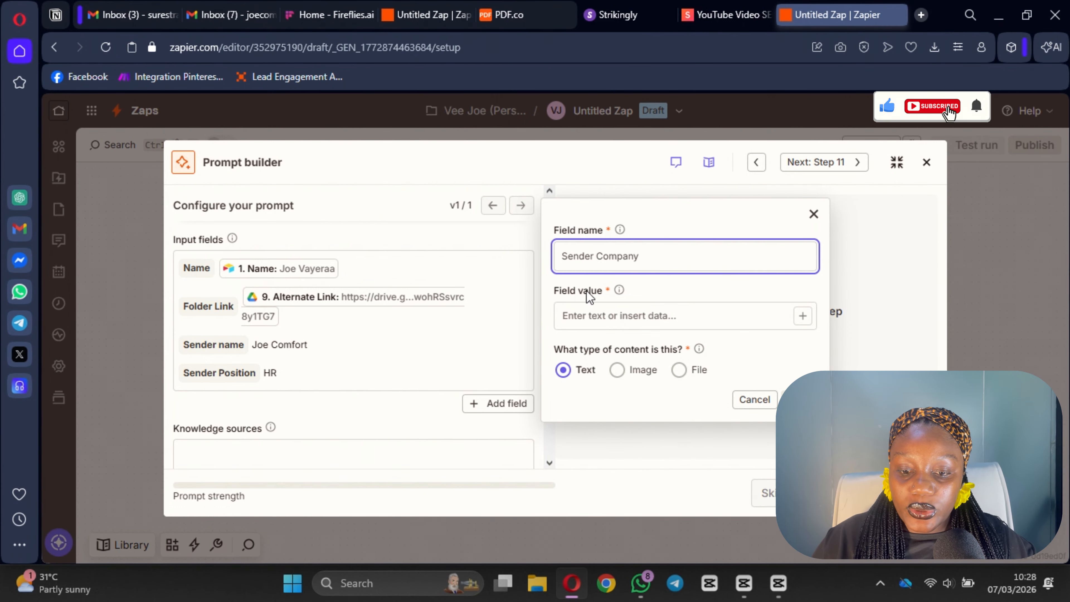
pyautogui.click(595, 320)
pyautogui.write('Hold')
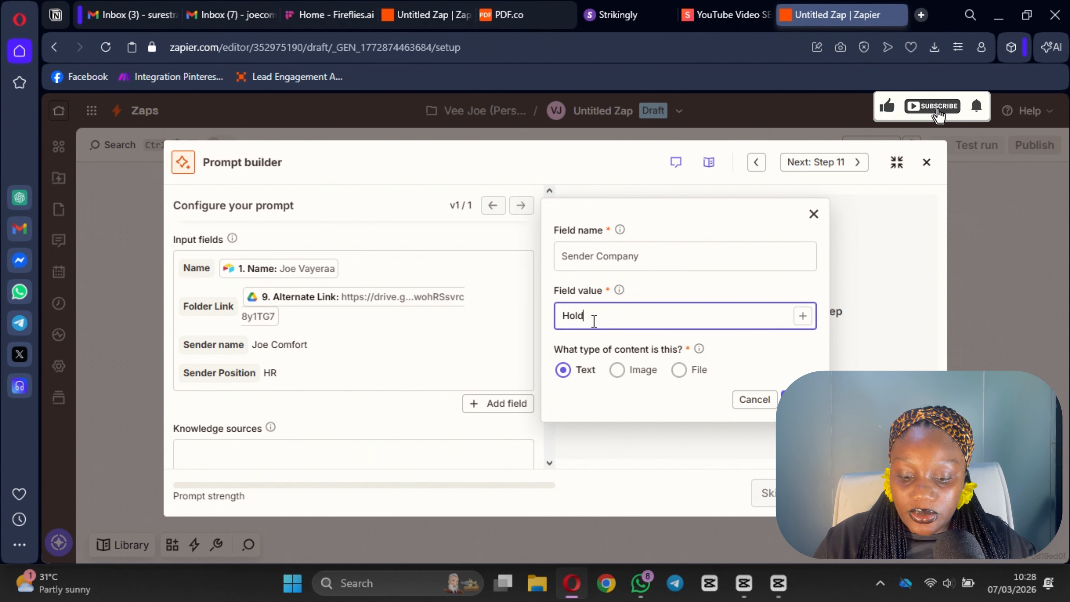
pyautogui.write('up Inc,')
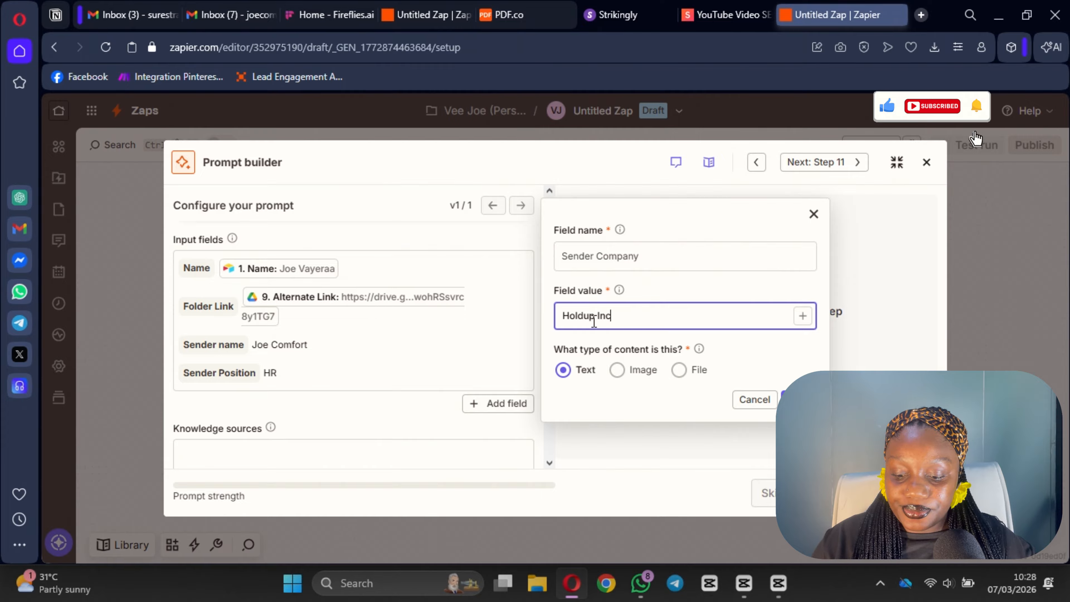
pyautogui.press('Return')
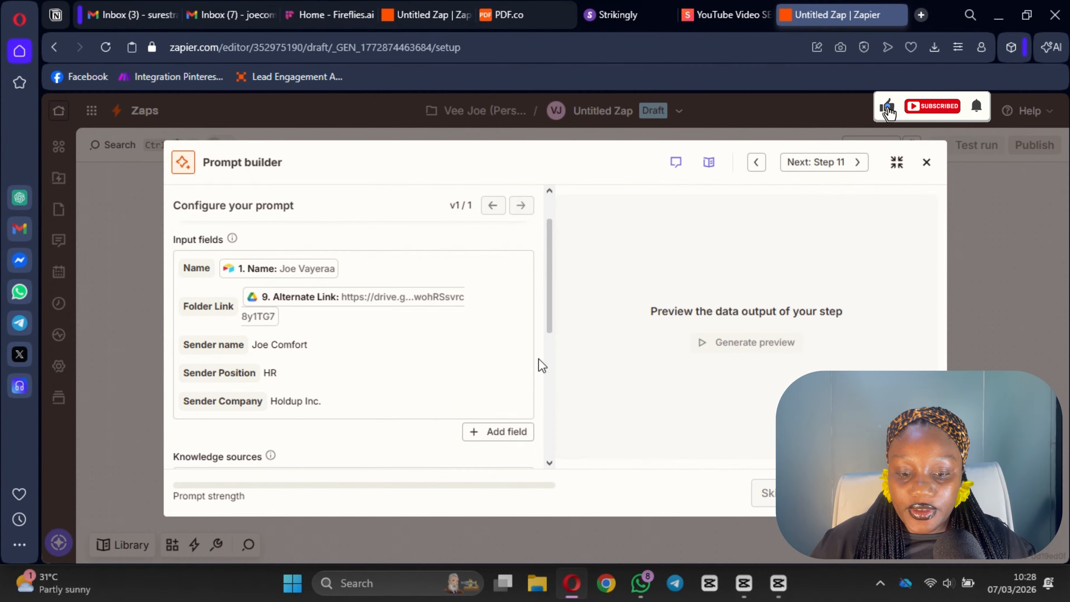
# - Open the empty Prompt field for editing
pyautogui.scroll(-5, 398, 412)
pyautogui.scroll(2, 325, 313)
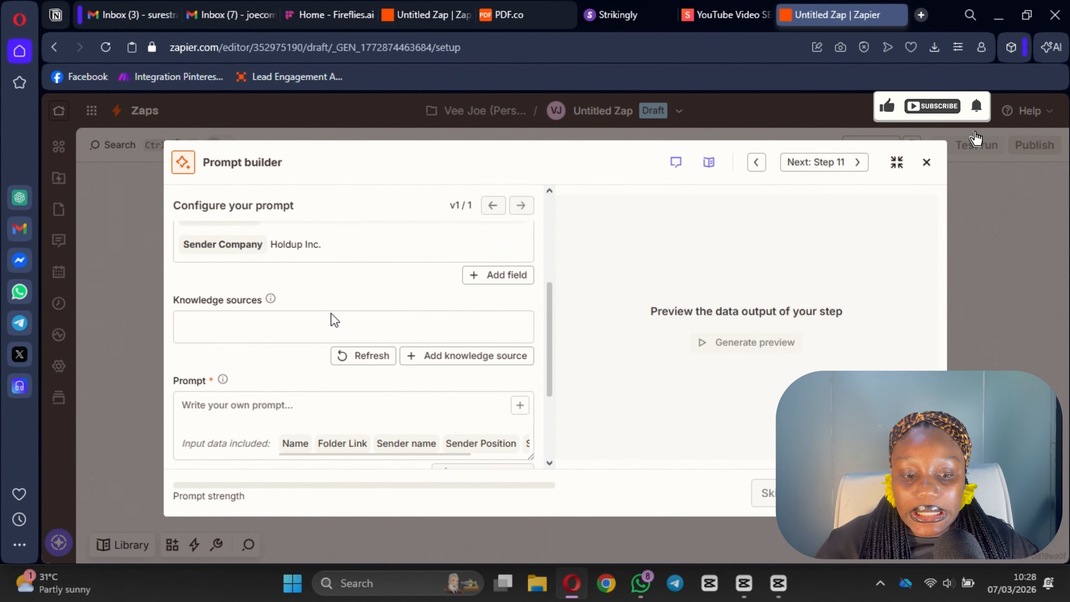
pyautogui.scroll(-4, 236, 313)
pyautogui.scroll(2, 318, 364)
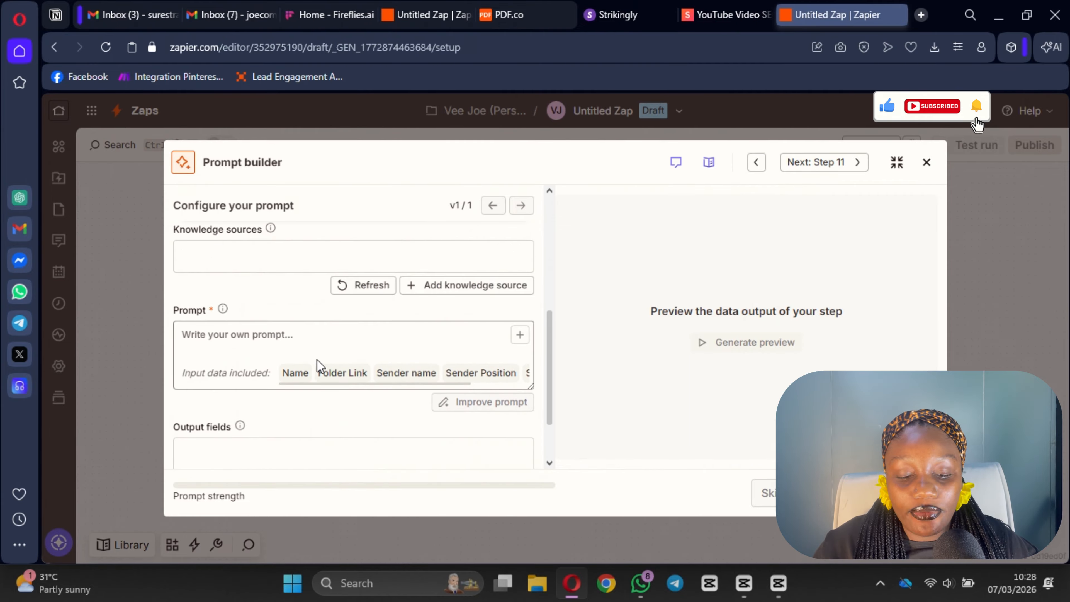
pyautogui.click(266, 349)
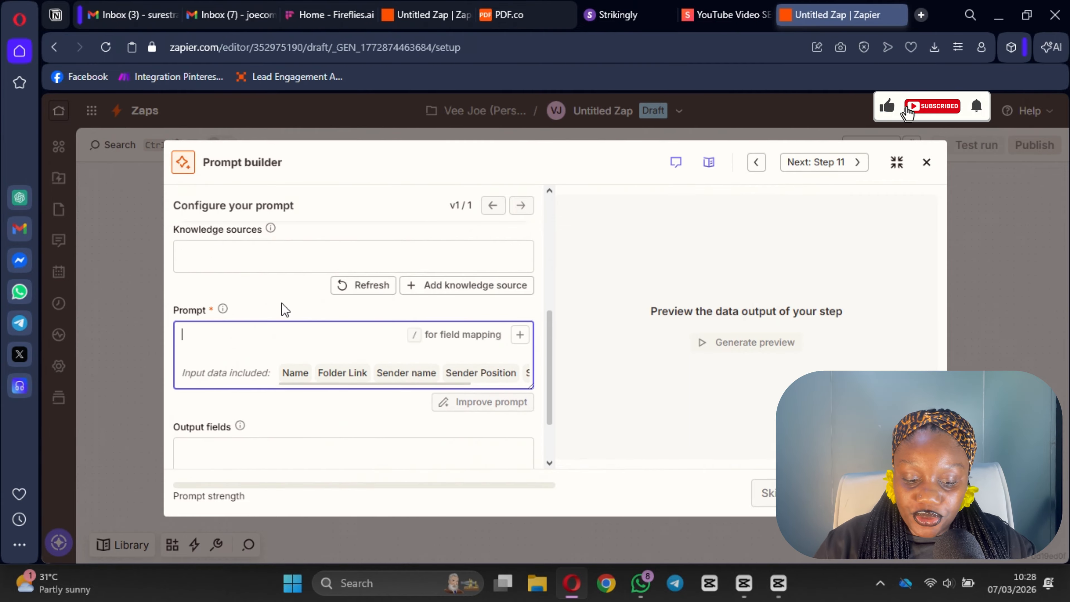
pyautogui.write('S')
pyautogui.press('BackSpace')
pyautogui.write('Send e')
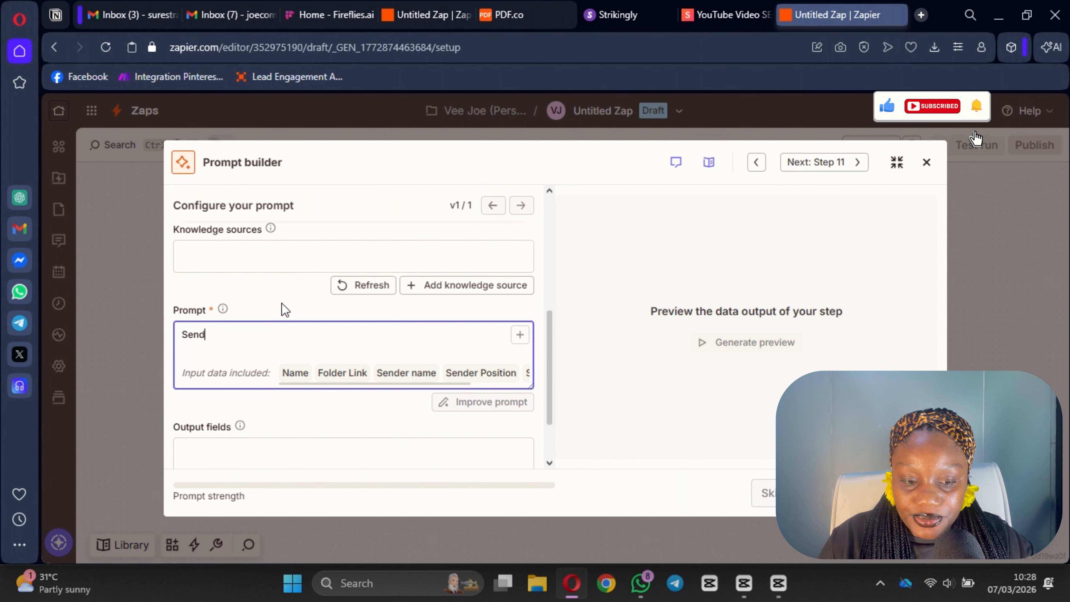
pyautogui.press('BackSpace')
pyautogui.press('BackSpace')
pyautogui.press('BackSpace')
pyautogui.press('BackSpace')
pyautogui.press('BackSpace')
pyautogui.press('BackSpace')
# - Start the prompt with "Draft an email to send to my new employee," followed by the beginning of an asking clause
pyautogui.write('Draft t')
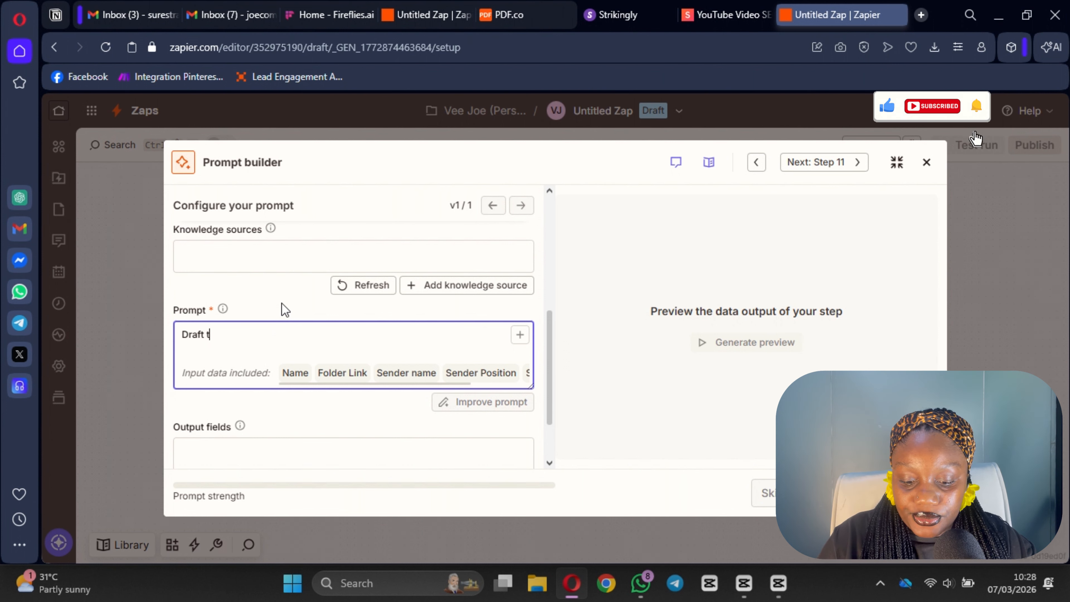
pyautogui.press('BackSpace')
pyautogui.write('an email t')
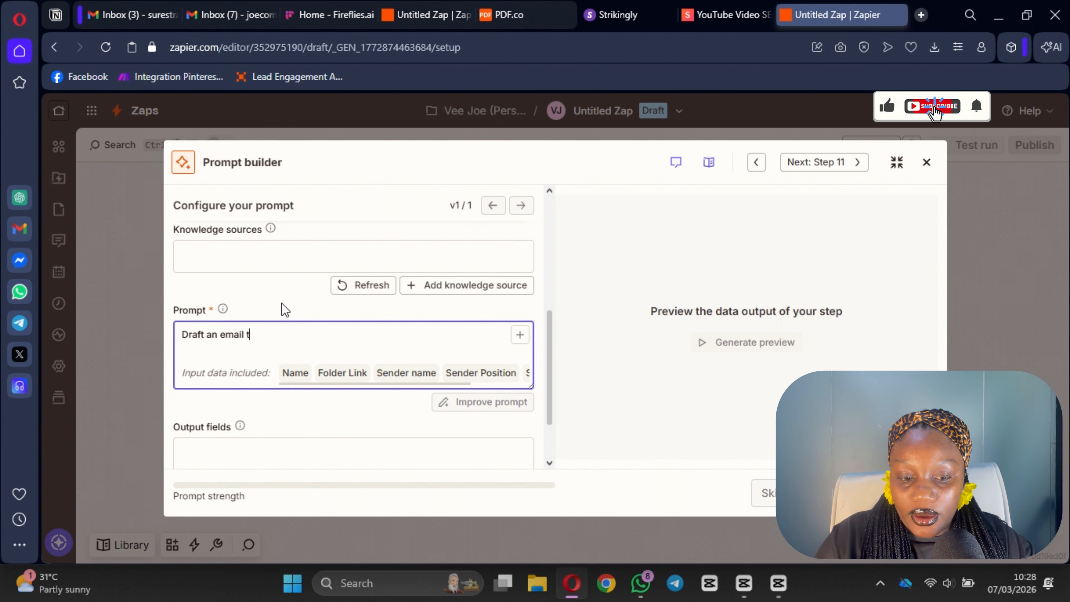
pyautogui.write('o send to my ')
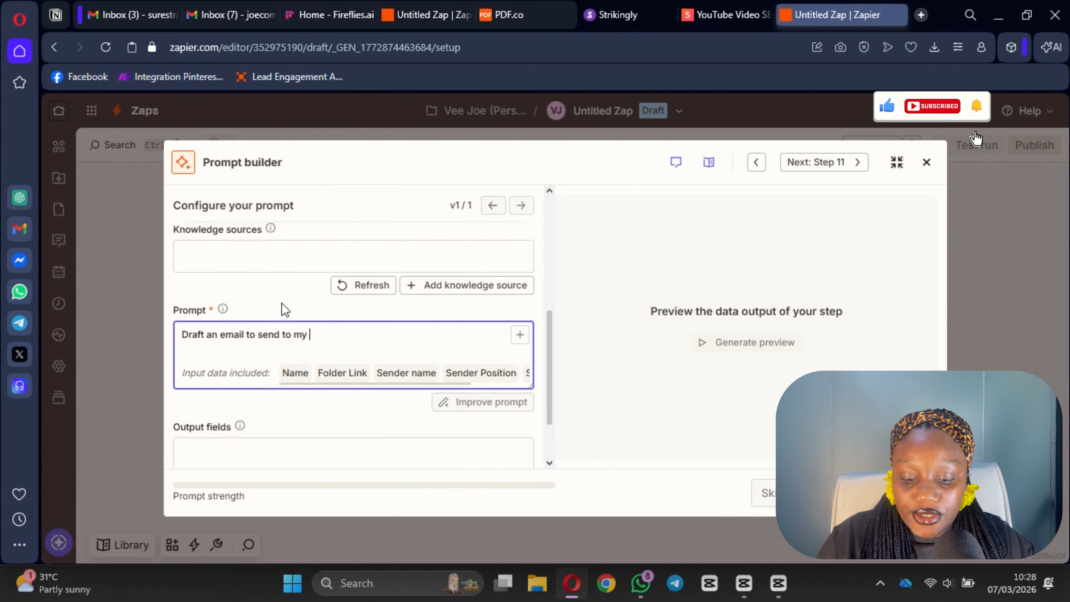
pyautogui.write('new empl')
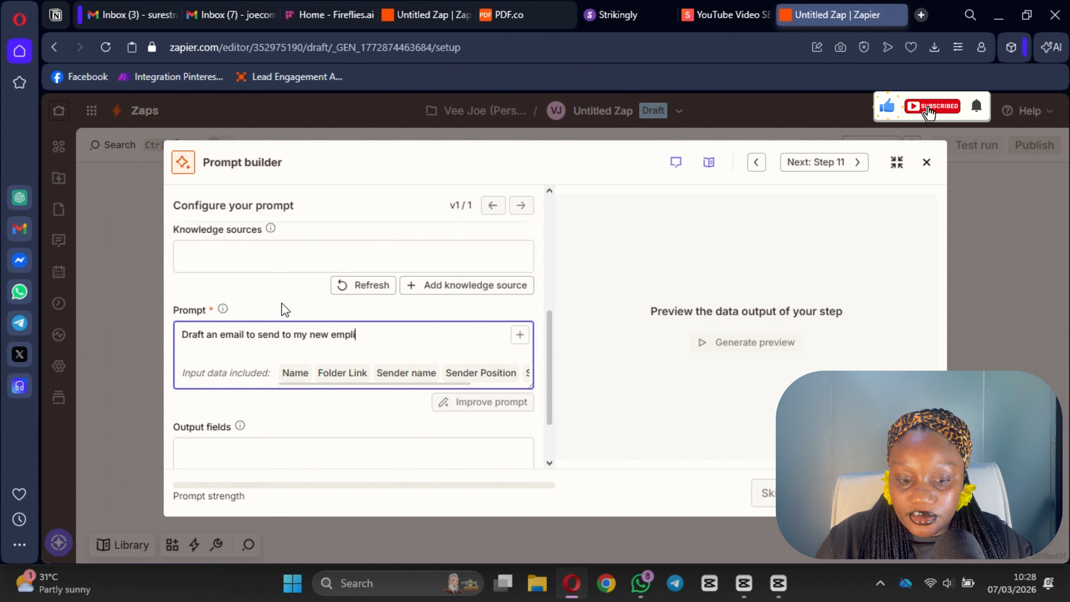
pyautogui.write('oyee, aski')
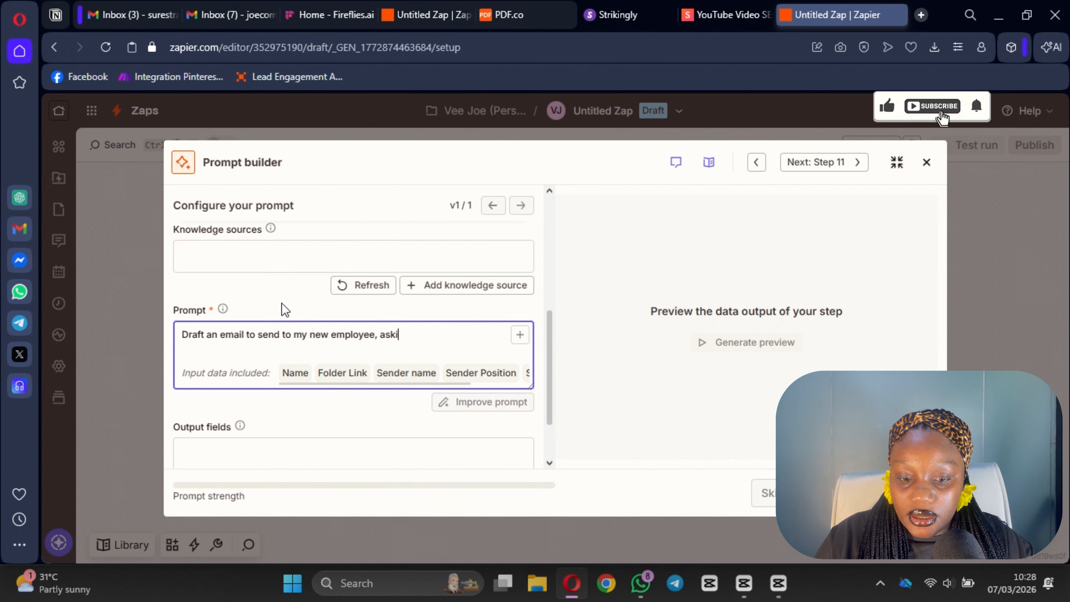
# - Complete the prompt's first sentence so it reads "asking them if they recieved the invitation to the slack channel."
pyautogui.write('ng them if tehyr')
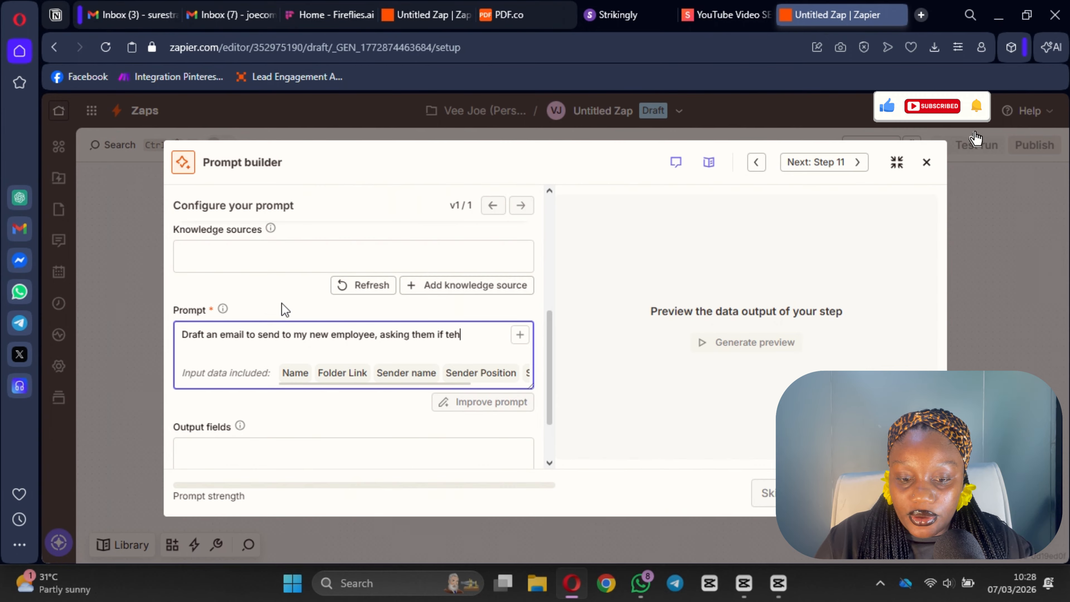
pyautogui.press('BackSpace')
pyautogui.press('BackSpace')
pyautogui.press('BackSpace')
pyautogui.press('BackSpace')
pyautogui.write('hey ')
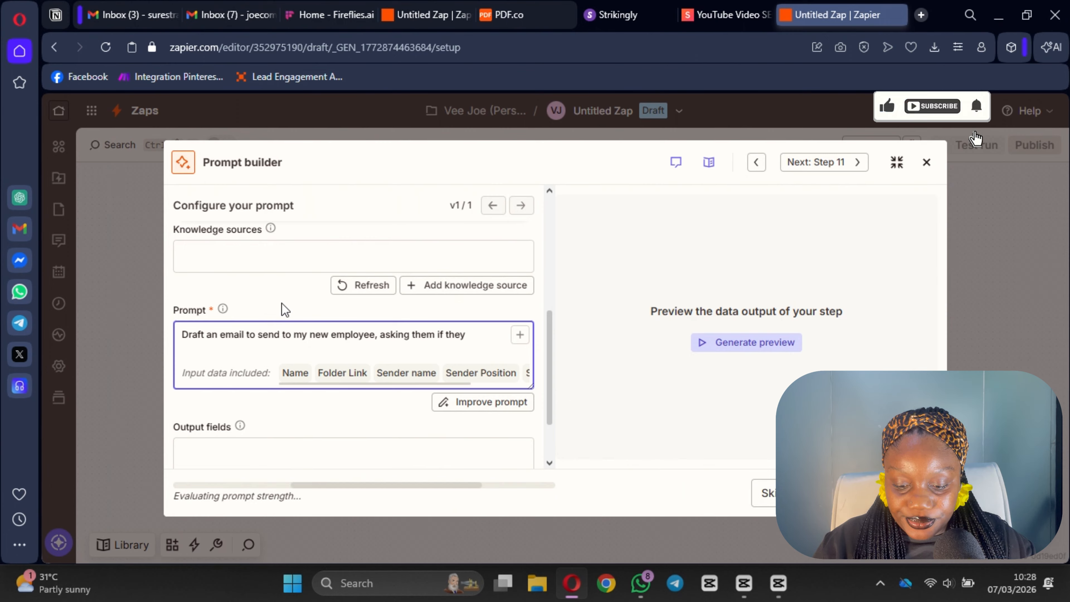
pyautogui.write('recived')
pyautogui.press('BackSpace')
pyautogui.press('BackSpace')
pyautogui.press('BackSpace')
pyautogui.write('eved')
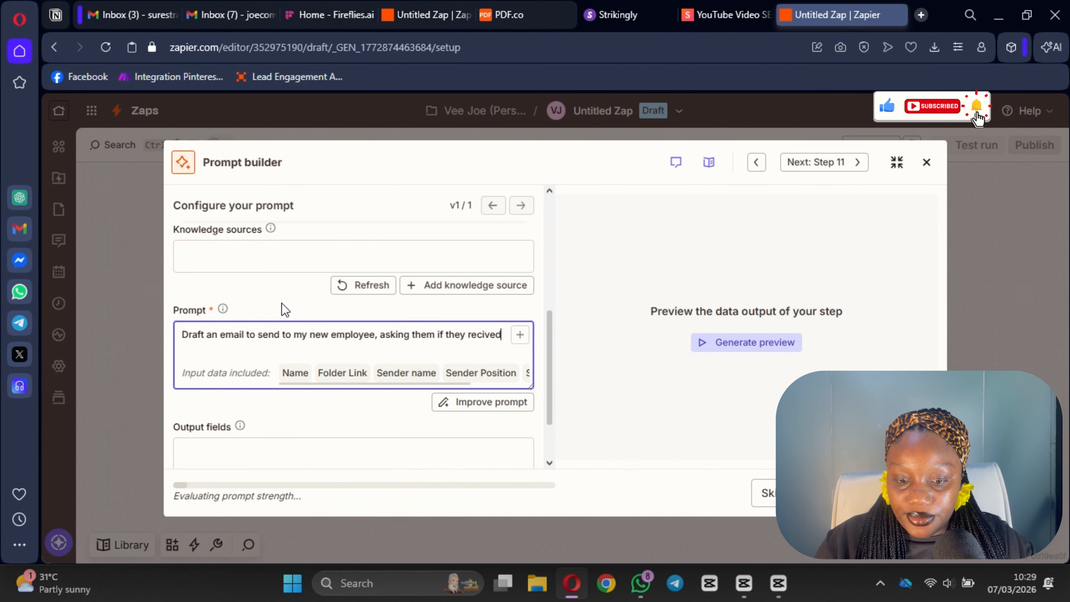
pyautogui.write(' the')
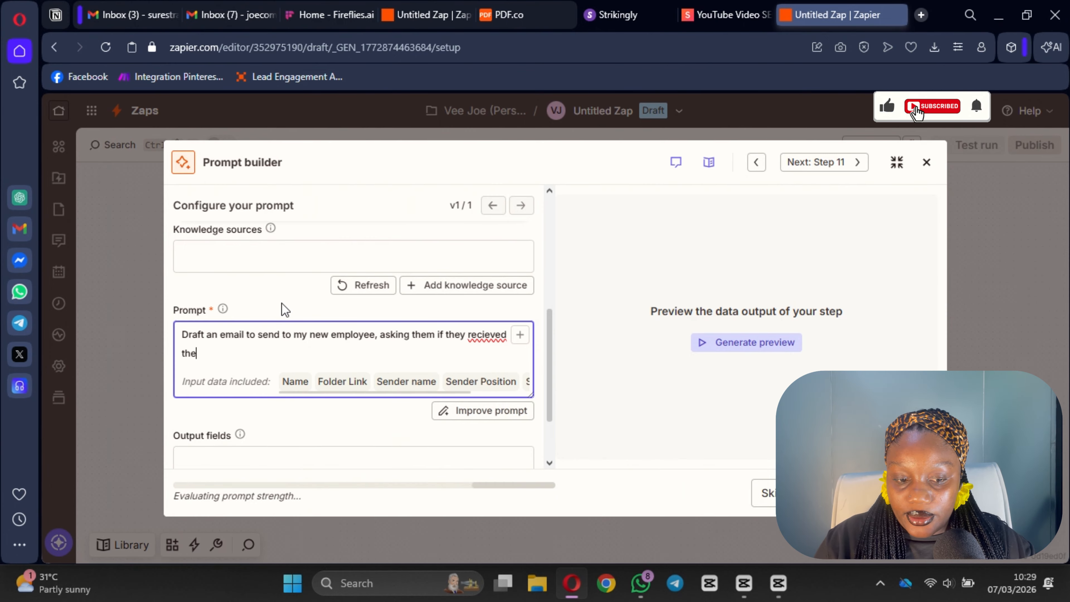
pyautogui.write(' information t')
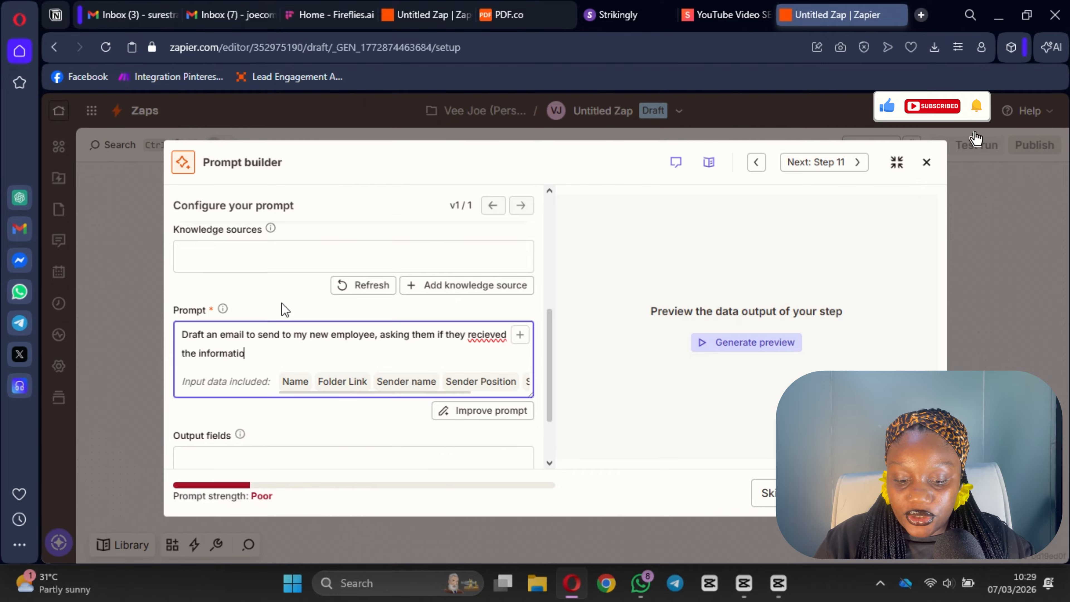
pyautogui.press('BackSpace')
pyautogui.press('BackSpace')
pyautogui.press('BackSpace')
pyautogui.press('BackSpace')
pyautogui.press('BackSpace')
pyautogui.press('BackSpace')
pyautogui.press('BackSpace')
pyautogui.press('BackSpace')
pyautogui.press('BackSpace')
pyautogui.press('BackSpace')
pyautogui.press('BackSpace')
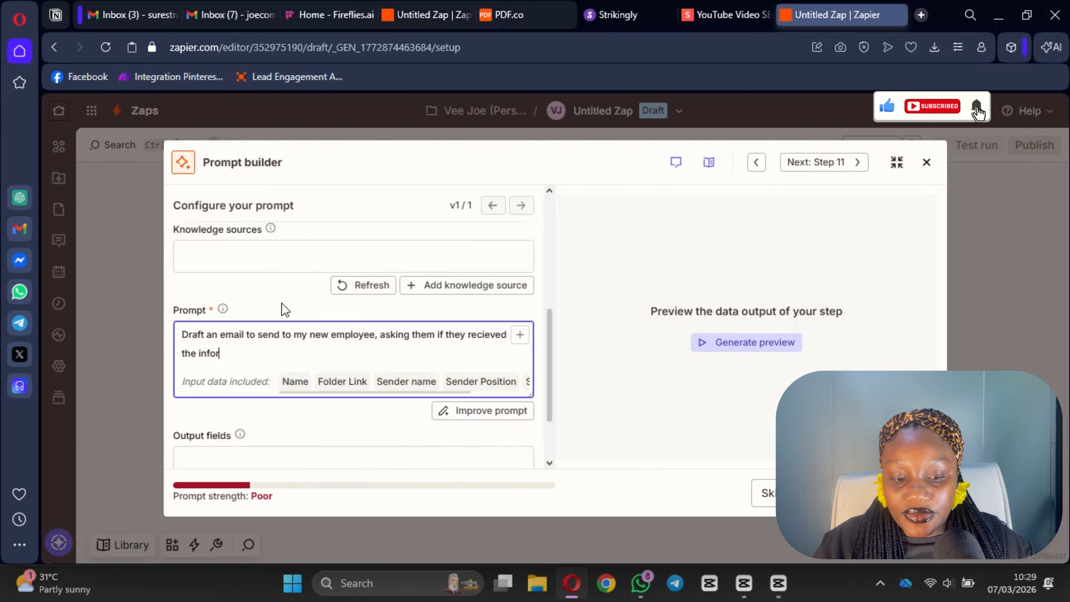
pyautogui.write('vitati')
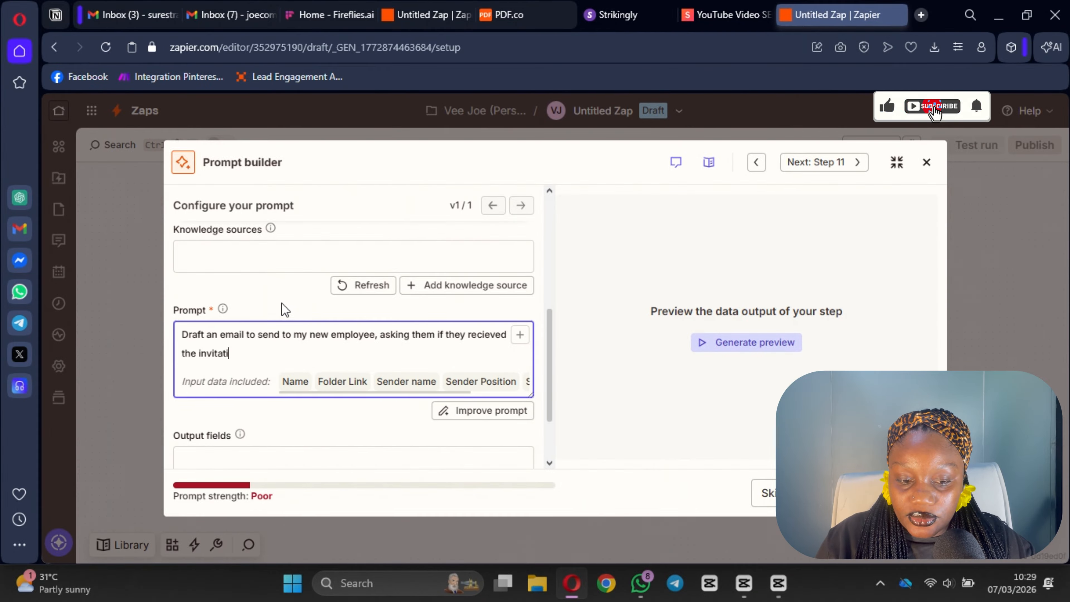
pyautogui.write('on to the slack c')
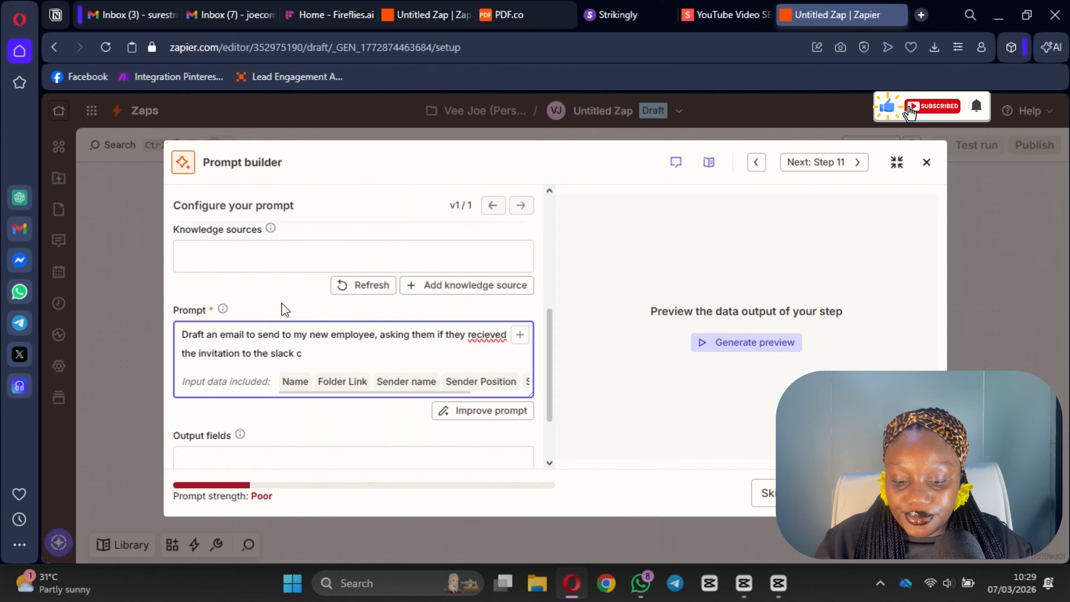
pyautogui.write('hannel. A')
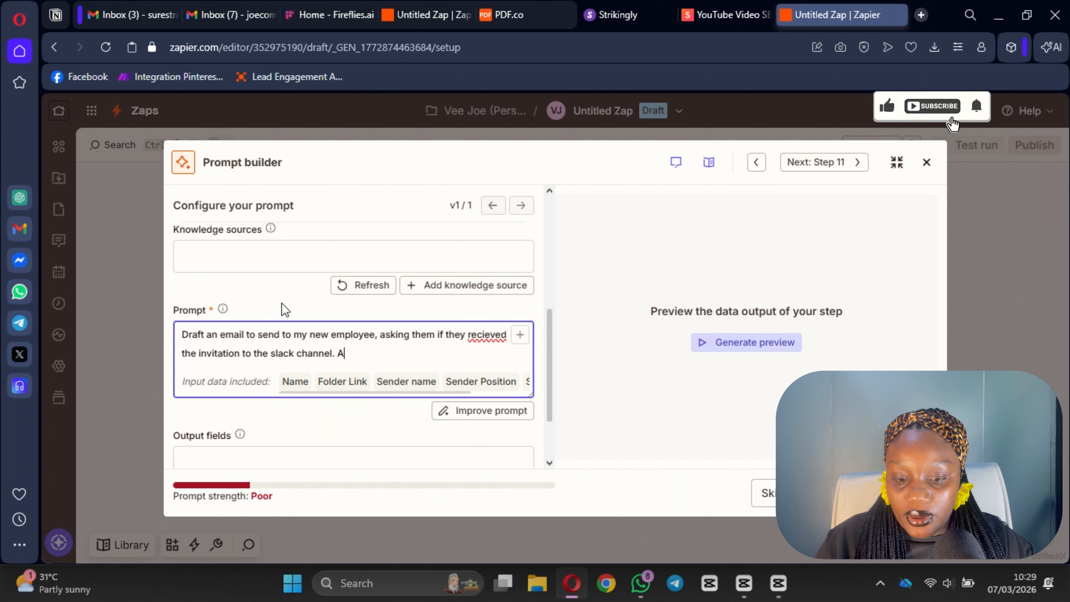
# - Add "And also inform them to upload their certificates, to the company drive in the folder link provided in the email." to the prompt
pyautogui.write('nd also inform the,')
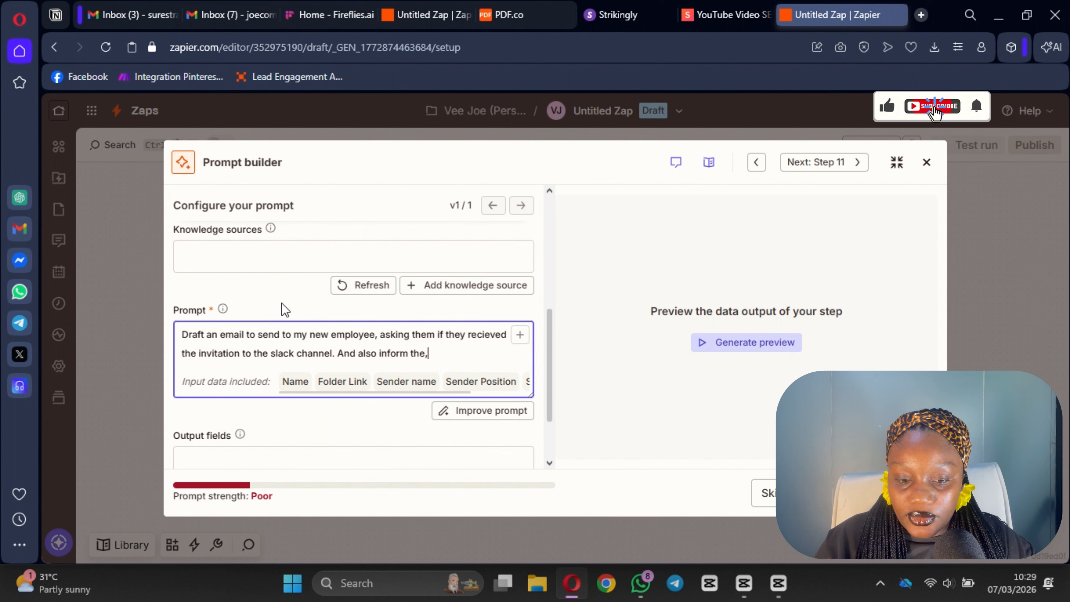
pyautogui.press('BackSpace')
pyautogui.write('m to ')
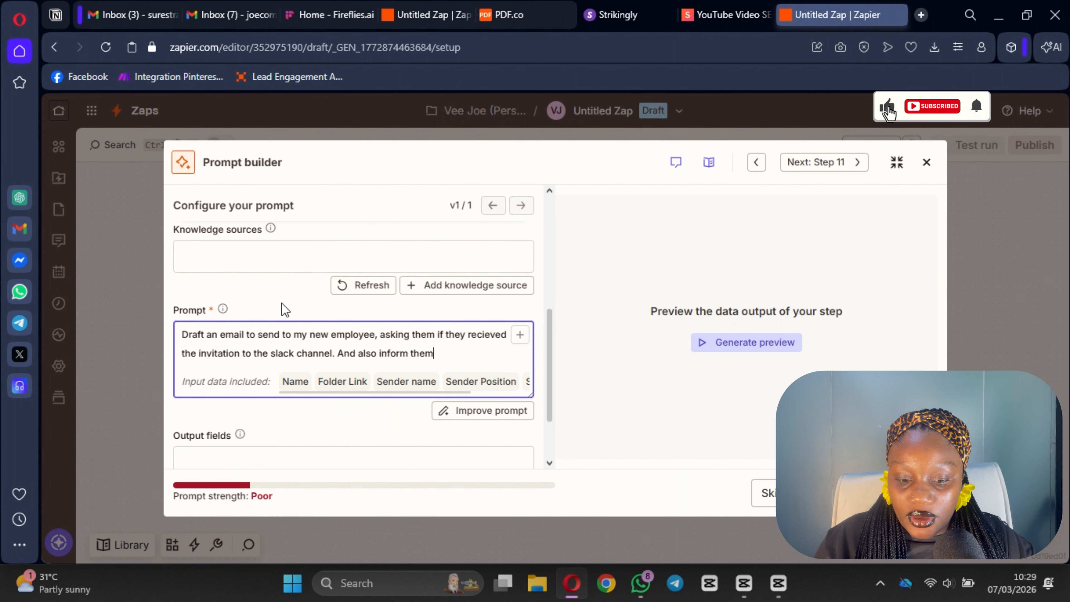
pyautogui.write('u')
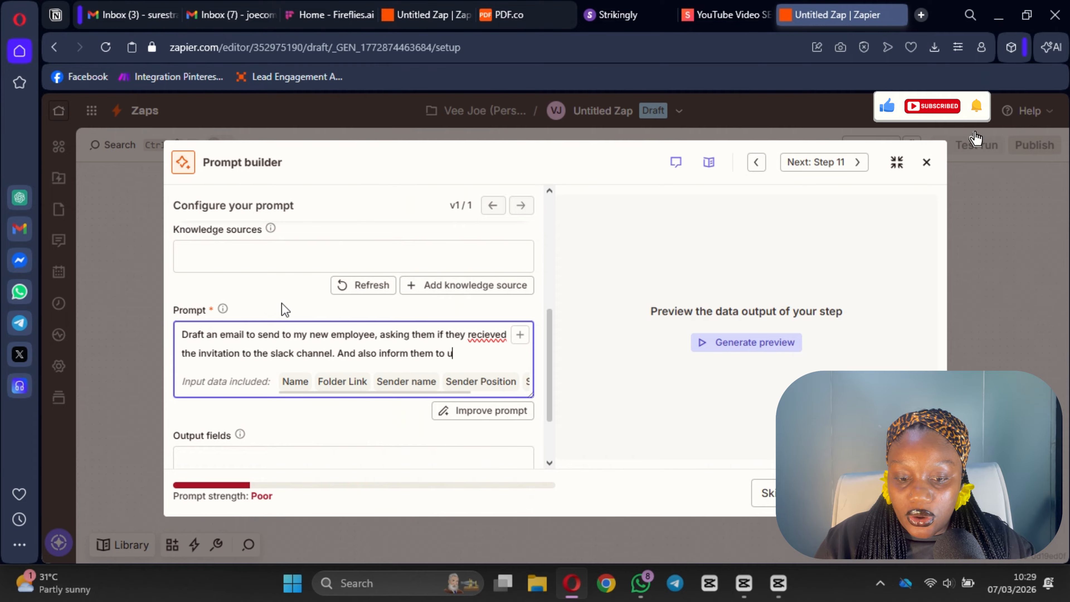
pyautogui.write('pload the')
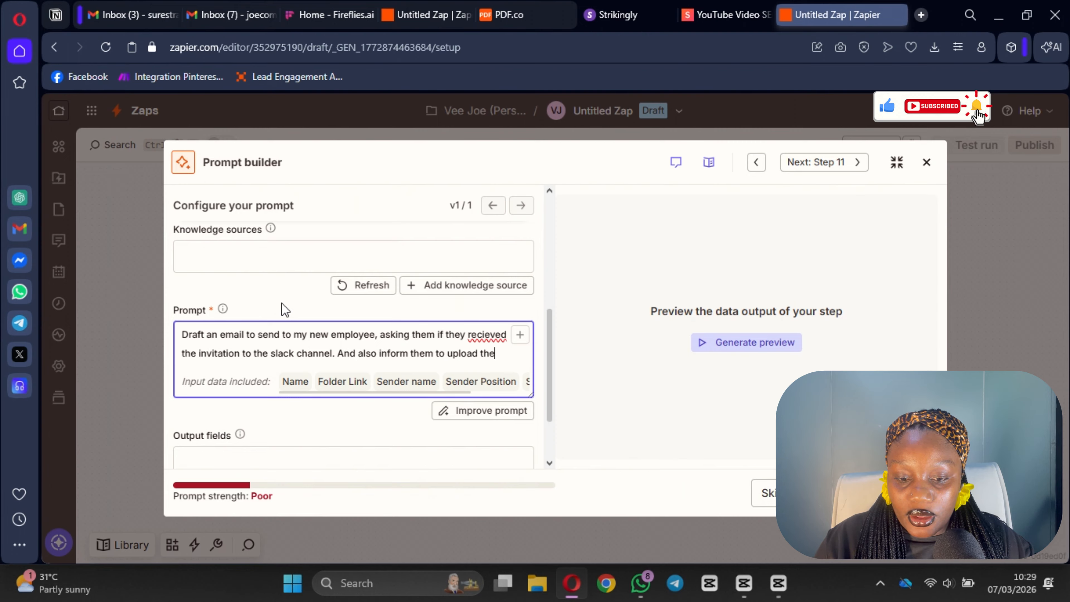
pyautogui.write('ir cer')
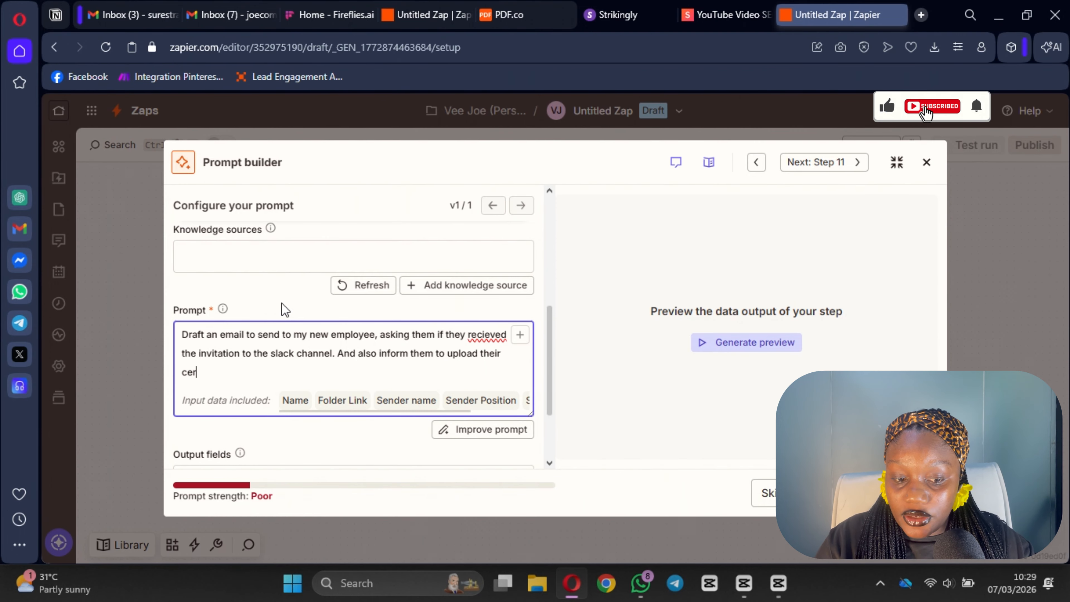
pyautogui.write('tificates, t')
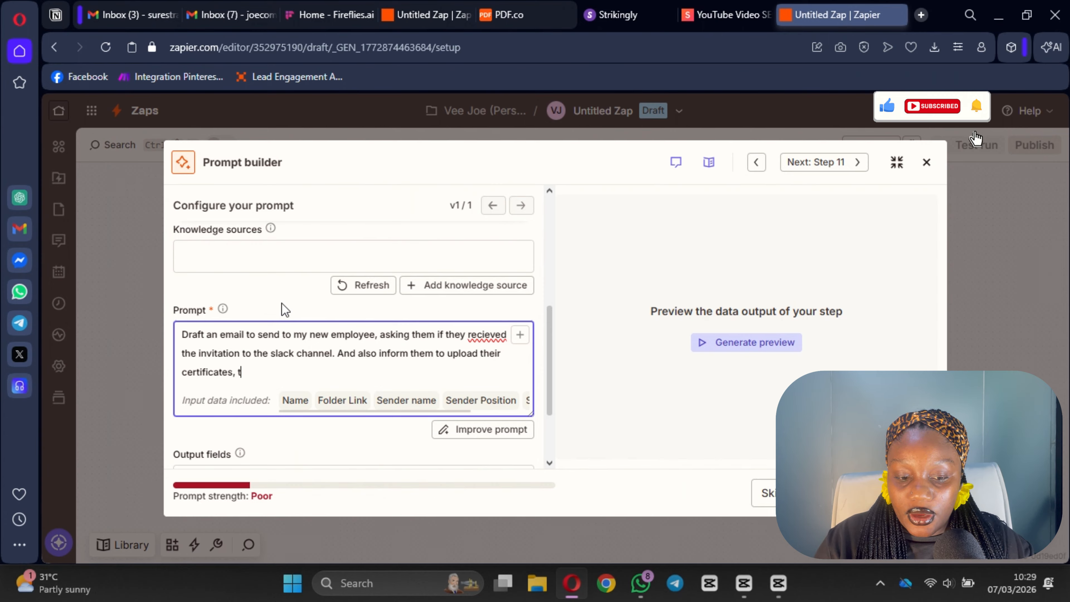
pyautogui.write('o the comp')
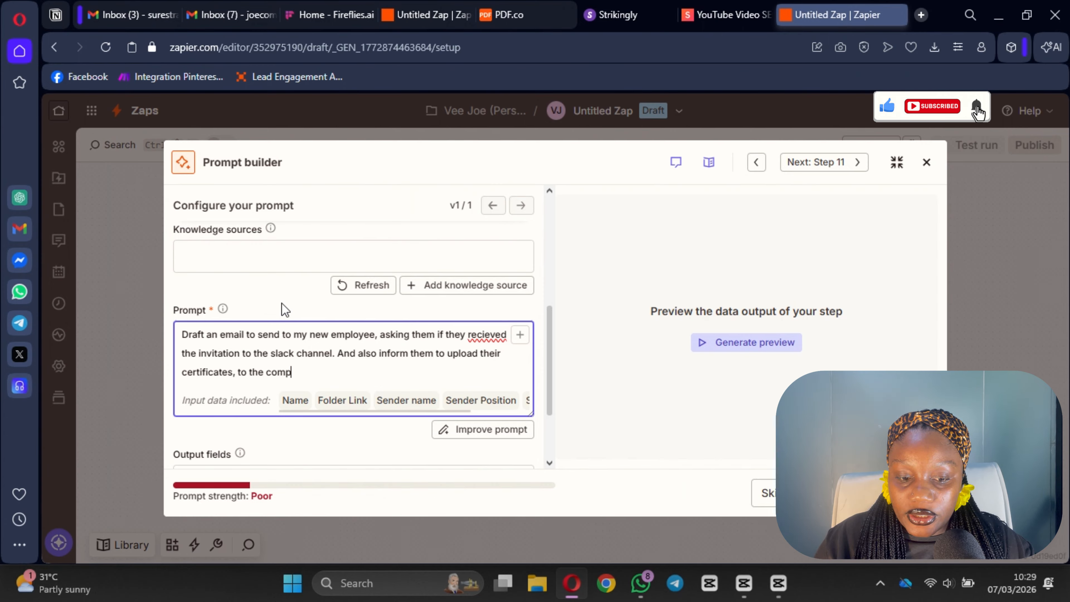
pyautogui.write('any drive o')
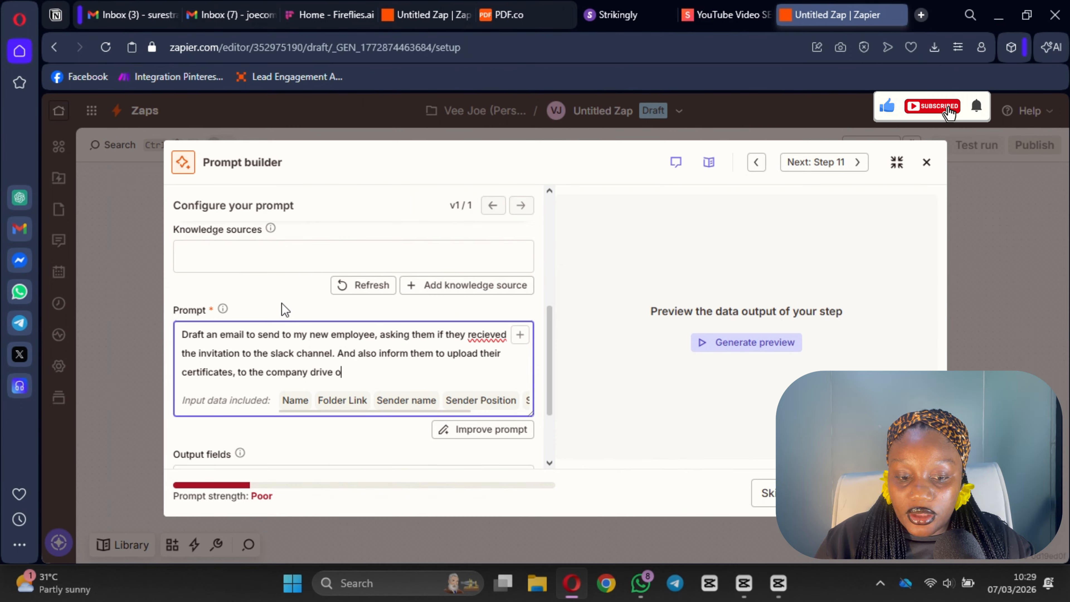
pyautogui.press('BackSpace')
pyautogui.write('in the')
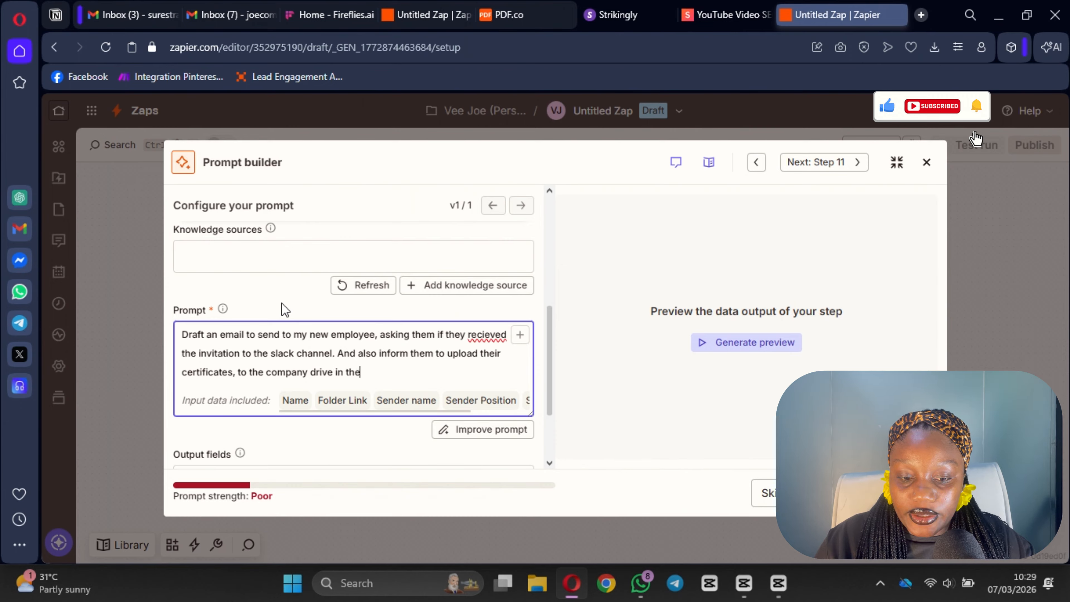
pyautogui.write(' folder link')
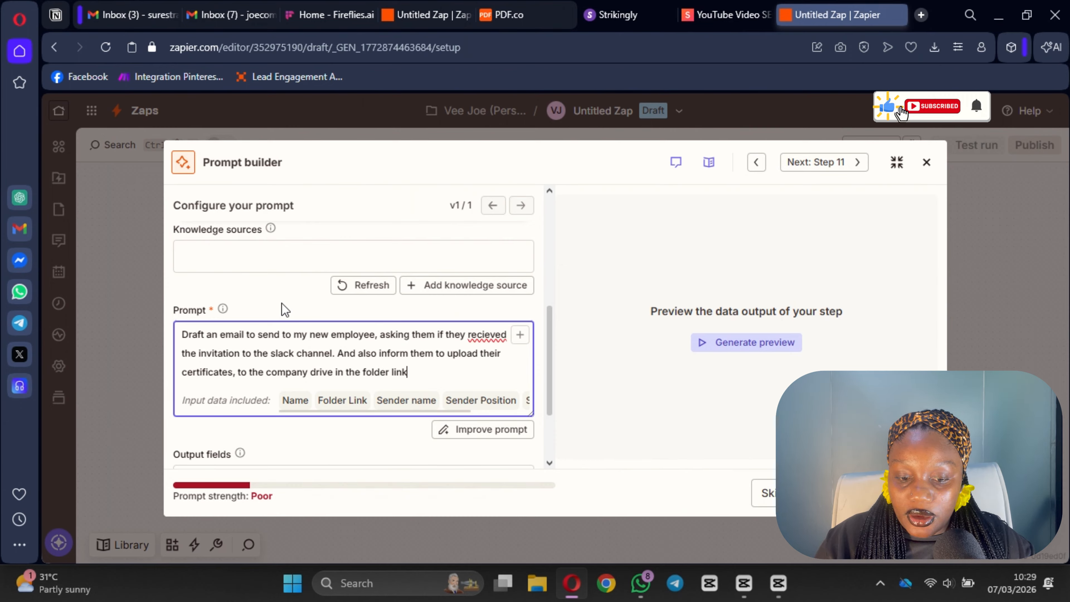
pyautogui.write(' provide')
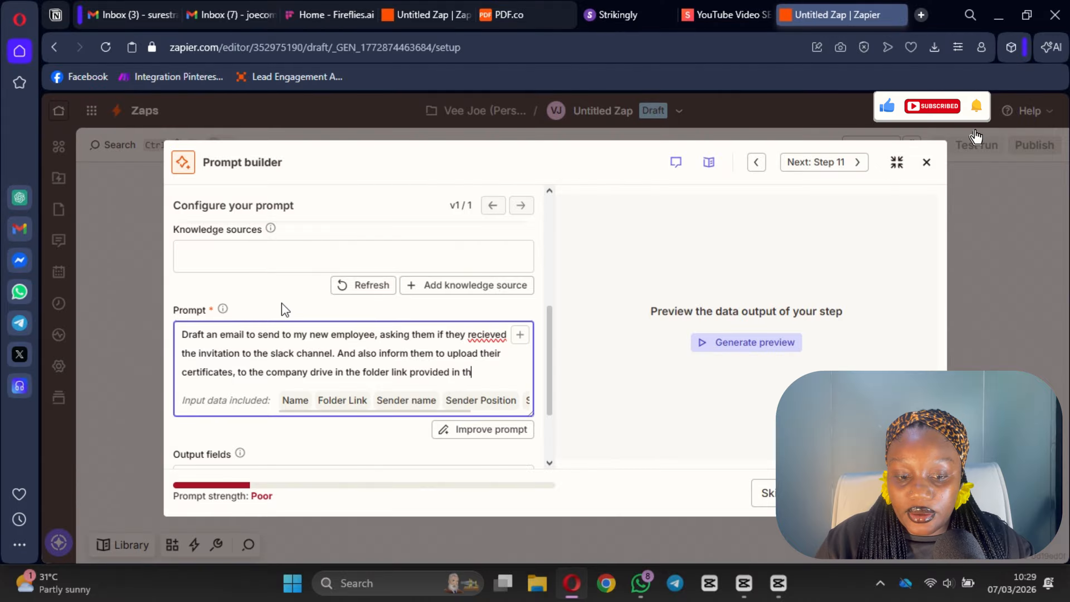
pyautogui.write('.')
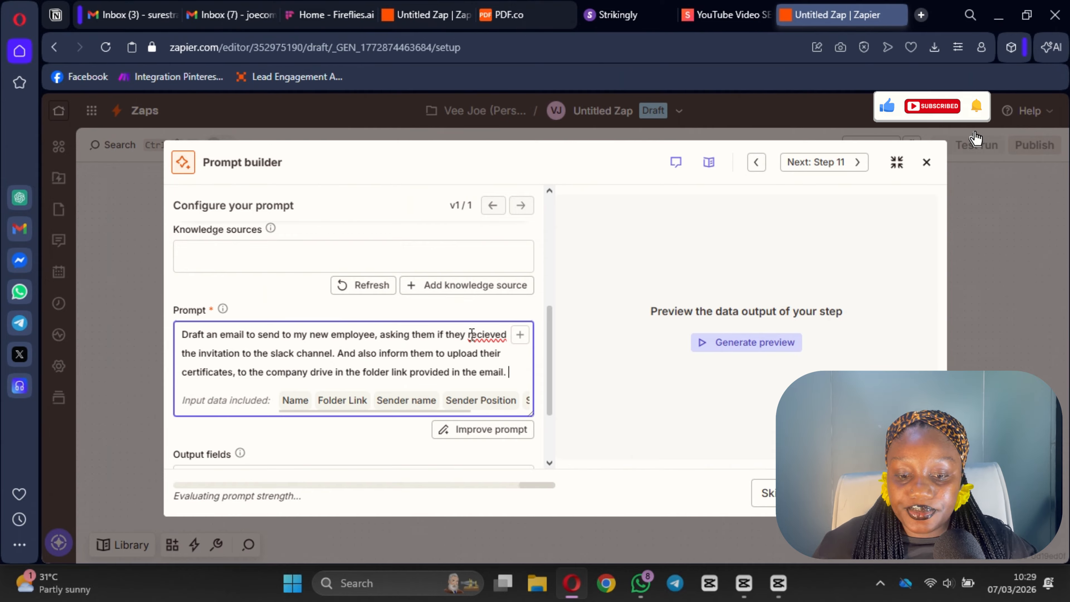
# - Try to correct the misspelled word "recieved" in the prompt
pyautogui.moveTo(490, 343); pyautogui.dragTo(483, 342)
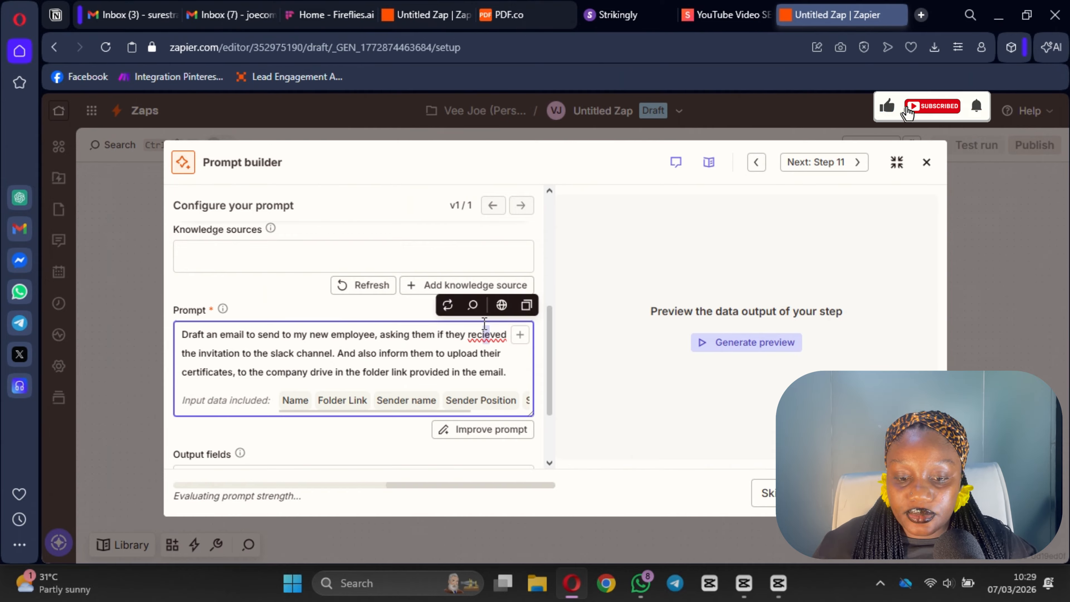
pyautogui.rightClick(495, 341)
pyautogui.click(522, 94)
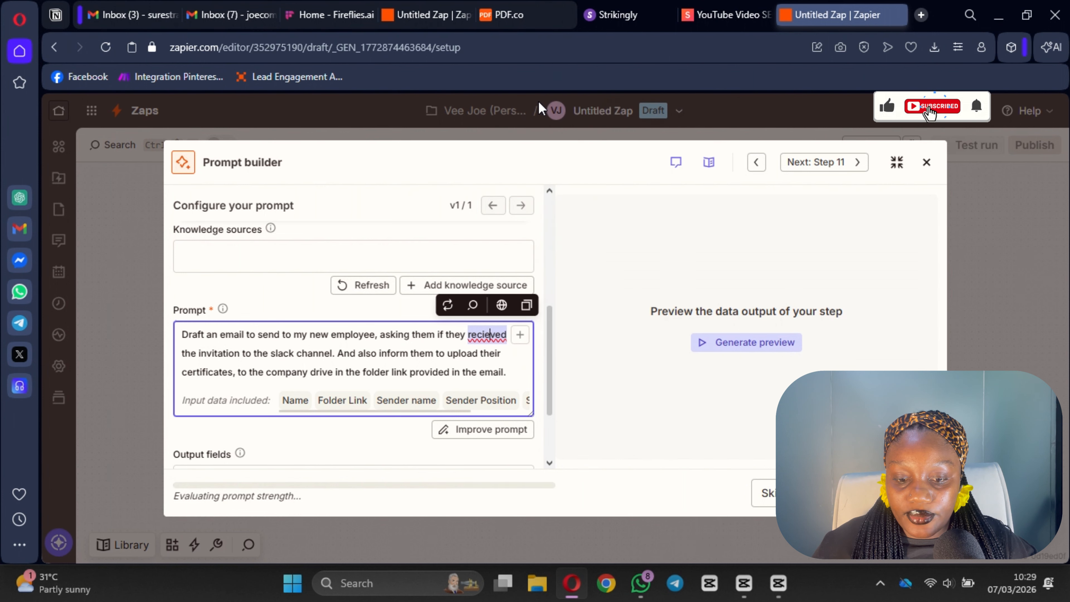
# - Have the AI improve the drafted prompt and review the rewritten text
pyautogui.click(471, 431)
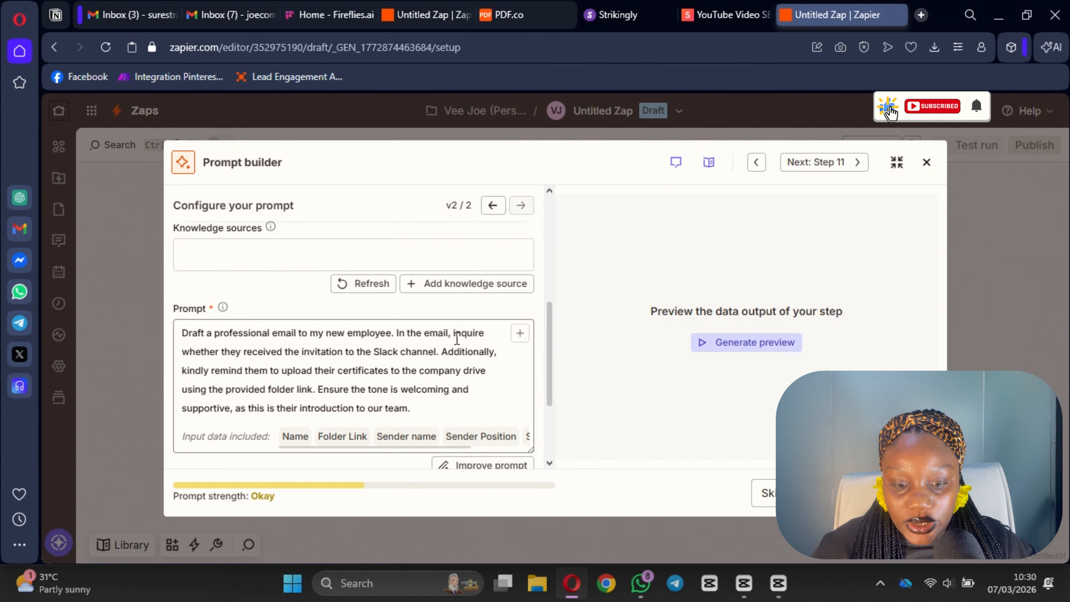
pyautogui.scroll(-3, 312, 375)
pyautogui.scroll(3, 292, 383)
pyautogui.scroll(-2, 252, 358)
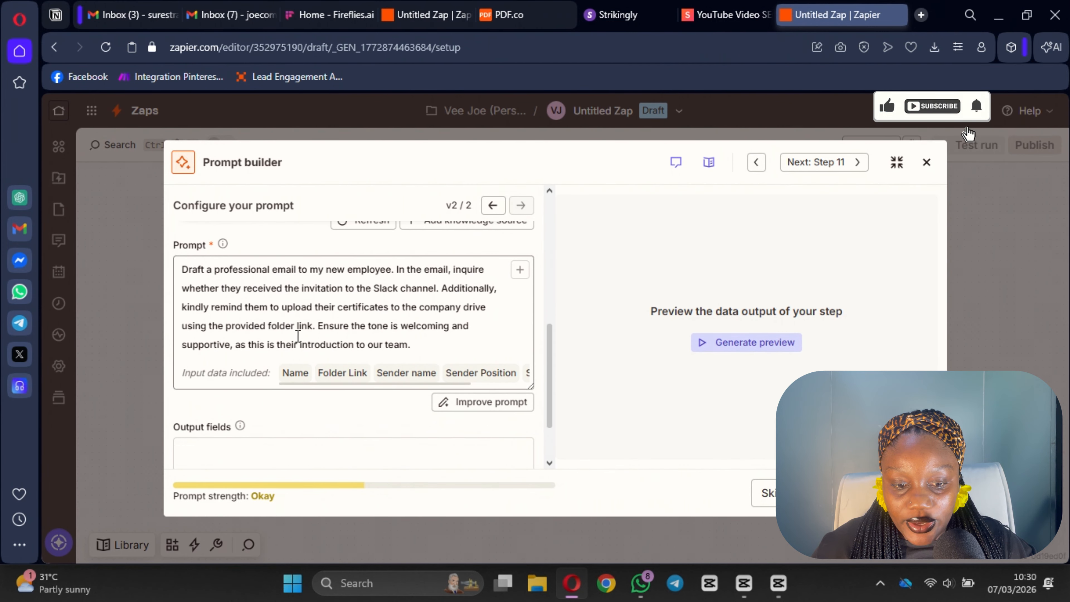
# - Add a text output field named Email Subject with the description "This is the subject of the email"
pyautogui.scroll(-2, 361, 333)
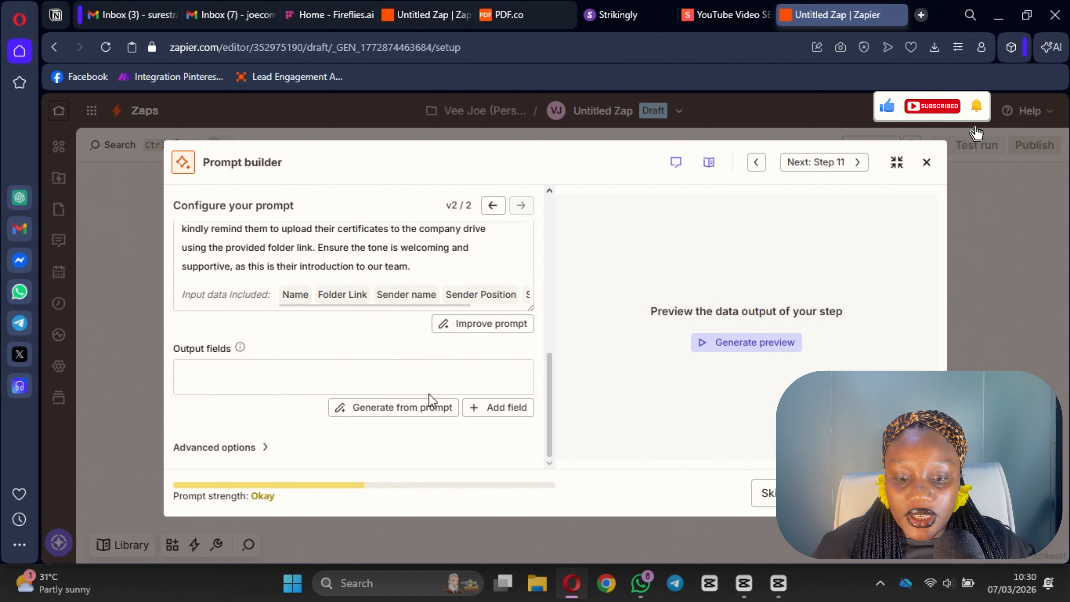
pyautogui.click(507, 407)
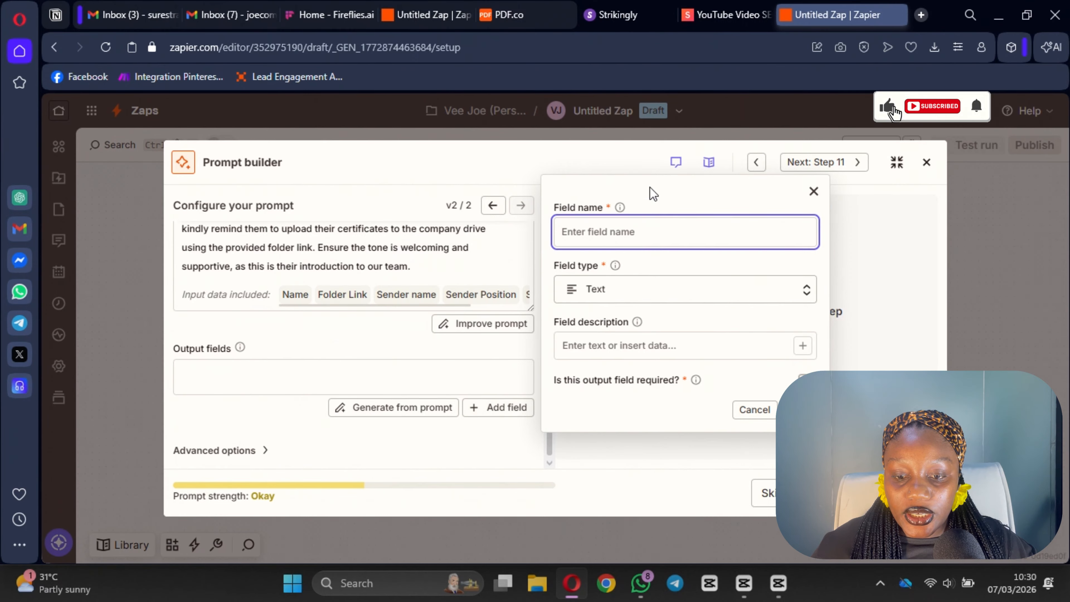
pyautogui.write('Email Subject')
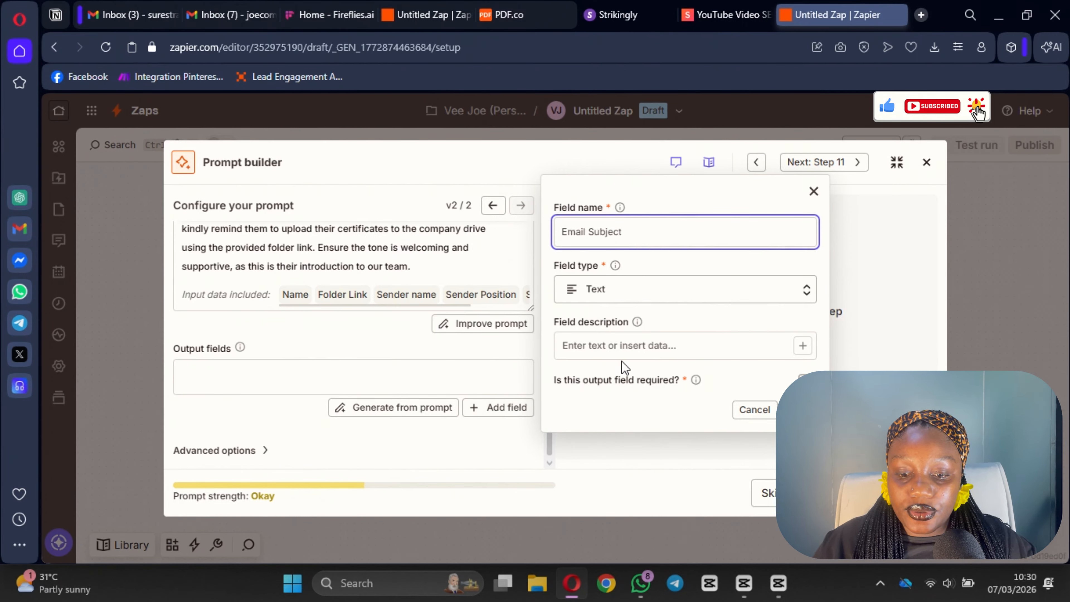
pyautogui.click(615, 353)
pyautogui.write('This is the subject of the email')
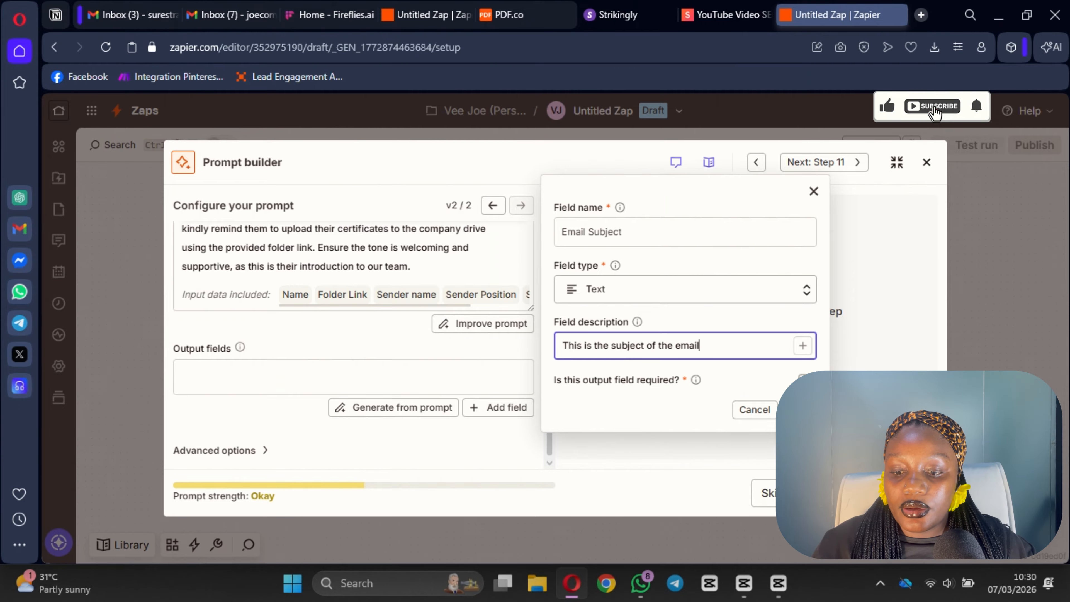
pyautogui.click(798, 410)
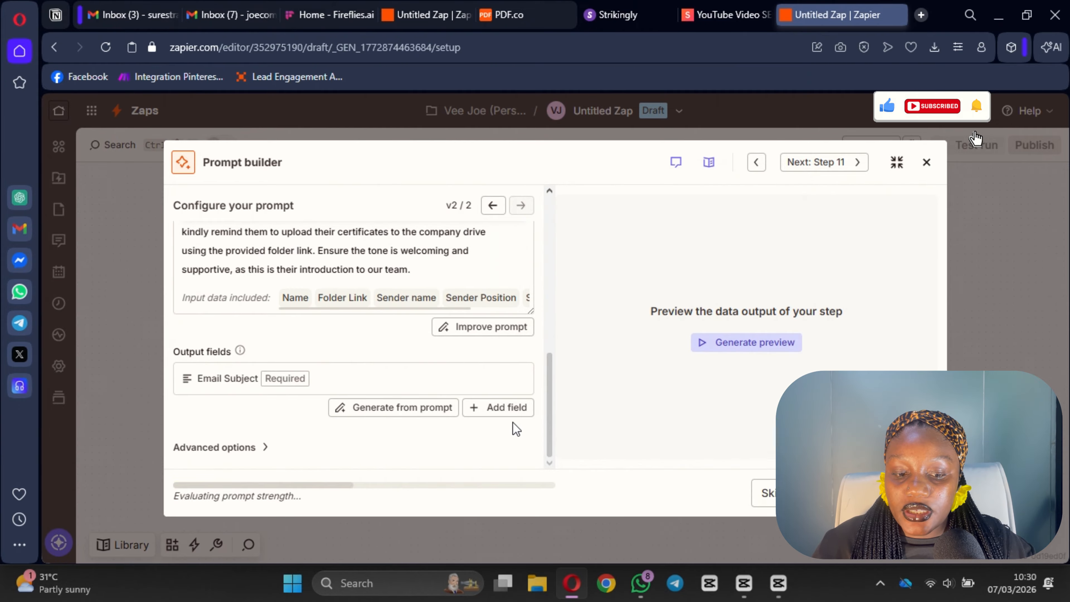
# - Add a required text output field named Email Body with the description "This is the body of the email"
pyautogui.click(505, 408)
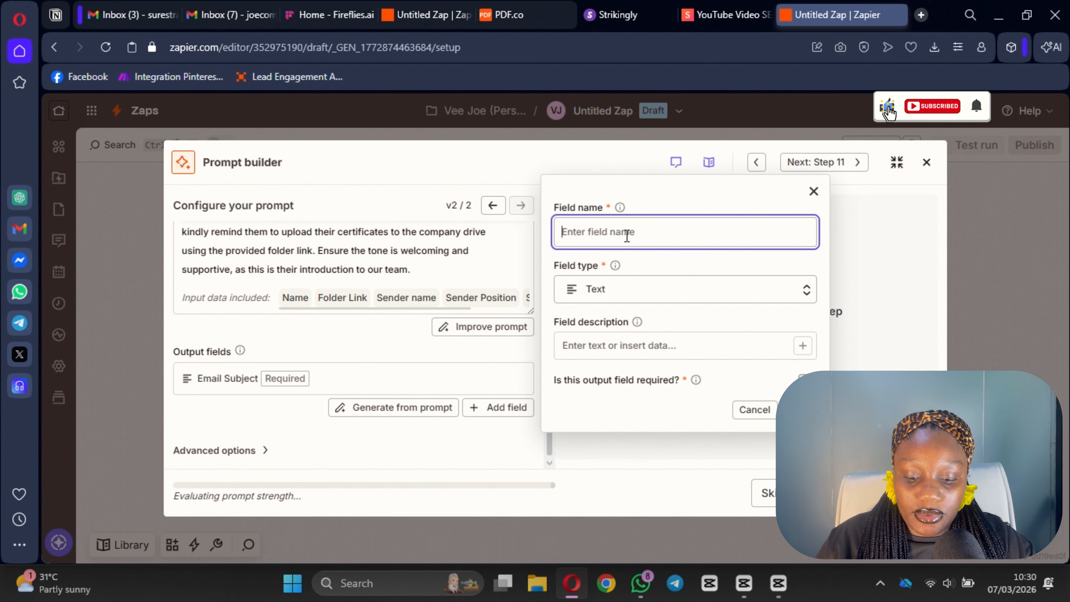
pyautogui.write('Email Boday')
pyautogui.press('BackSpace')
pyautogui.press('BackSpace')
pyautogui.press('BackSpace')
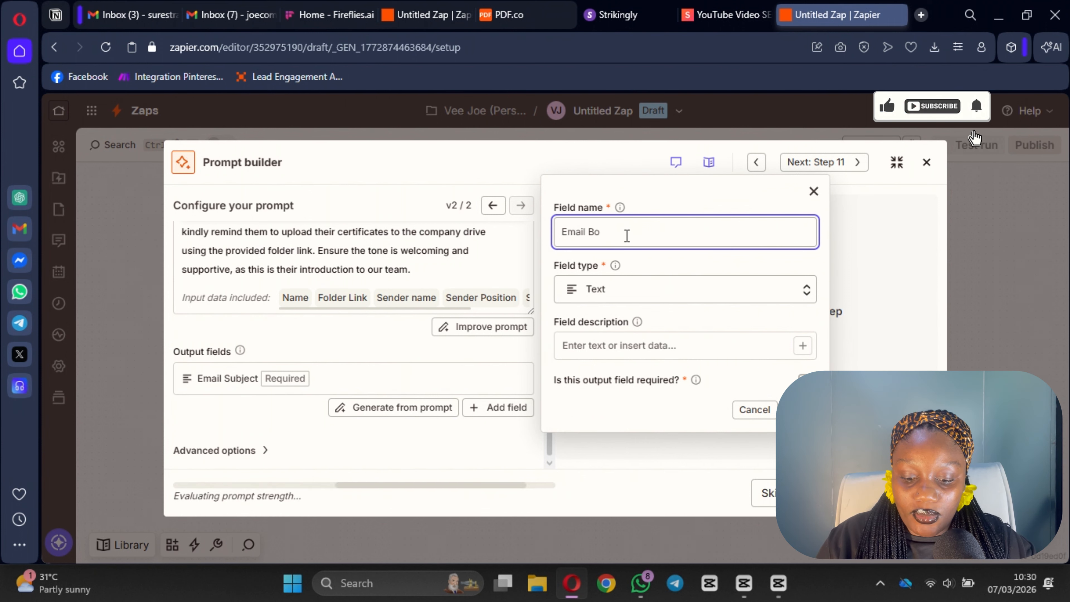
pyautogui.write('dy')
pyautogui.click(601, 350)
pyautogui.write('T')
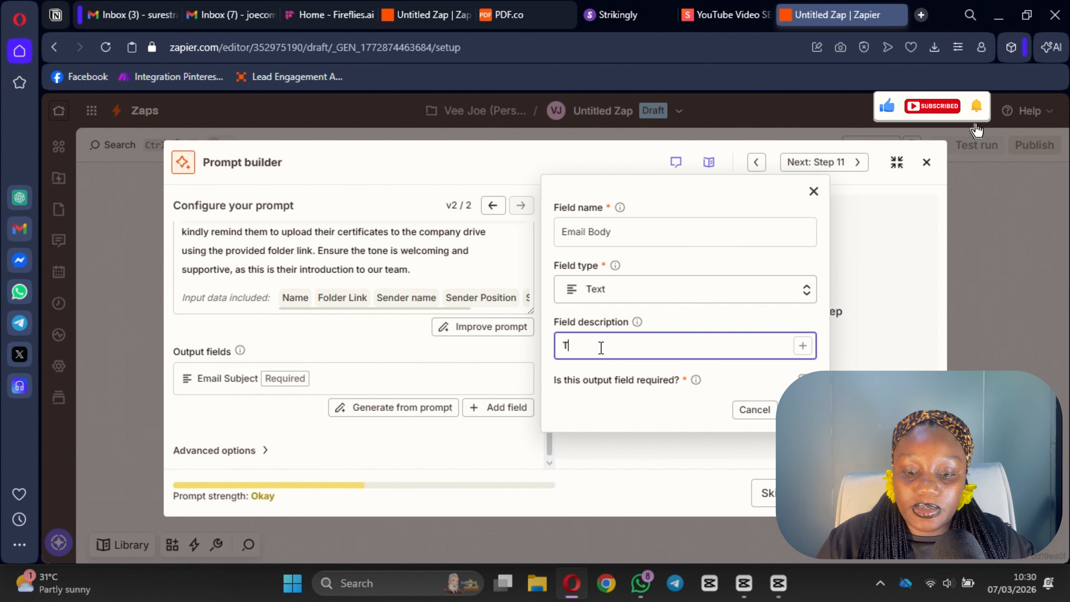
pyautogui.write('his is the body of the email')
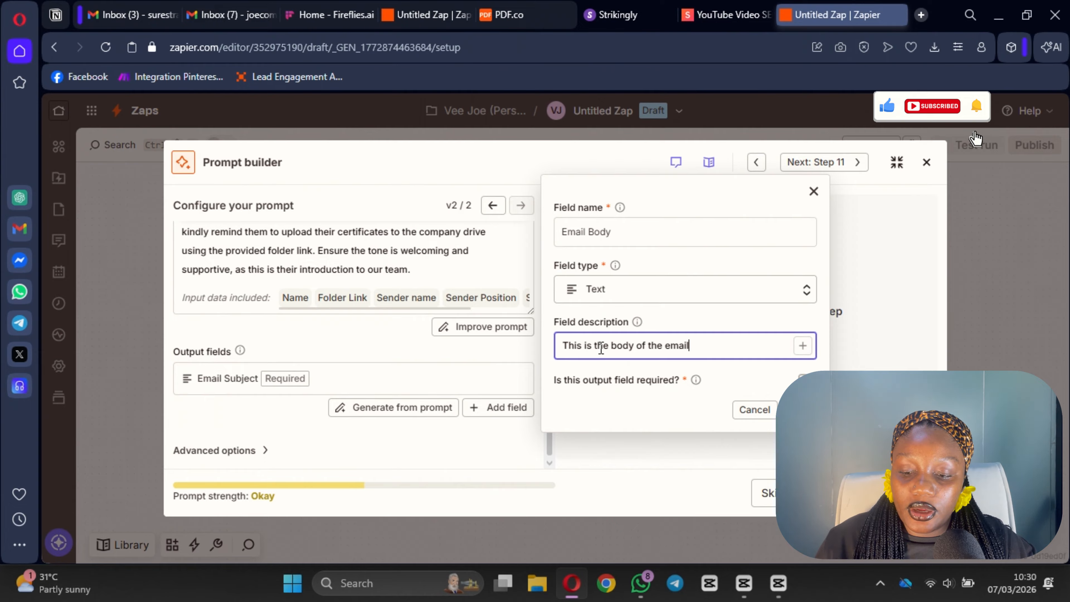
pyautogui.click(807, 380)
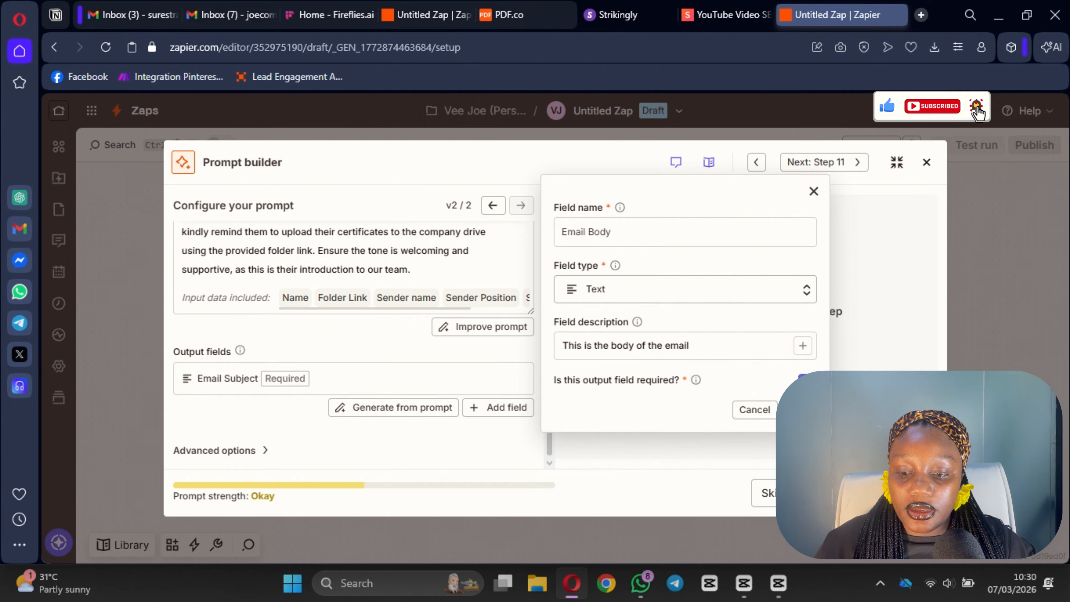
pyautogui.click(800, 409)
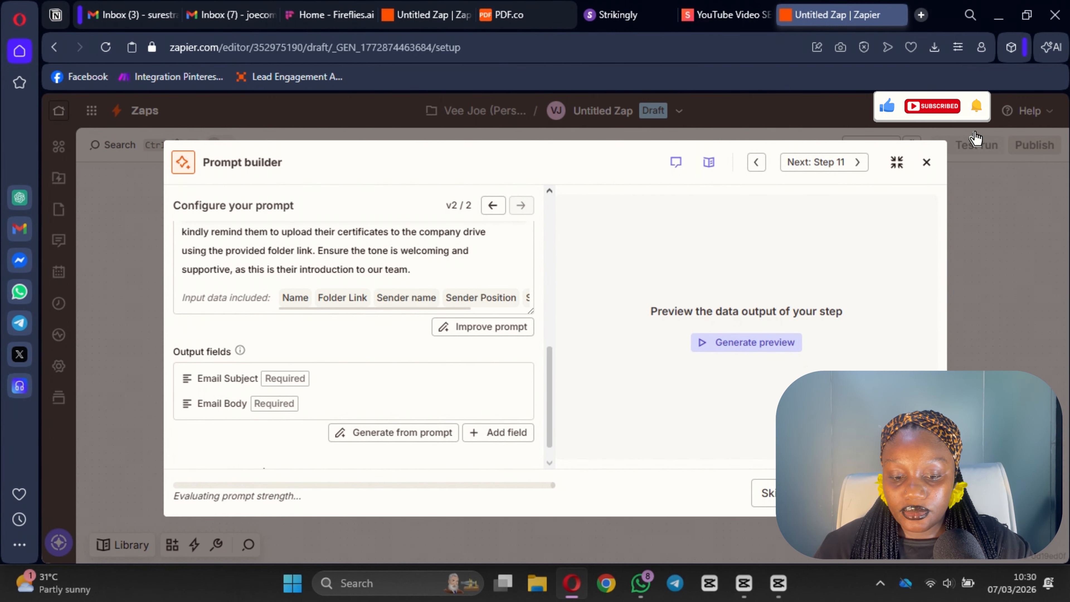
# - Generate a preview of the prompt output and review the drafted email from subject line to sign-off
pyautogui.click(747, 343)
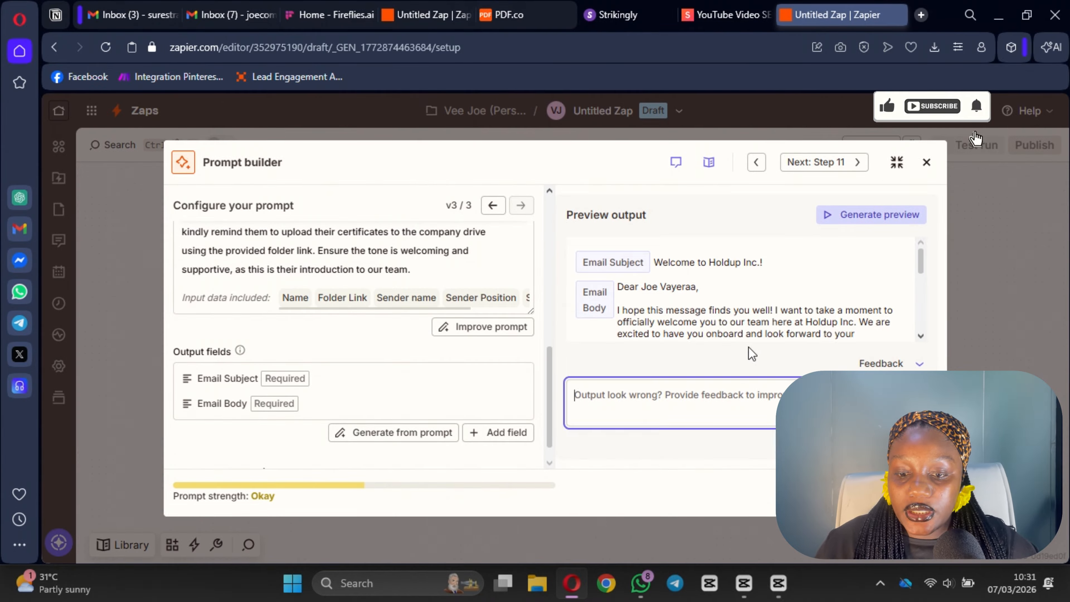
pyautogui.moveTo(771, 336); pyautogui.dragTo(698, 303)
pyautogui.click(679, 310)
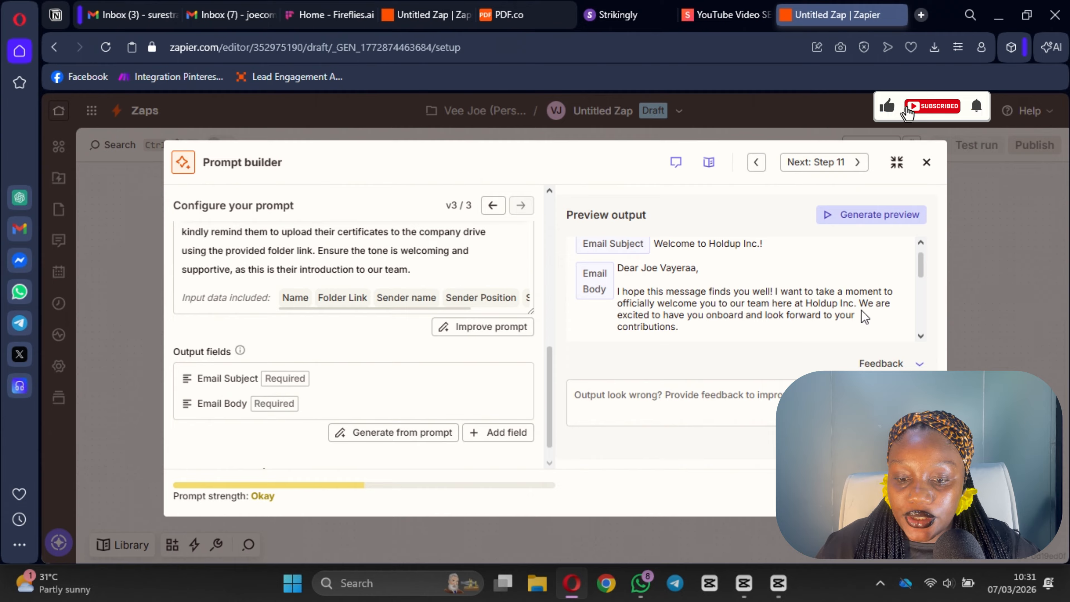
pyautogui.scroll(-3, 796, 307)
pyautogui.scroll(3, 821, 309)
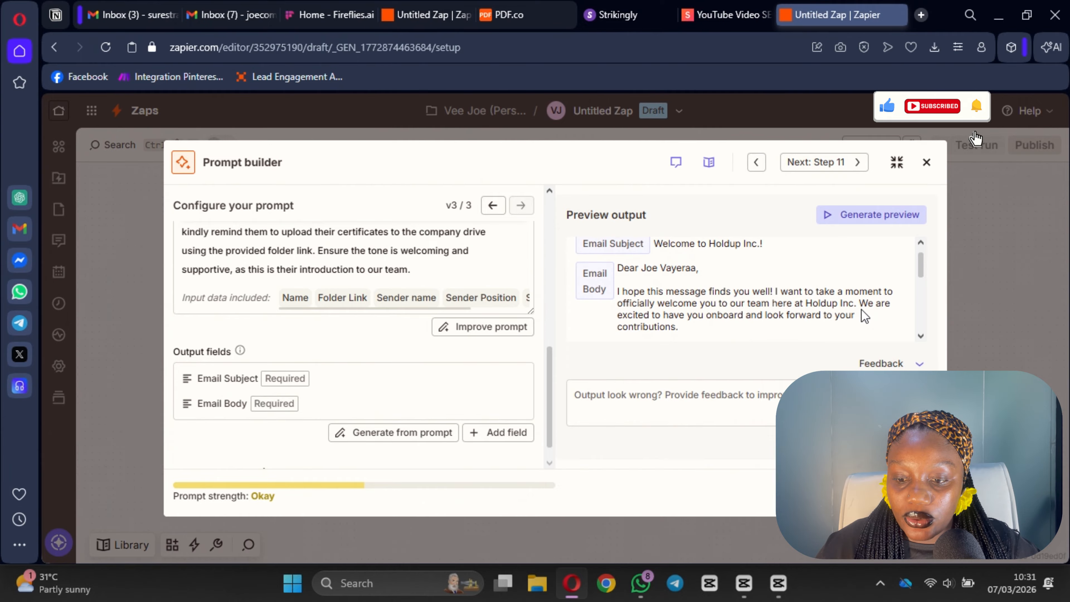
pyautogui.scroll(-5, 674, 305)
pyautogui.scroll(2, 666, 303)
pyautogui.scroll(-2, 698, 275)
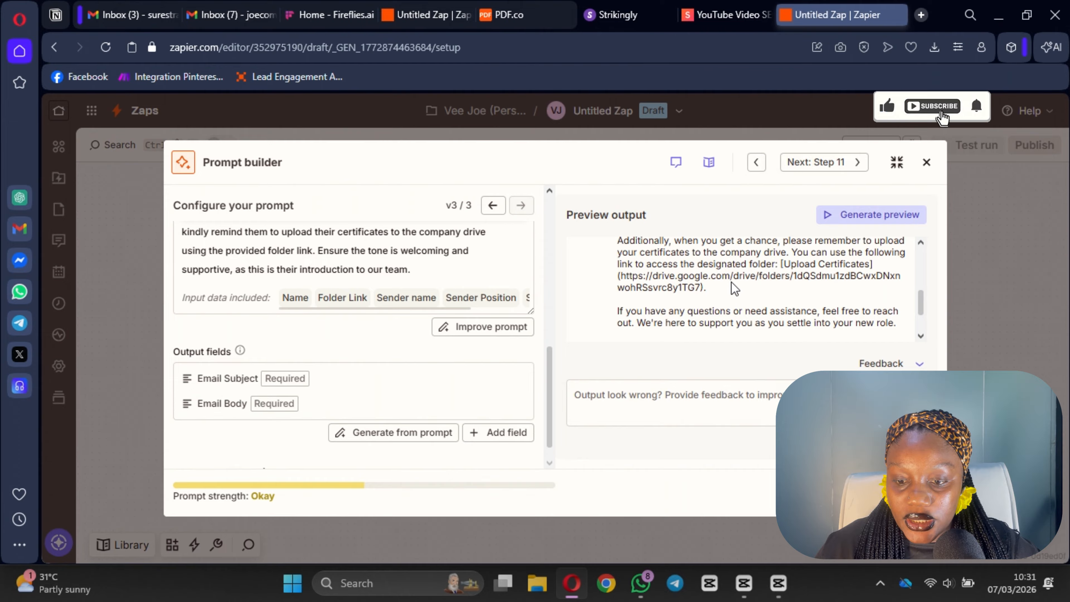
pyautogui.scroll(-5, 716, 312)
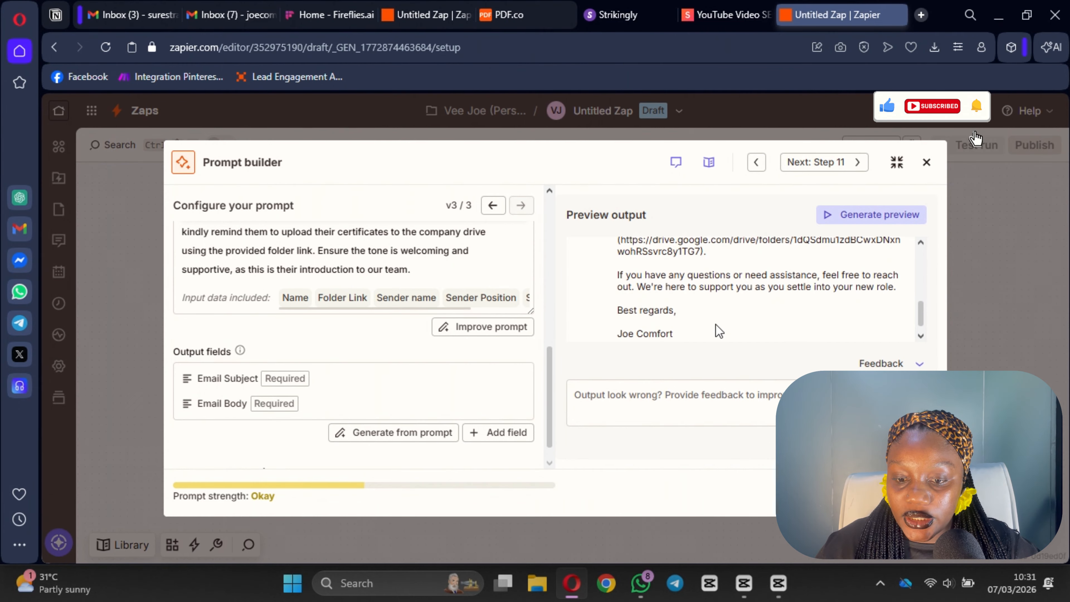
pyautogui.scroll(3, 759, 295)
pyautogui.scroll(-3, 769, 297)
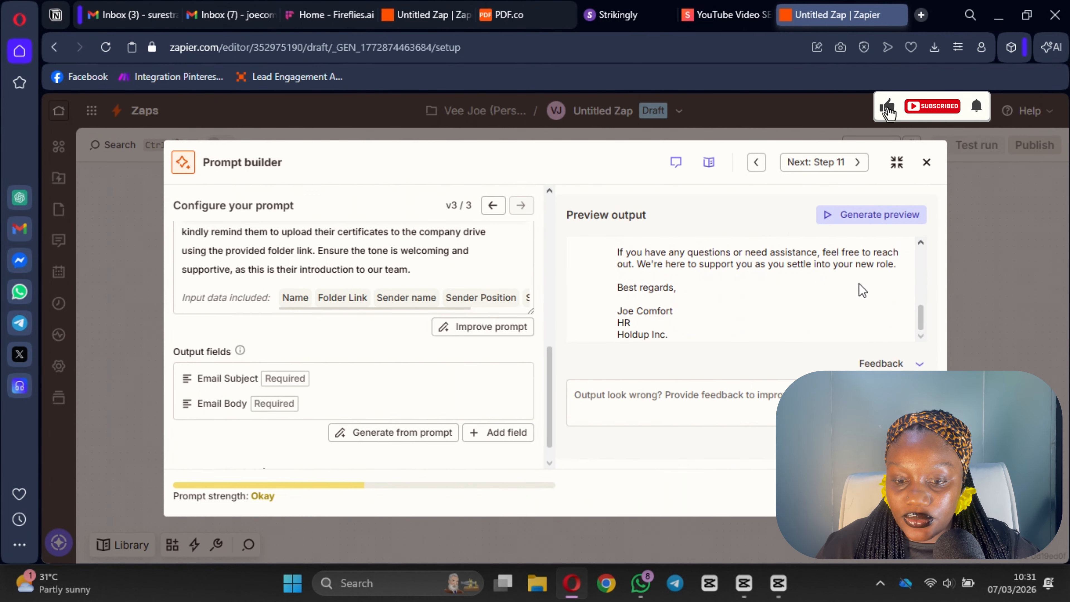
pyautogui.scroll(4, 716, 309)
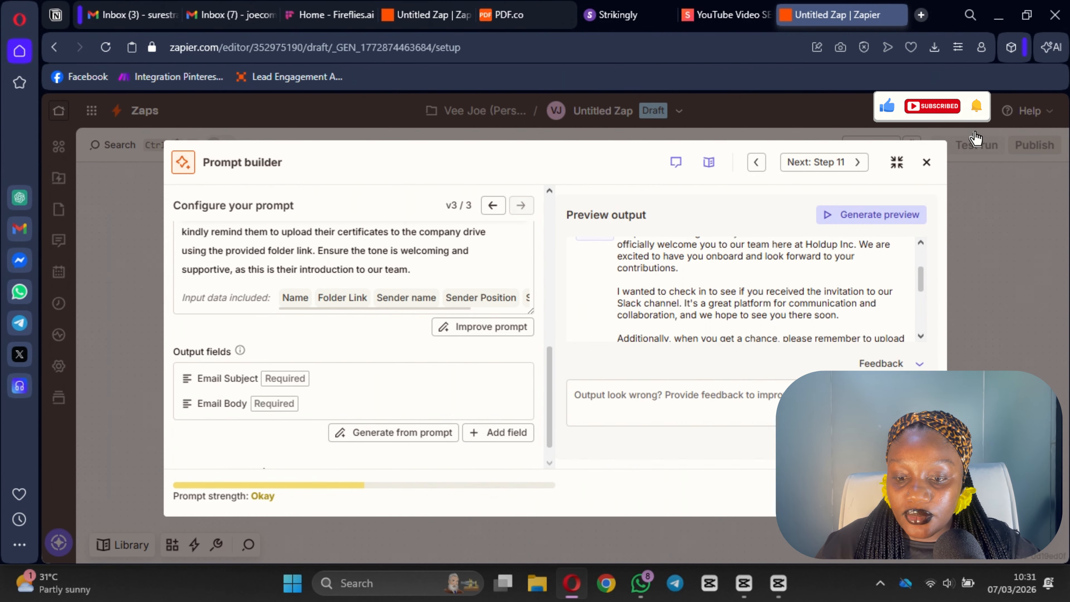
# - Finish the AI prompt setup and close the prompt builder
pyautogui.click(908, 495)
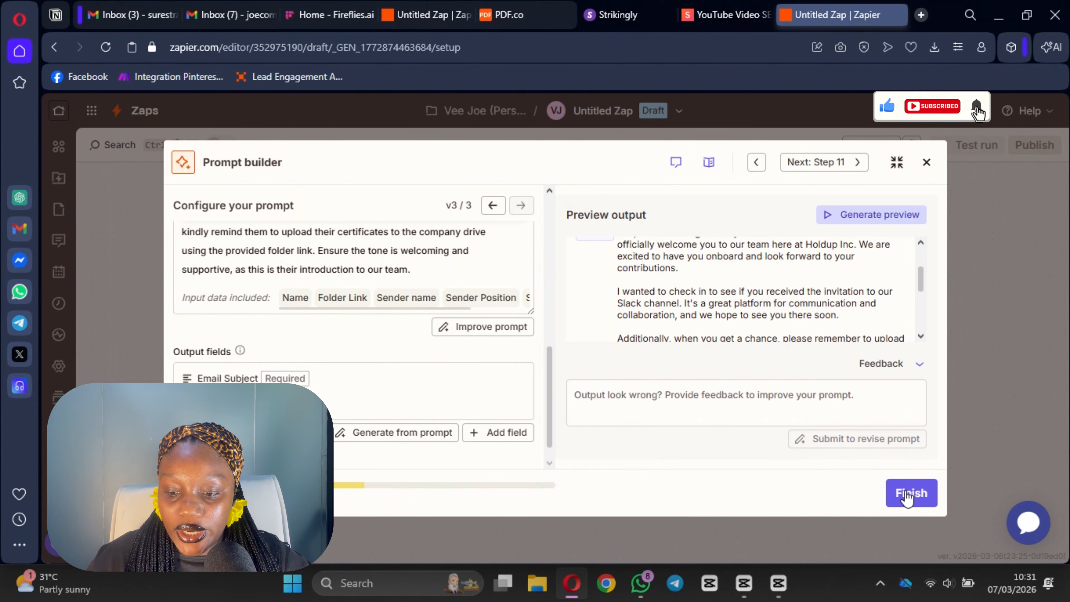
pyautogui.click(889, 490)
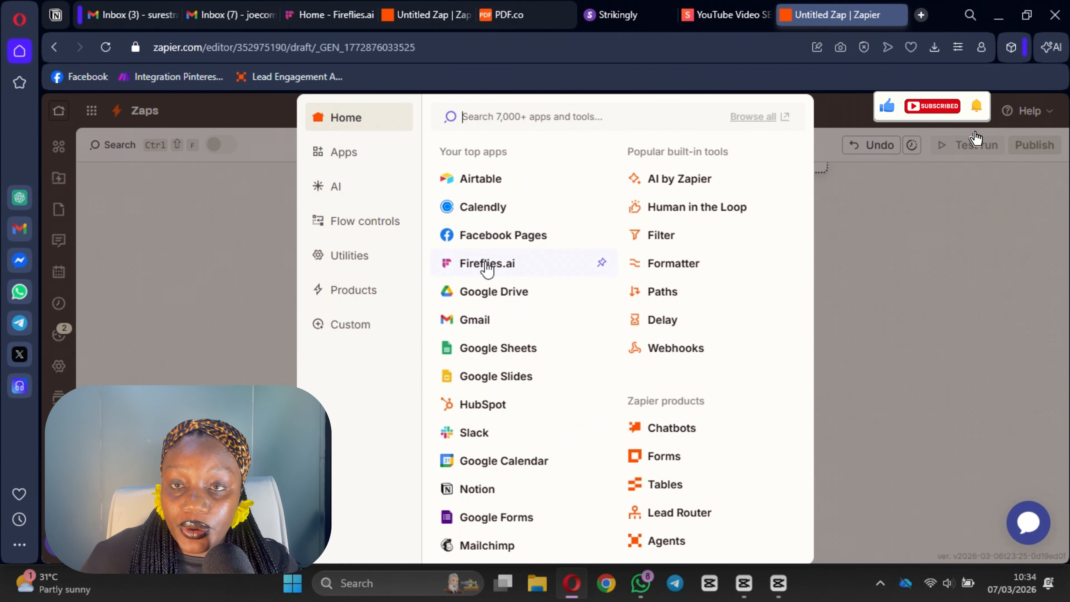
# - Set up step 11 as a Gmail action with the Send Email event and continue to its configuration
pyautogui.click(476, 322)
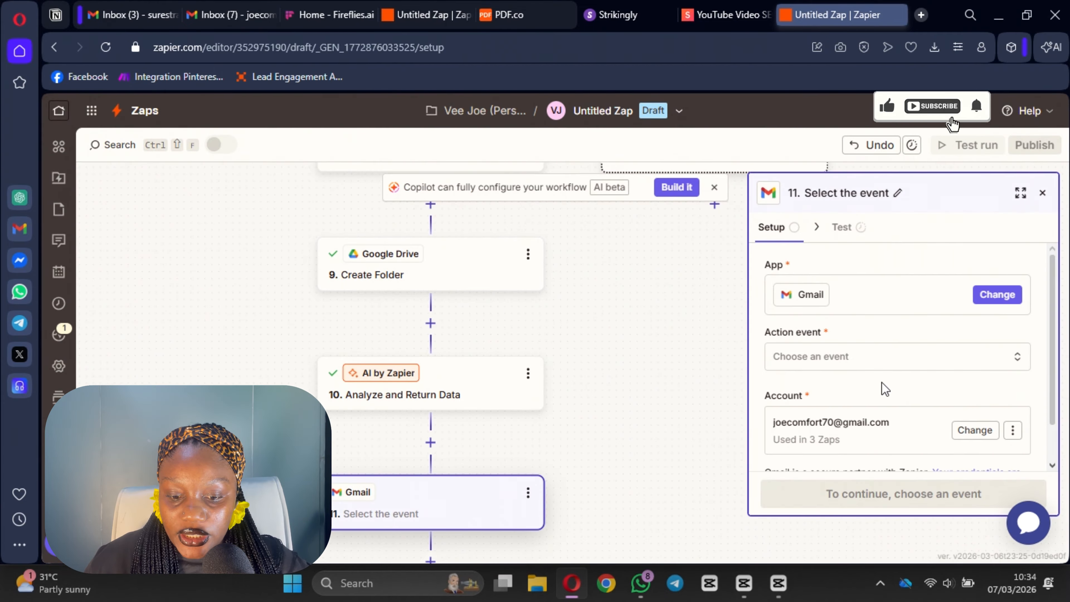
pyautogui.click(856, 361)
pyautogui.scroll(-5, 619, 443)
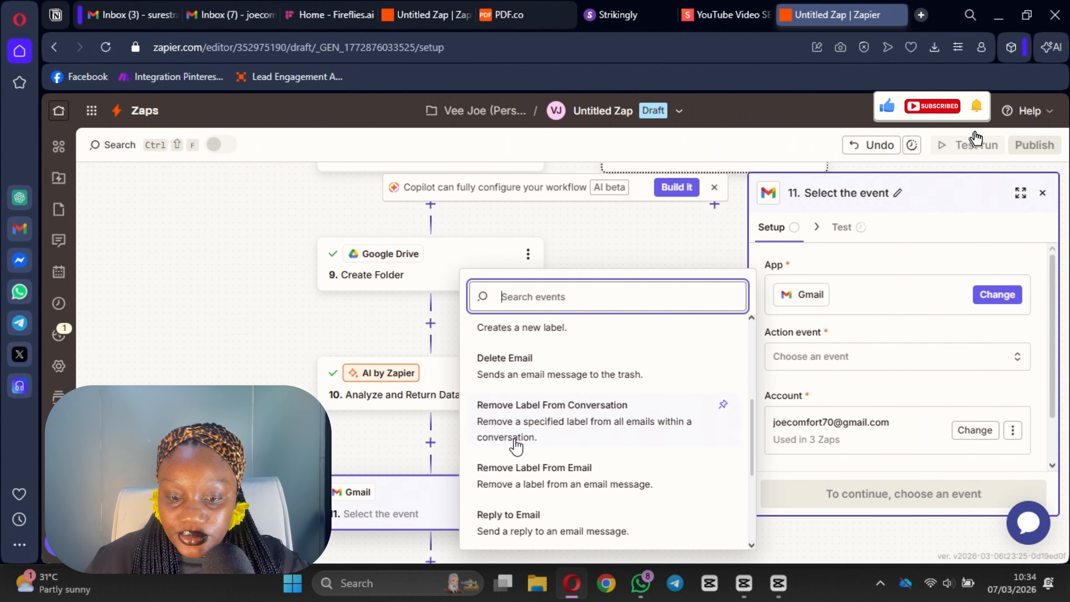
pyautogui.scroll(-1, 550, 467)
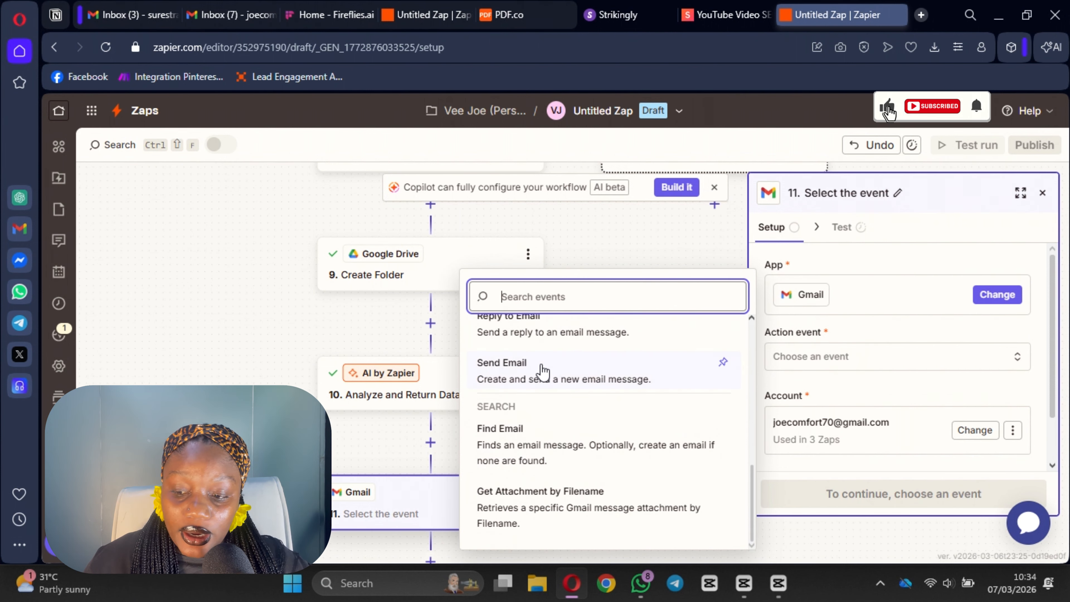
pyautogui.click(542, 370)
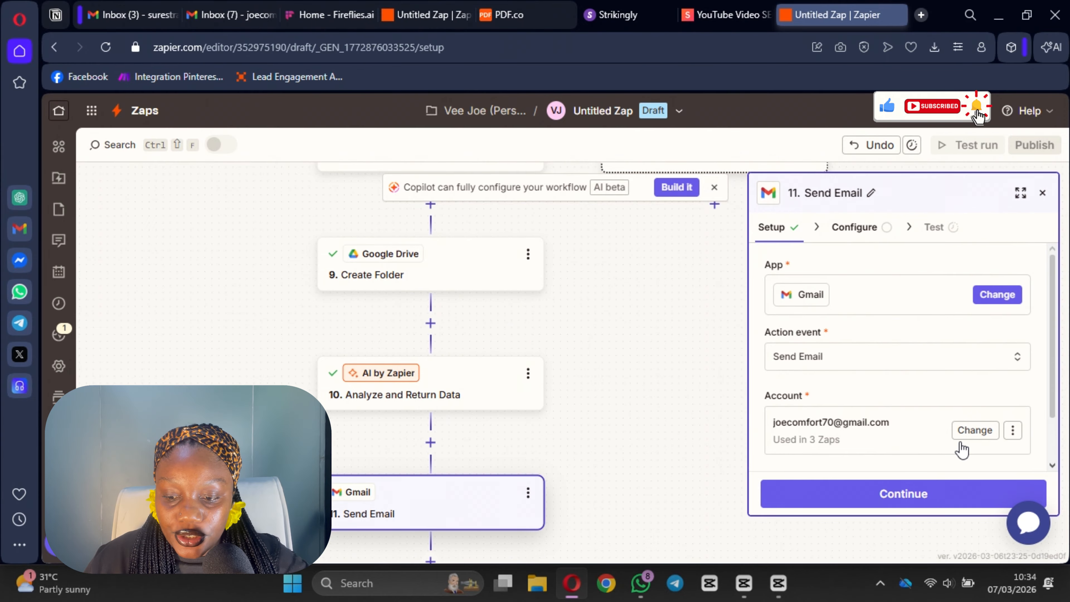
pyautogui.click(910, 496)
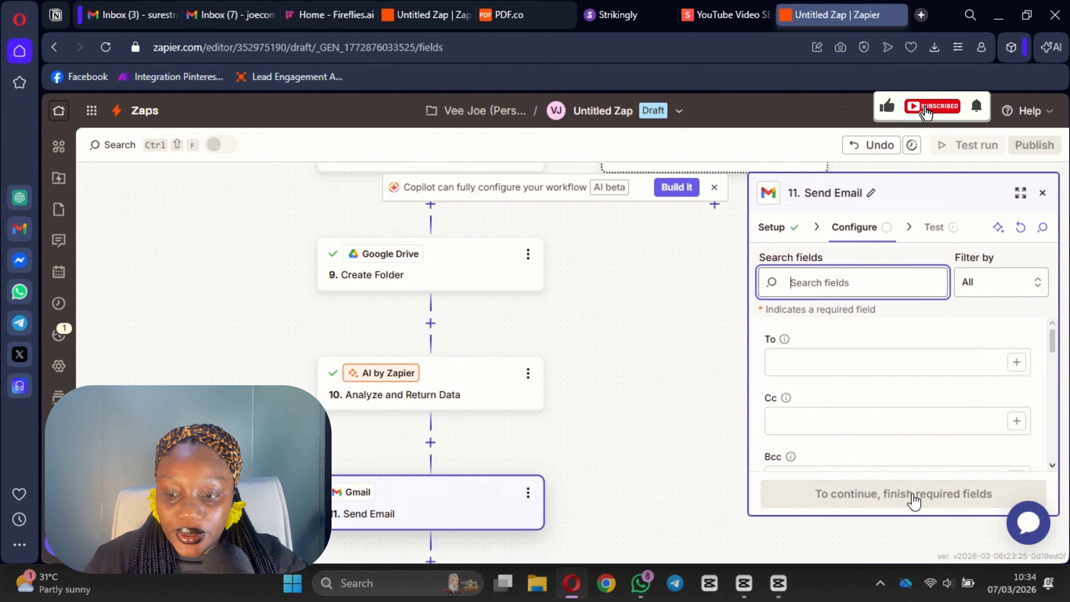
# - Map the email's To field to the Email value from the New Record in Airtable step
pyautogui.click(1016, 362)
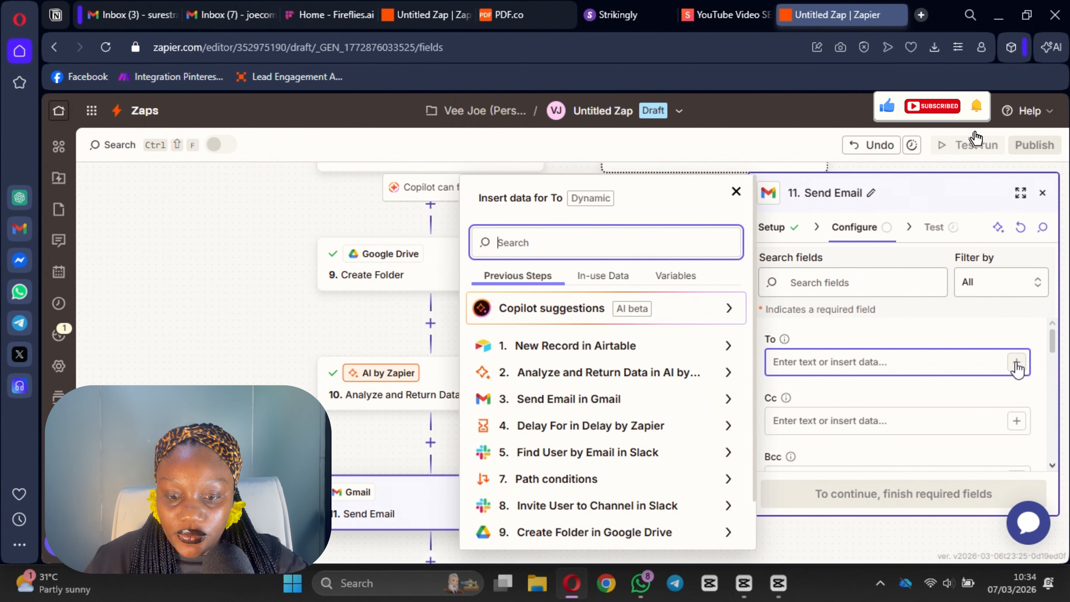
pyautogui.scroll(-2, 575, 451)
pyautogui.click(638, 293)
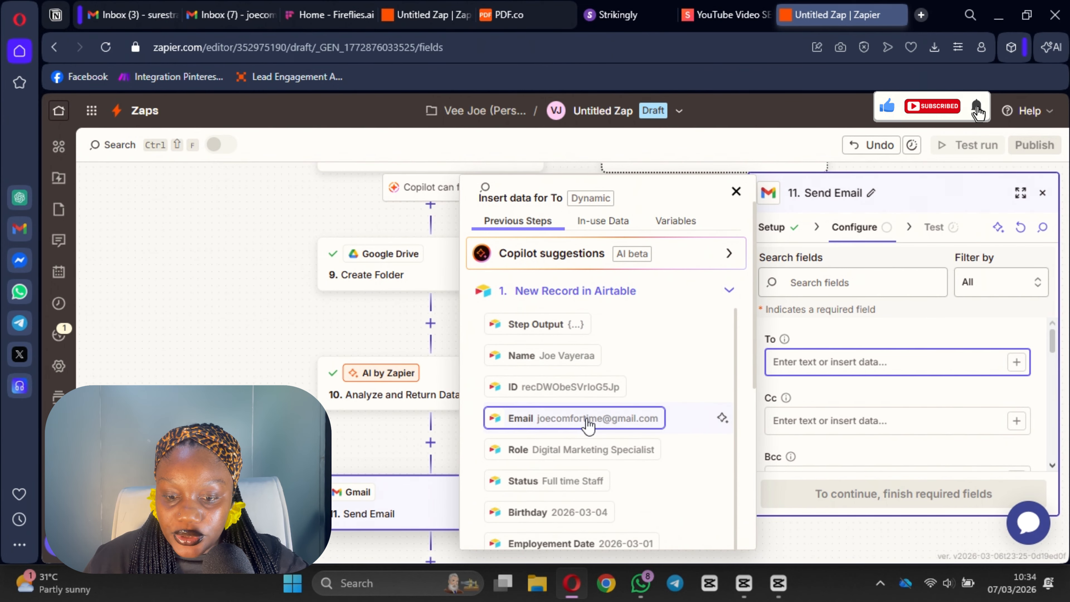
pyautogui.click(583, 420)
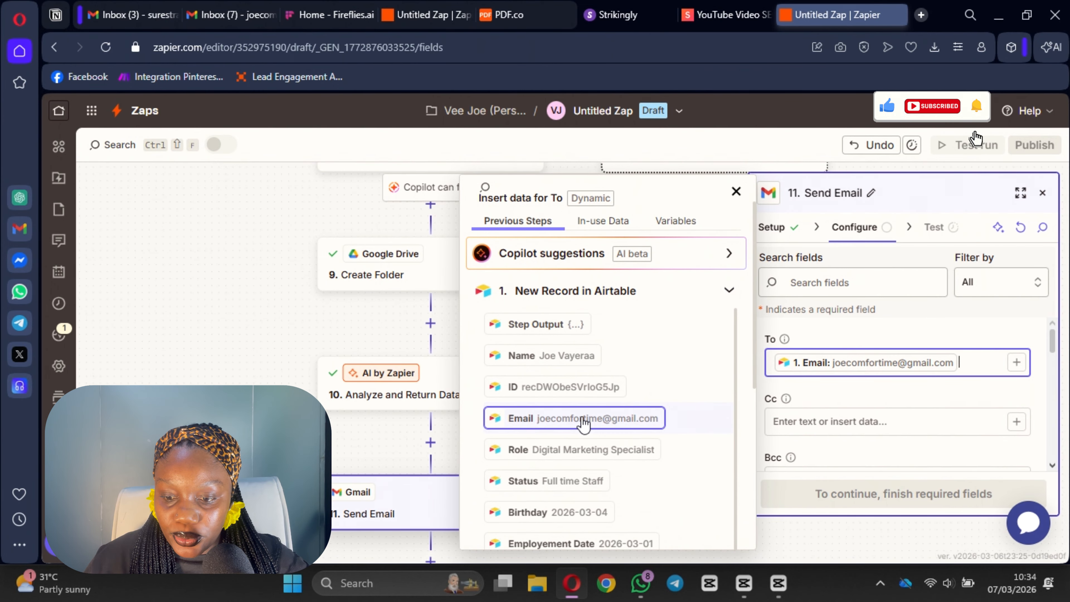
pyautogui.click(840, 399)
# - Set the From field to the connected Gmail account's address
pyautogui.scroll(-2, 836, 403)
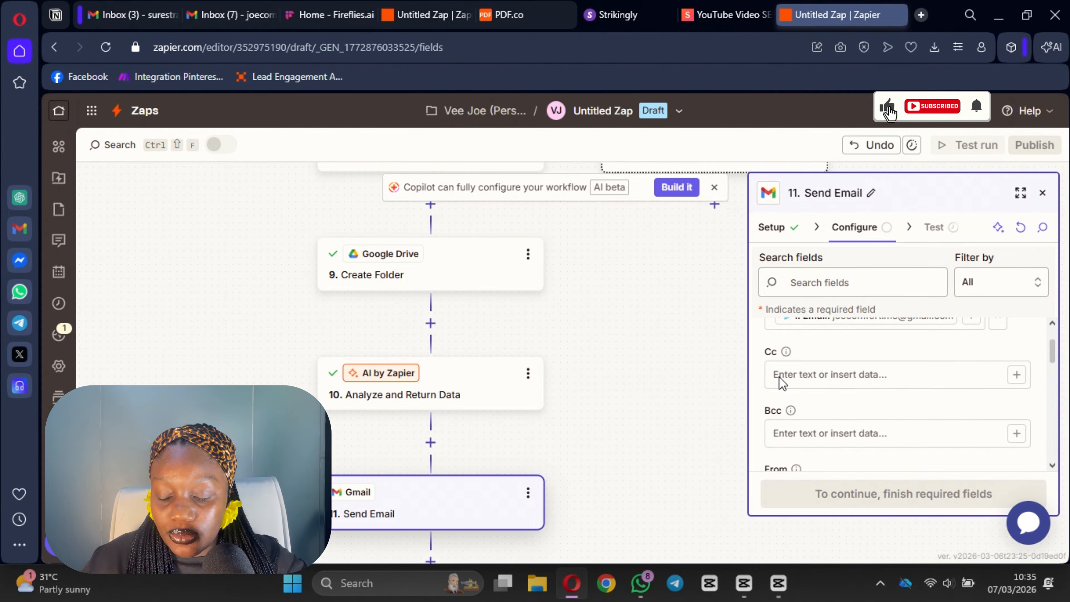
pyautogui.scroll(-2, 832, 433)
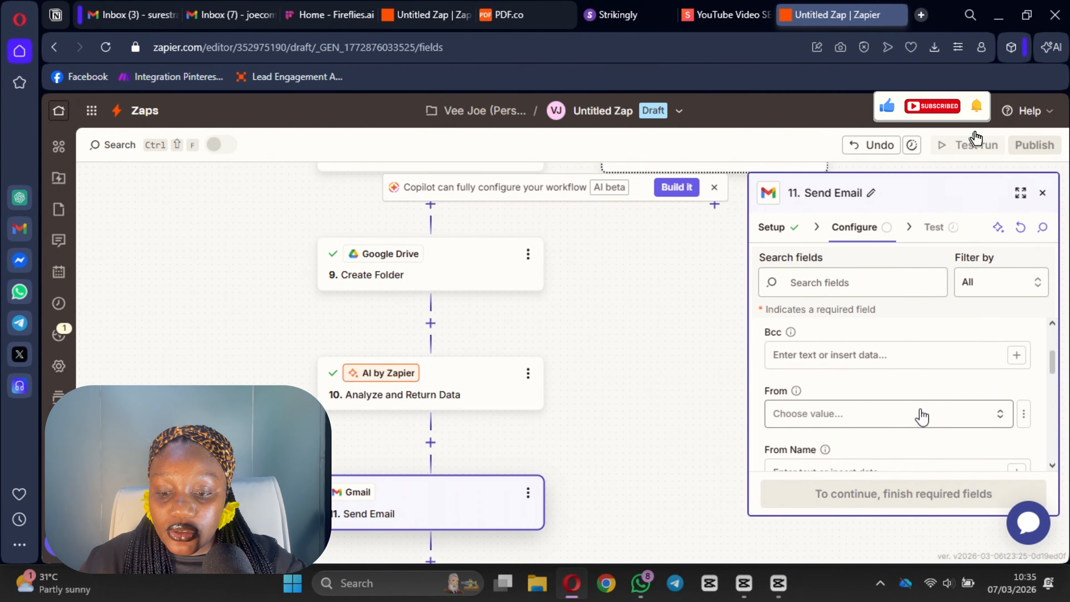
pyautogui.click(835, 417)
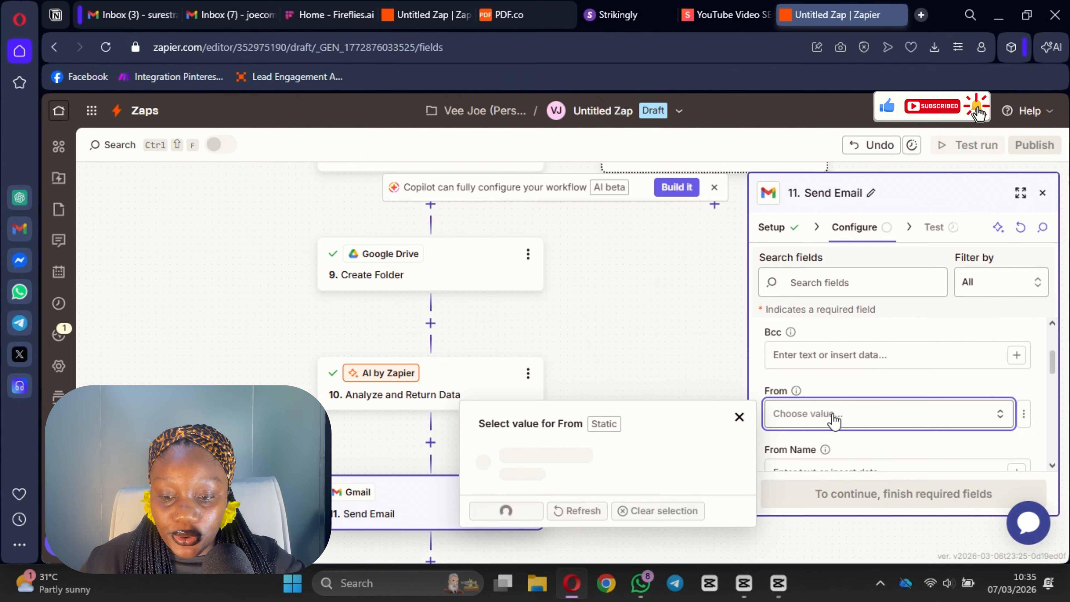
pyautogui.click(485, 461)
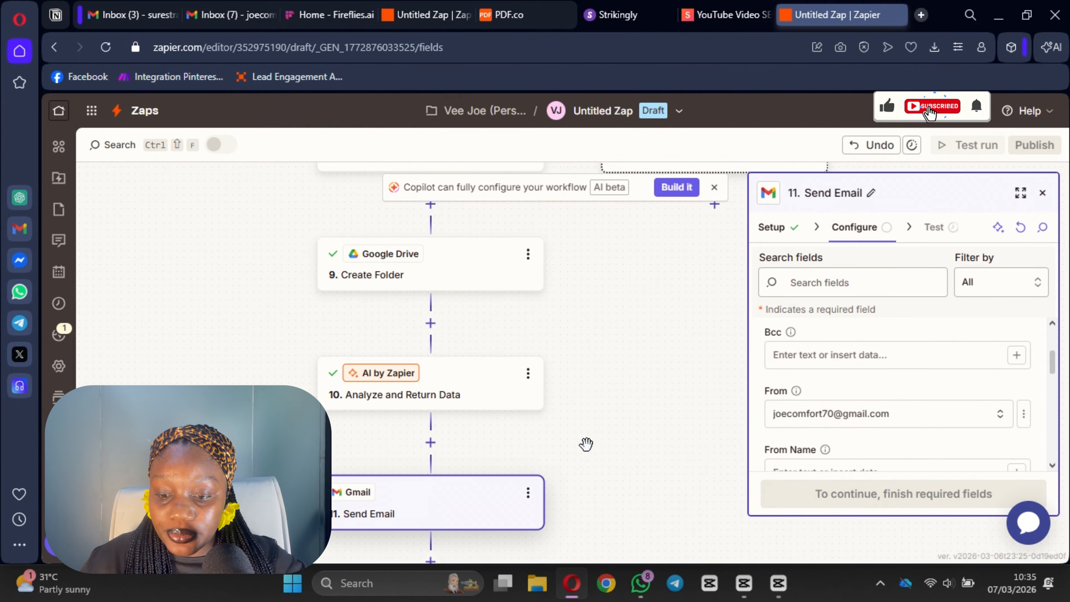
# - Enter the sender's full name as the From Name of the email
pyautogui.scroll(-3, 879, 421)
pyautogui.scroll(1, 805, 425)
pyautogui.scroll(-1, 829, 366)
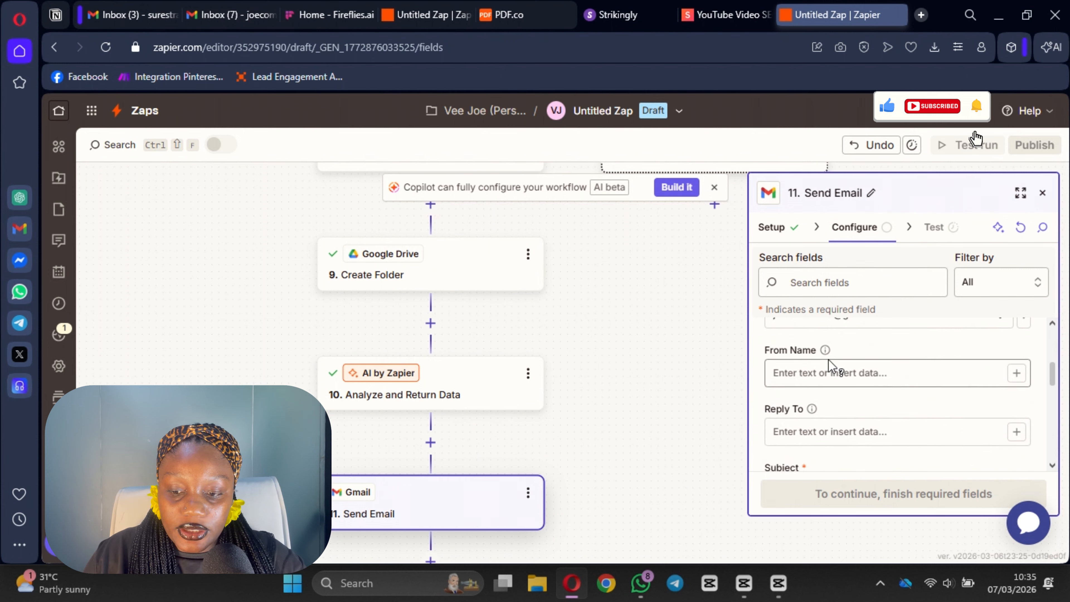
pyautogui.scroll(1, 829, 366)
pyautogui.click(811, 393)
pyautogui.write('Joe Comfort')
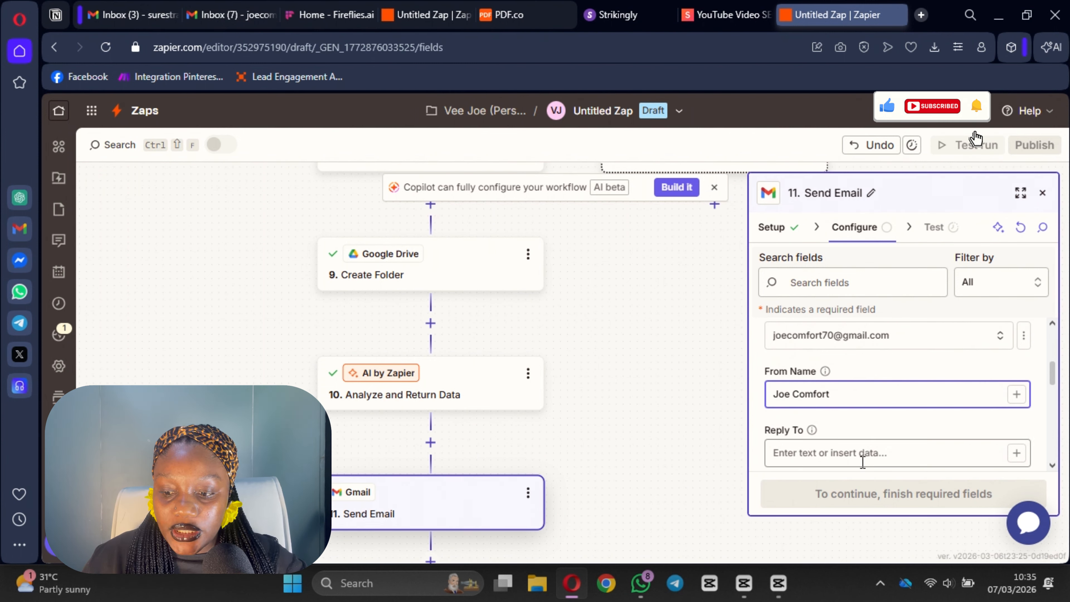
# - Map the Subject field to the Email Subject output of step 10, Analyze and Return Data in AI by Zapier
pyautogui.scroll(-2, 813, 400)
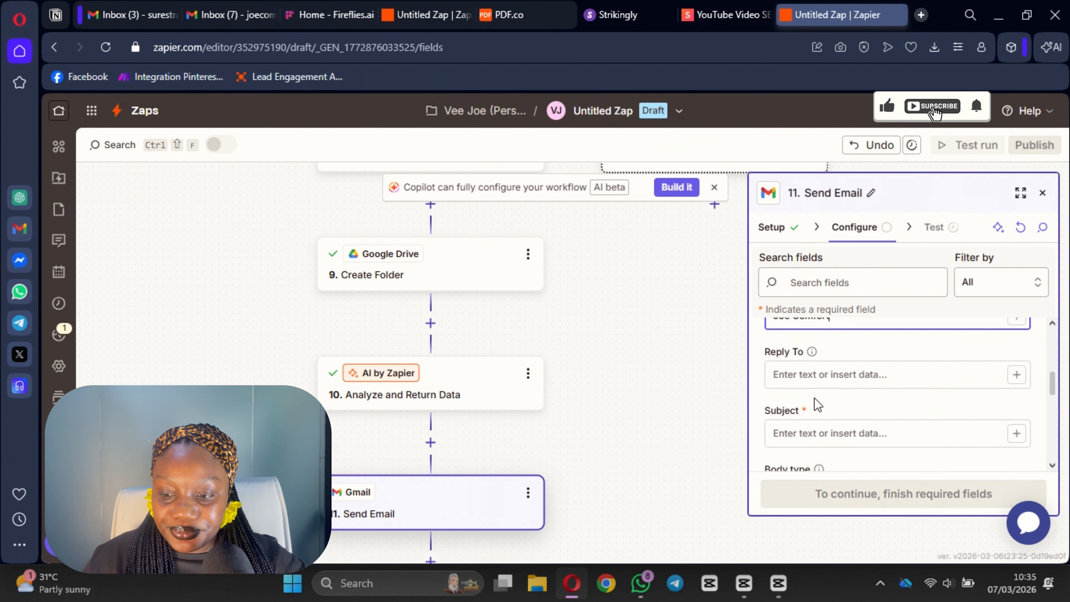
pyautogui.click(1017, 434)
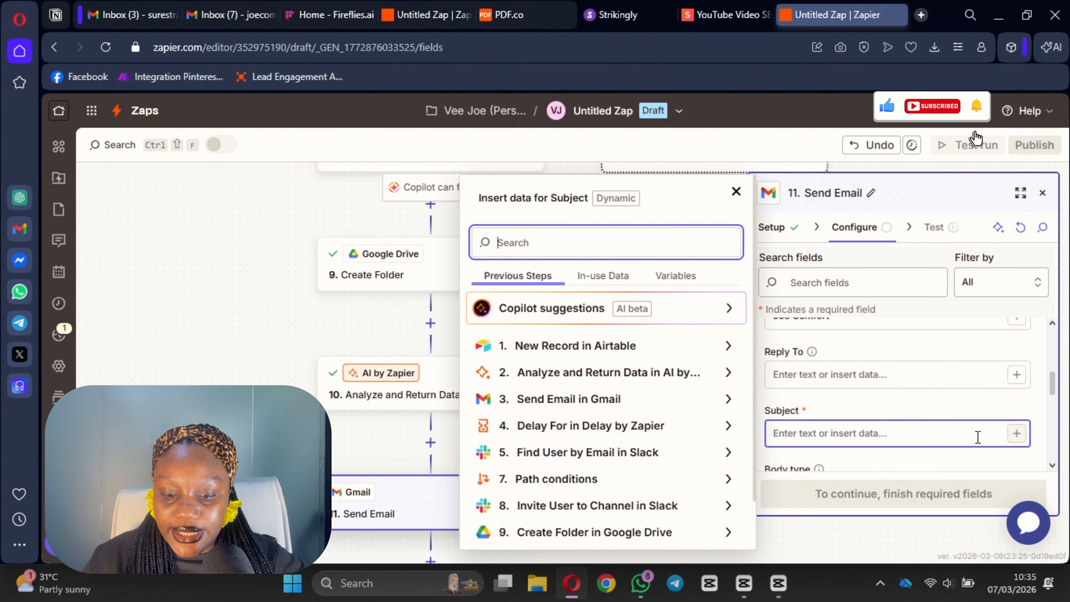
pyautogui.scroll(-1, 577, 518)
pyautogui.scroll(-3, 567, 450)
pyautogui.click(566, 377)
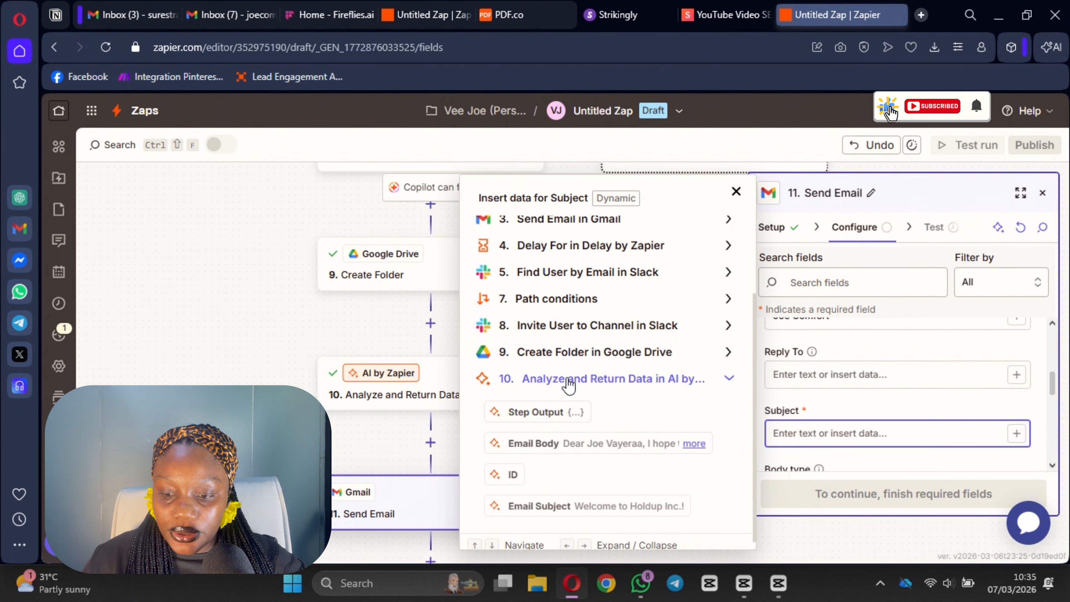
pyautogui.click(562, 500)
# - Map the email's Body field to the Email Body output of step 10, Analyze and Return Data in AI by Zapier
pyautogui.scroll(-3, 907, 405)
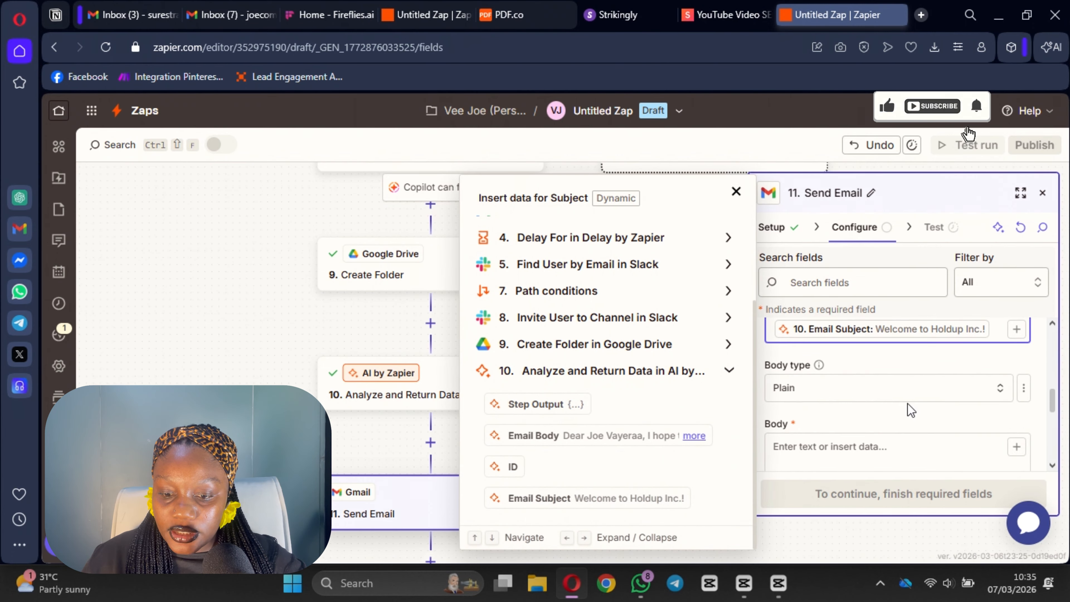
pyautogui.click(1014, 397)
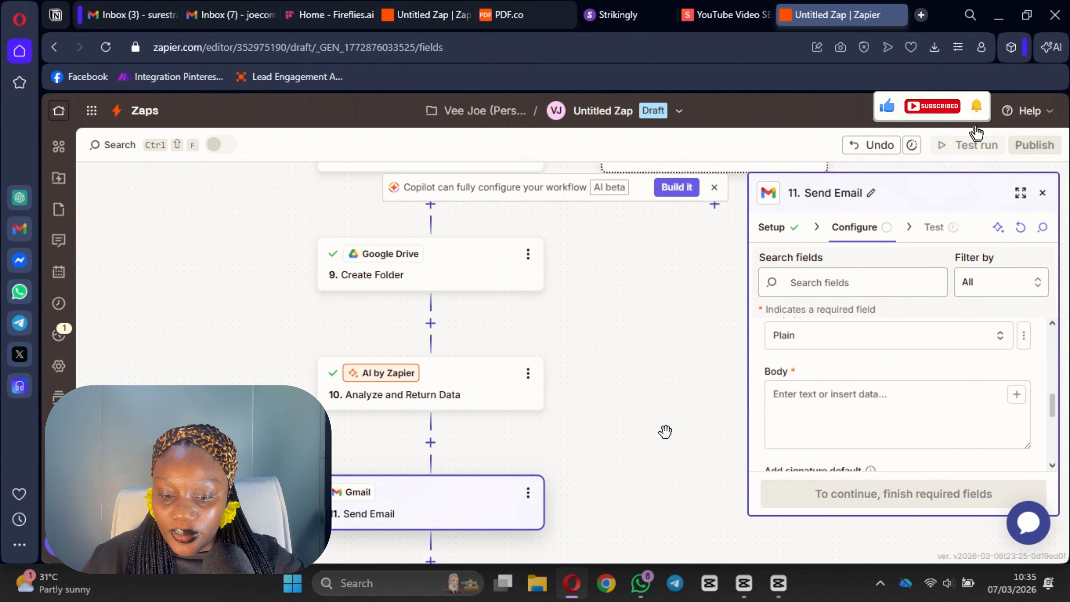
pyautogui.click(978, 408)
pyautogui.click(1017, 395)
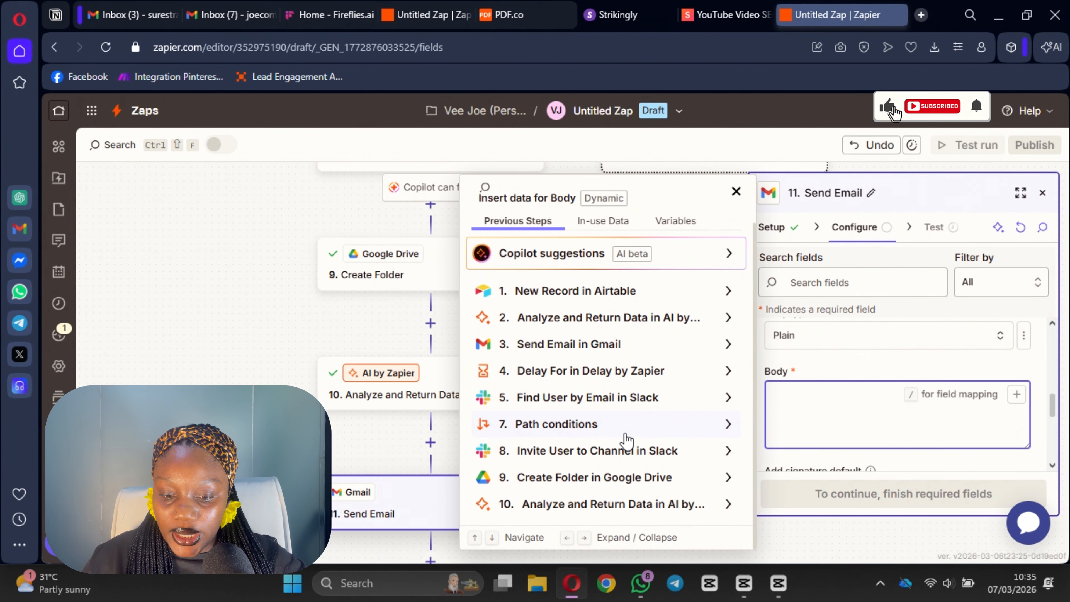
pyautogui.click(600, 503)
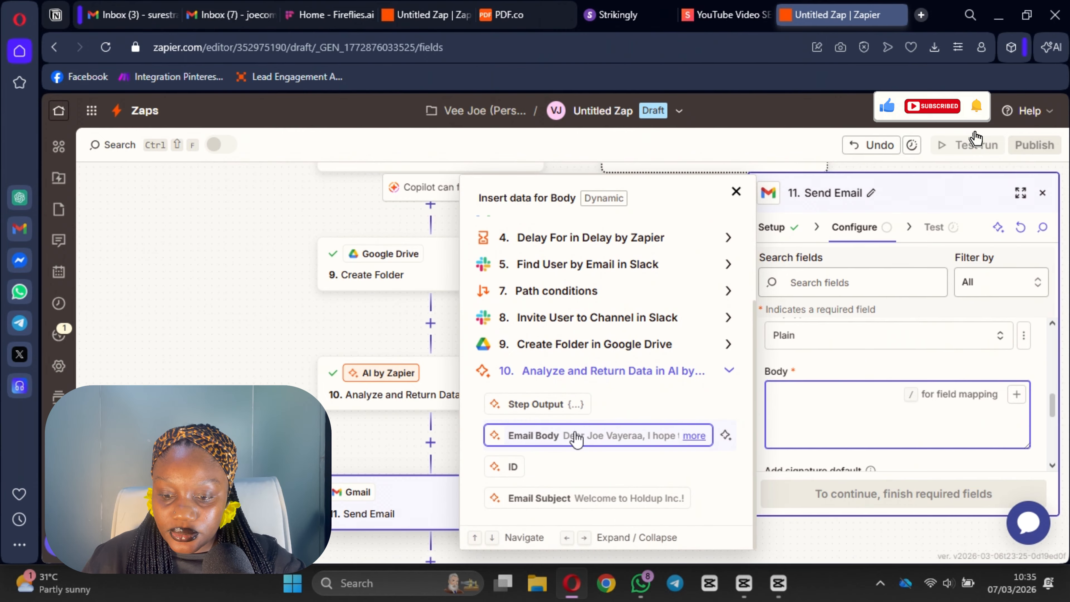
pyautogui.click(574, 437)
pyautogui.click(902, 455)
# - Keep the remaining email options at their defaults and run the test of the Gmail Send Email step
pyautogui.scroll(-5, 867, 401)
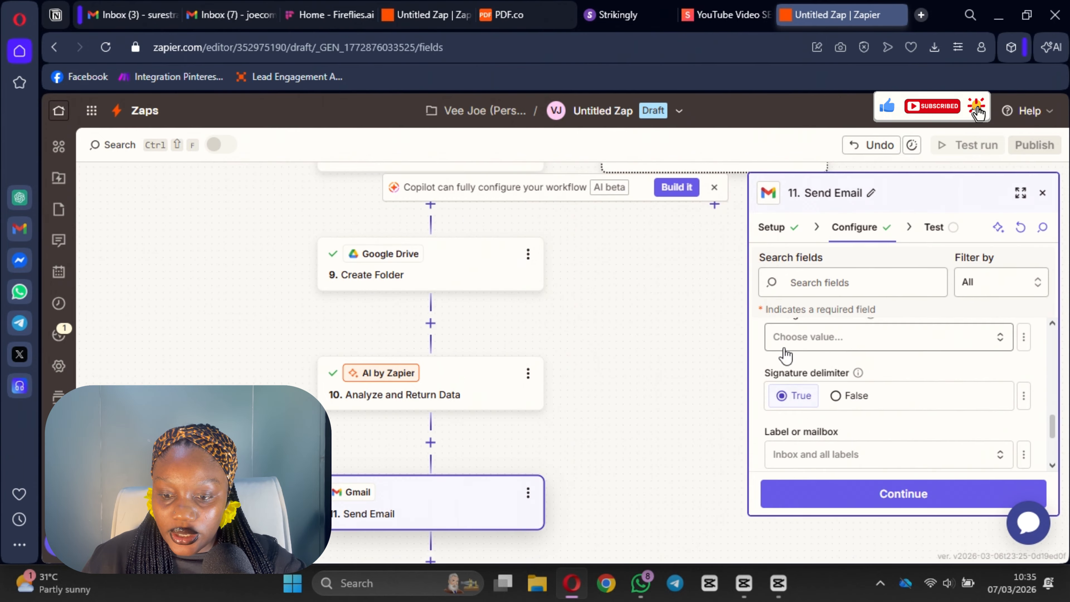
pyautogui.scroll(-2, 812, 347)
pyautogui.scroll(3, 792, 378)
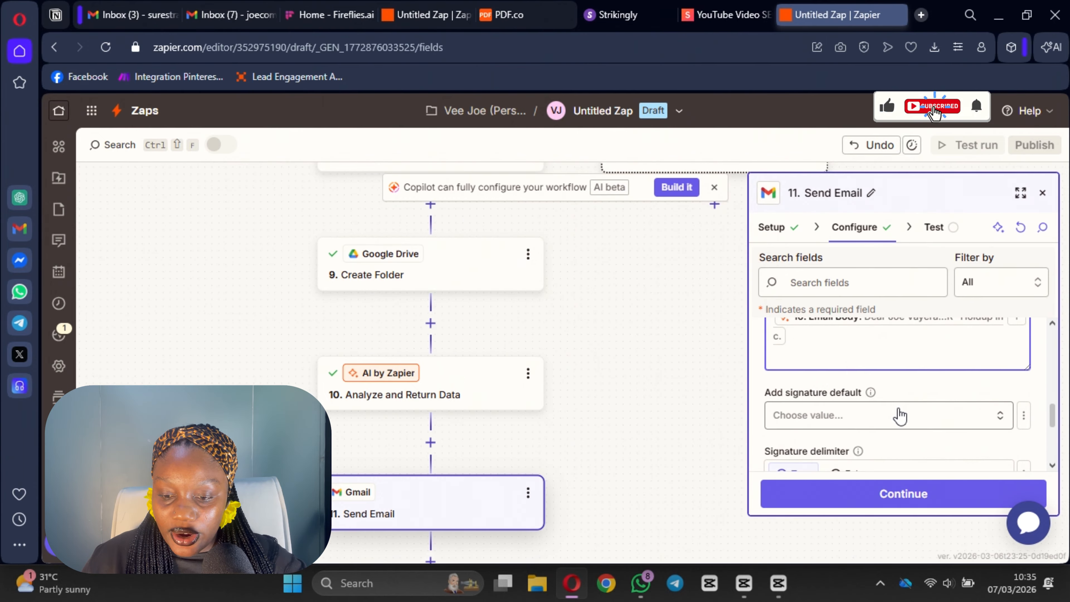
pyautogui.scroll(-3, 898, 414)
pyautogui.scroll(-2, 774, 382)
pyautogui.scroll(2, 800, 371)
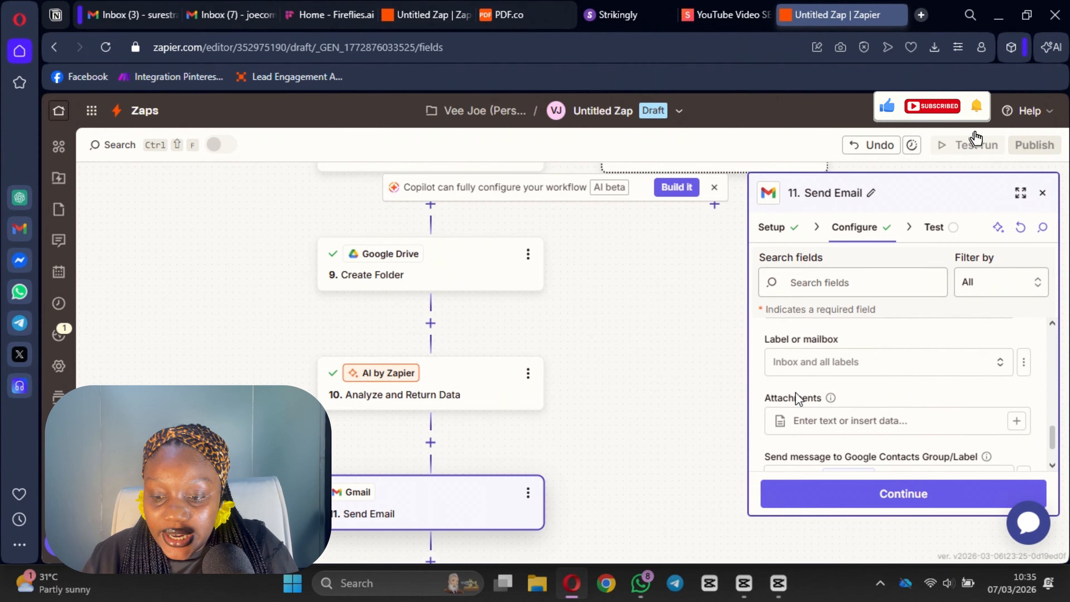
pyautogui.scroll(-2, 834, 362)
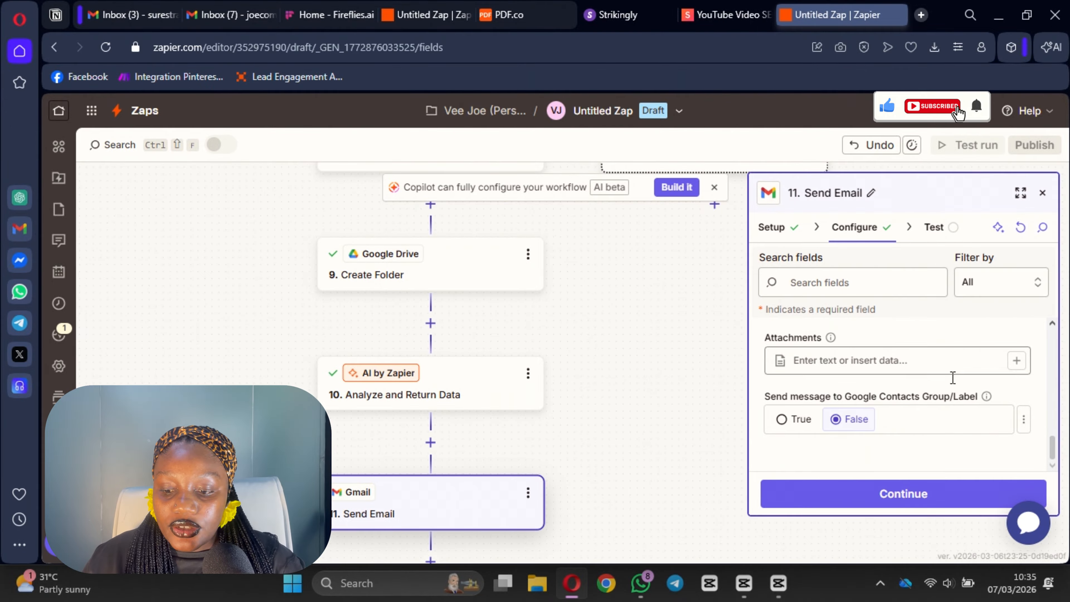
pyautogui.click(904, 496)
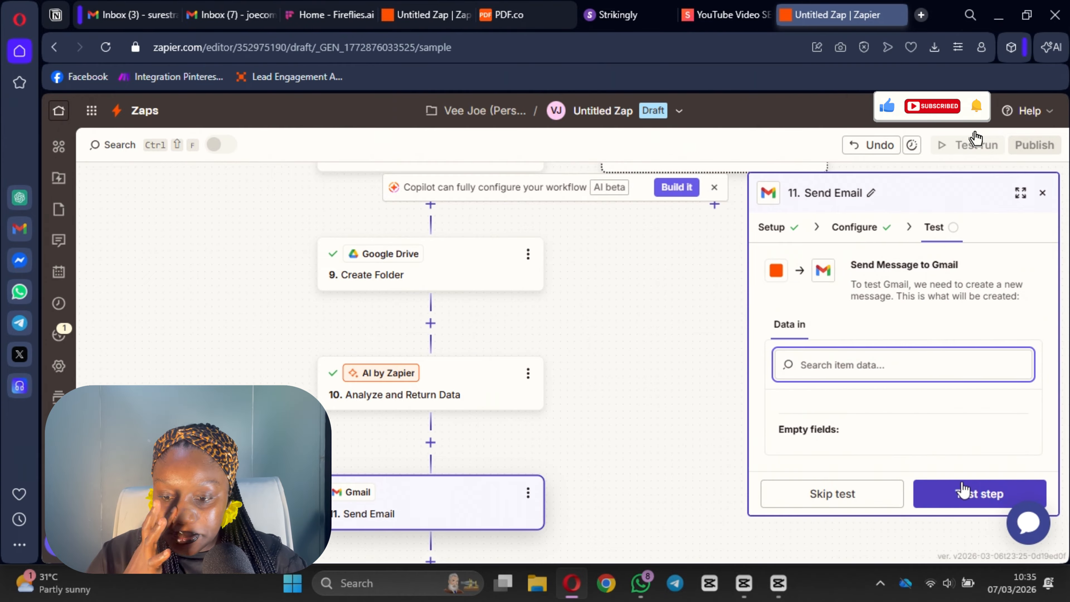
pyautogui.click(963, 493)
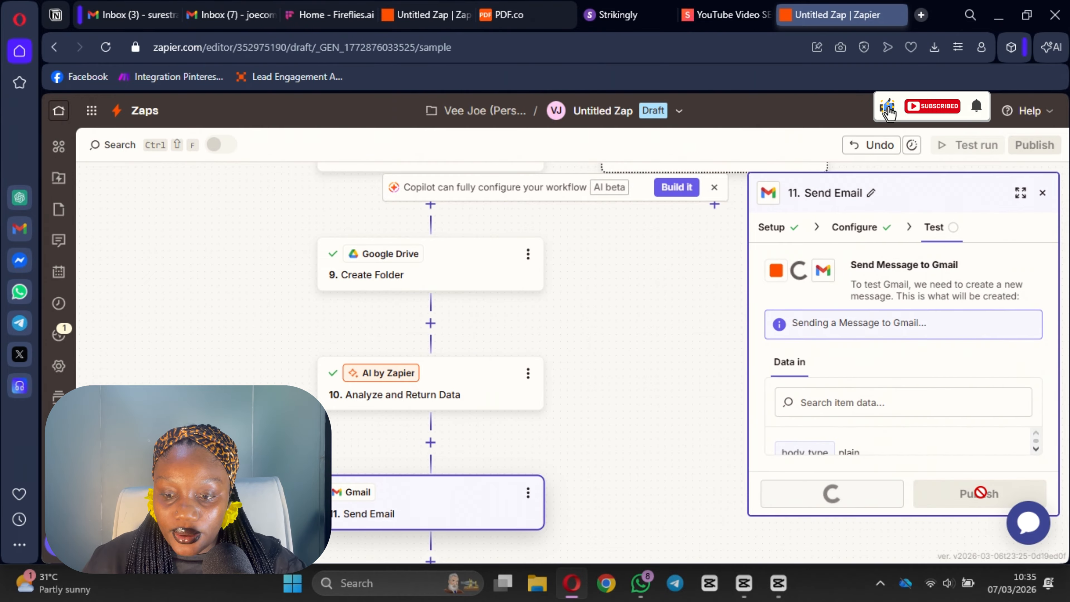
pyautogui.click(834, 369)
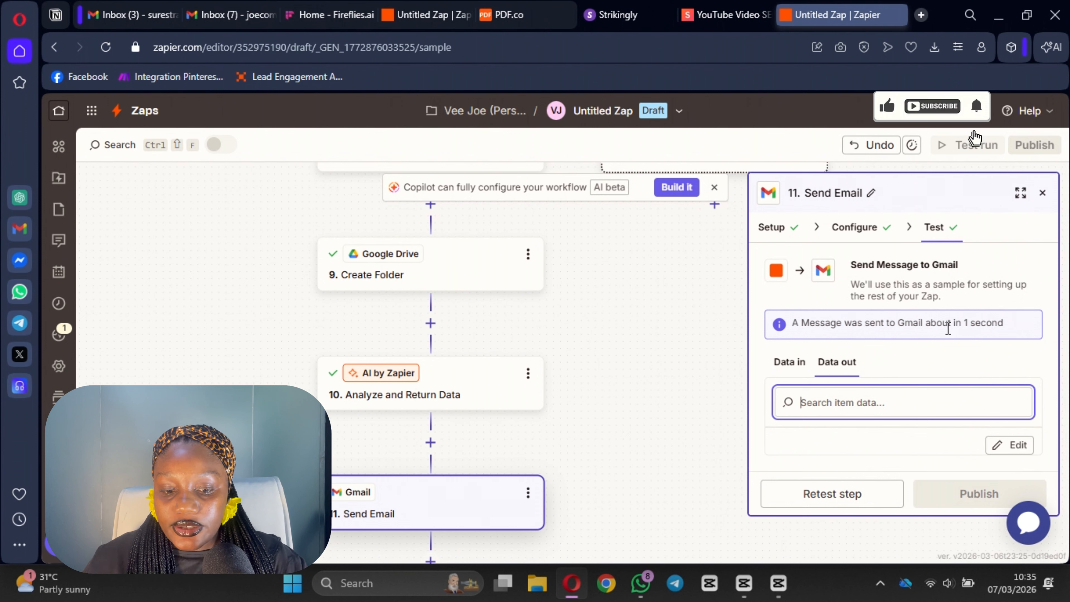
pyautogui.scroll(-3, 554, 389)
pyautogui.scroll(4, 446, 471)
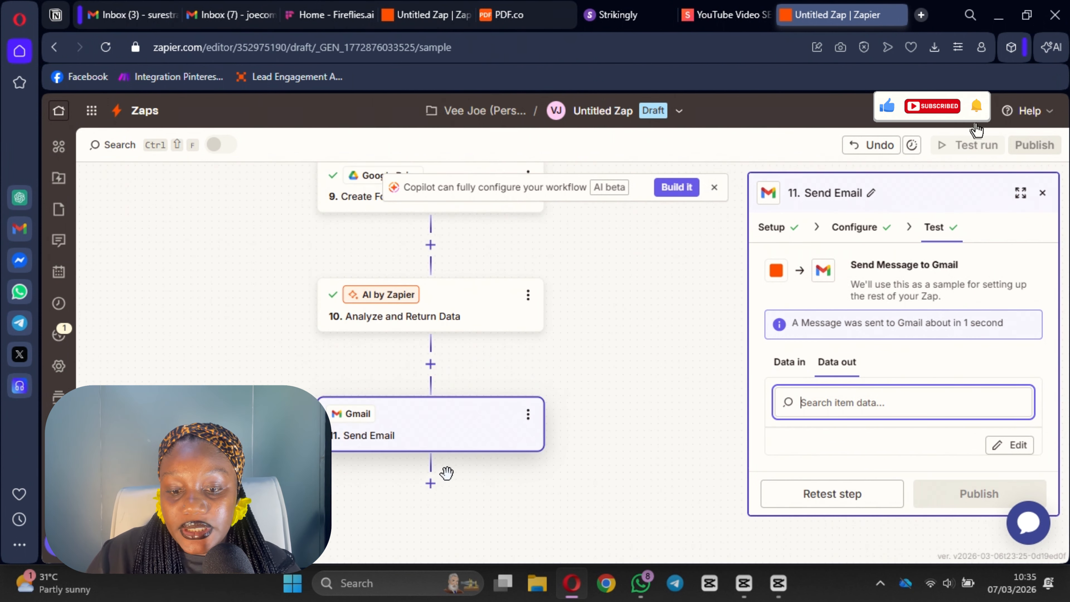
# - Open Path B's conditions and choose Zap Search Was Found Status from step 5, Find User by Email in Slack, as the rule's field
pyautogui.scroll(3, 471, 435)
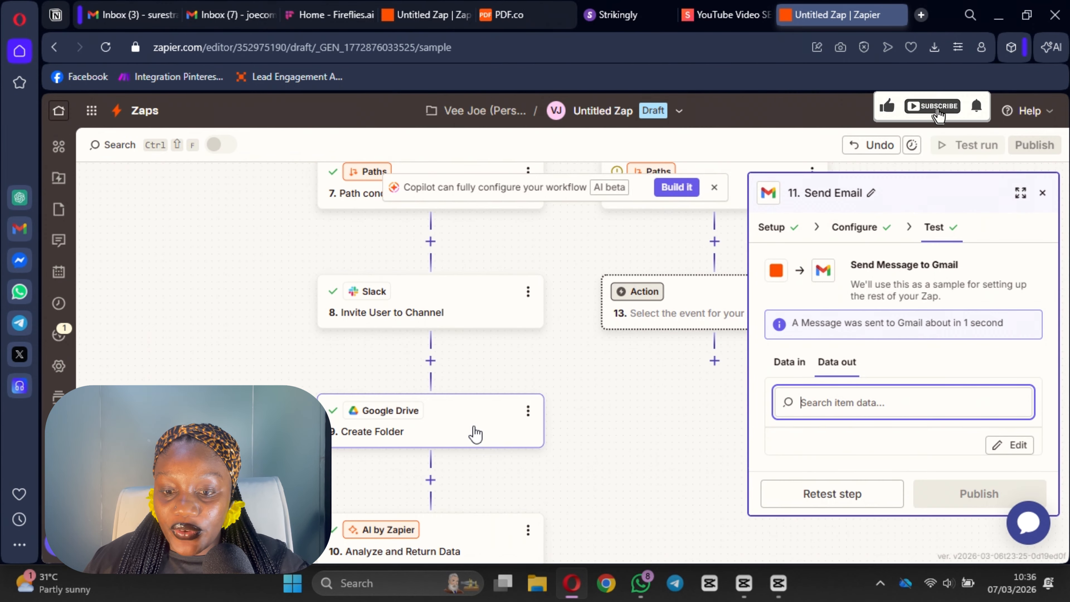
pyautogui.click(1042, 193)
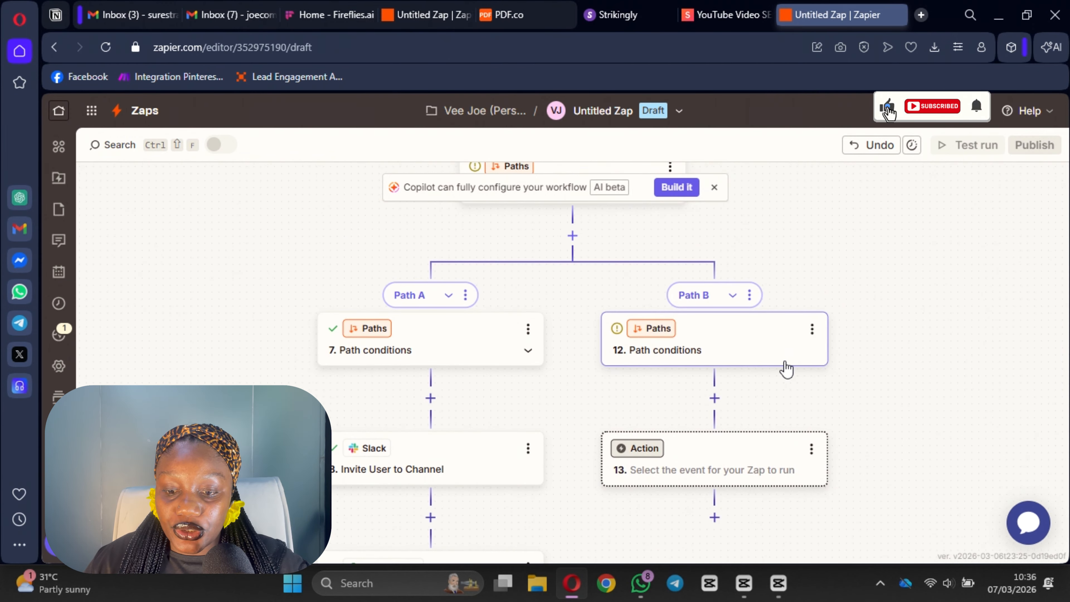
pyautogui.click(750, 354)
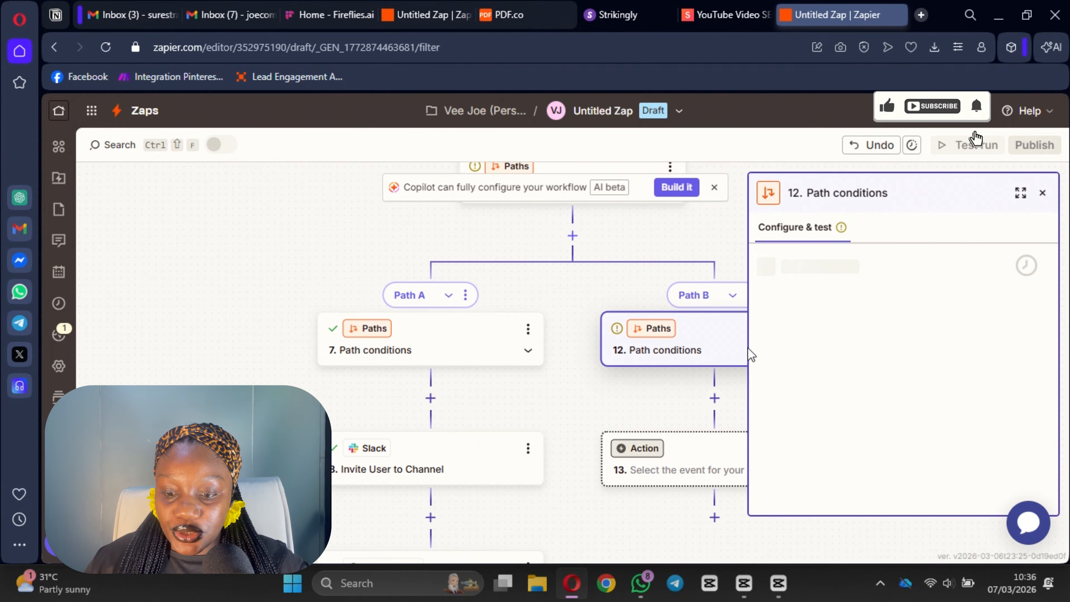
pyautogui.click(816, 374)
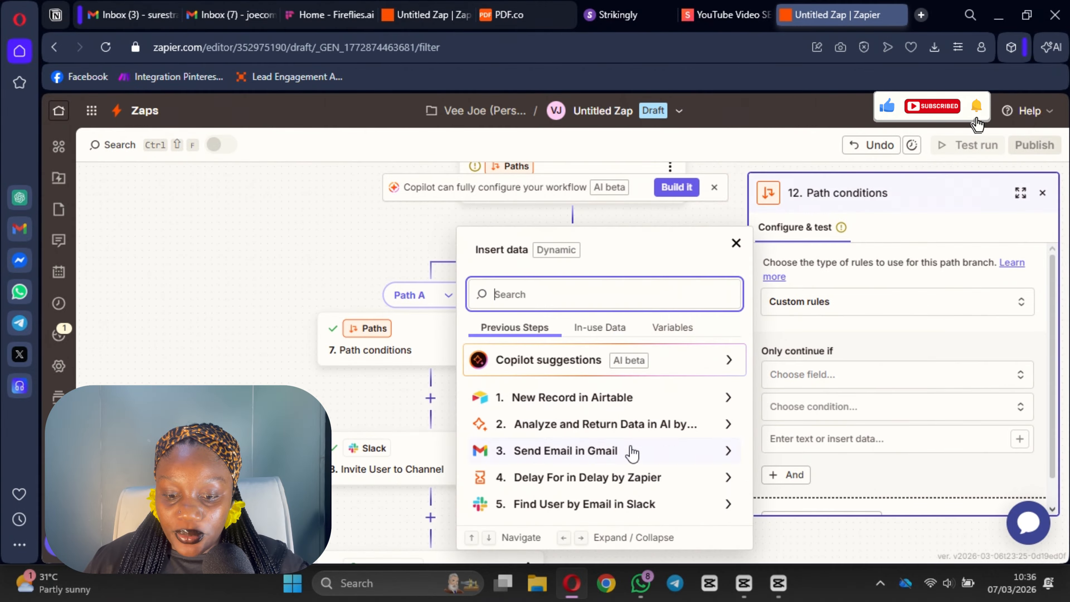
pyautogui.click(589, 508)
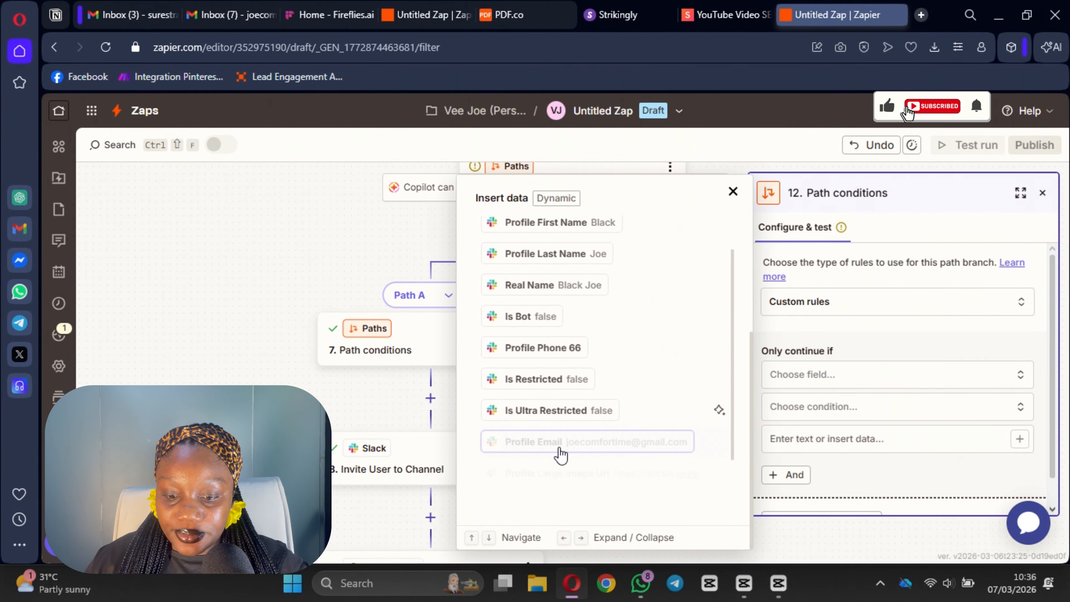
pyautogui.scroll(-3, 590, 445)
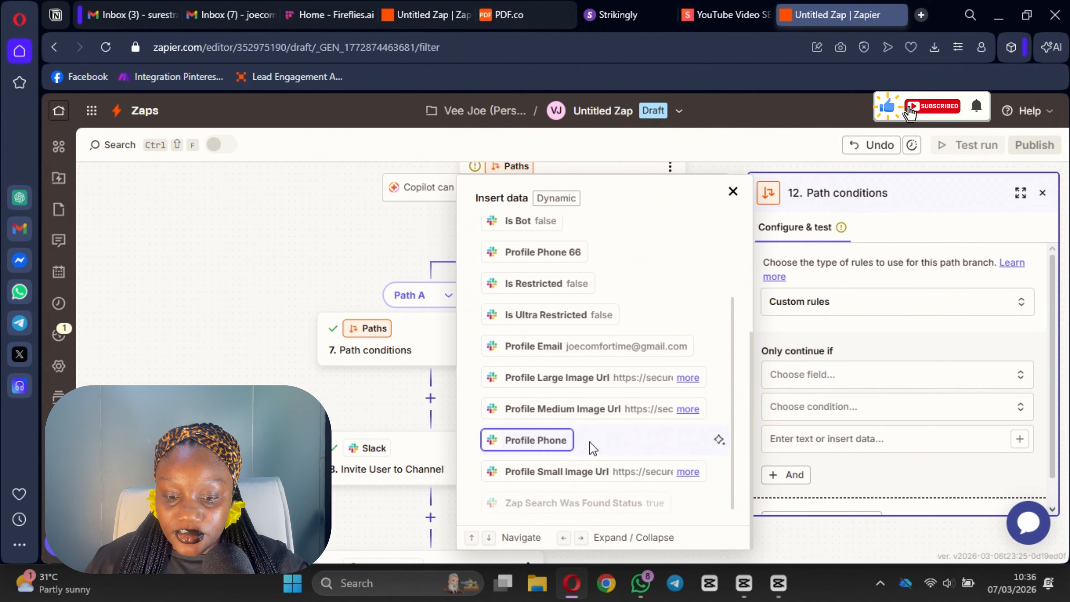
pyautogui.click(597, 498)
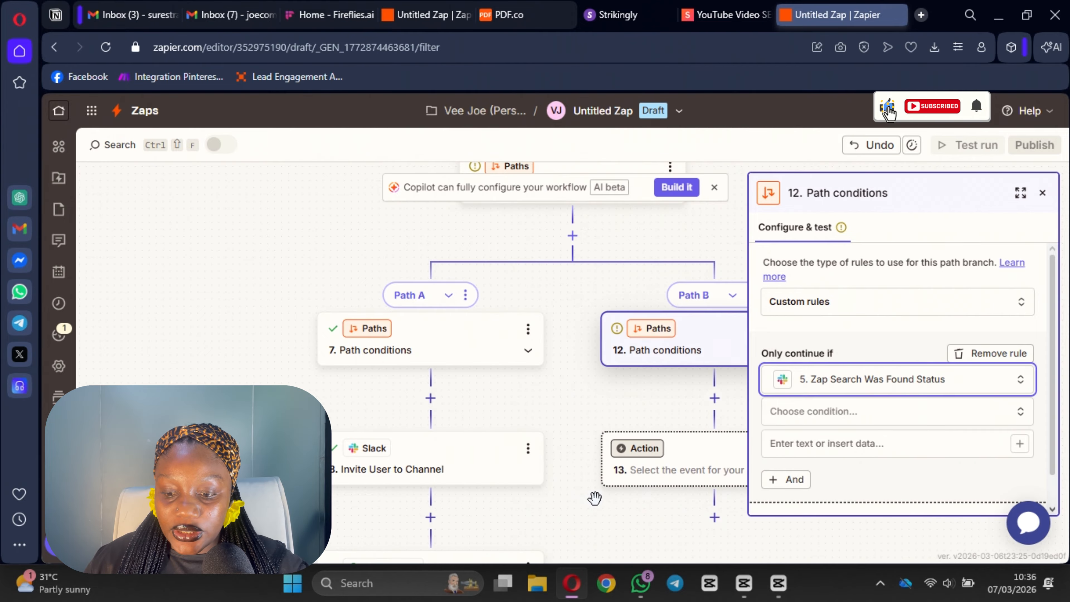
# - Set Path B's rule condition to (Text) Contains with the value False and test the rule
pyautogui.click(824, 411)
pyautogui.click(810, 440)
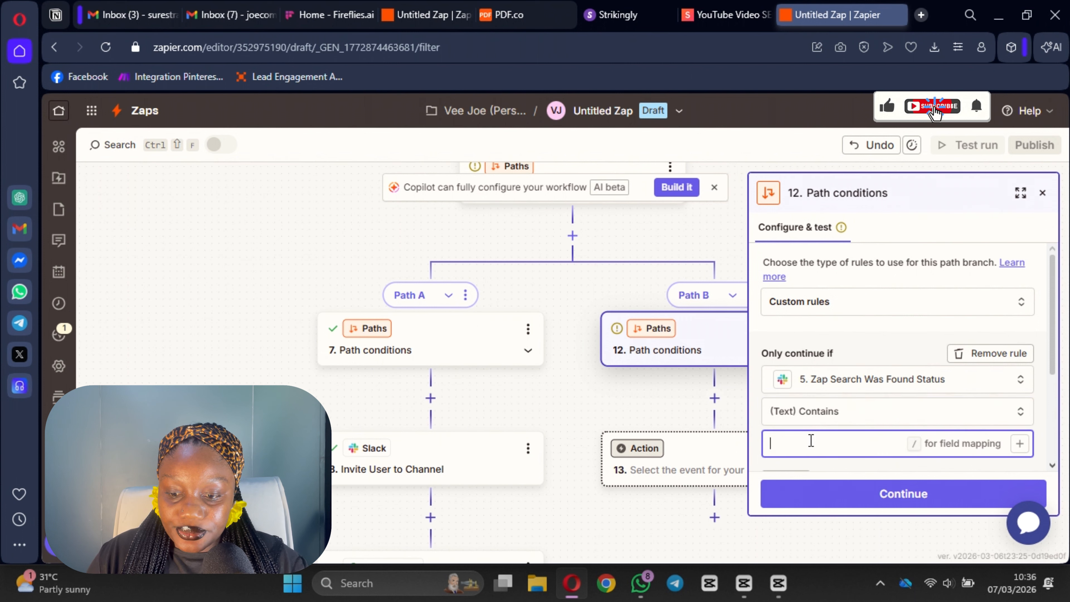
pyautogui.write('False')
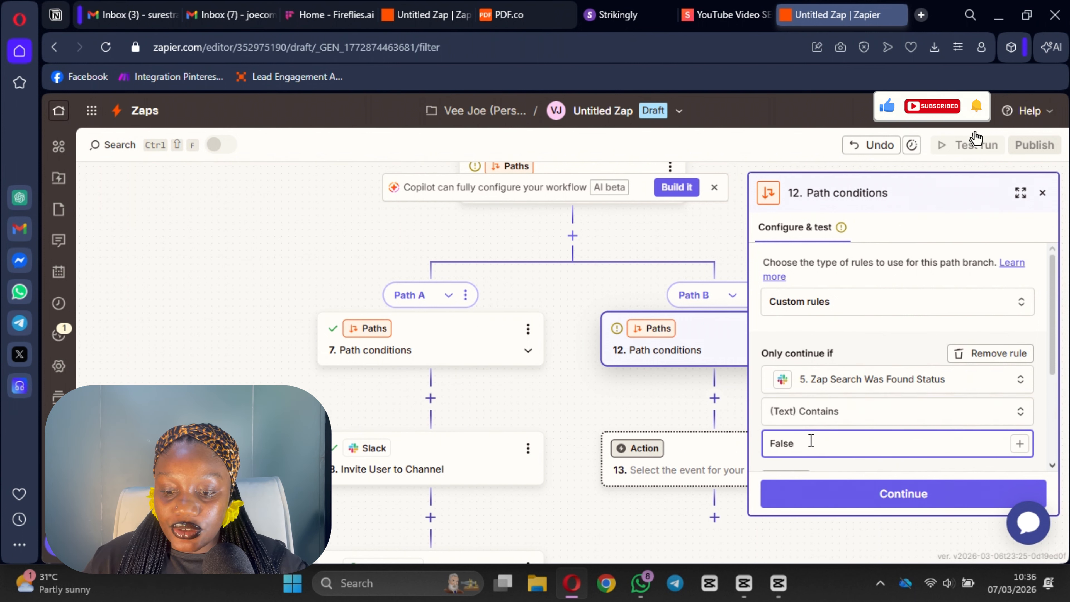
pyautogui.click(867, 508)
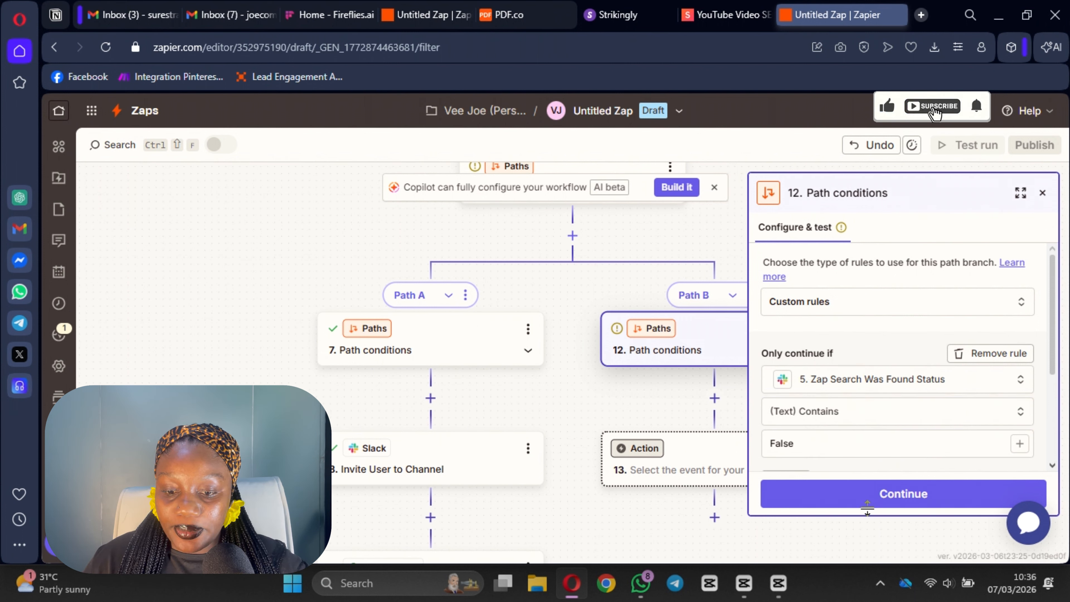
pyautogui.click(868, 494)
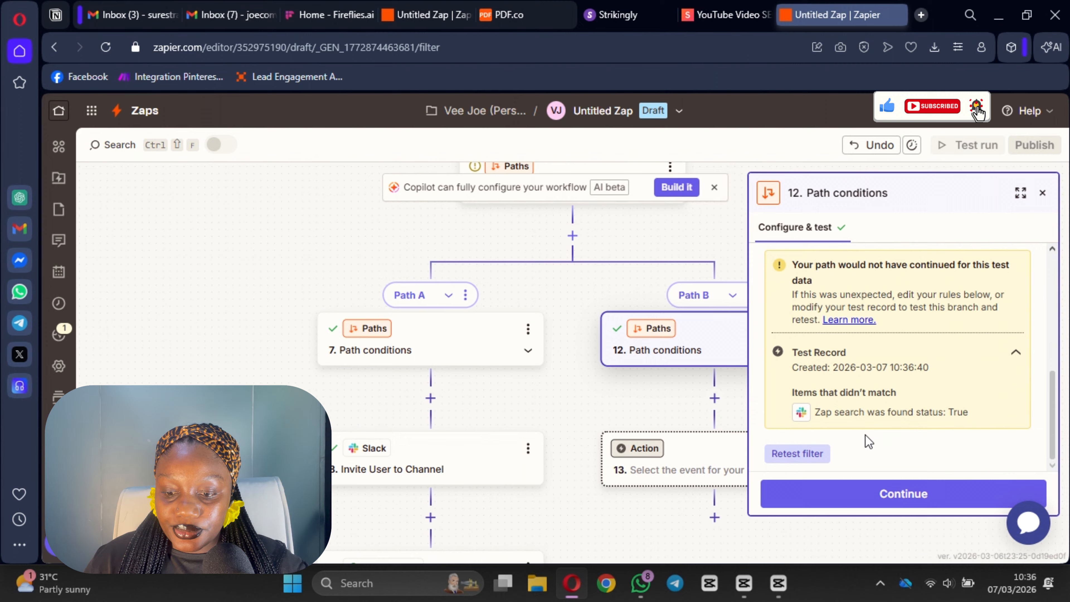
# - Continue to Path B's empty action step and choose AI by Zapier as its app
pyautogui.click(872, 495)
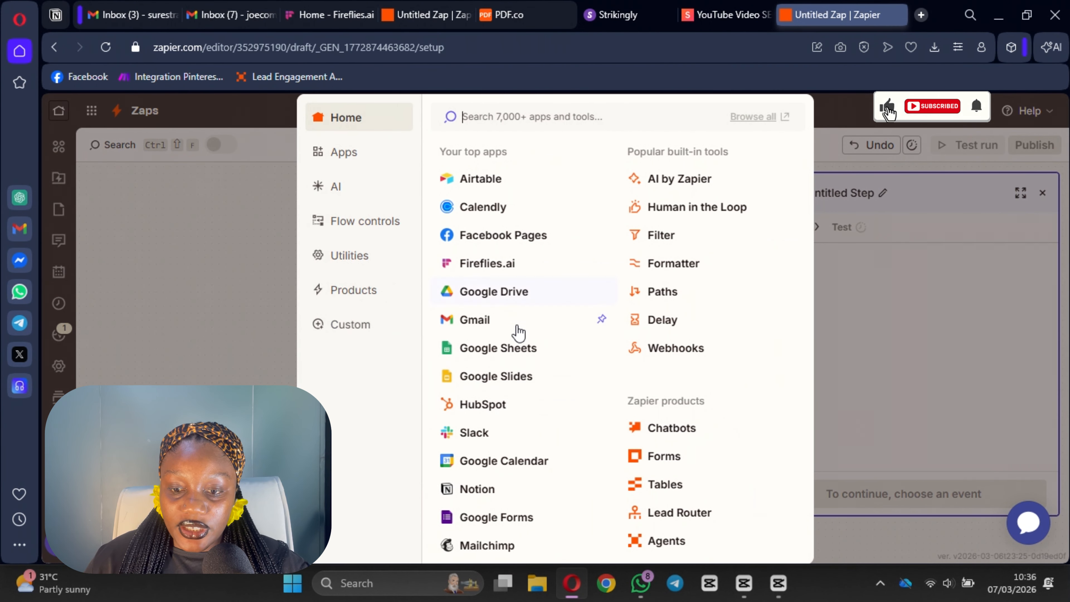
pyautogui.click(667, 179)
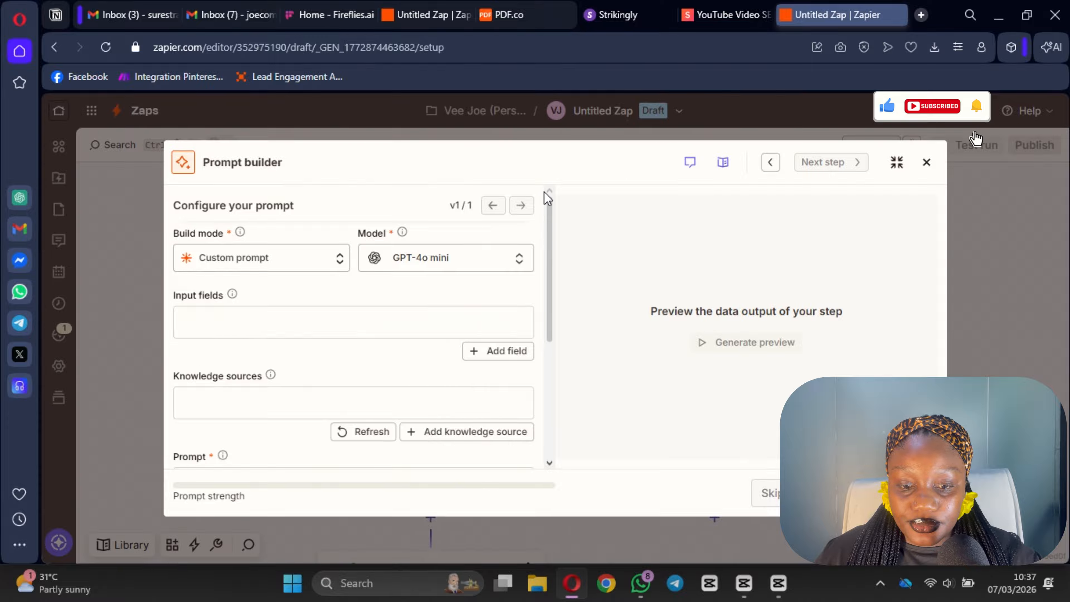
pyautogui.scroll(-3, 320, 338)
pyautogui.scroll(3, 362, 306)
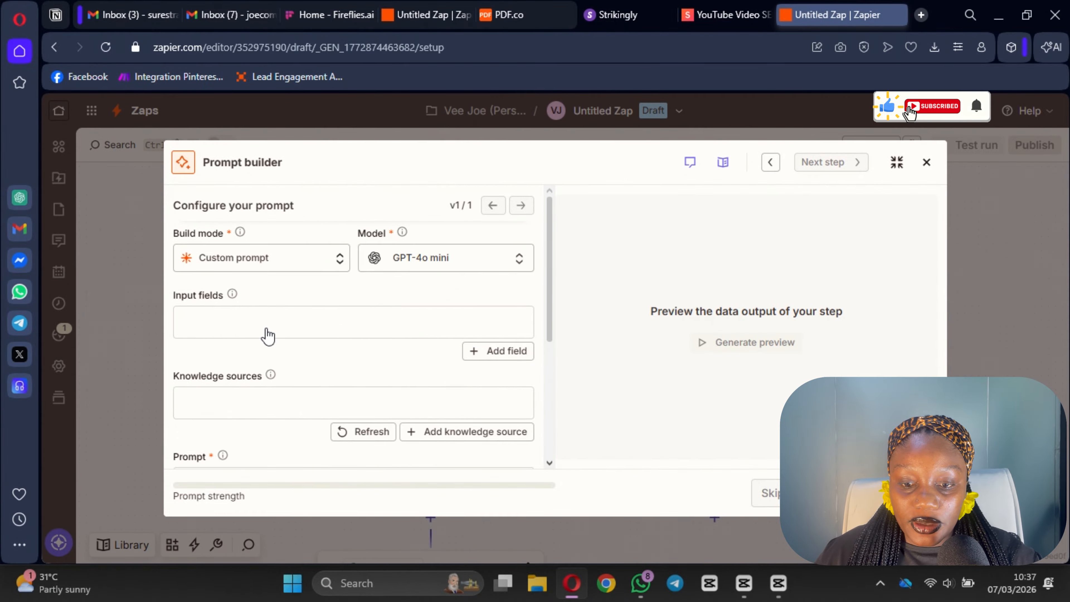
# - Add a text input field named Employee Name to the AI prompt
pyautogui.click(321, 322)
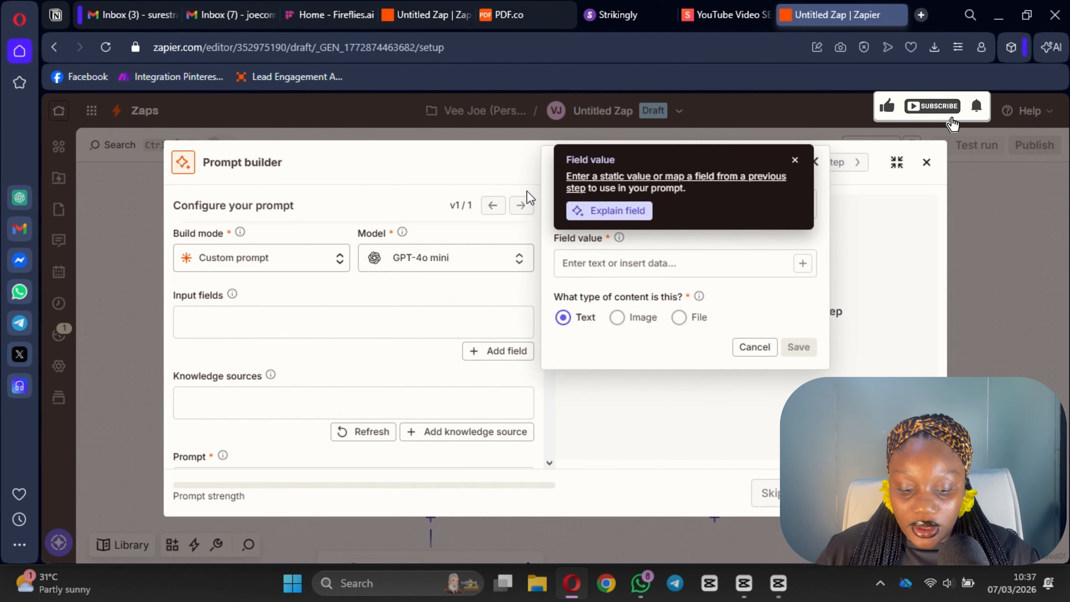
pyautogui.moveTo(527, 191); pyautogui.dragTo(697, 224)
pyautogui.click(685, 210)
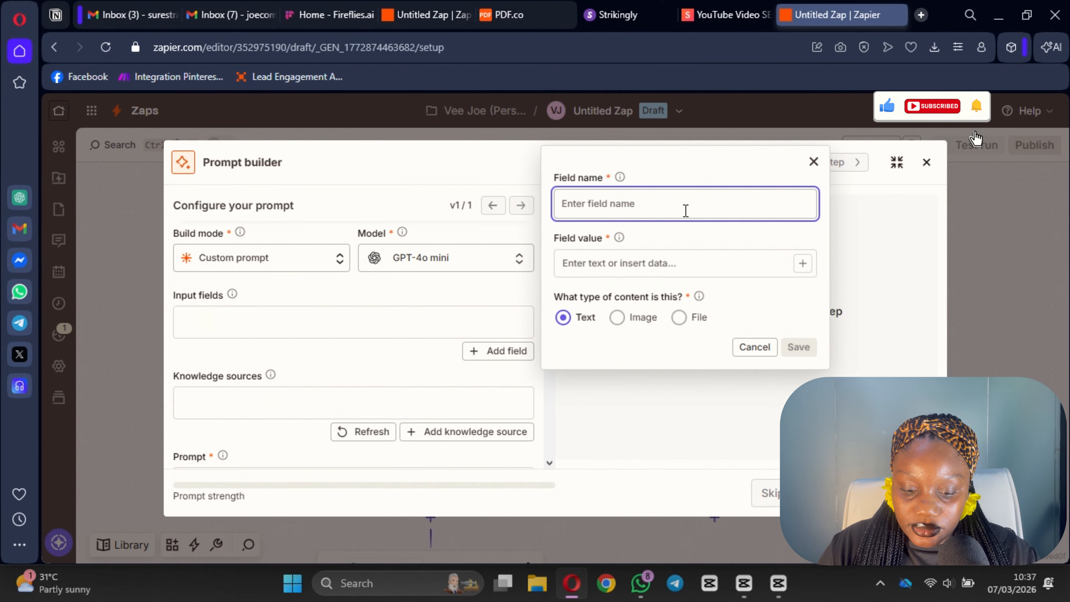
pyautogui.write('Employe')
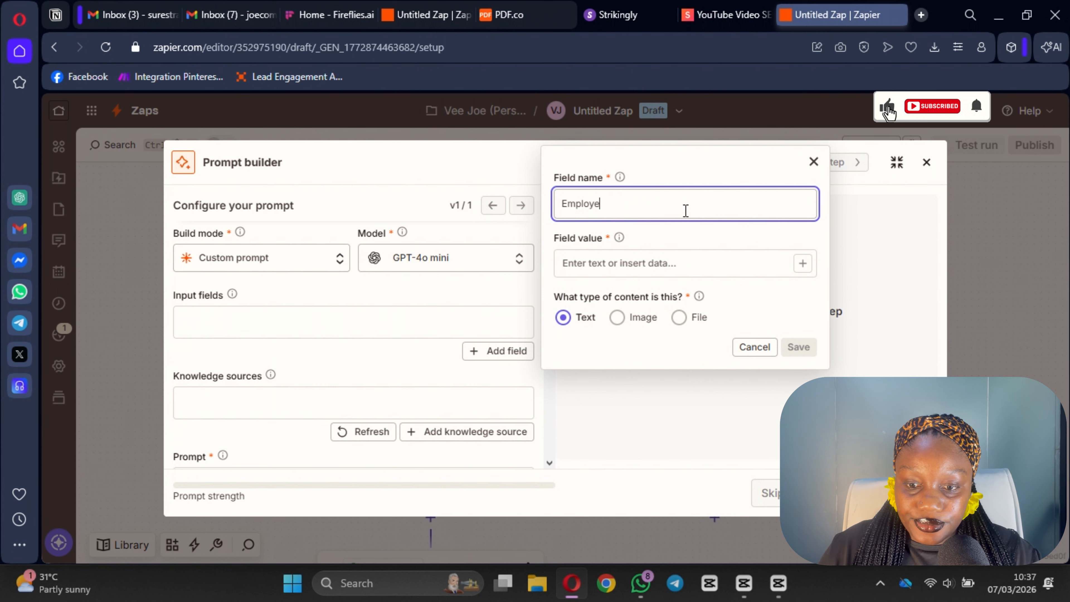
pyautogui.write('e Name')
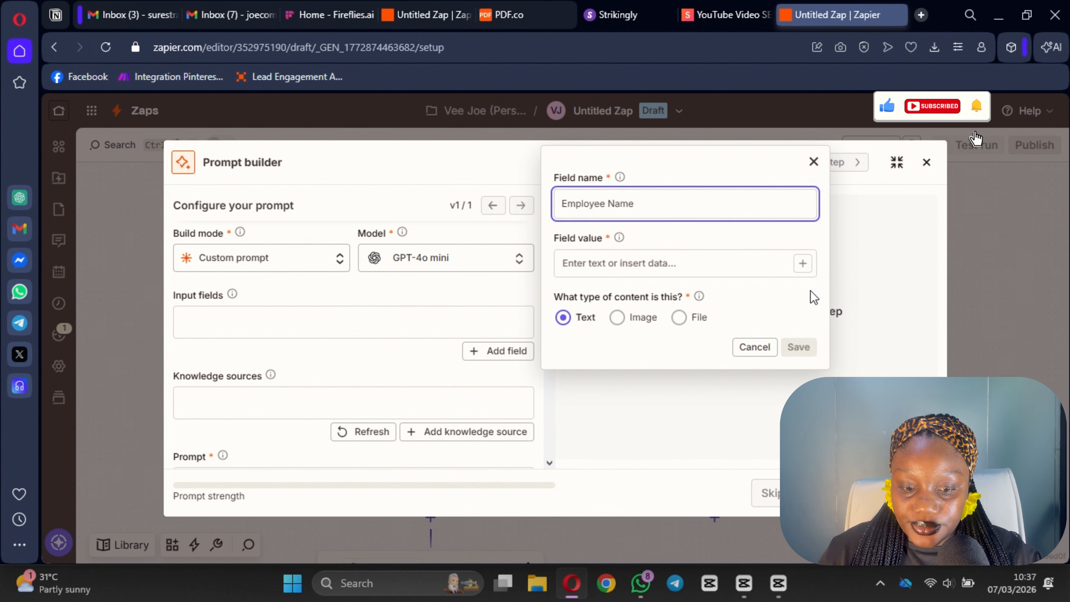
# - Map the Employee Name value to Name from the New Record in Airtable step and save the input field
pyautogui.click(803, 263)
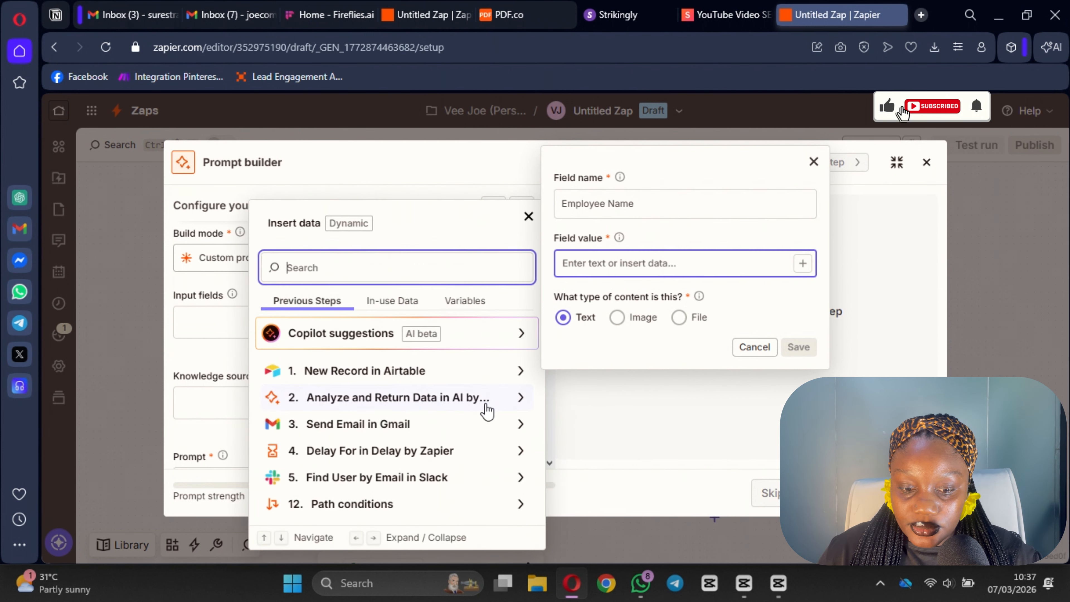
pyautogui.click(392, 371)
pyautogui.scroll(-4, 353, 401)
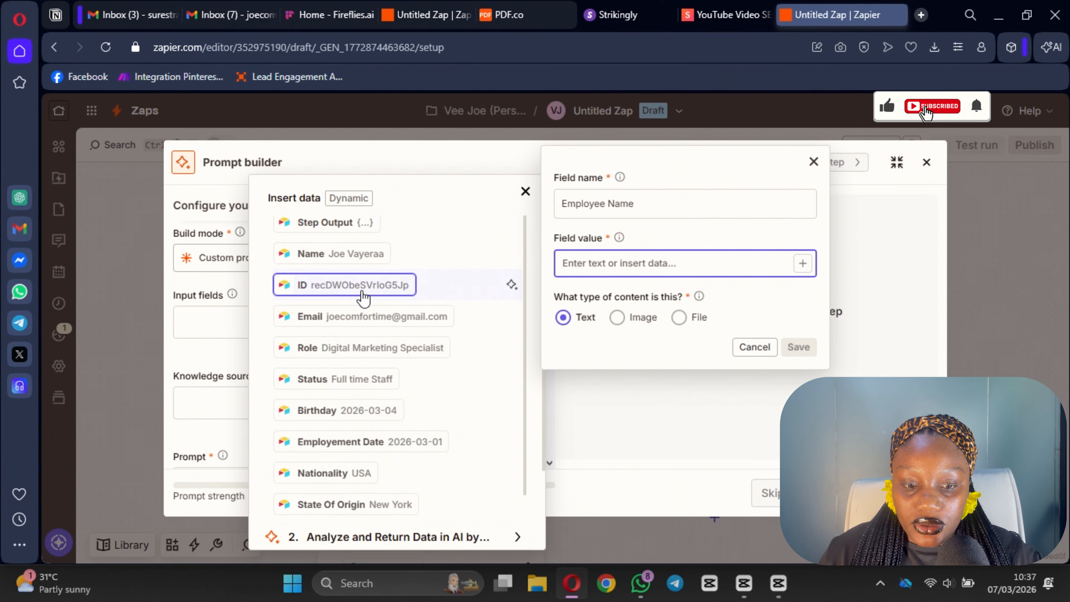
pyautogui.click(362, 290)
pyautogui.press('BackSpace')
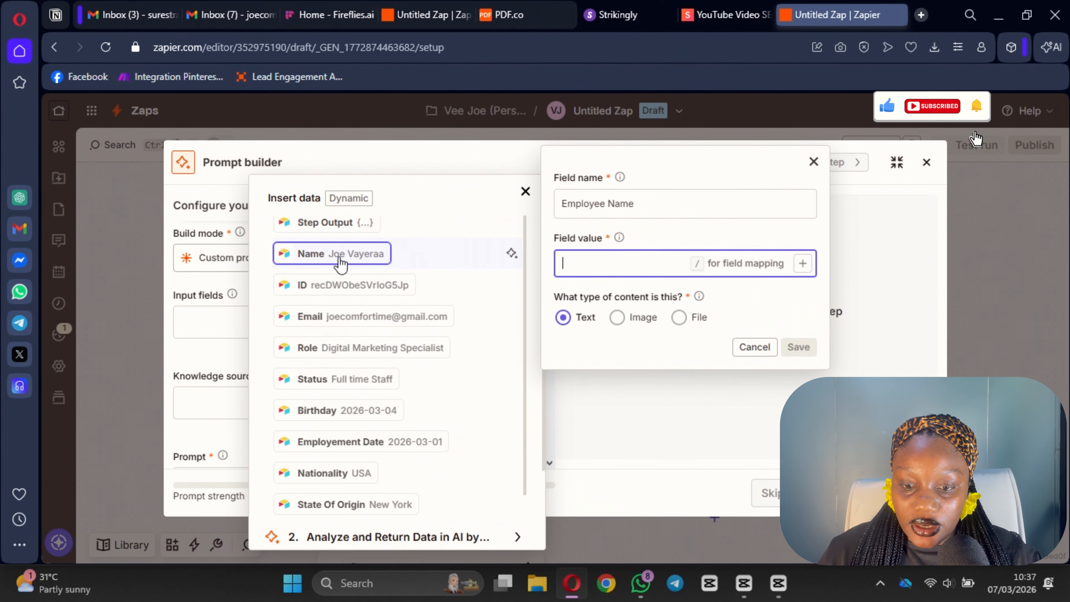
pyautogui.click(341, 254)
pyautogui.click(794, 347)
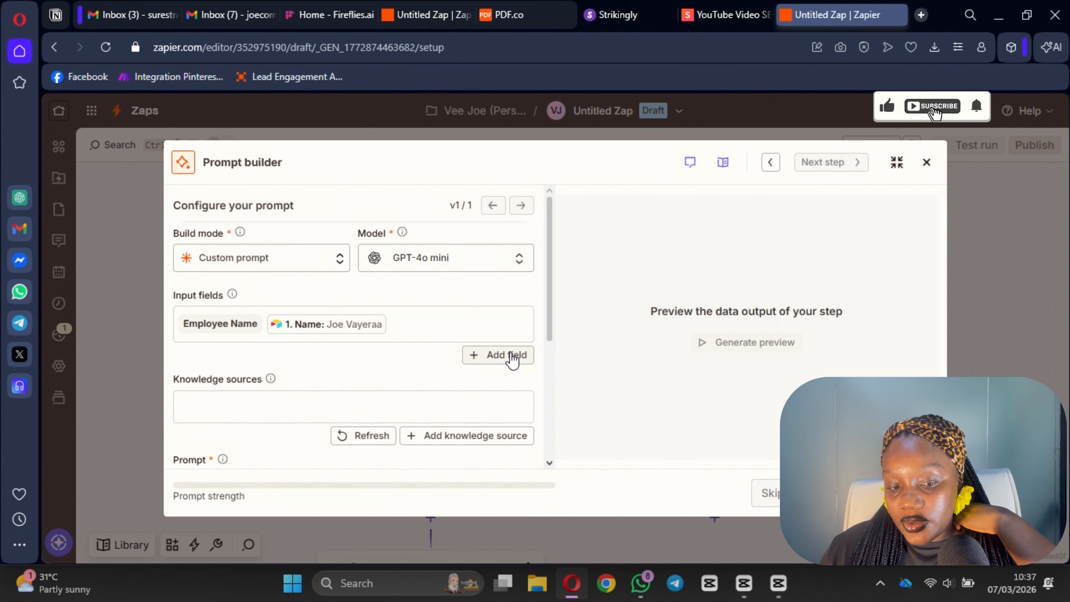
pyautogui.scroll(-3, 464, 379)
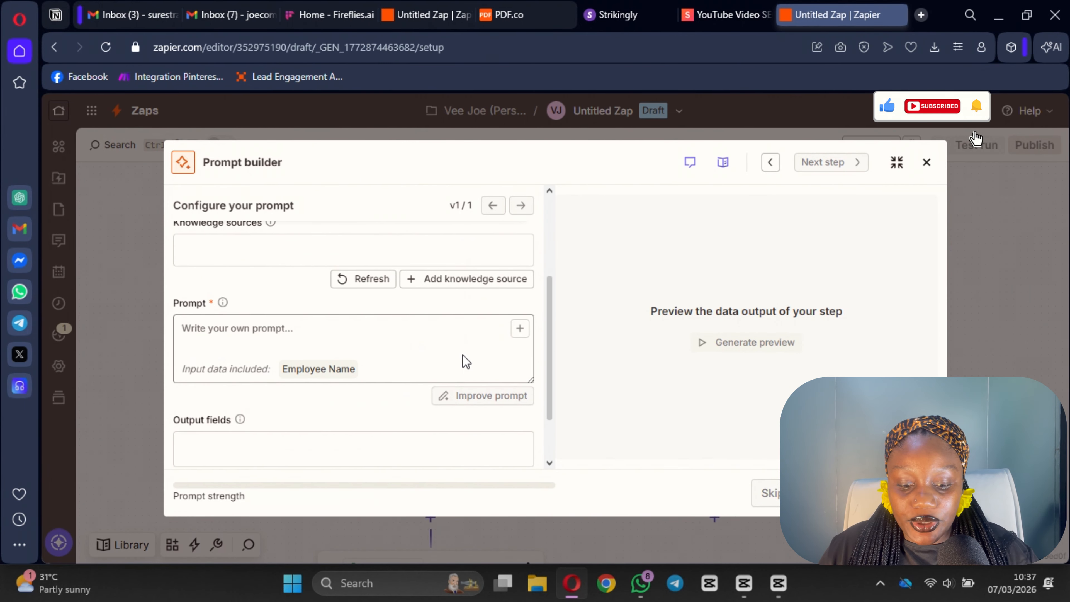
# - Begin the AI prompt with "Draft an email to send to a new employee telling them that their work email was not found on slack"
pyautogui.click(285, 333)
pyautogui.write('D')
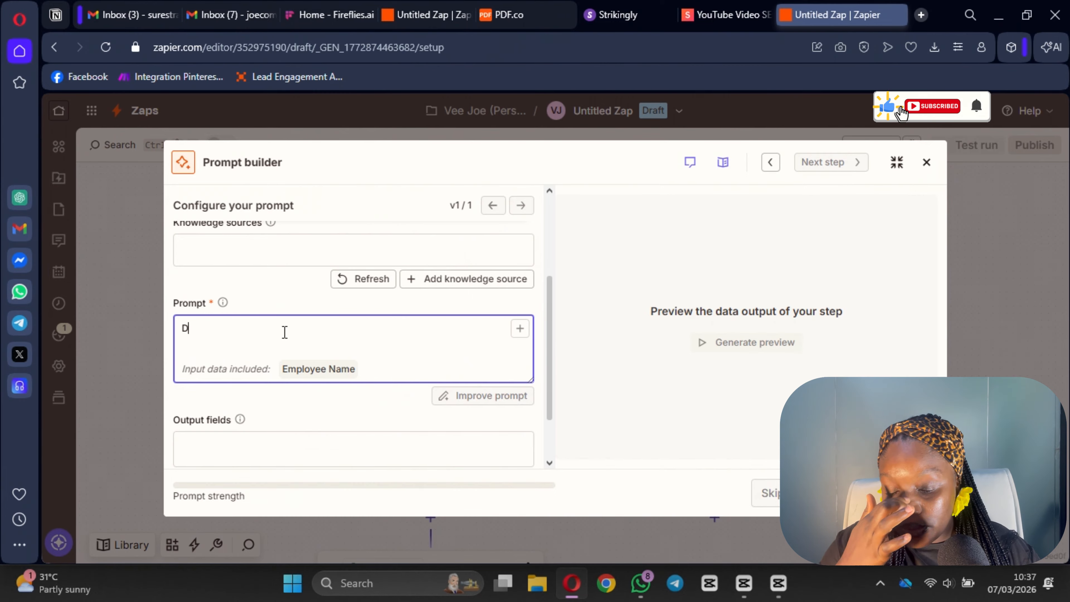
pyautogui.write('raf')
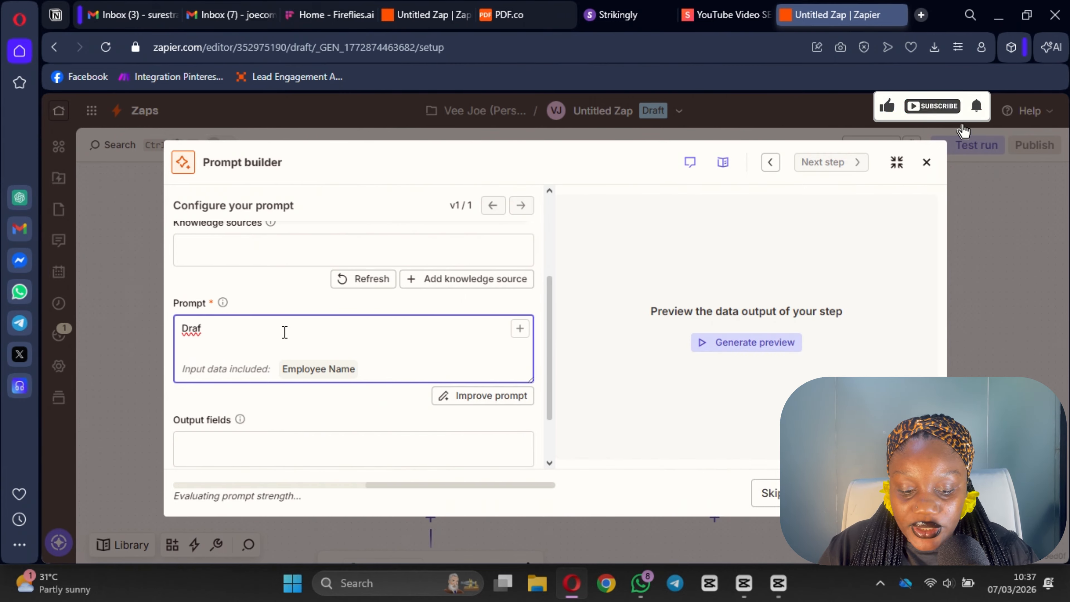
pyautogui.write('t an em')
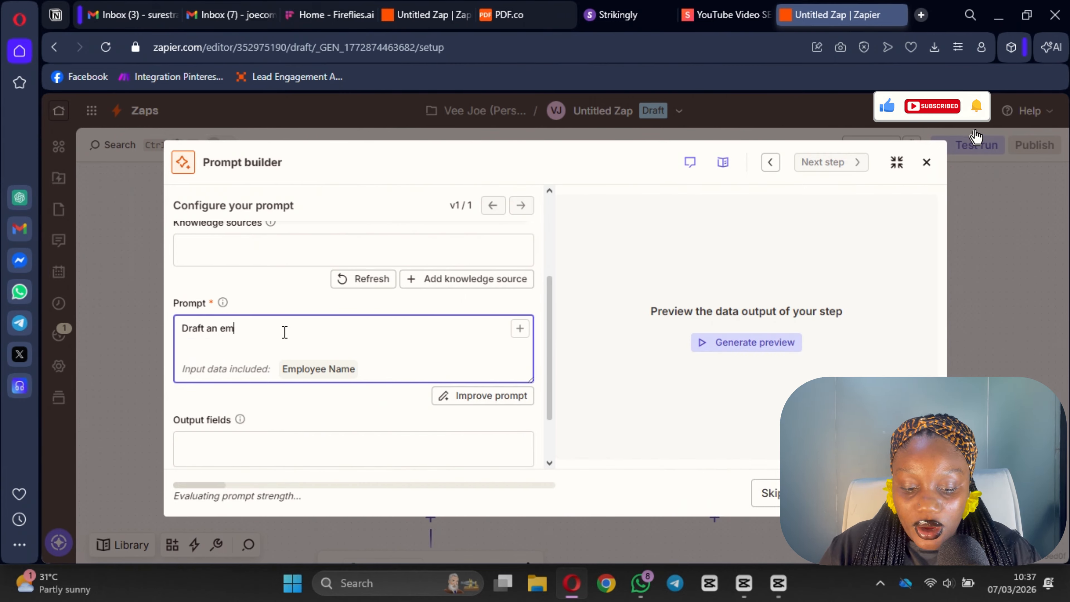
pyautogui.write('ail to sen')
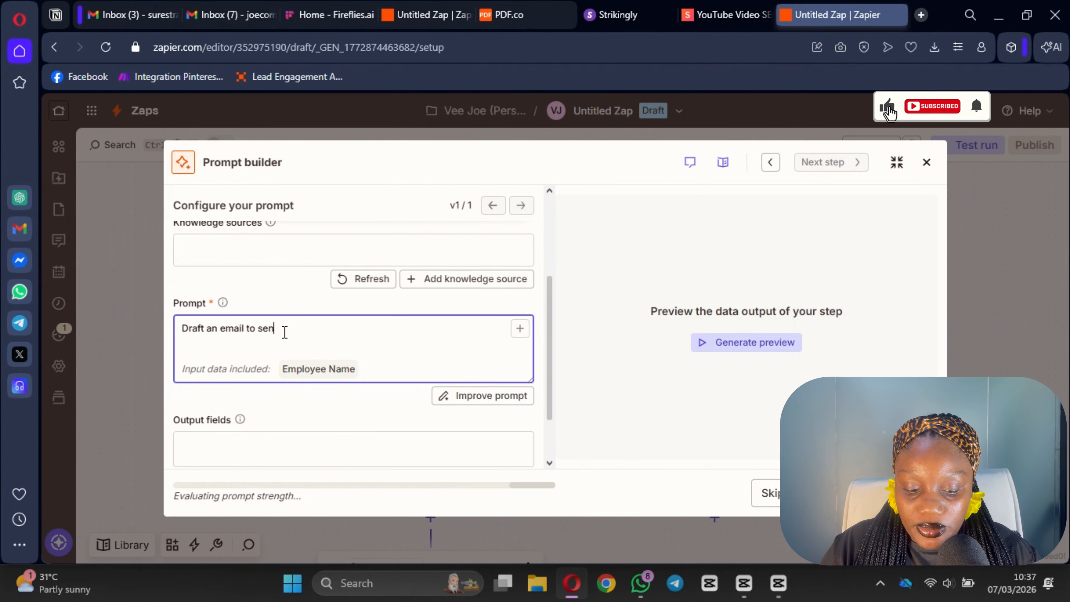
pyautogui.write('d to a new')
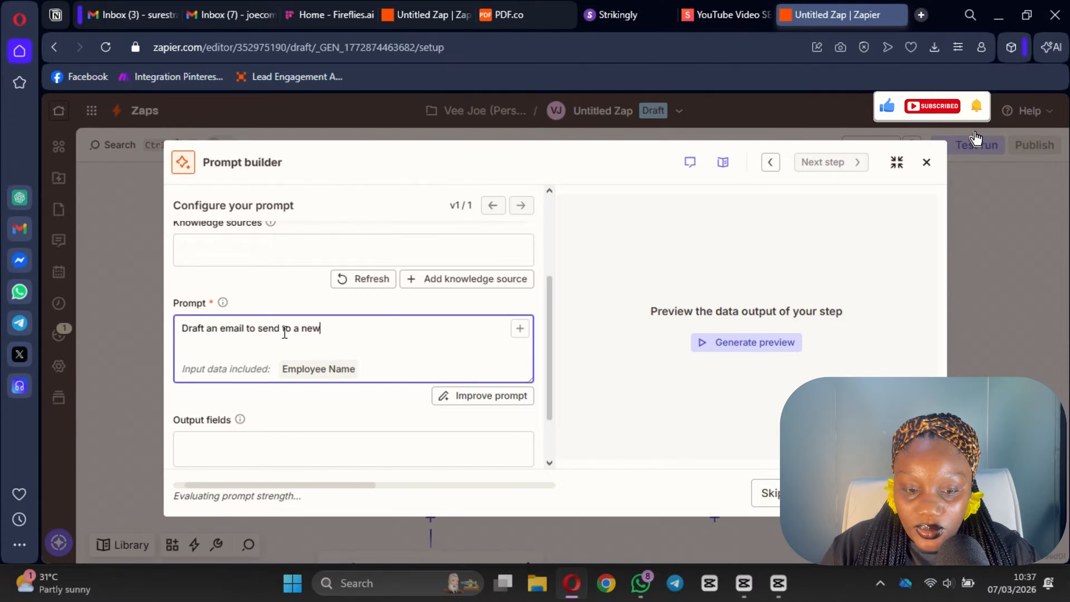
pyautogui.write(' employee ')
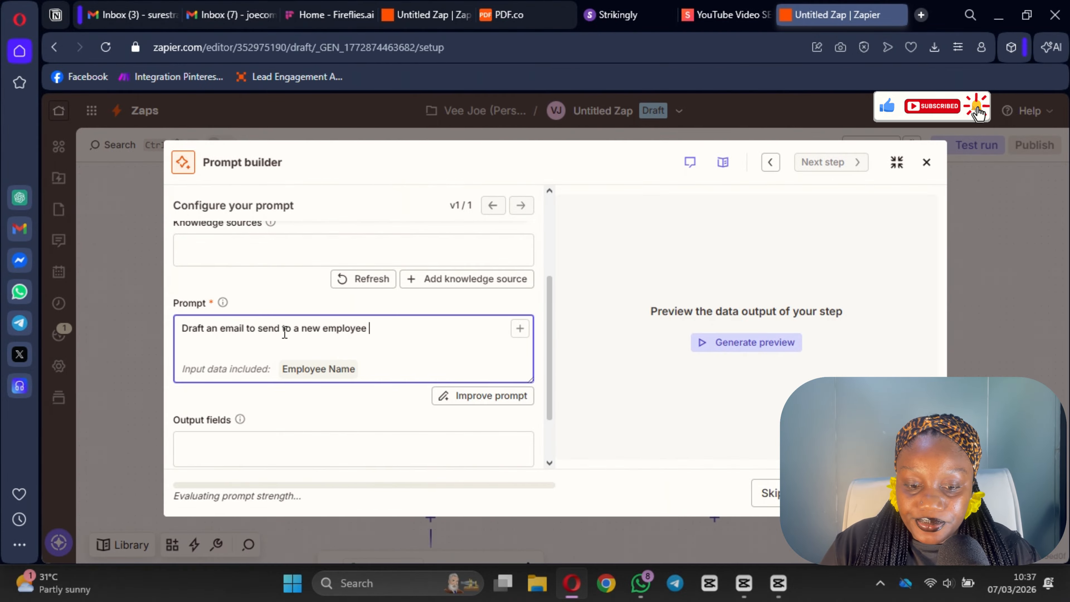
pyautogui.write('telling them t')
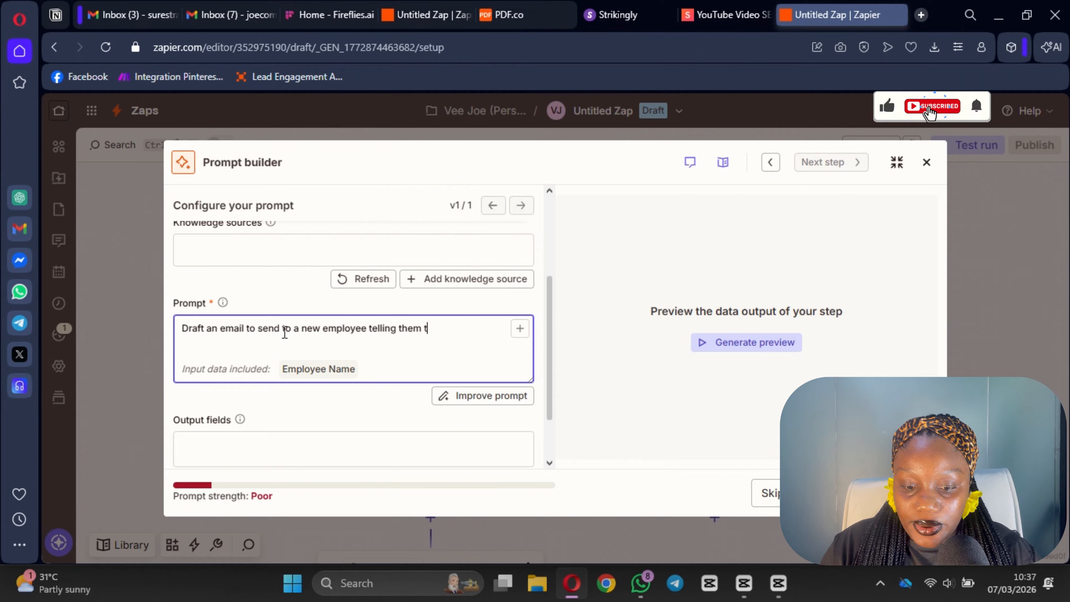
pyautogui.write('hat their e')
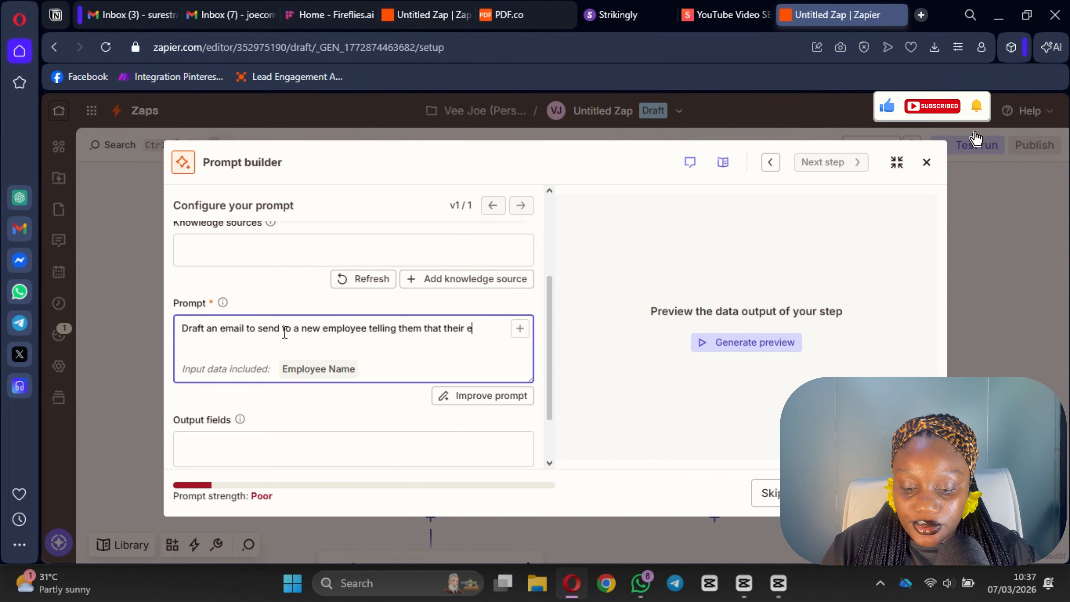
pyautogui.press('BackSpace')
pyautogui.write('work email w')
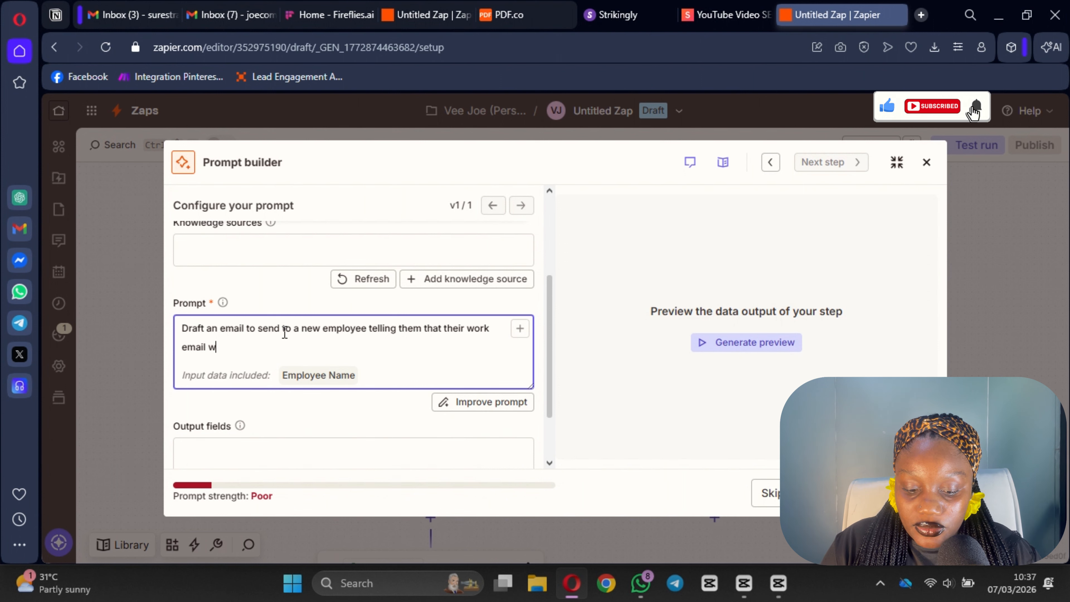
pyautogui.write('as not fou')
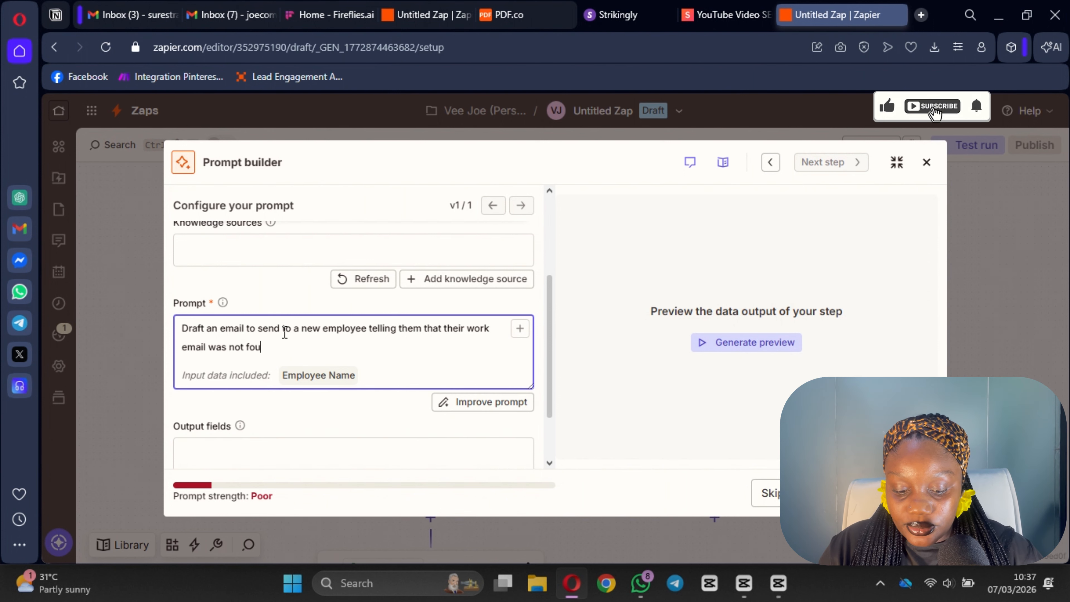
pyautogui.write('nd on')
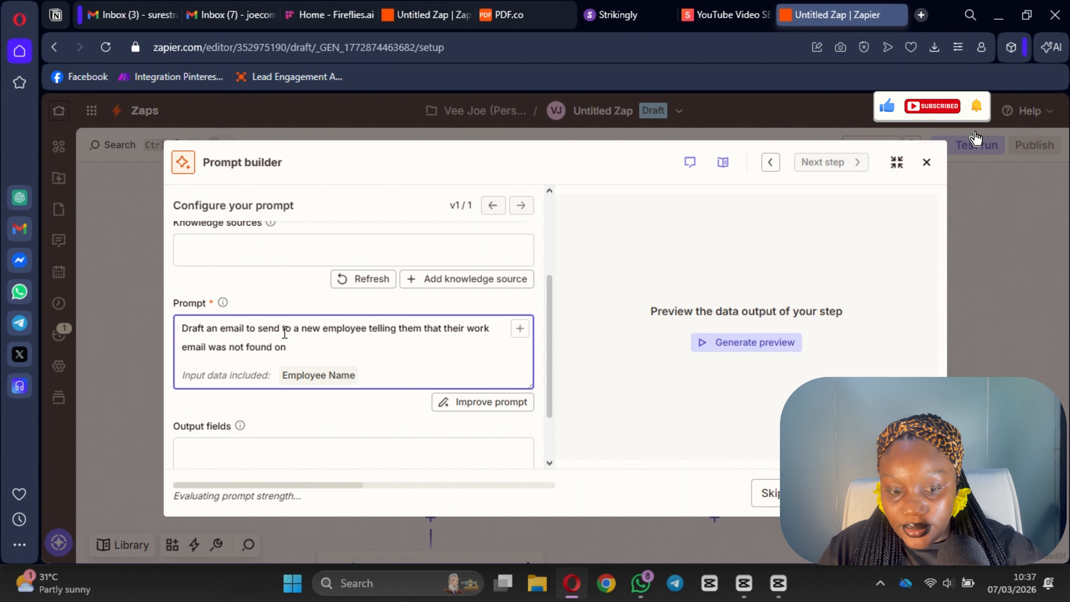
pyautogui.write('v')
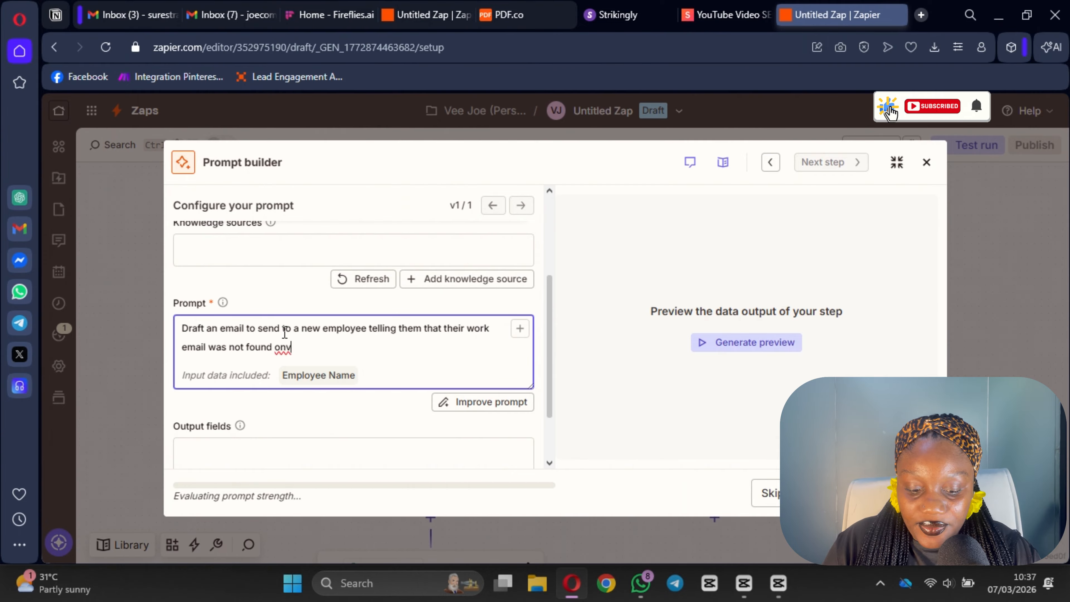
pyautogui.press('BackSpace')
pyautogui.write('slack ')
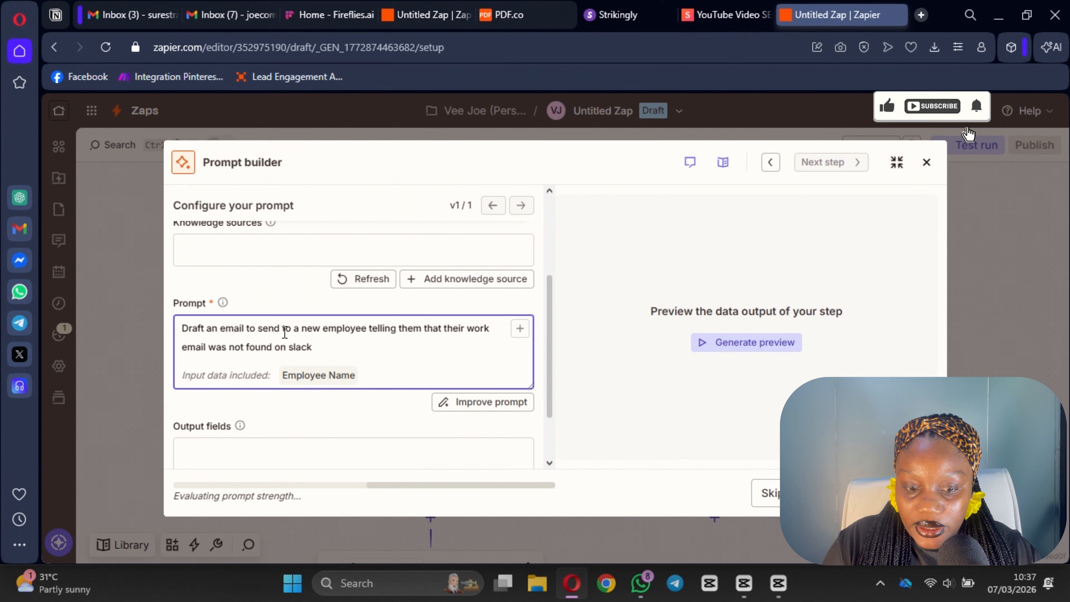
# - Continue the prompt with "meaning they have to signed up on slack yet, as per the last email."
pyautogui.write('meaning they ')
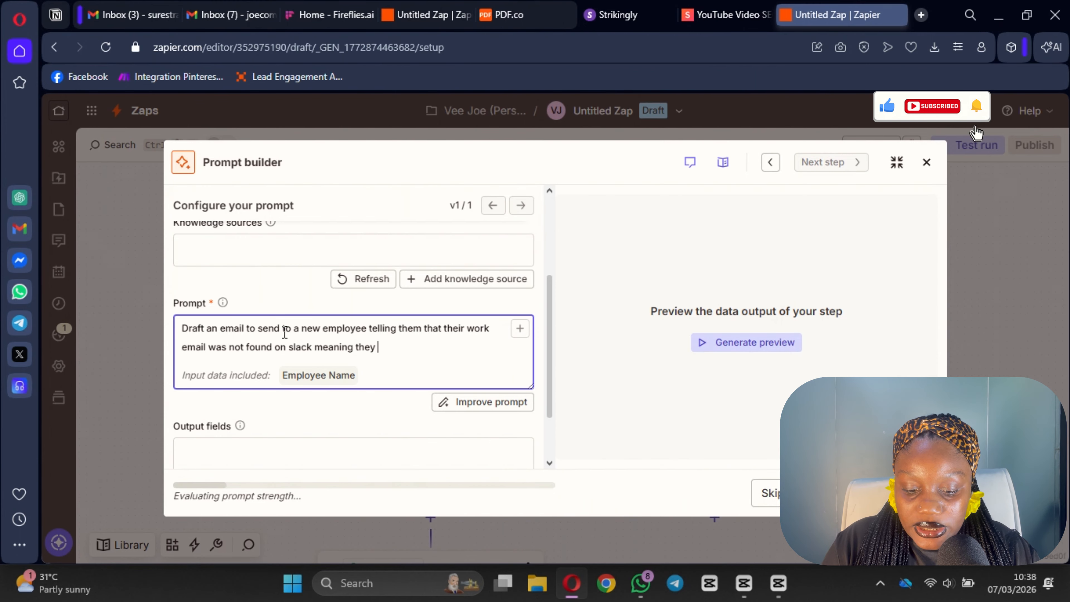
pyautogui.write('have to signed yp')
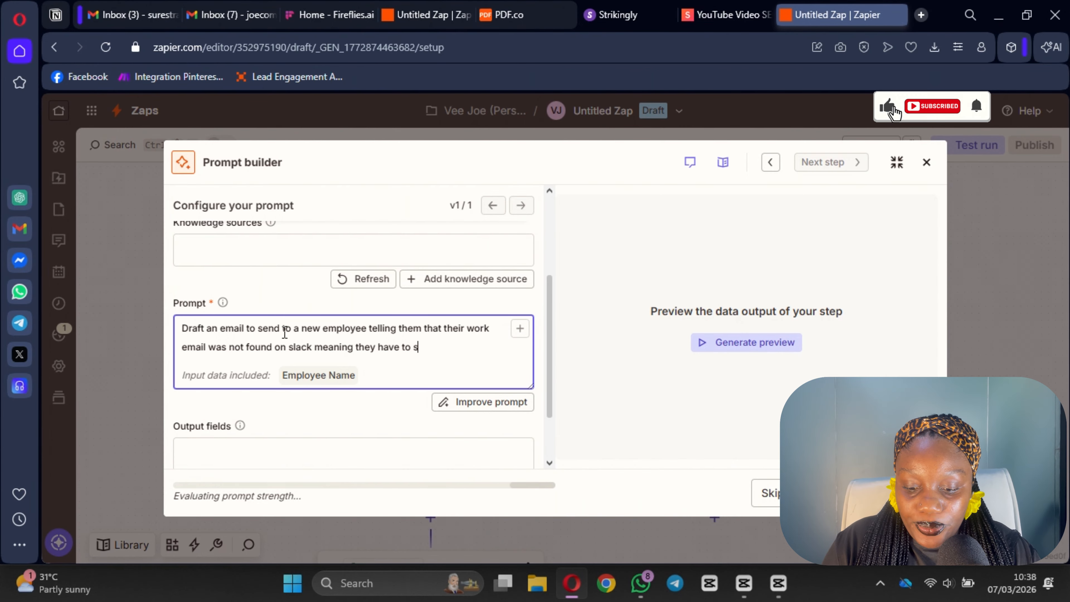
pyautogui.press('BackSpace')
pyautogui.press('BackSpace')
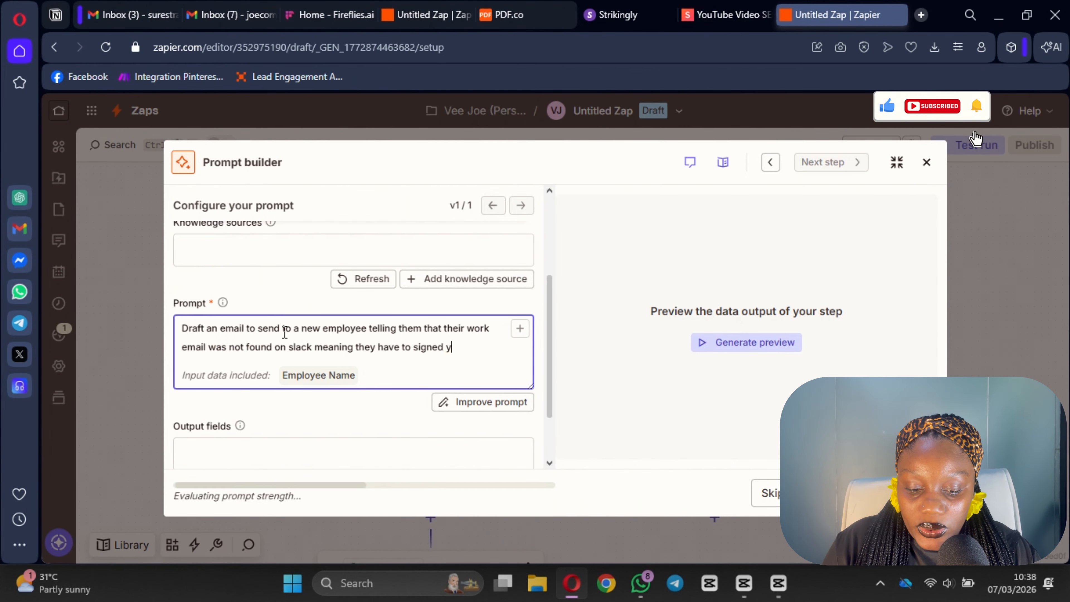
pyautogui.write('up on sla')
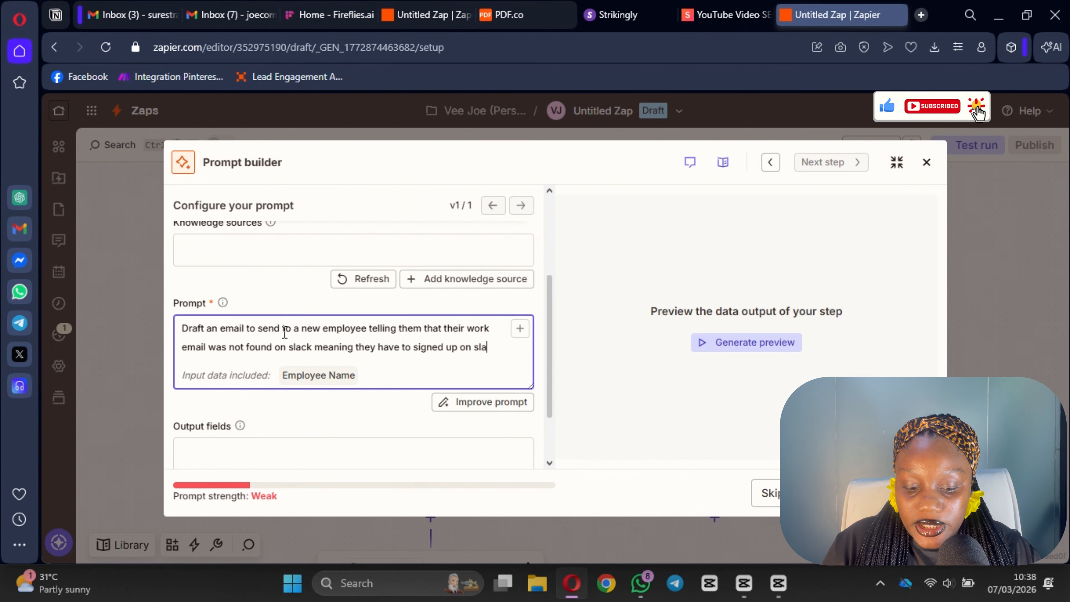
pyautogui.write('ck yet, ')
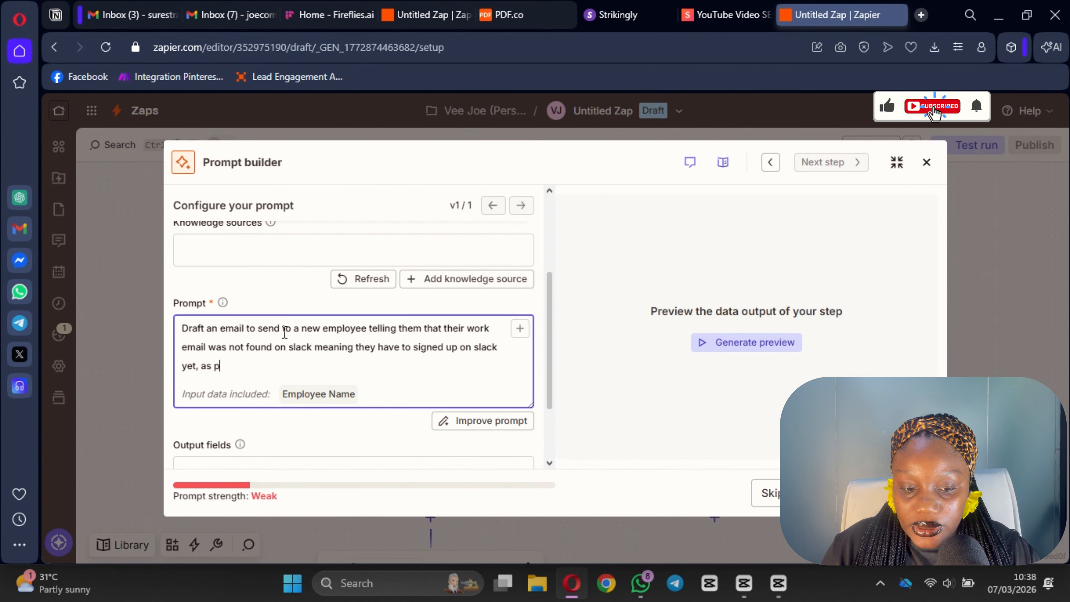
pyautogui.write('as per the')
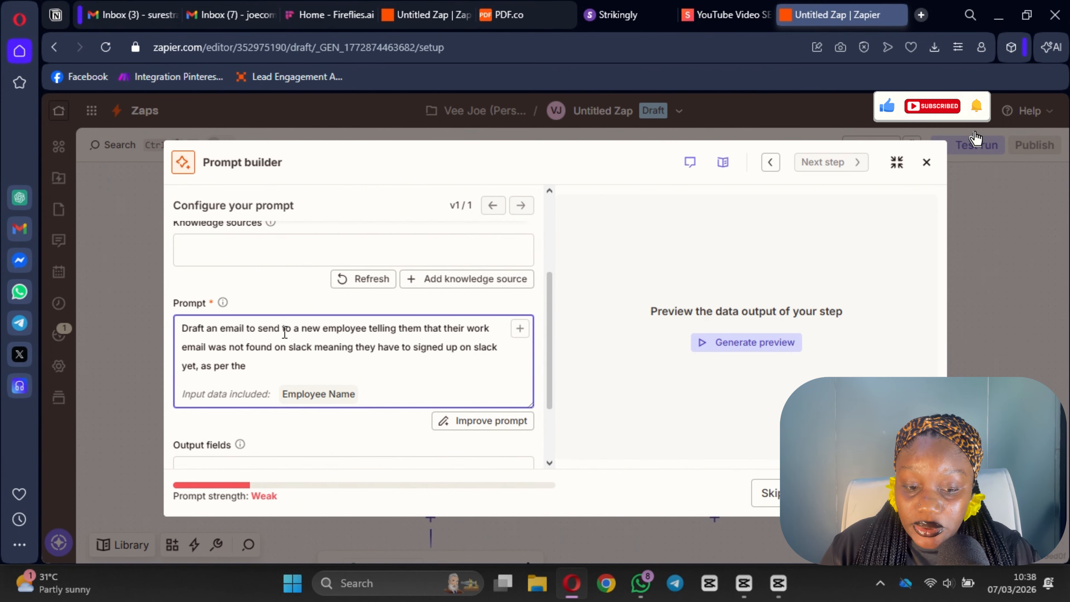
pyautogui.write(' email')
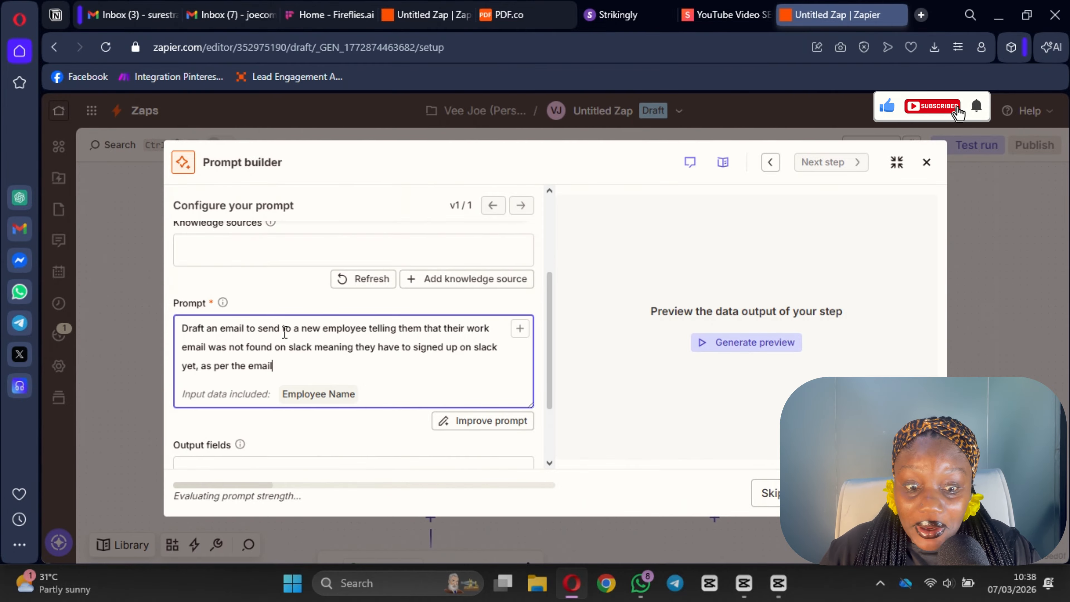
pyautogui.press('BackSpace')
pyautogui.press('BackSpace')
pyautogui.press('BackSpace')
pyautogui.press('BackSpace')
pyautogui.press('BackSpace')
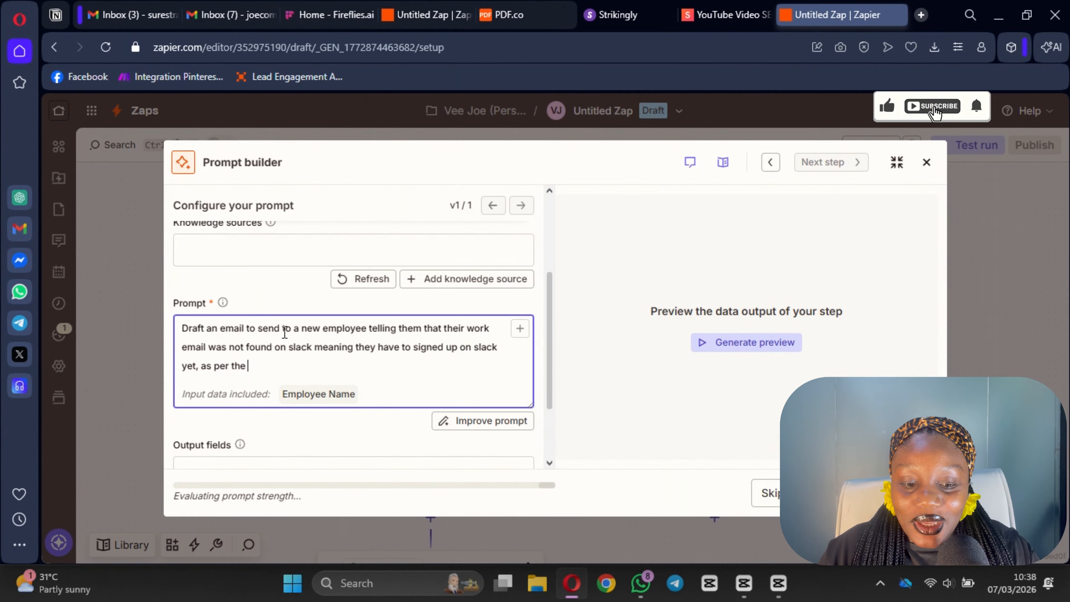
pyautogui.write('last e')
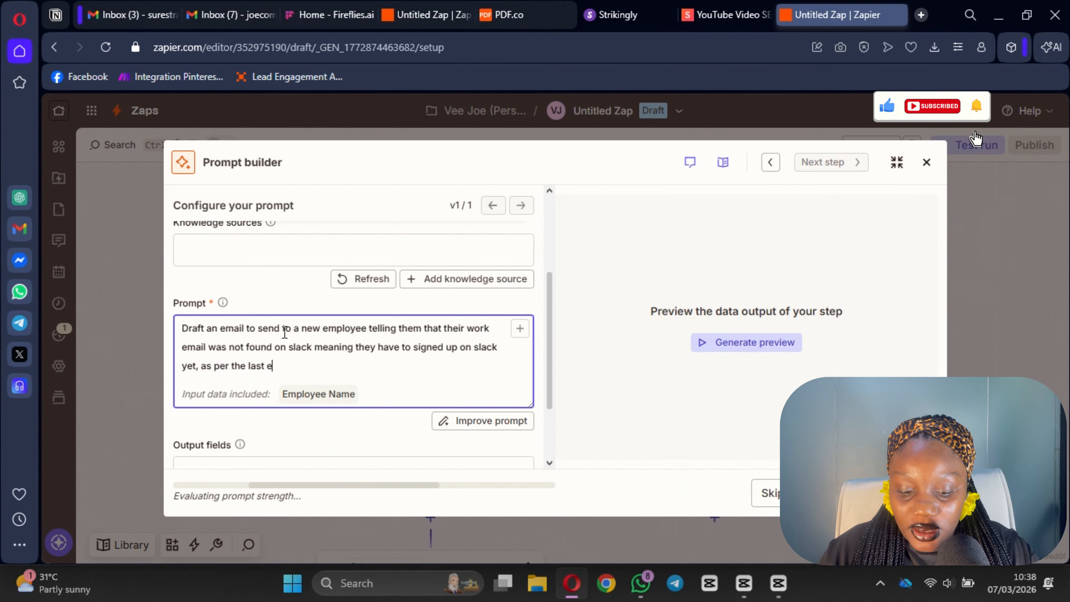
pyautogui.write('mail. and ')
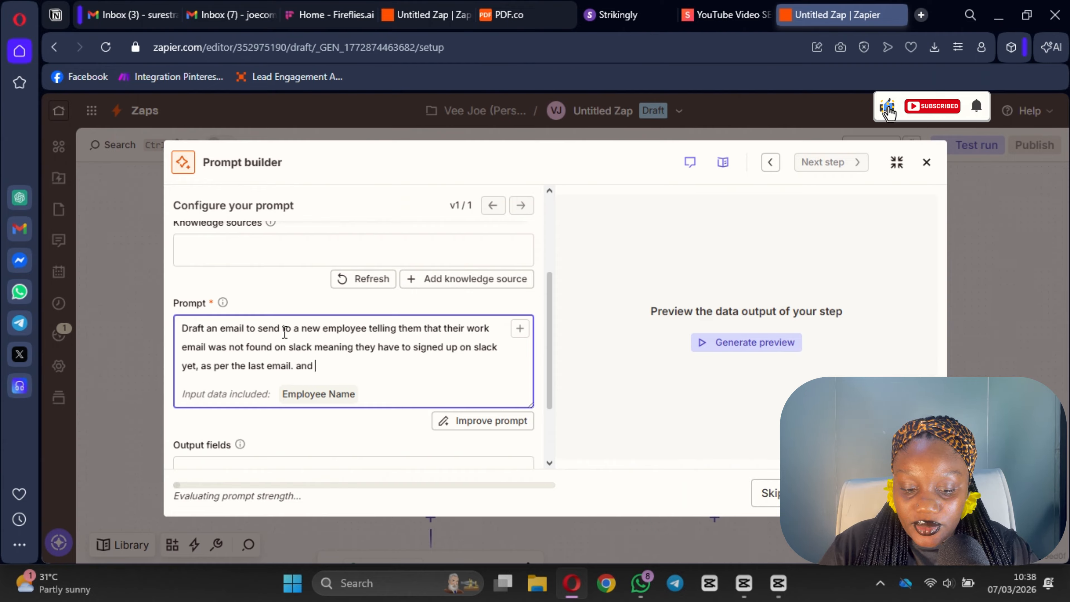
# - Add "and also let them know that this will halt their onboarding process, and might later cause a revoke of the employement" to the prompt
pyautogui.write('also t')
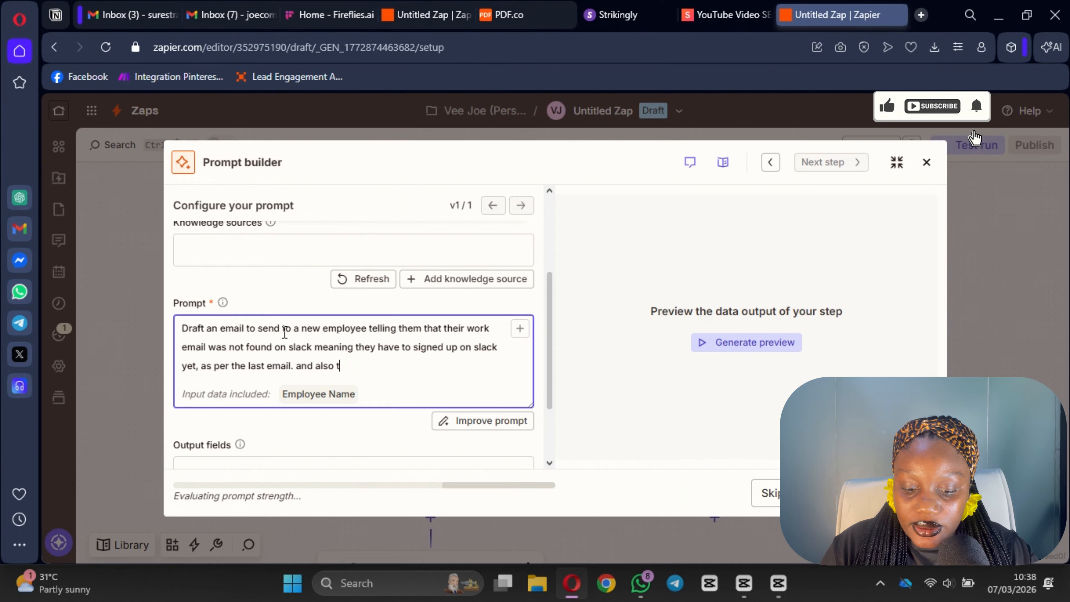
pyautogui.write('et them ')
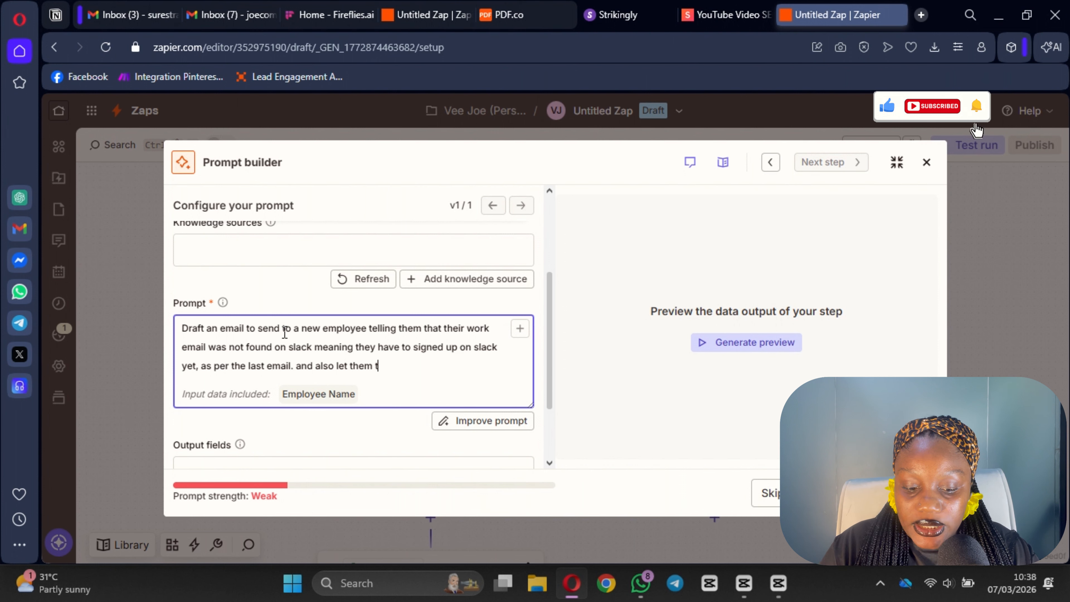
pyautogui.write('know that t')
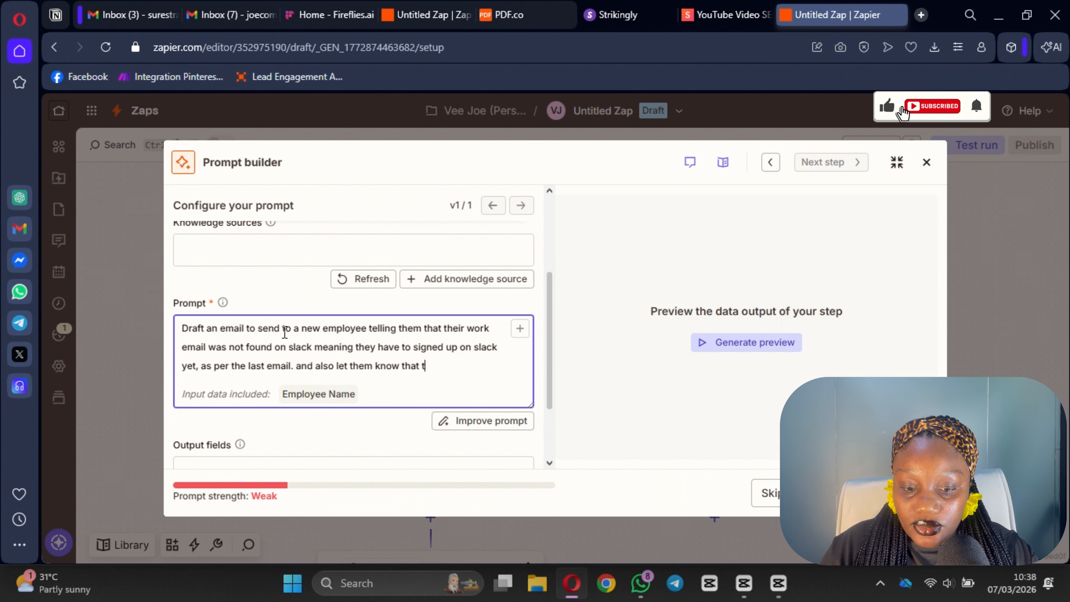
pyautogui.write('hos ')
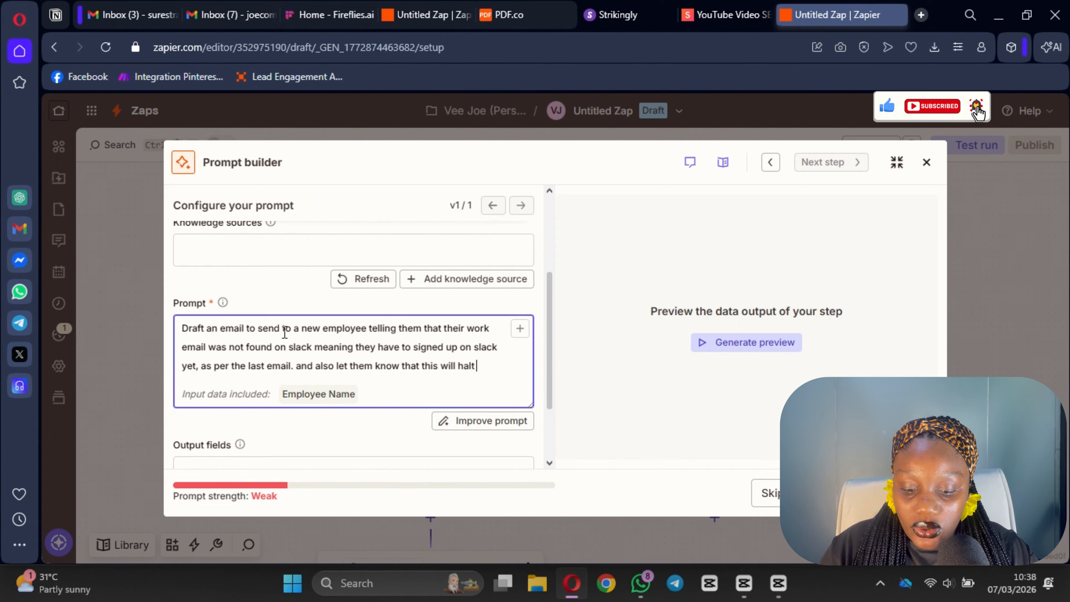
pyautogui.write('ir ')
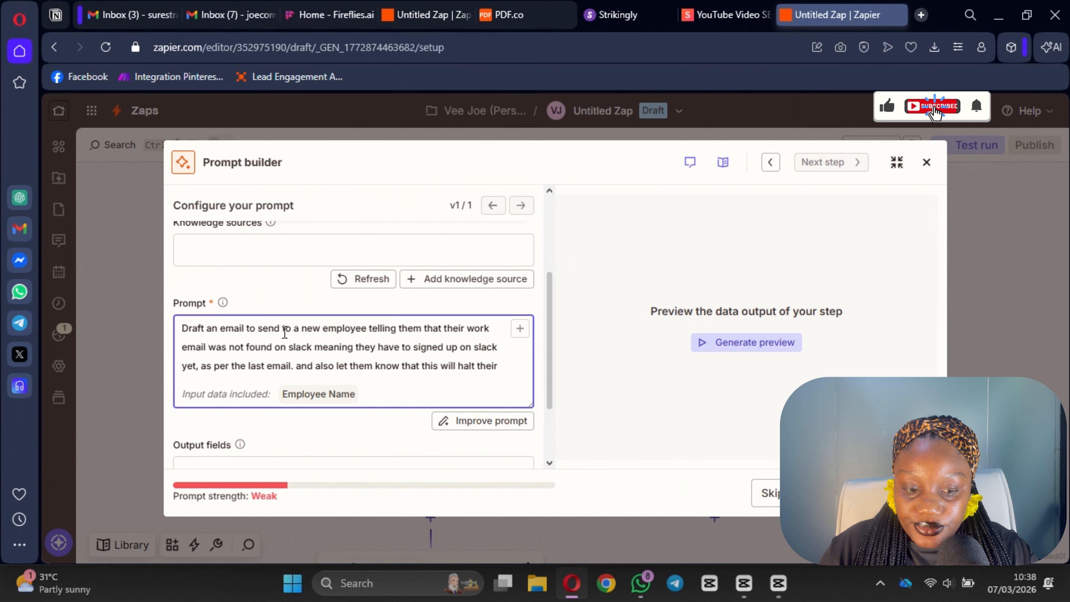
pyautogui.write('onboarin')
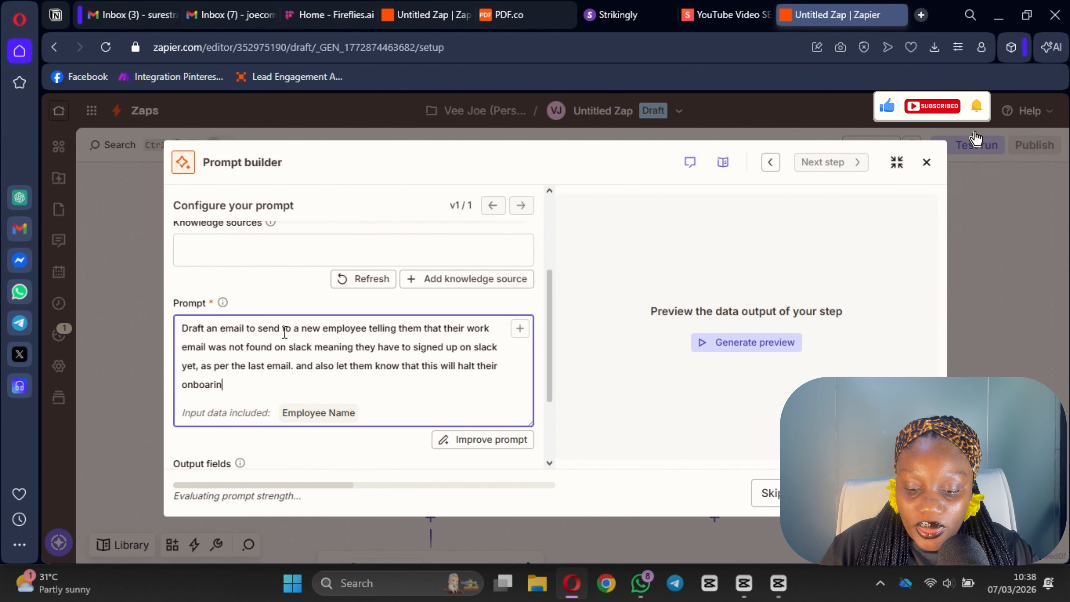
pyautogui.press('BackSpace')
pyautogui.press('BackSpace')
pyautogui.write('ding proc')
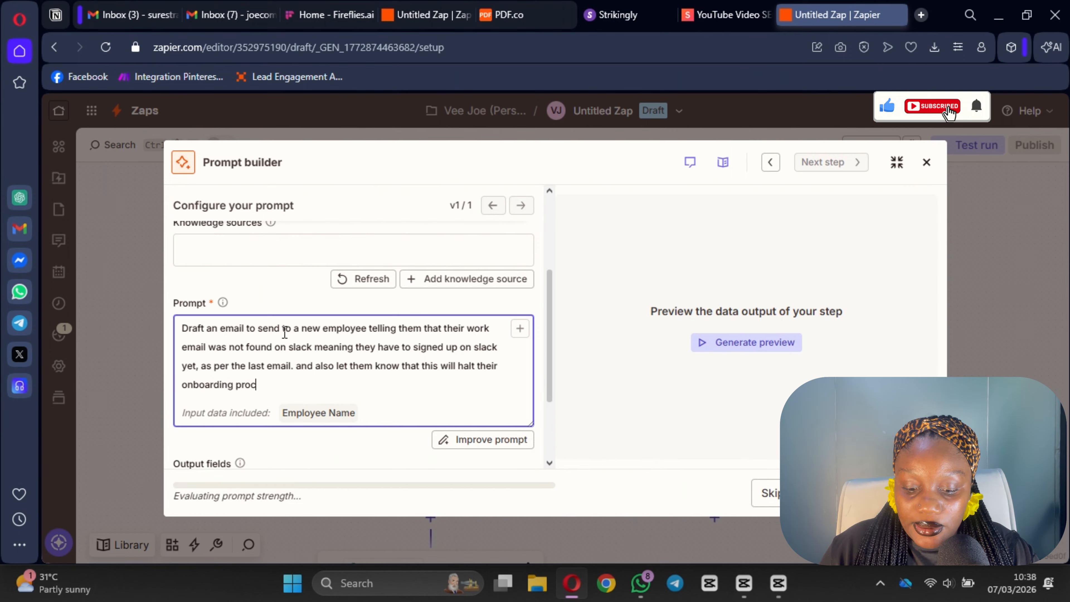
pyautogui.write('ess, and might lat')
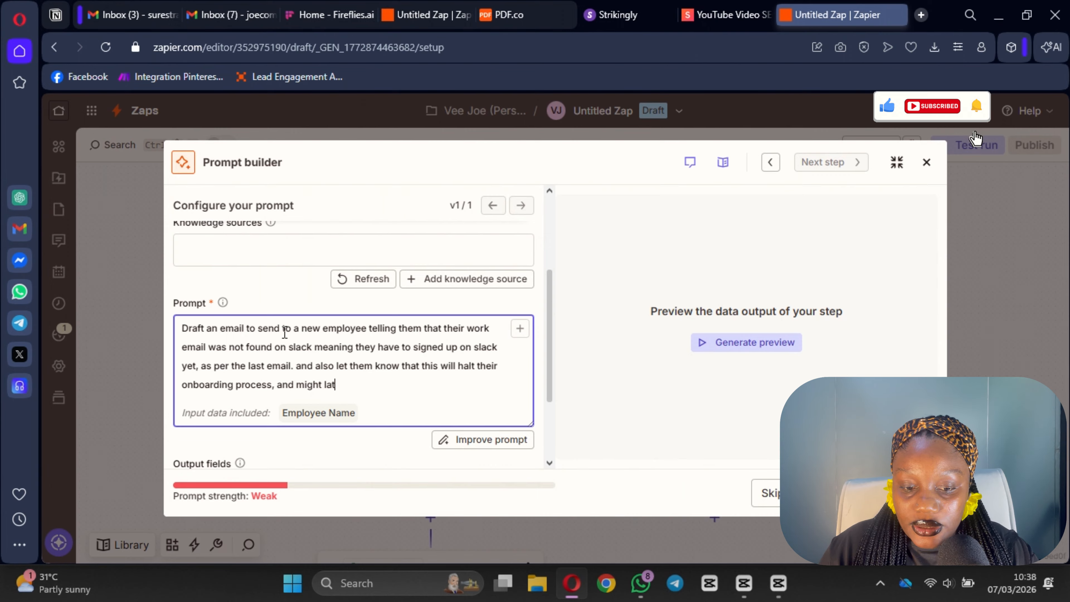
pyautogui.write('er cou')
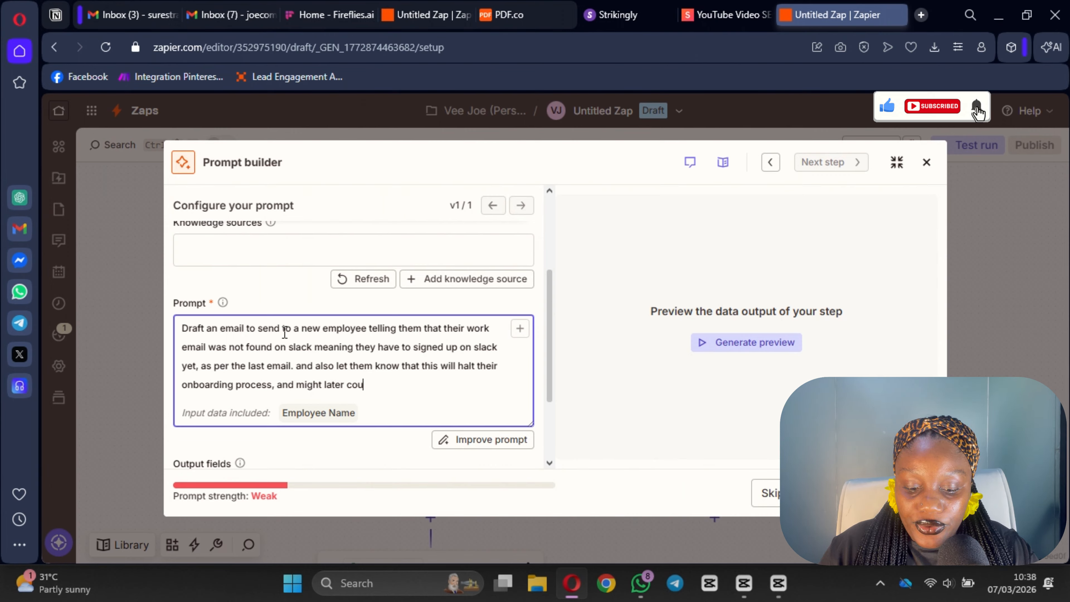
pyautogui.press('BackSpace')
pyautogui.write('ause a re')
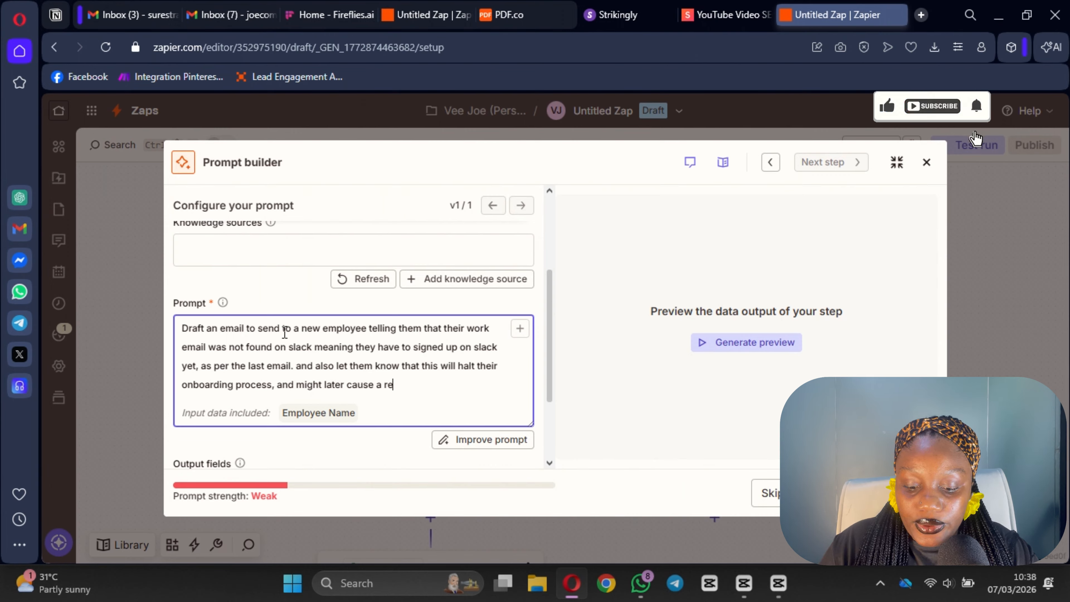
pyautogui.write('voke of the emp')
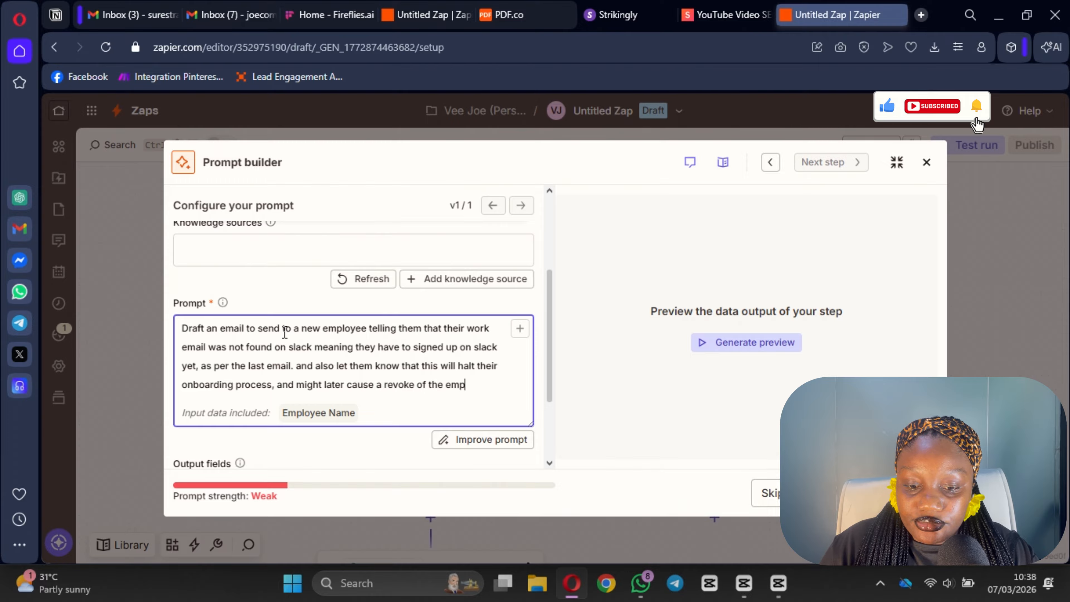
pyautogui.write('loyement')
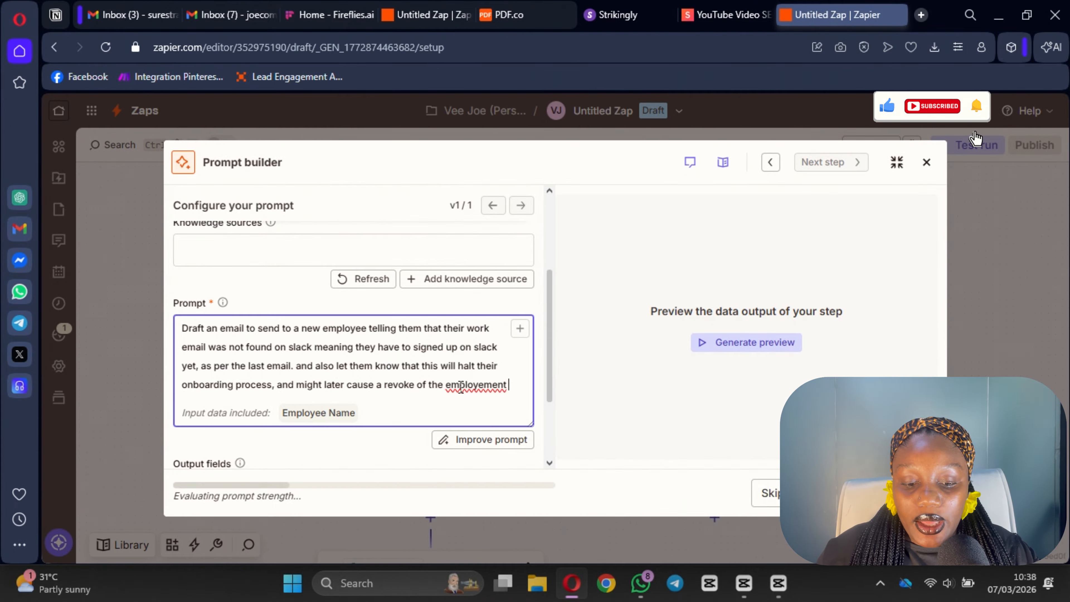
# - Correct the spelling of "employment" in the prompt and have the AI improve the prompt wording
pyautogui.click(486, 385)
pyautogui.press('BackSpace')
pyautogui.click(491, 427)
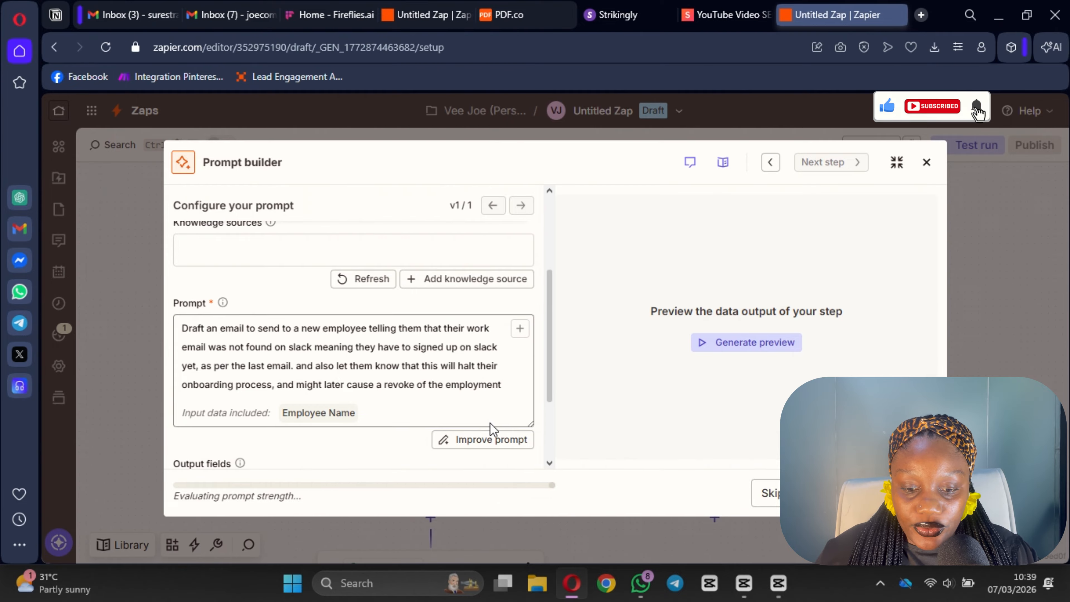
pyautogui.click(489, 441)
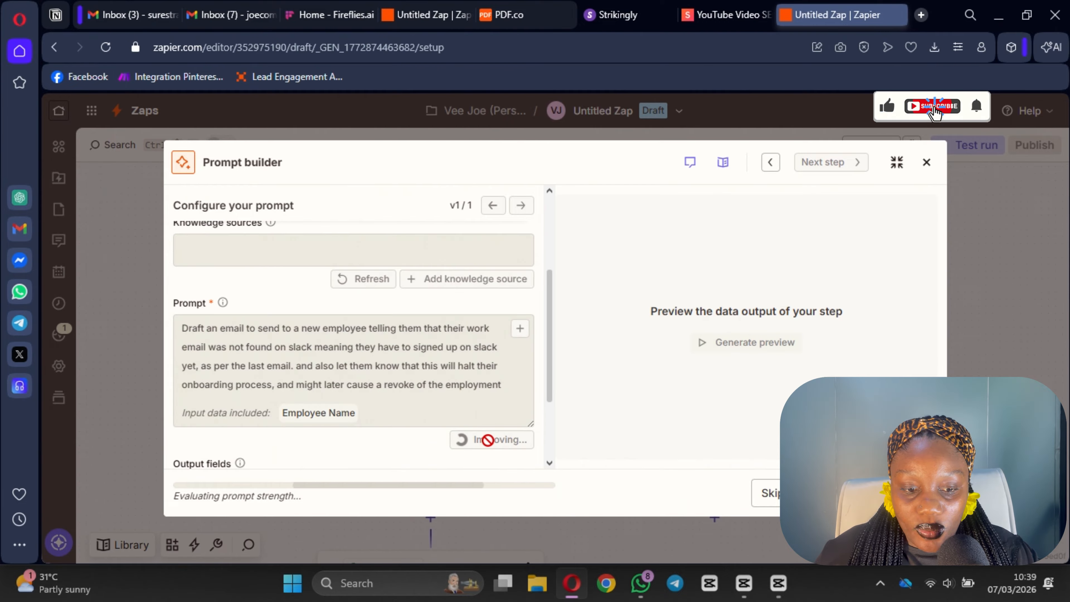
pyautogui.scroll(-1, 304, 277)
pyautogui.scroll(1, 302, 291)
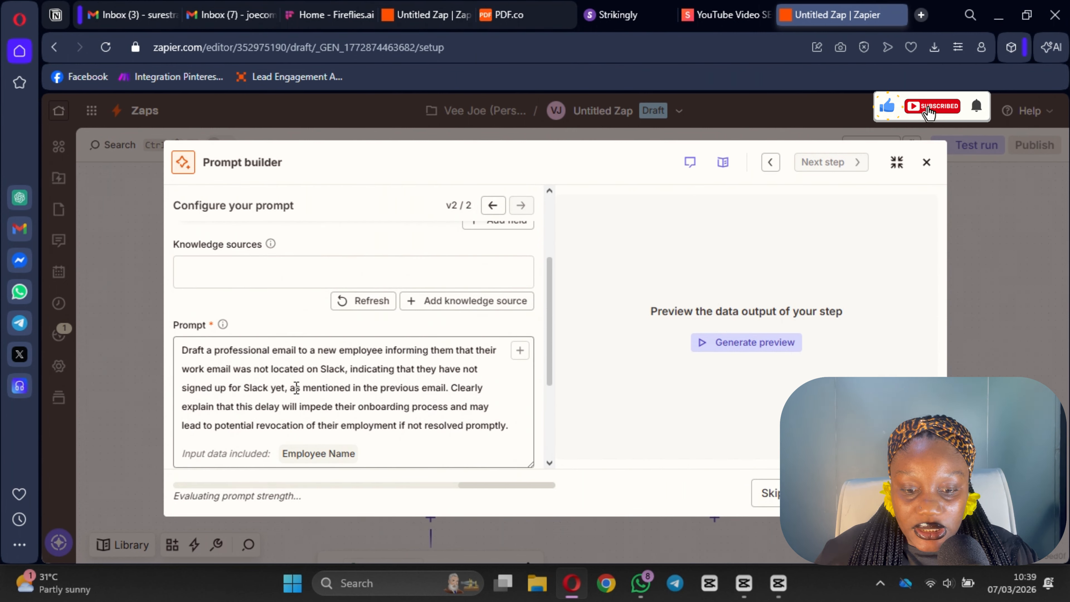
# - Add a required text output field named "Email Subject" with the description "This is the subject of the email"
pyautogui.scroll(-2, 373, 378)
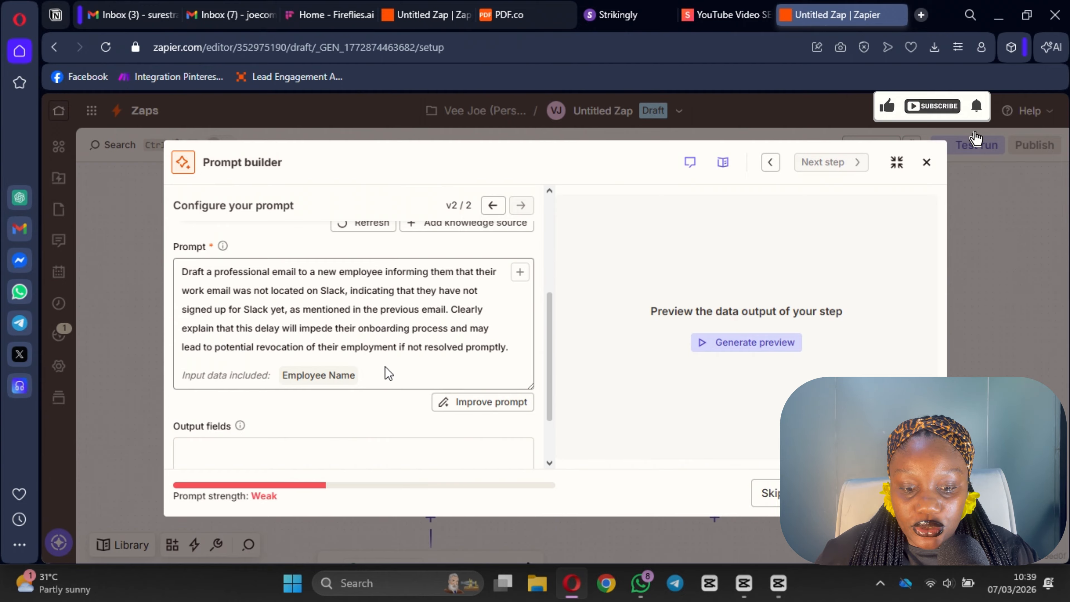
pyautogui.scroll(-2, 400, 349)
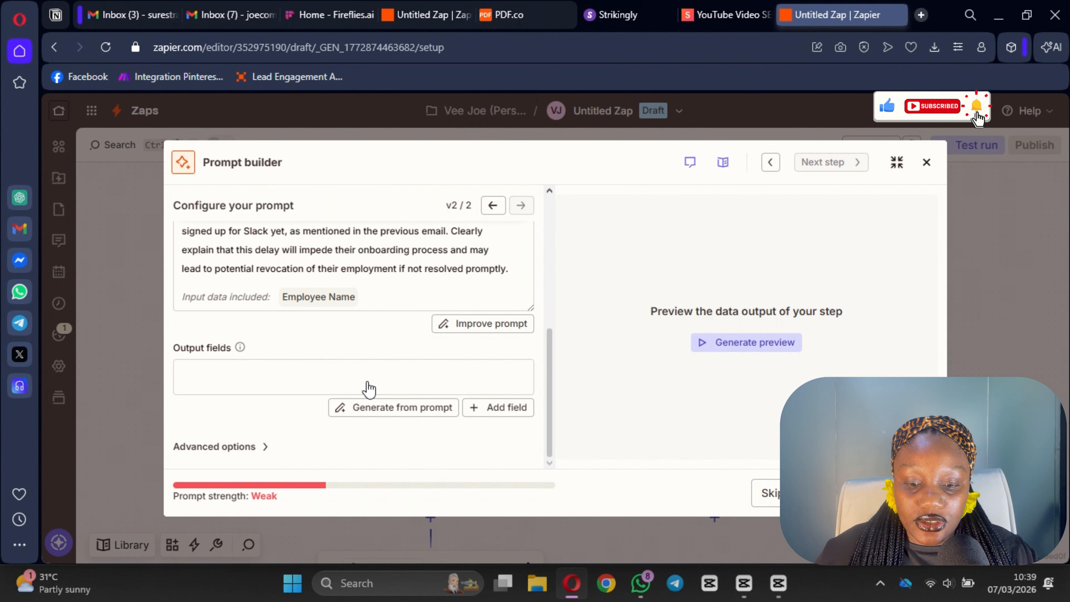
pyautogui.click(505, 408)
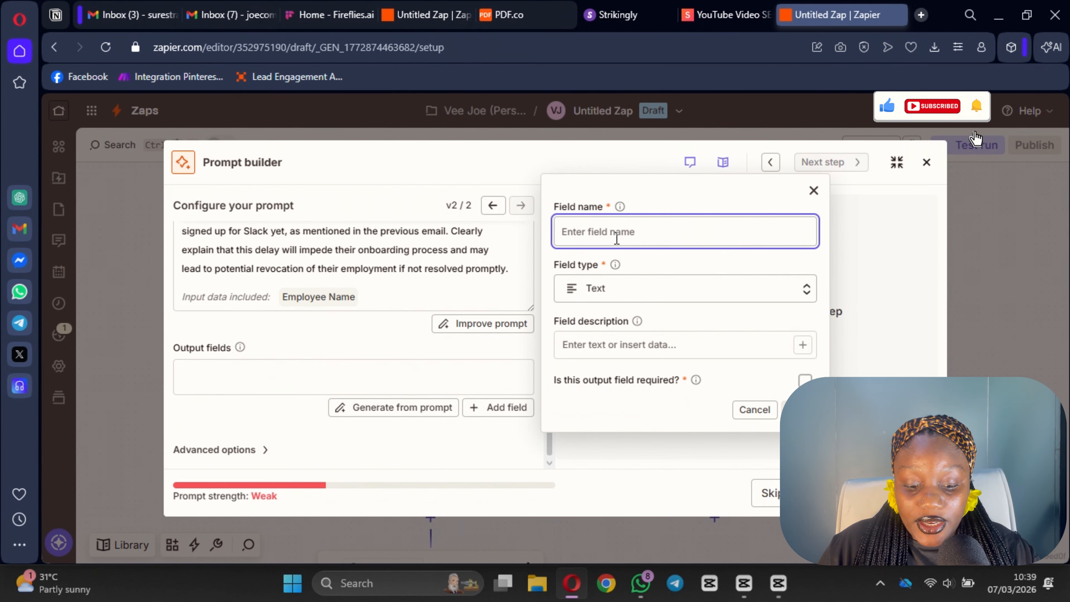
pyautogui.write('Email S')
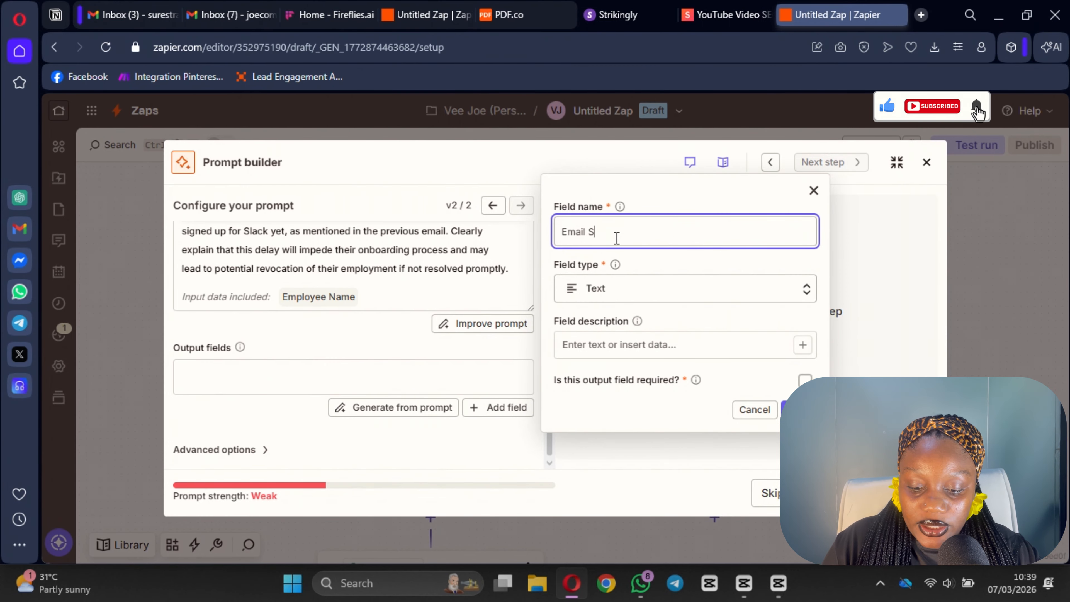
pyautogui.write('un')
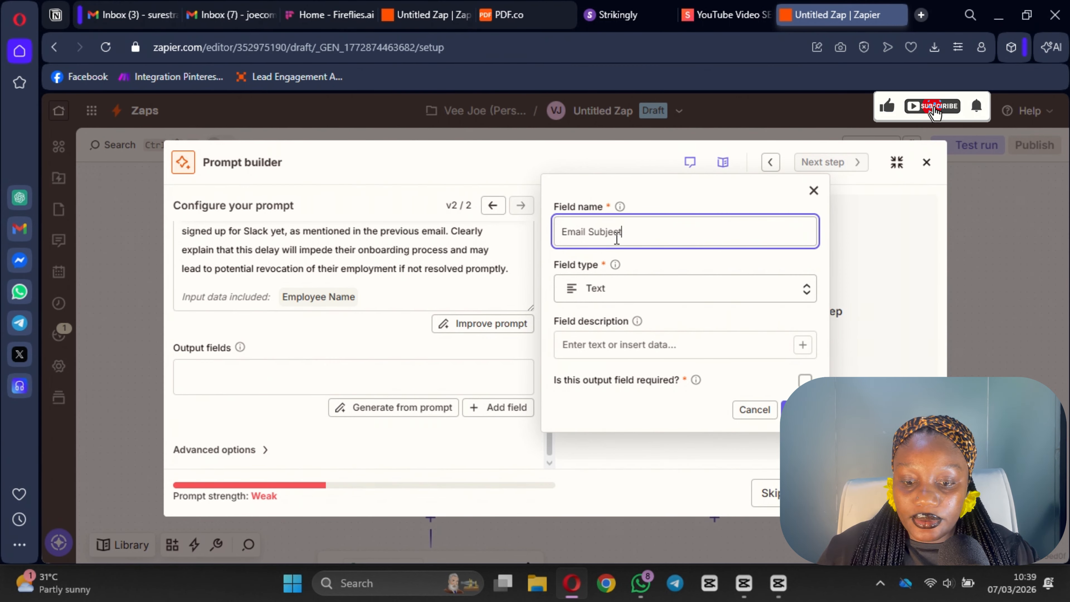
pyautogui.write('ject')
pyautogui.click(665, 346)
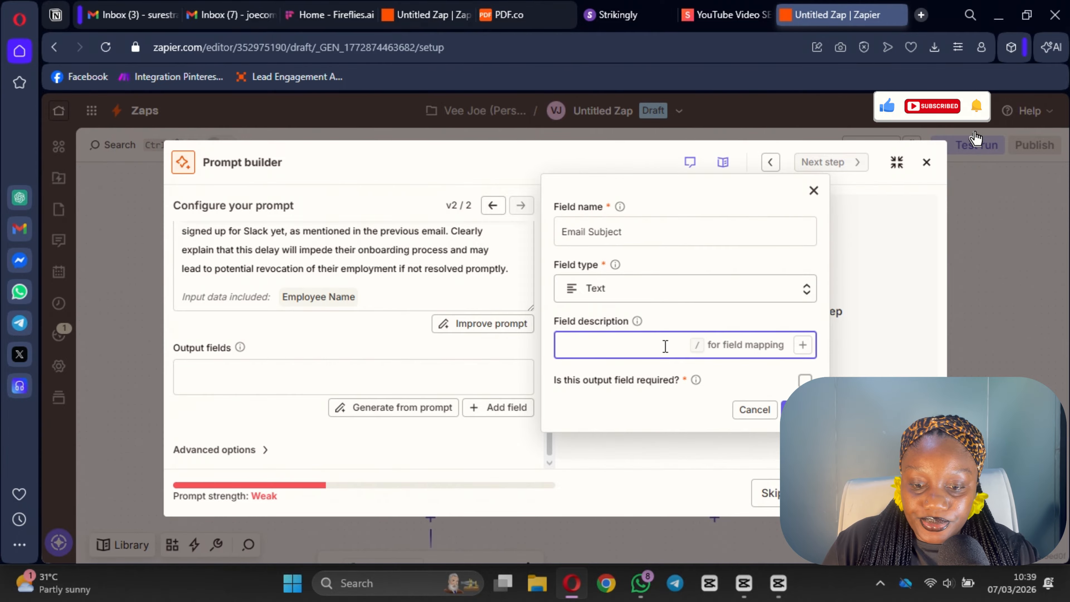
pyautogui.write('The')
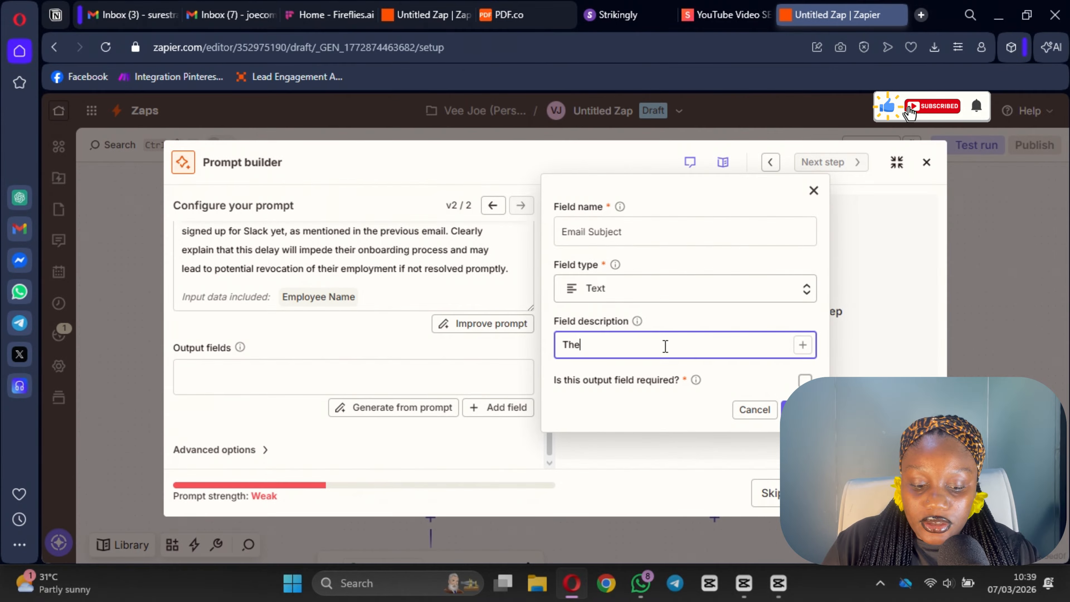
pyautogui.write('isis is the subject of the email')
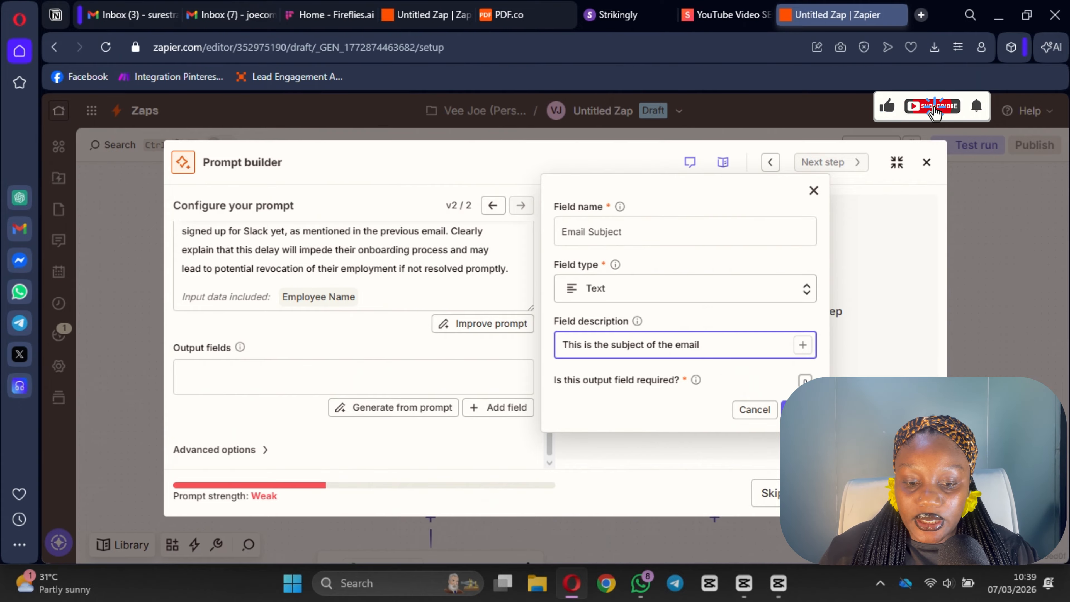
pyautogui.click(805, 381)
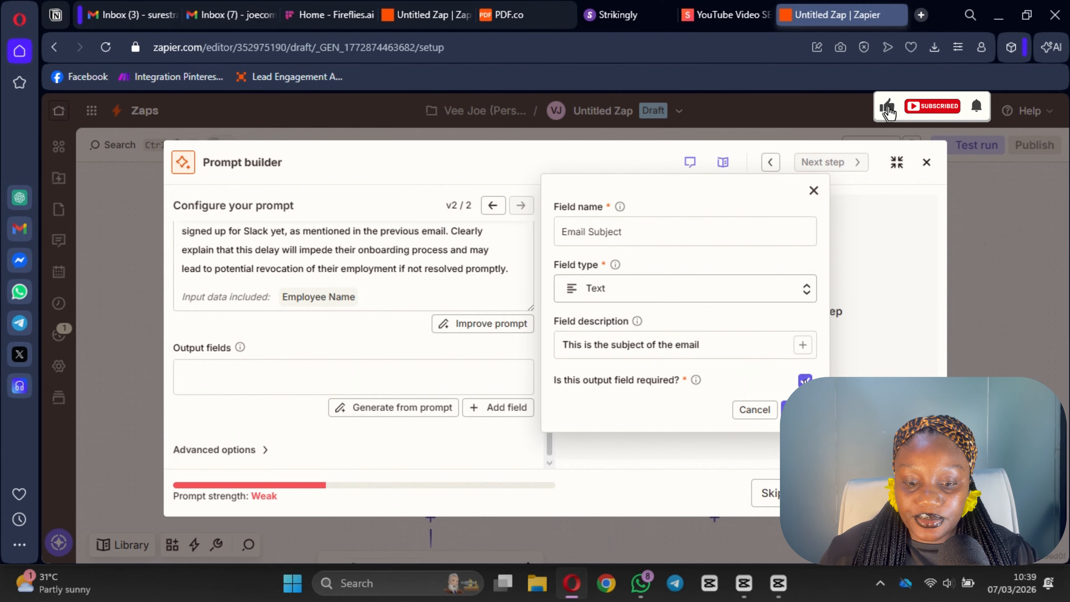
pyautogui.click(796, 409)
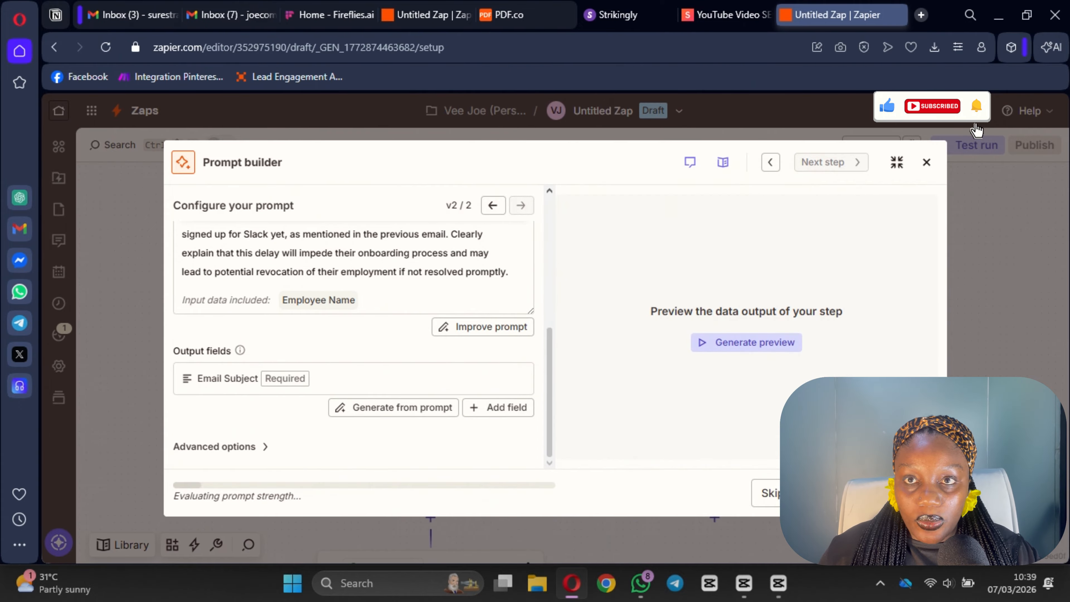
# - Start a second text output field named "Email name" with the description "This is the body of the email"
pyautogui.click(496, 409)
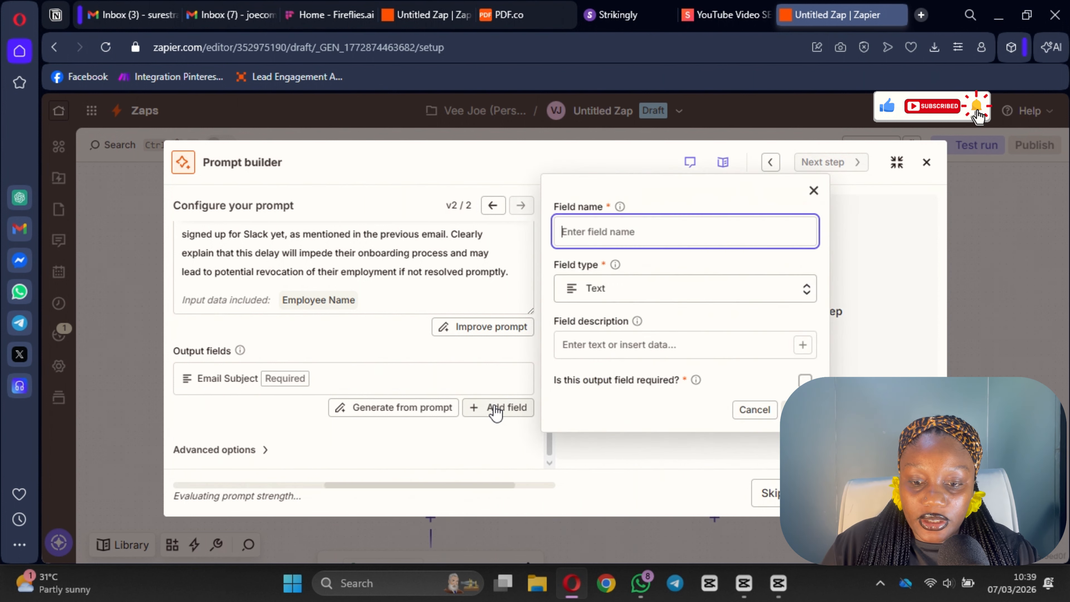
pyautogui.write('Email name')
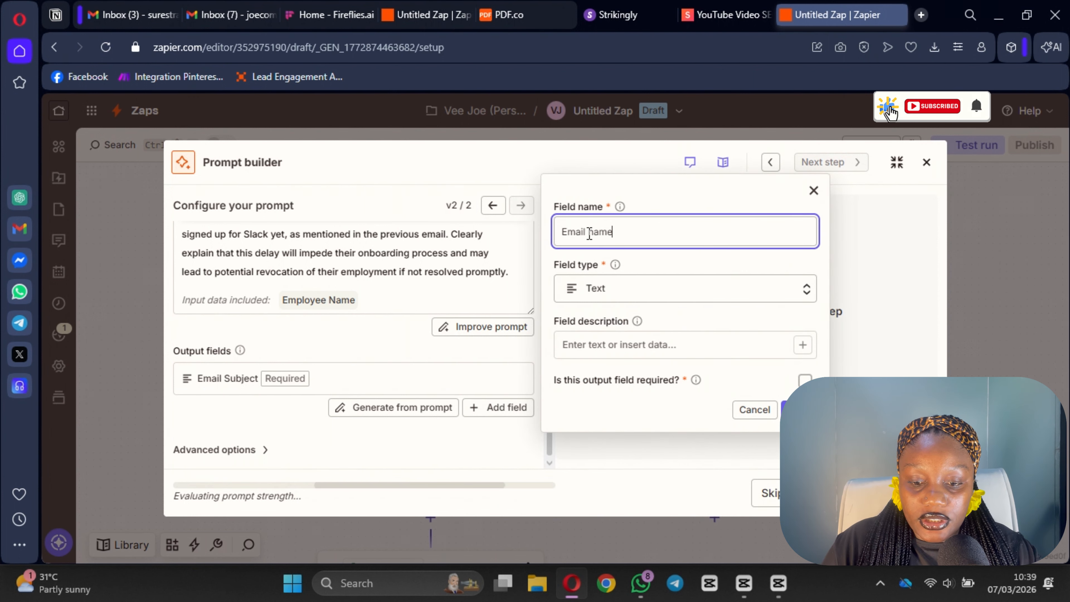
pyautogui.click(627, 351)
pyautogui.write('T')
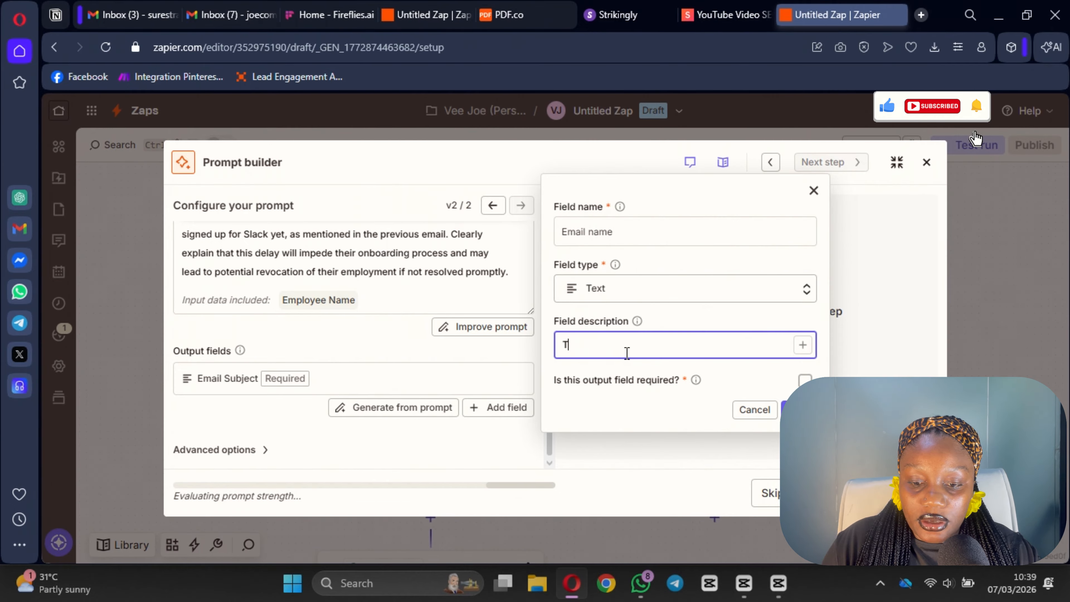
pyautogui.write('his is the name')
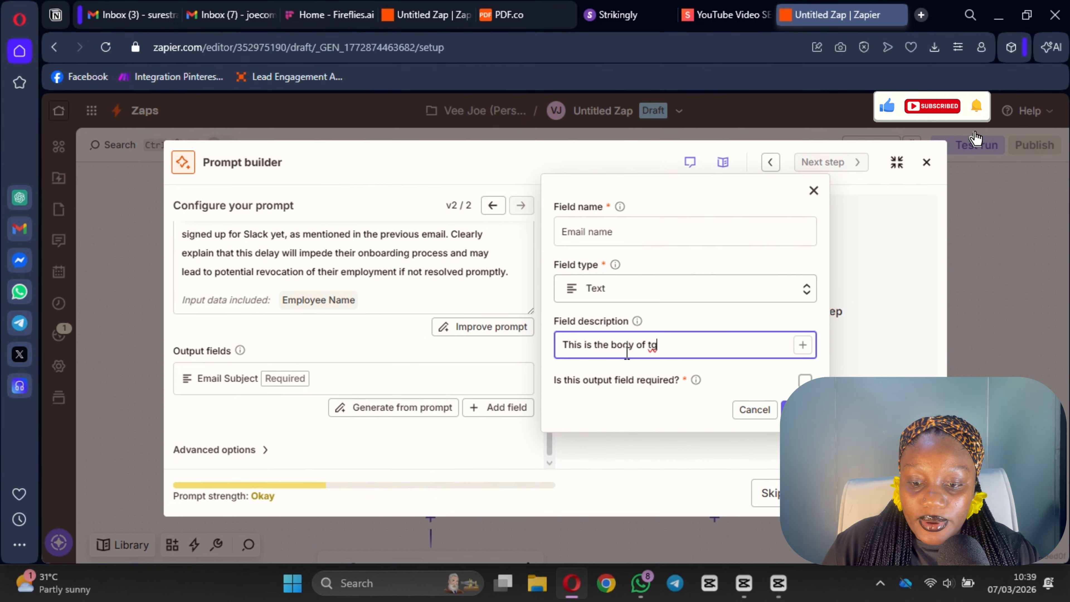
pyautogui.write('email')
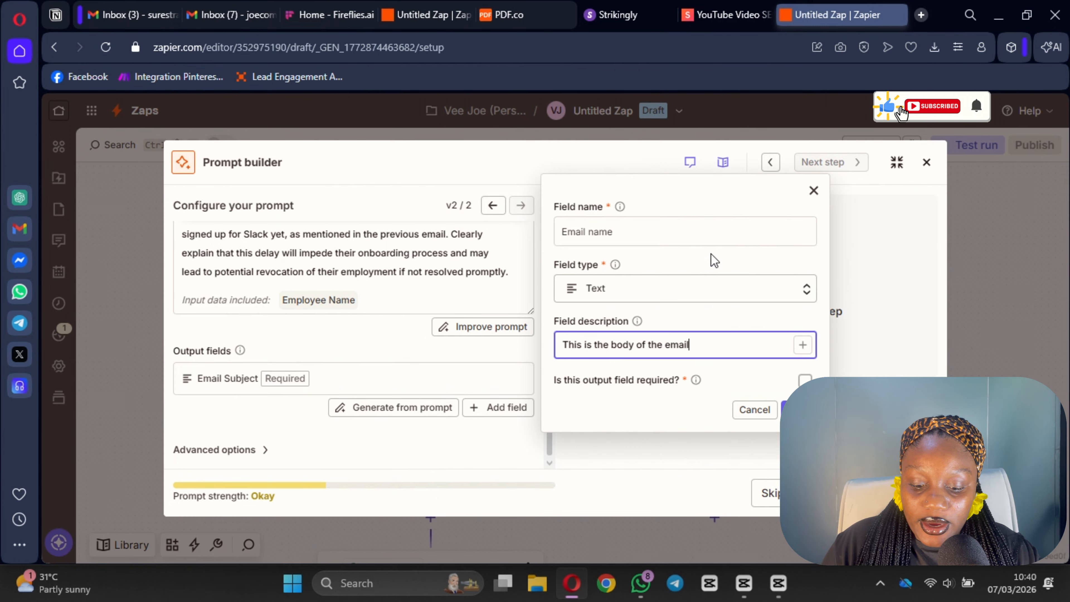
# - Rename the new output field to "Email Body", mark it as required and save it
pyautogui.click(660, 239)
pyautogui.press('BackSpace')
pyautogui.press('BackSpace')
pyautogui.press('BackSpace')
pyautogui.write('Body')
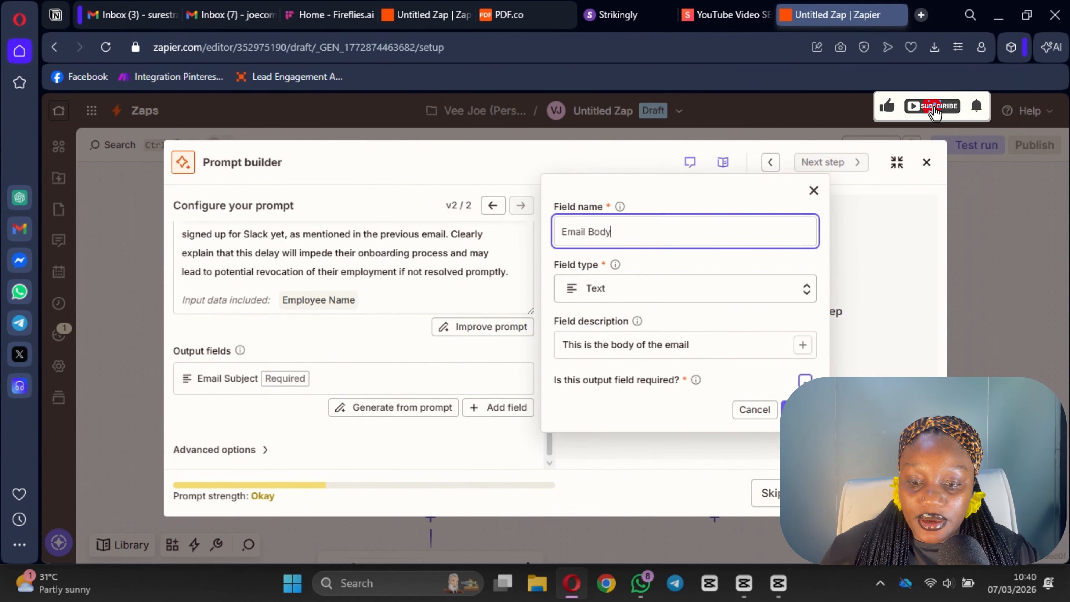
pyautogui.click(805, 380)
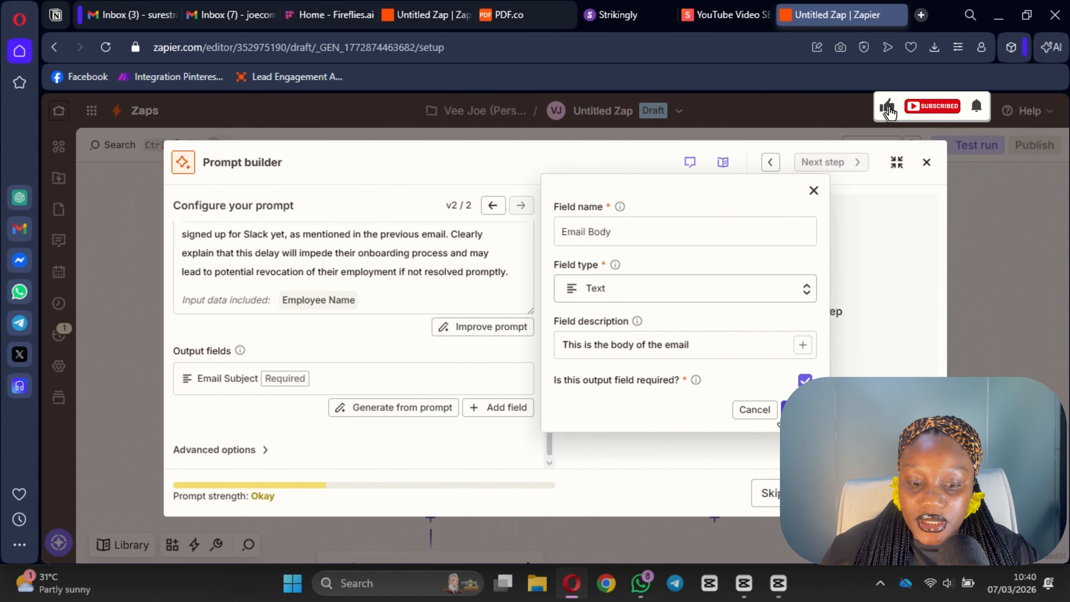
pyautogui.click(794, 410)
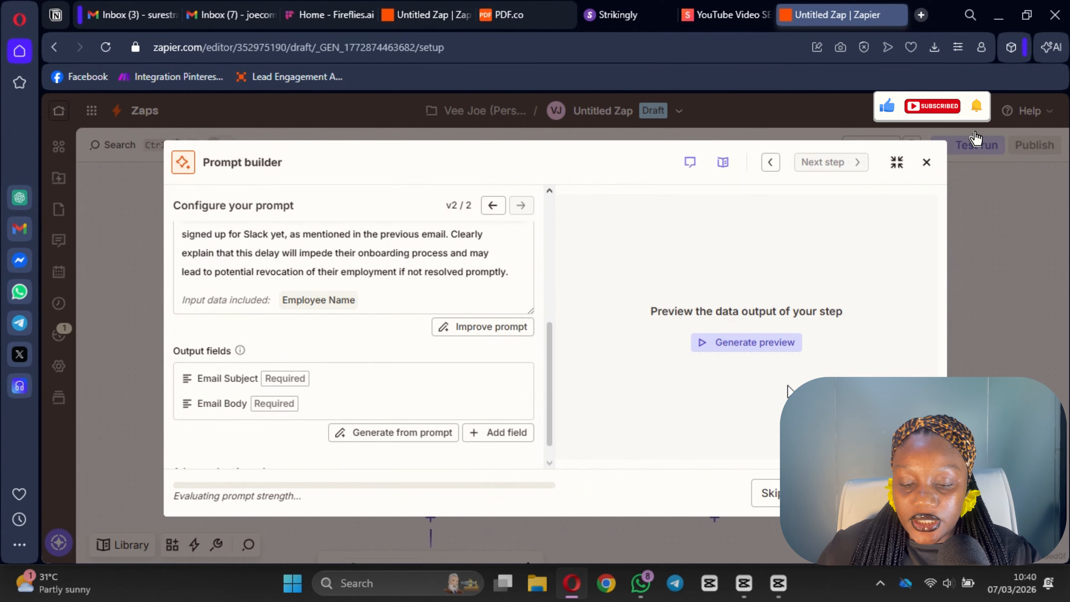
# - Generate a preview of the prompt output and read the drafted email through to its signature
pyautogui.click(759, 346)
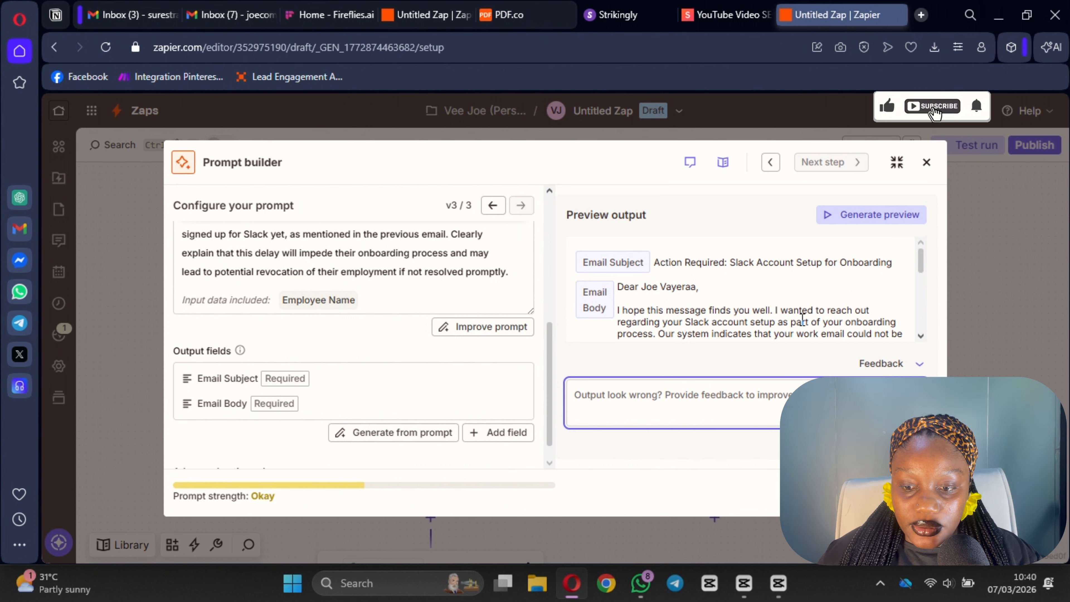
pyautogui.scroll(-2, 672, 301)
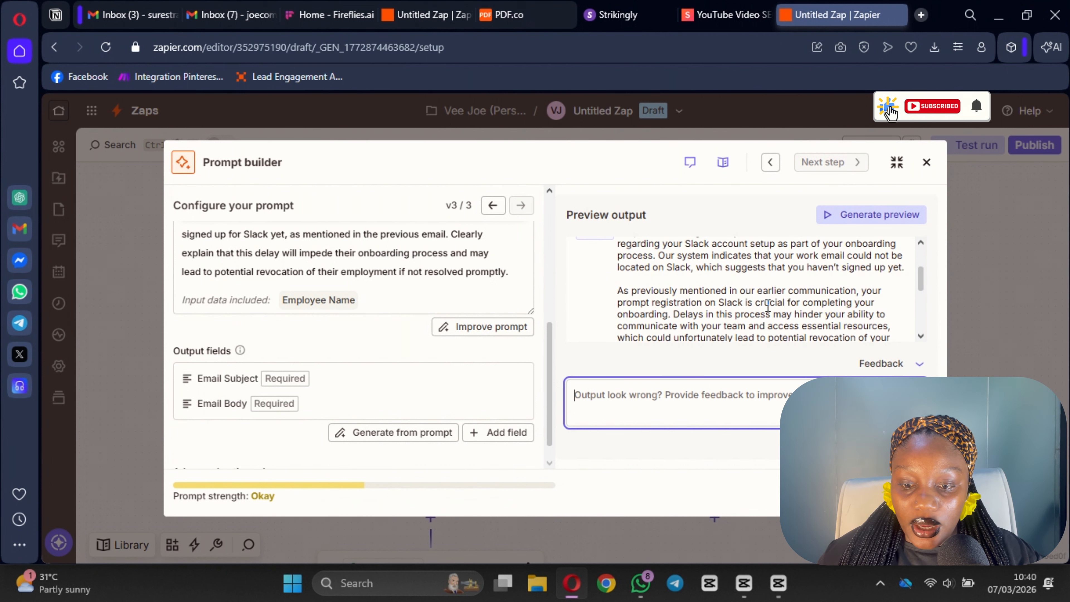
pyautogui.scroll(-5, 676, 306)
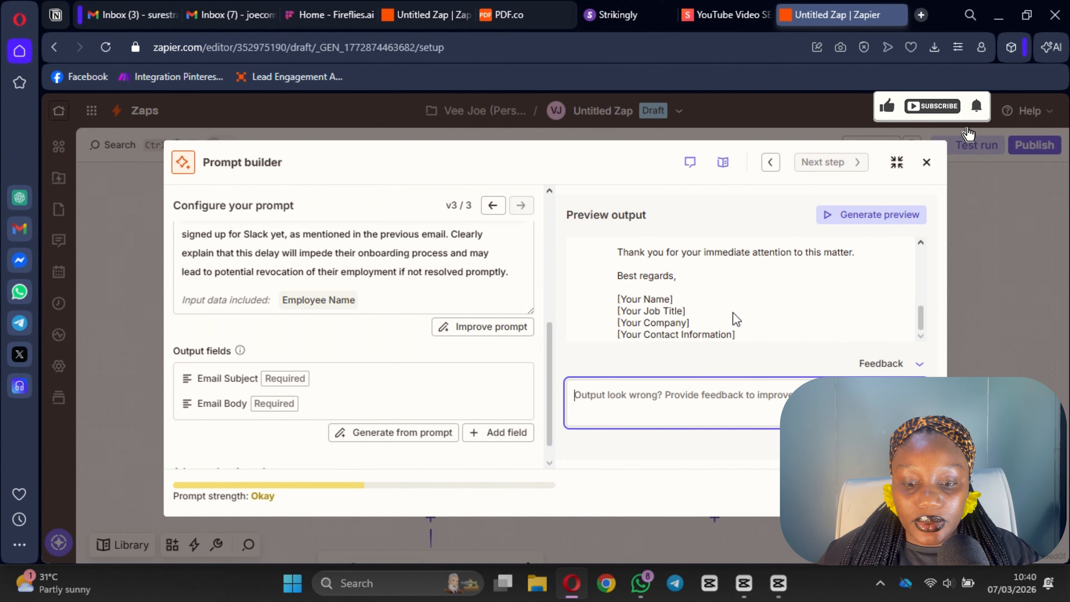
# - Start a new prompt input field named "Sender Name"
pyautogui.scroll(3, 375, 253)
pyautogui.scroll(4, 375, 253)
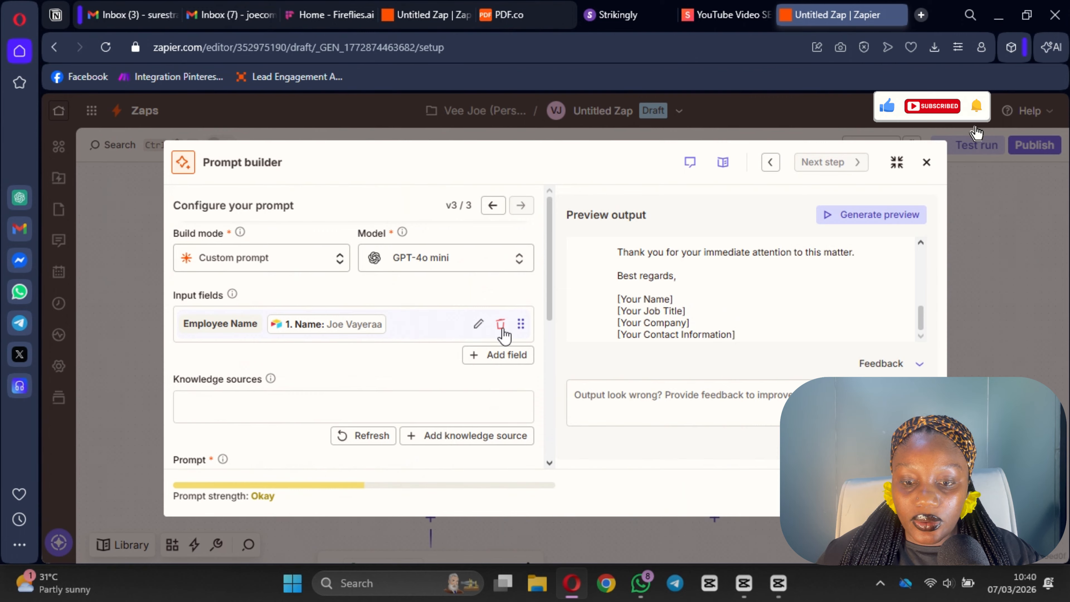
pyautogui.click(504, 355)
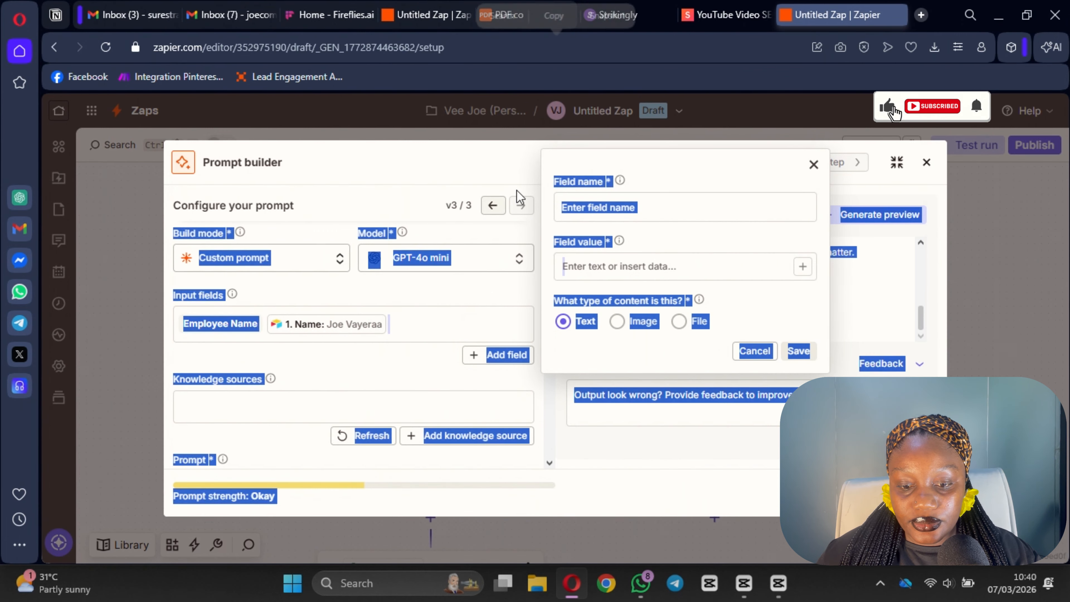
pyautogui.click(517, 191)
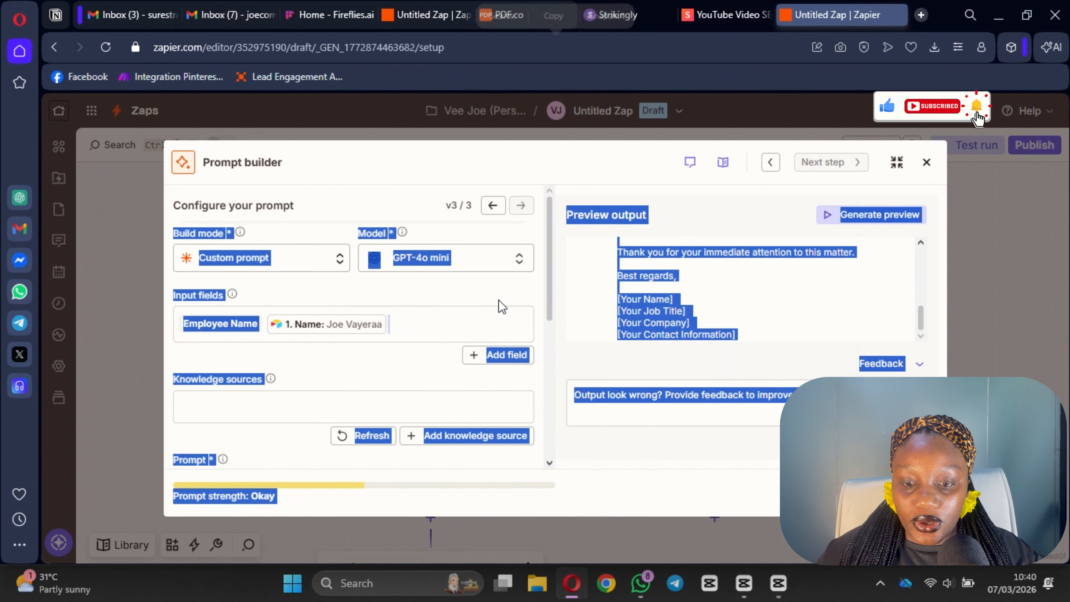
pyautogui.click(504, 357)
pyautogui.write('Sn')
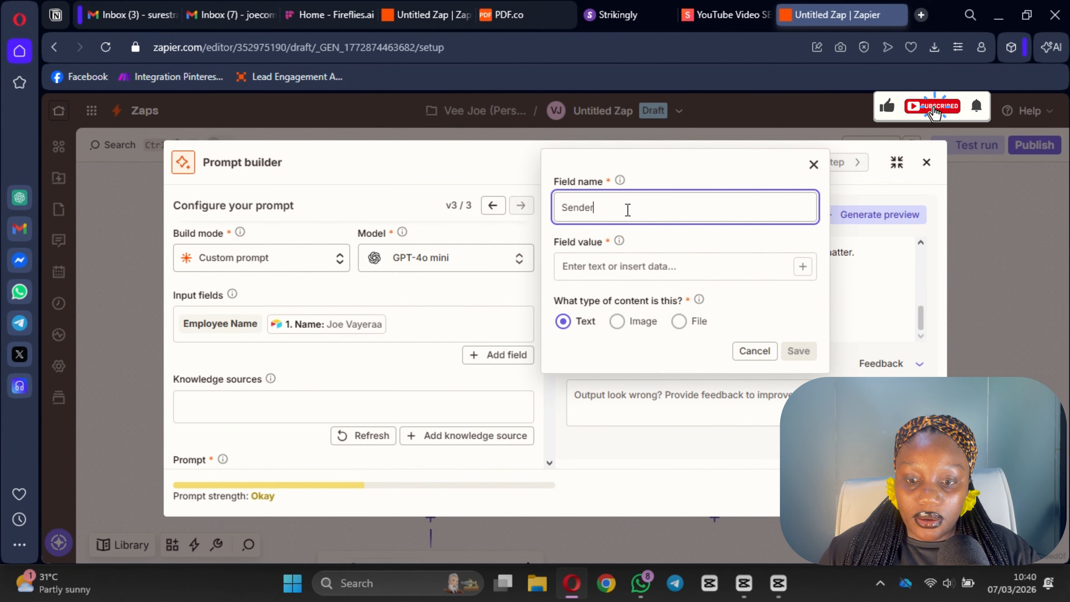
pyautogui.write('nder Namr')
pyautogui.press('BackSpace')
pyautogui.write('e')
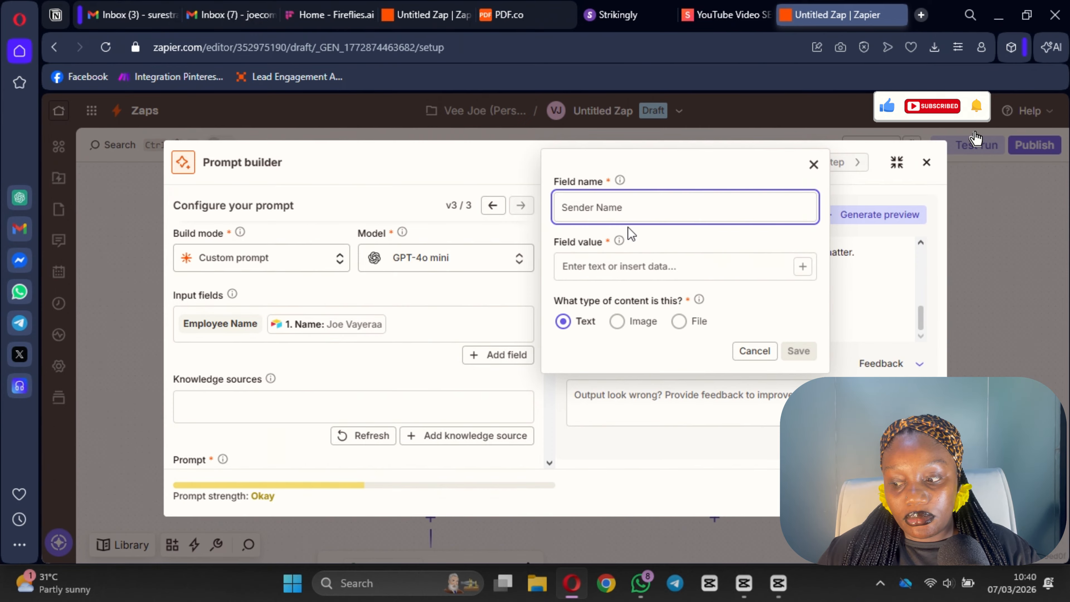
# - Enter the sender's full name as the Sender Name value and save the input field
pyautogui.click(609, 272)
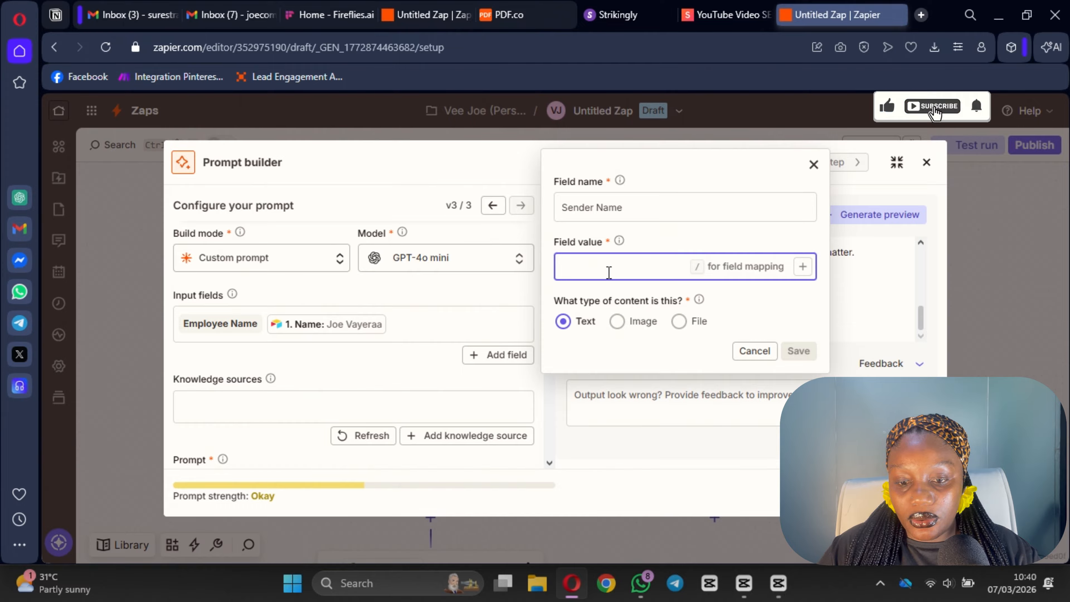
pyautogui.write('Jo')
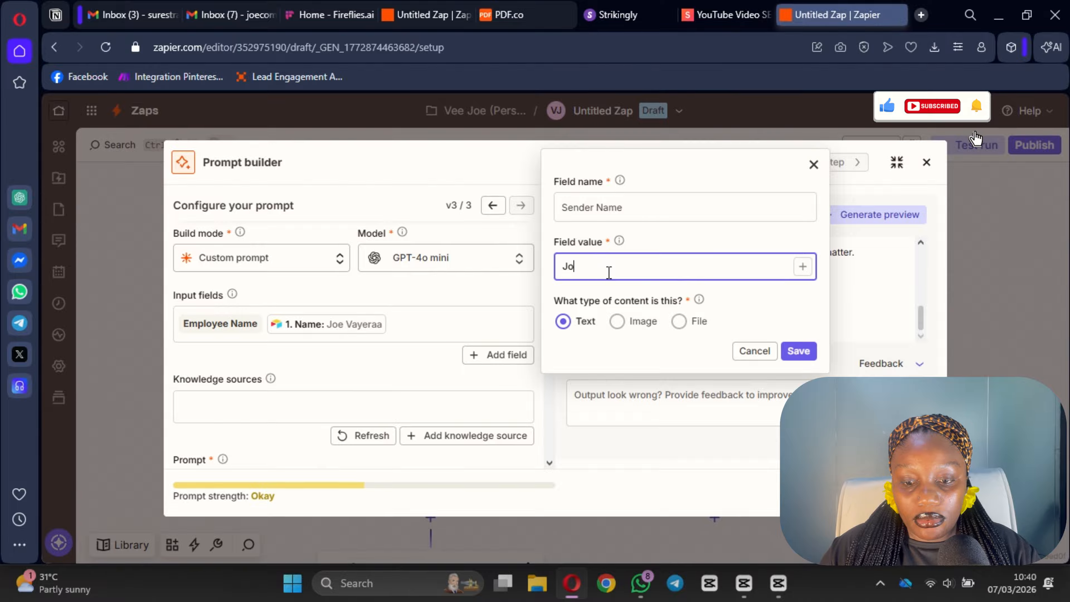
pyautogui.write('e Co')
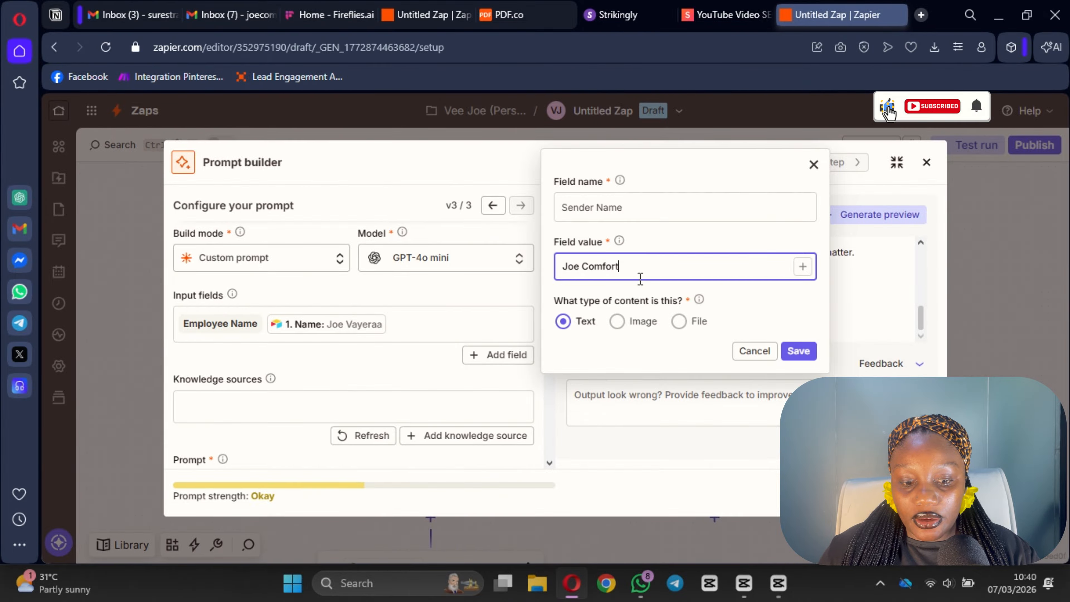
pyautogui.write('mfort')
pyautogui.click(799, 351)
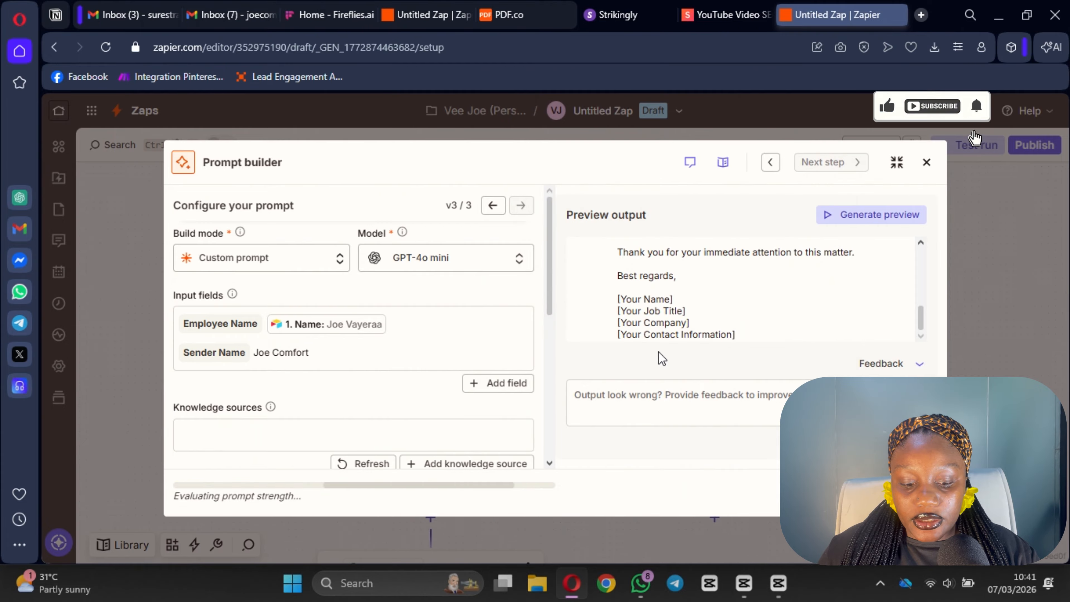
# - Add a prompt input field named "Sender Position" with the value "HR" and save it
pyautogui.click(497, 383)
pyautogui.write('S')
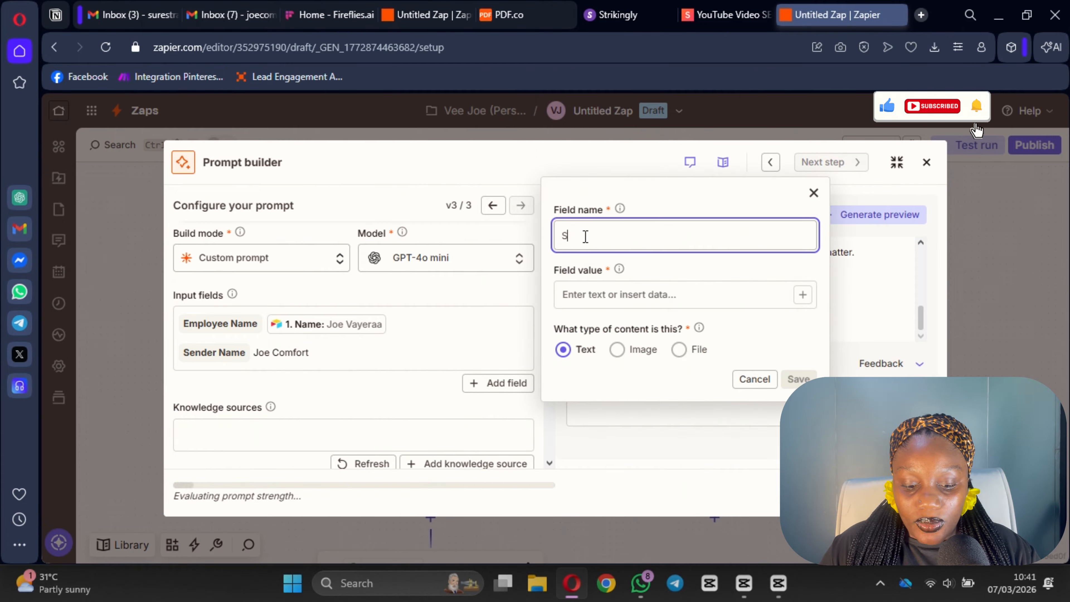
pyautogui.write('en')
pyautogui.press('BackSpace')
pyautogui.press('BackSpace')
pyautogui.write('ender')
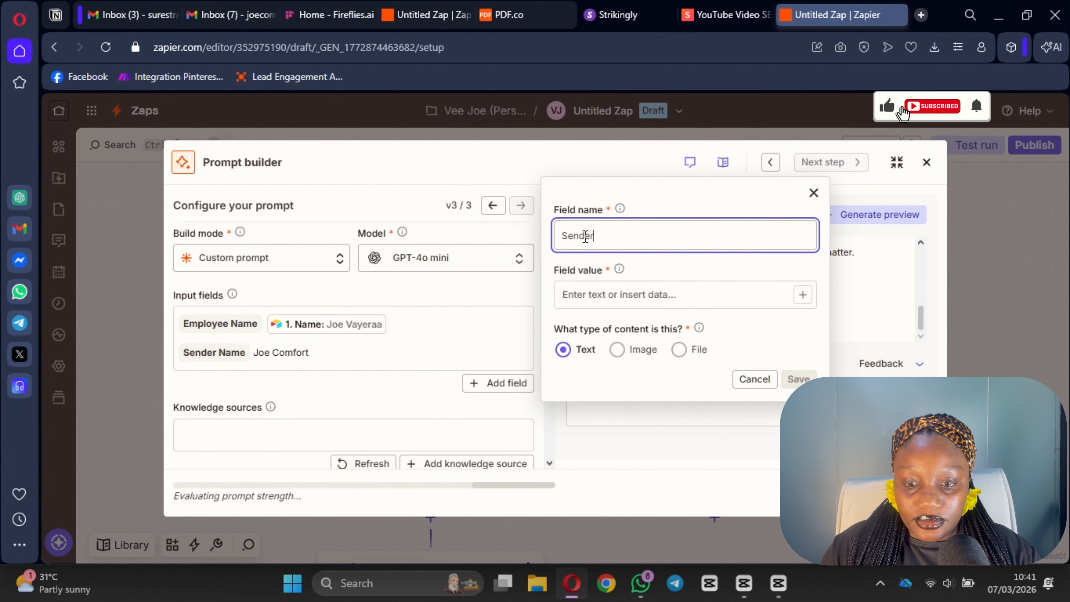
pyautogui.write(' Pos')
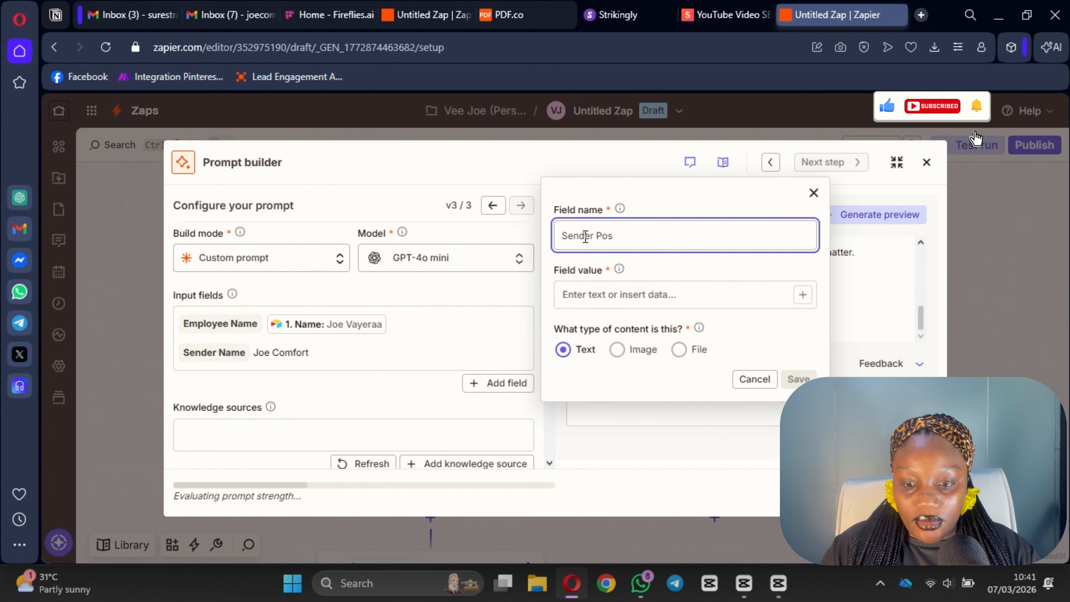
pyautogui.write('tioiy')
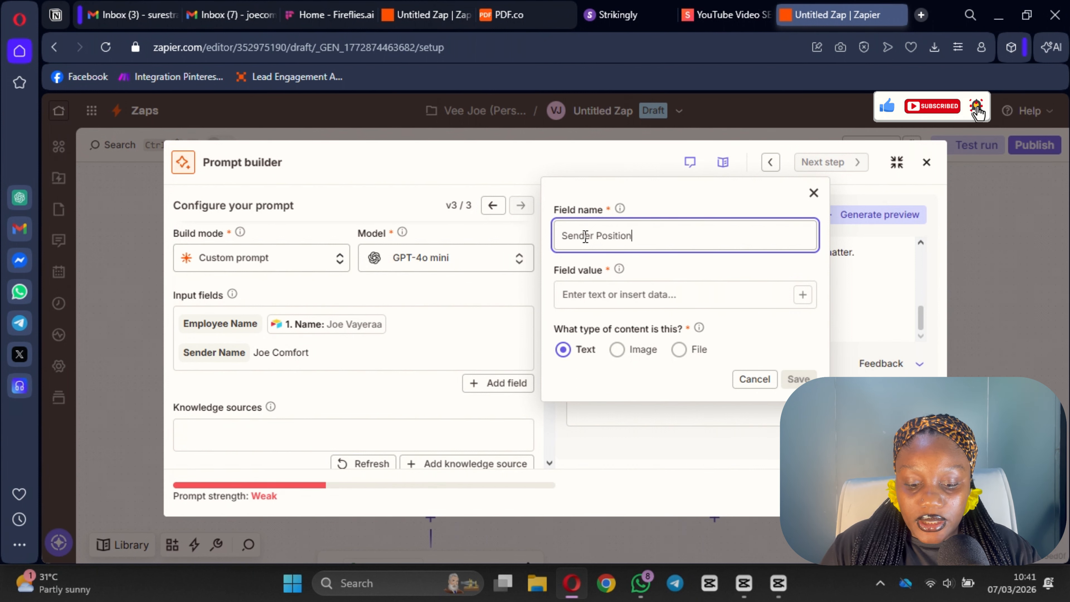
pyautogui.click(594, 295)
pyautogui.write('HR')
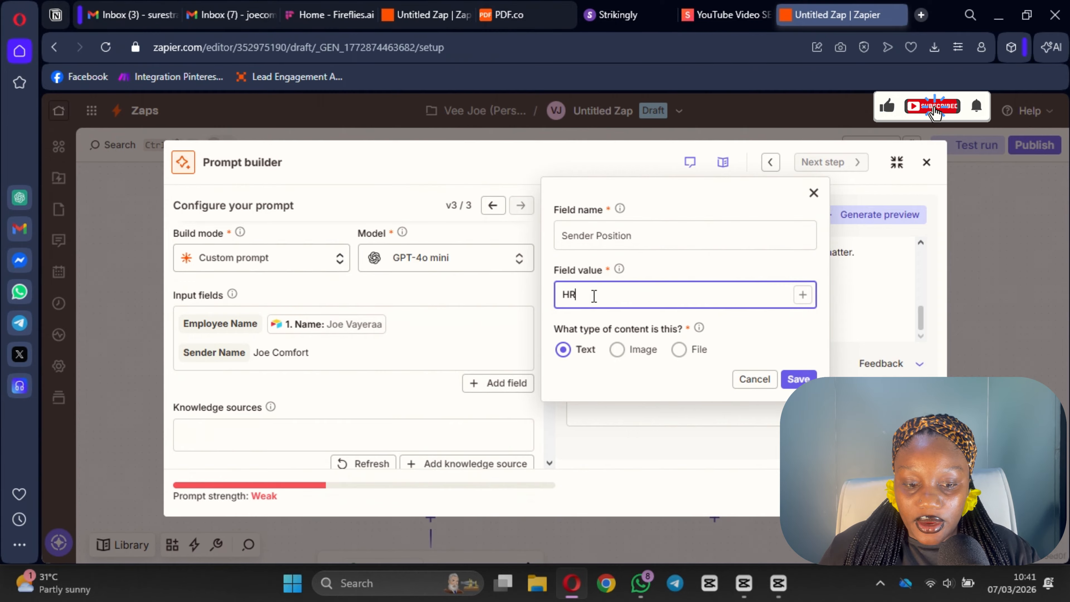
pyautogui.click(797, 378)
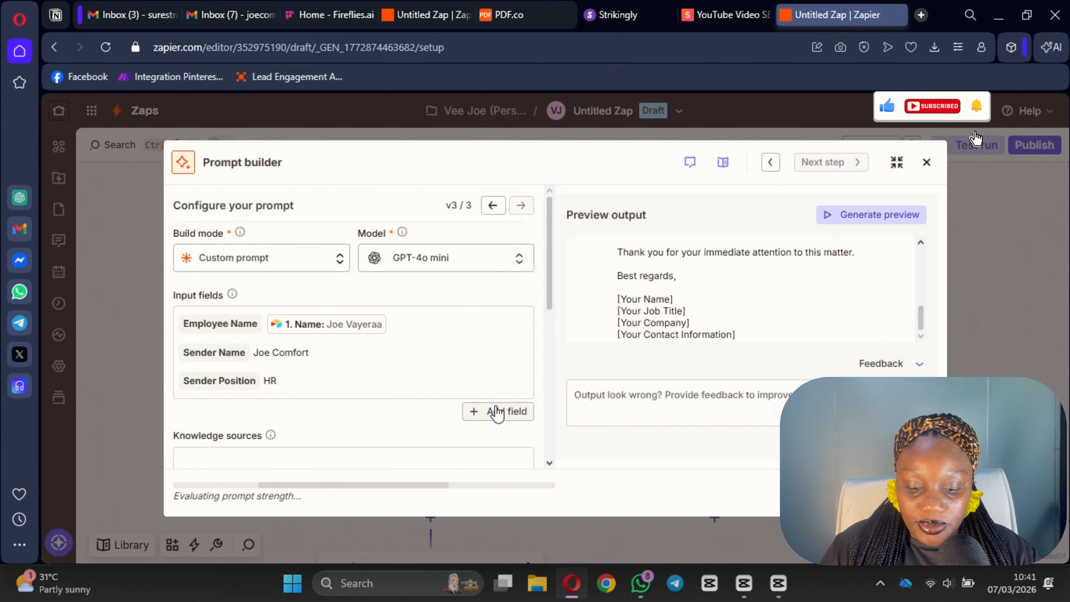
# - Add a prompt input field named "Sender Company" with the value "Holdup Inc." and save it
pyautogui.click(509, 413)
pyautogui.click(599, 263)
pyautogui.write('Sndw')
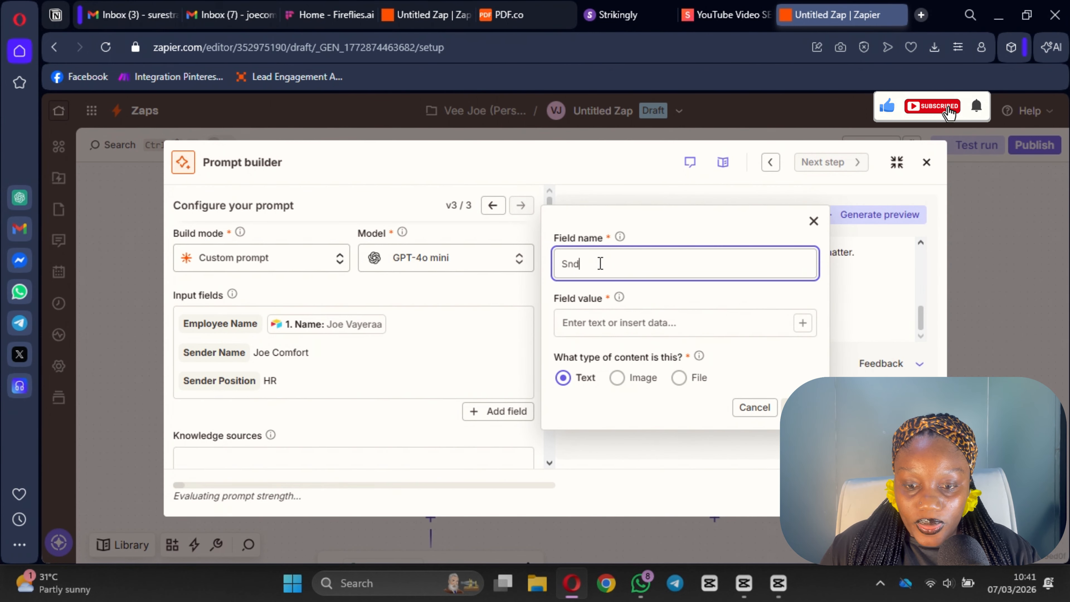
pyautogui.press('BackSpace')
pyautogui.press('BackSpace')
pyautogui.press('BackSpace')
pyautogui.write('ender')
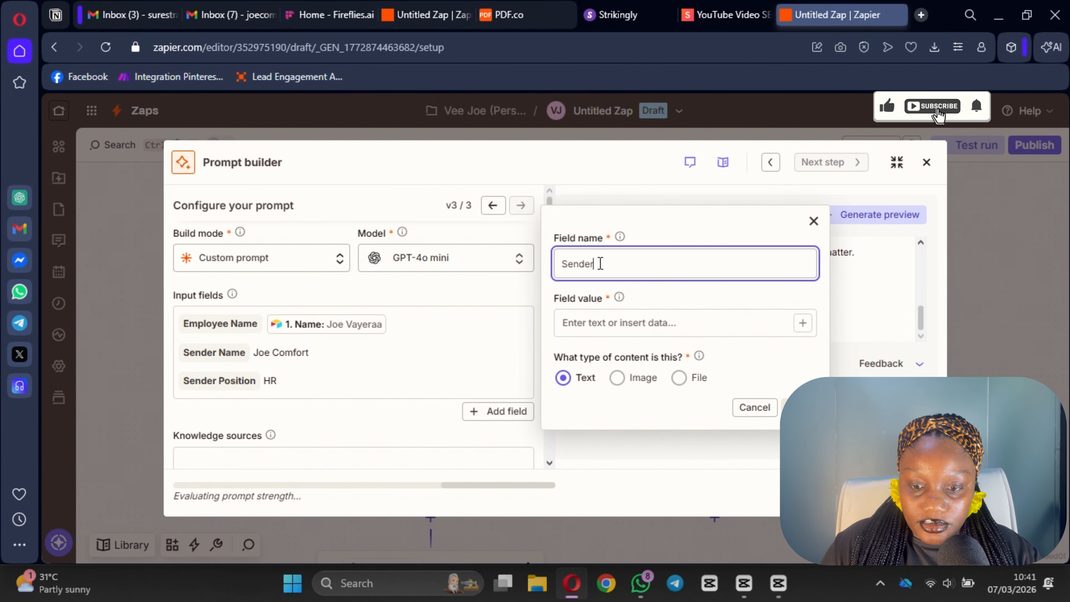
pyautogui.write(' Company')
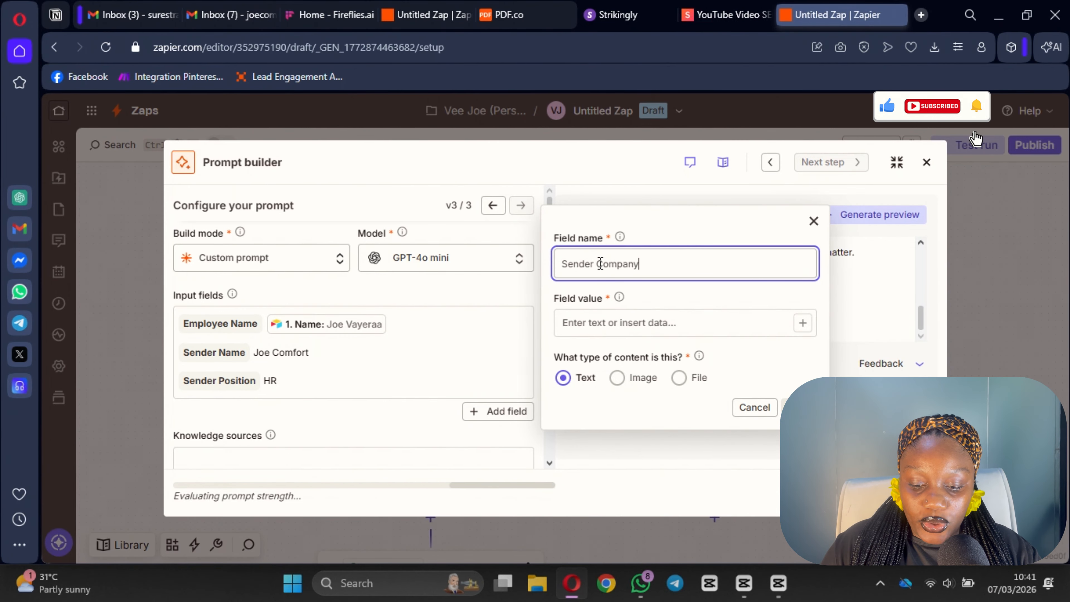
pyautogui.click(609, 333)
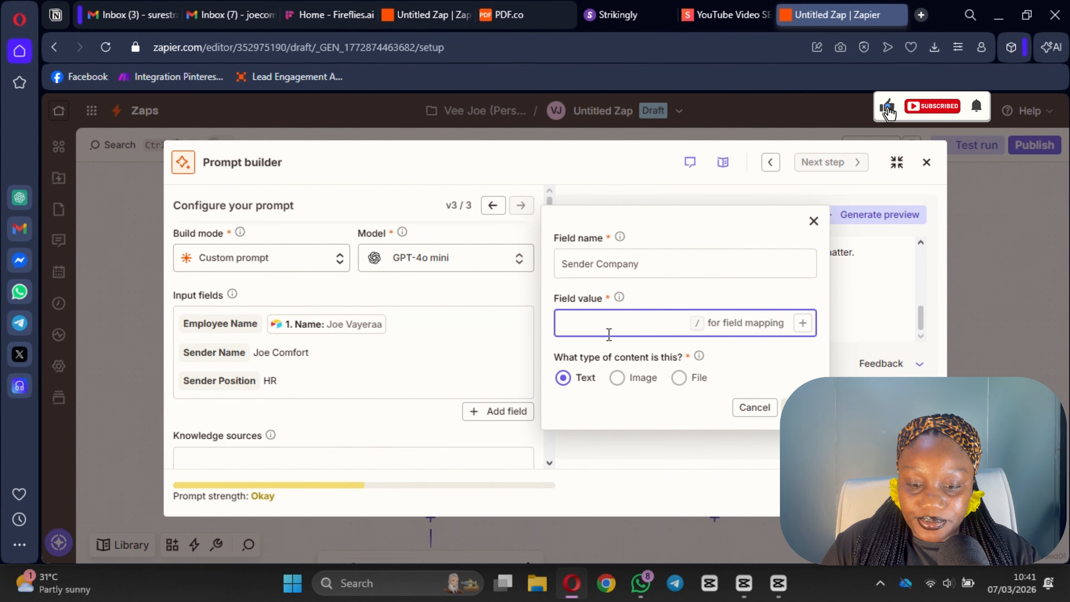
pyautogui.write('Holdup Inc.')
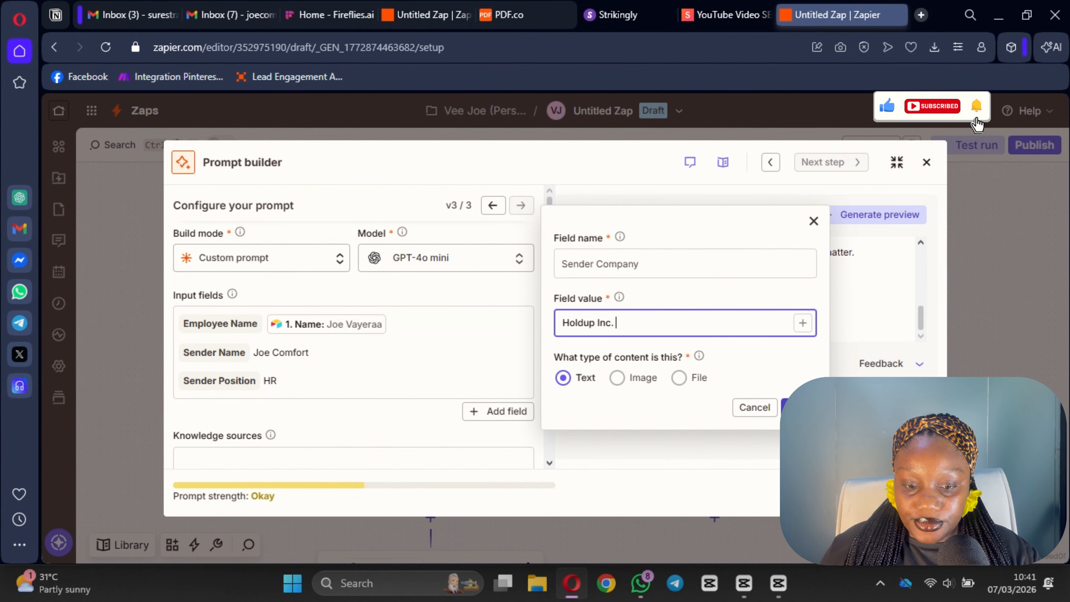
pyautogui.click(799, 408)
# - Generate a fresh preview with the sender fields, read the drafted email down to its signature, and finish the prompt
pyautogui.scroll(-4, 351, 358)
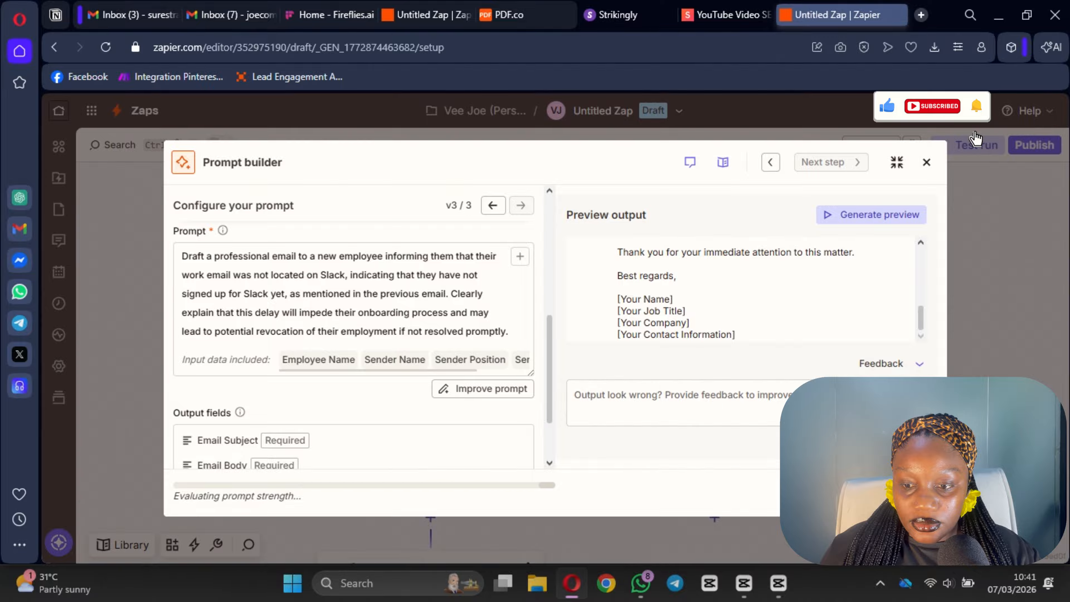
pyautogui.scroll(8, 703, 304)
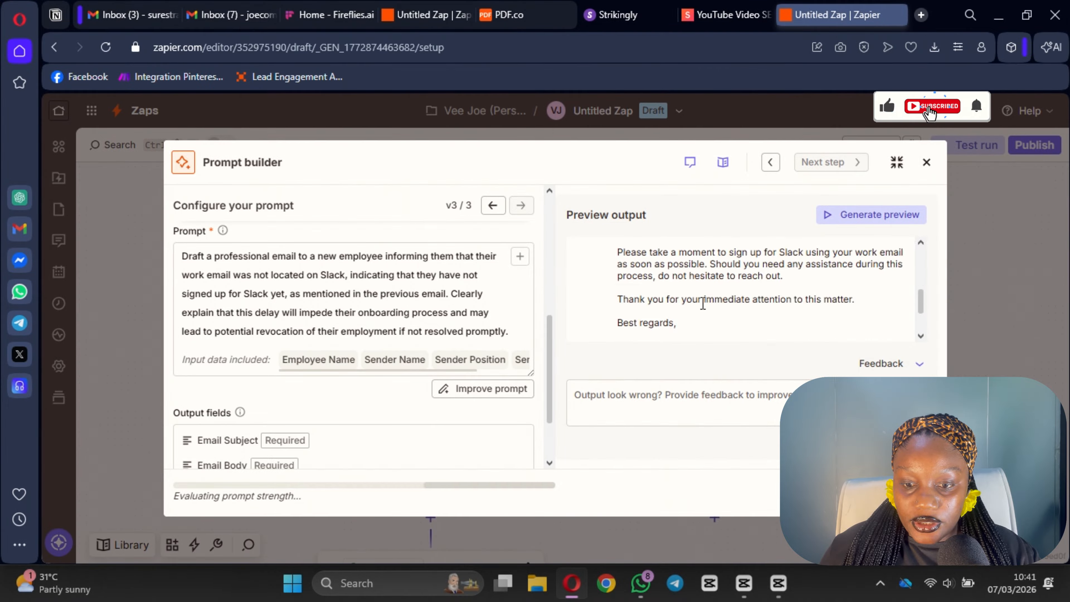
pyautogui.click(860, 216)
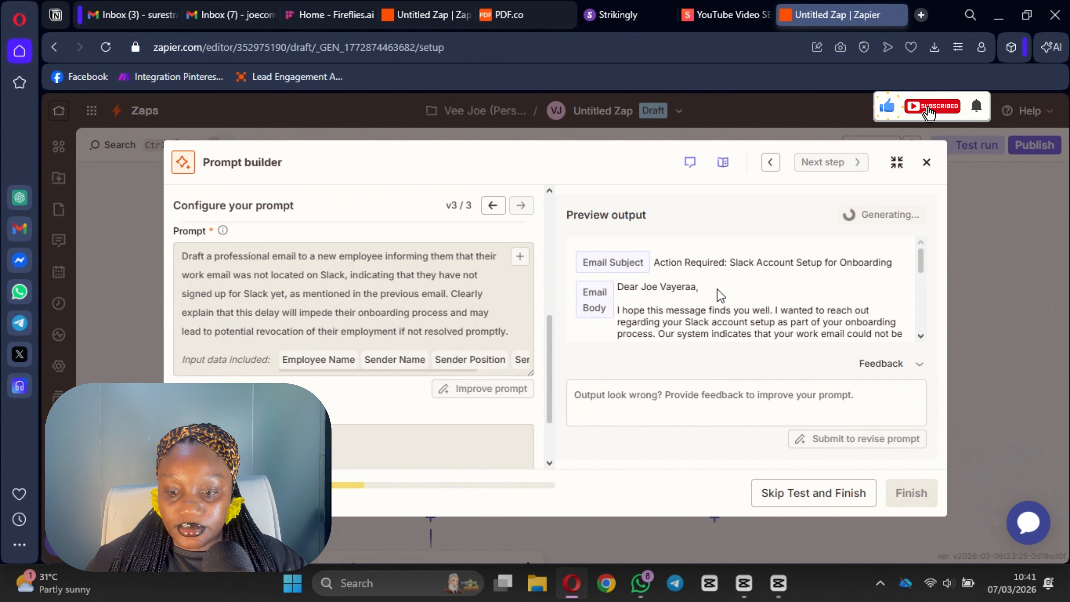
pyautogui.scroll(-5, 700, 277)
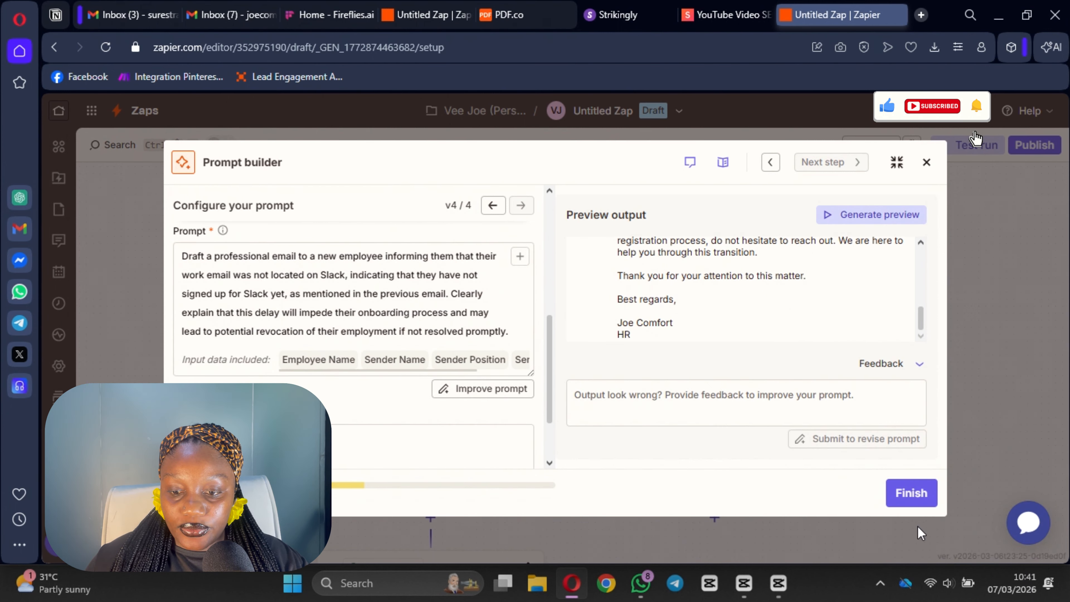
pyautogui.click(909, 494)
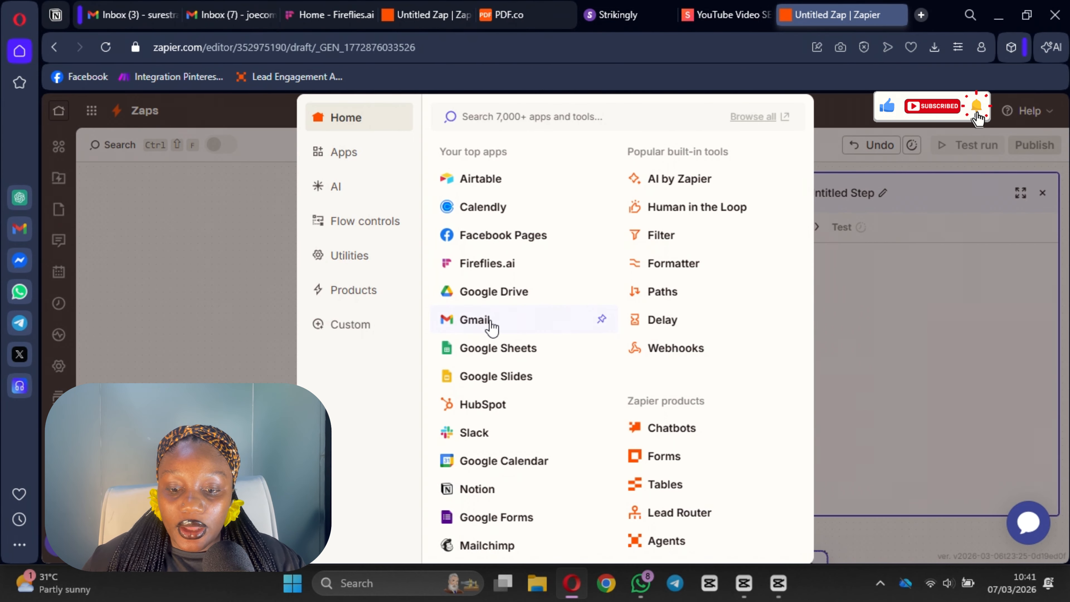
# - Add a Gmail action after the AI step in Path B with the Send Email event and continue to its configuration
pyautogui.click(474, 320)
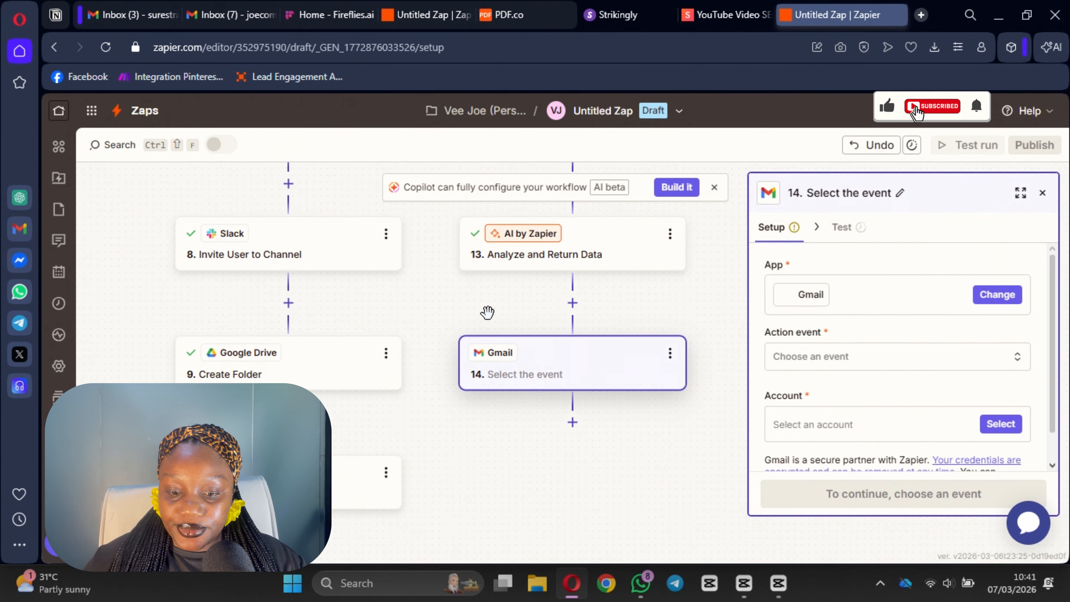
pyautogui.click(838, 359)
pyautogui.scroll(-5, 554, 445)
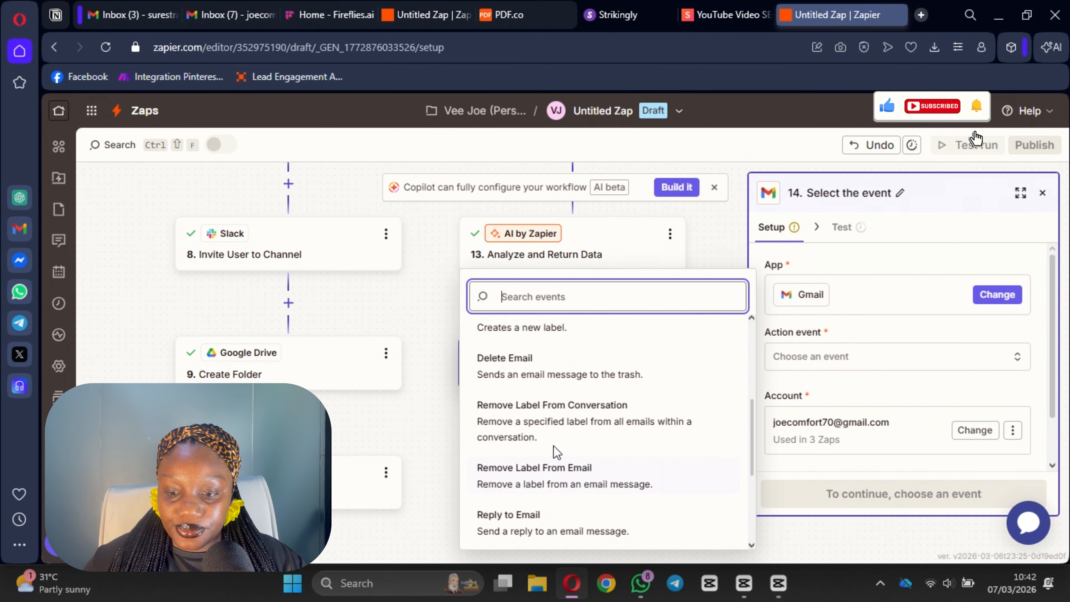
pyautogui.click(522, 361)
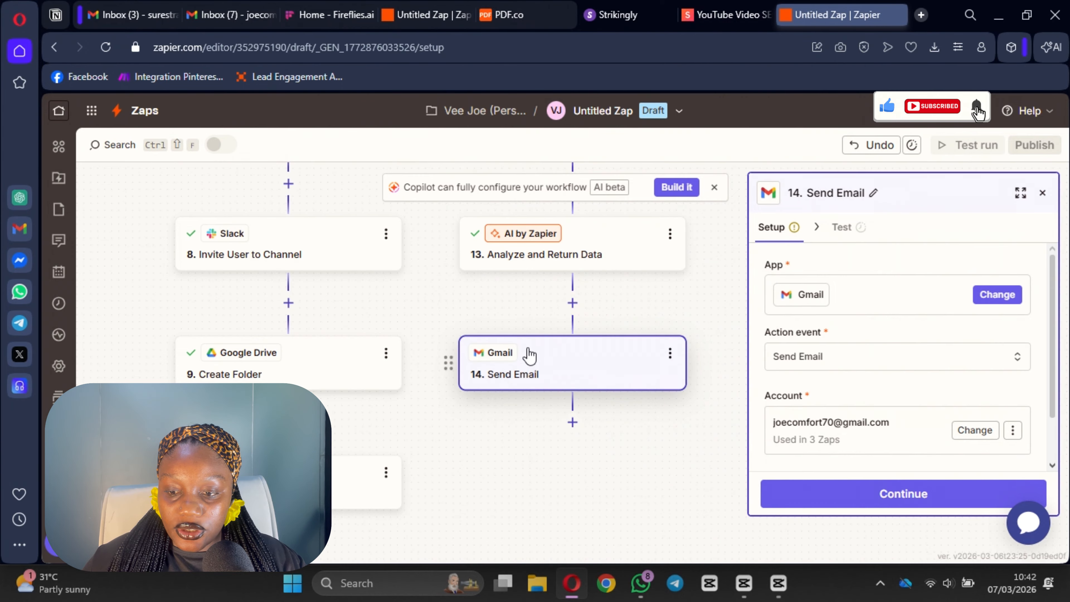
pyautogui.click(925, 503)
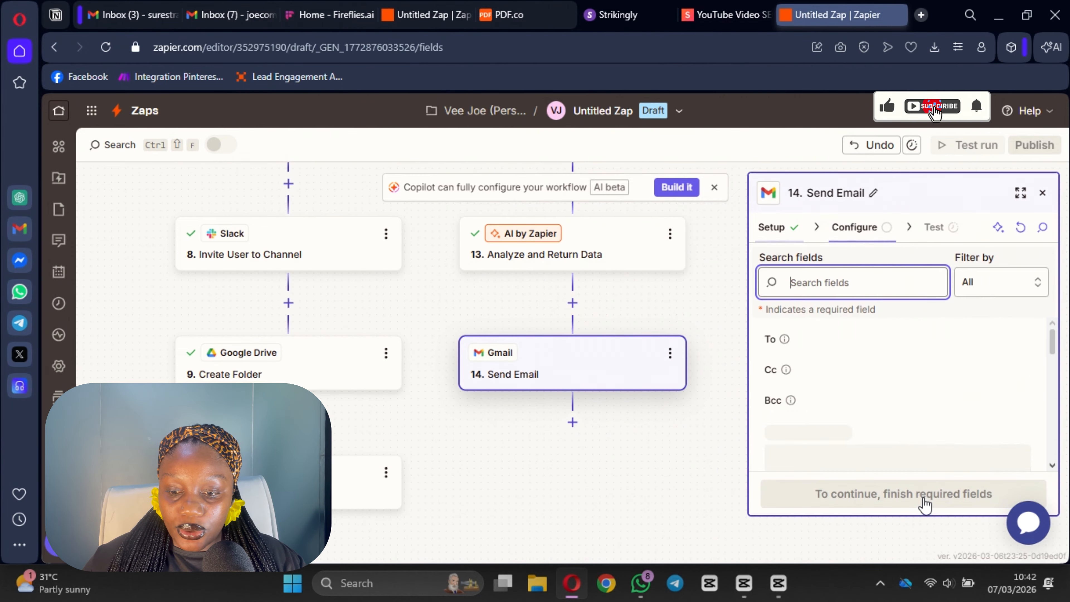
# - Map the email's To field to the Email value from the New Record in Airtable step
pyautogui.click(1016, 362)
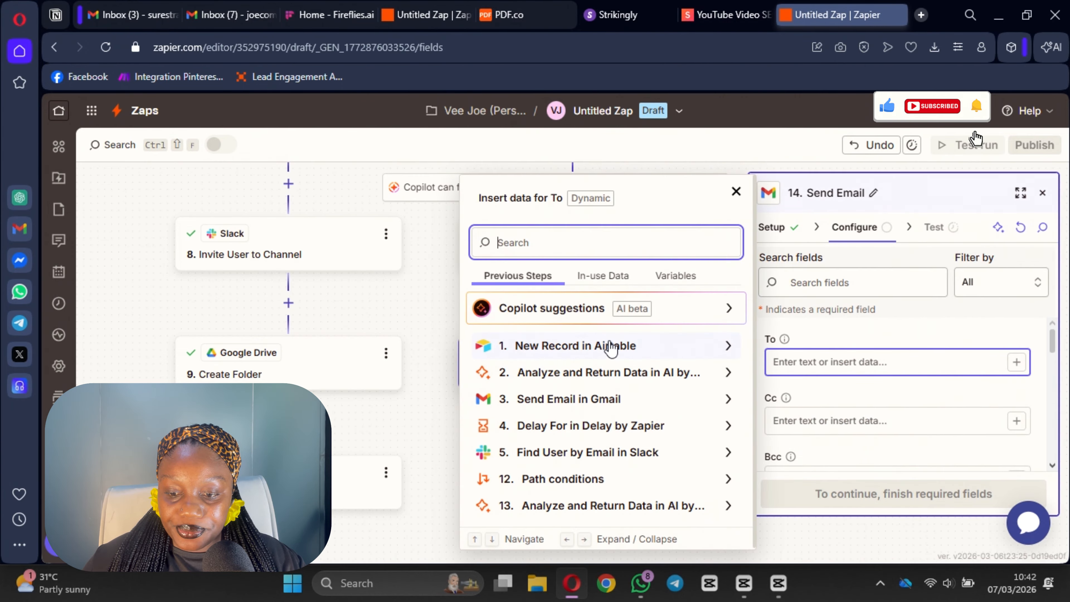
pyautogui.click(610, 345)
pyautogui.click(597, 473)
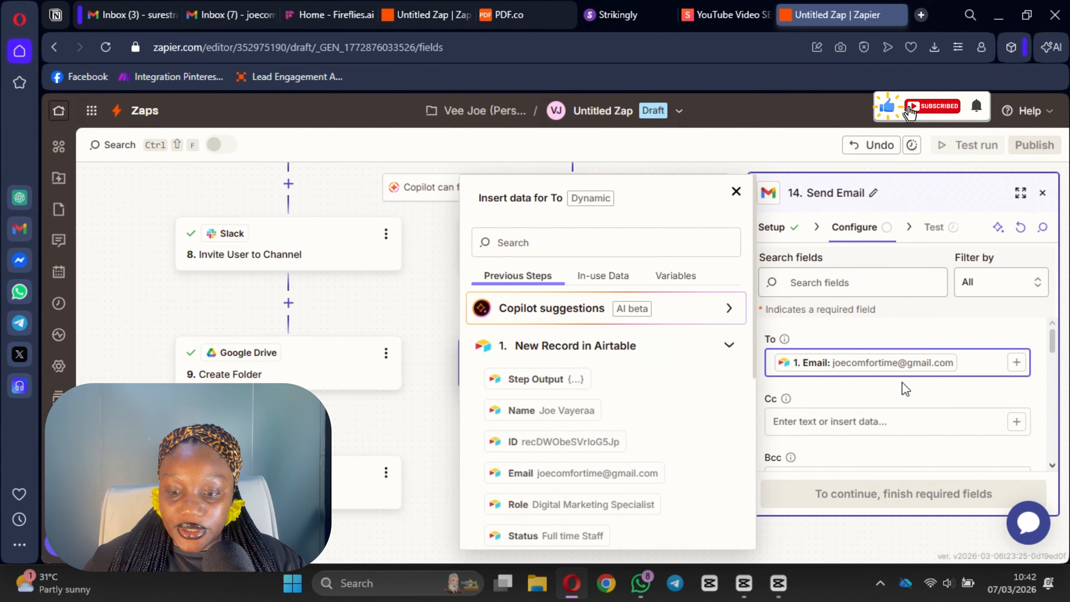
pyautogui.click(903, 387)
# - Select the connected Gmail address as the From value and enter the sender's full name as From Name
pyautogui.scroll(-2, 792, 354)
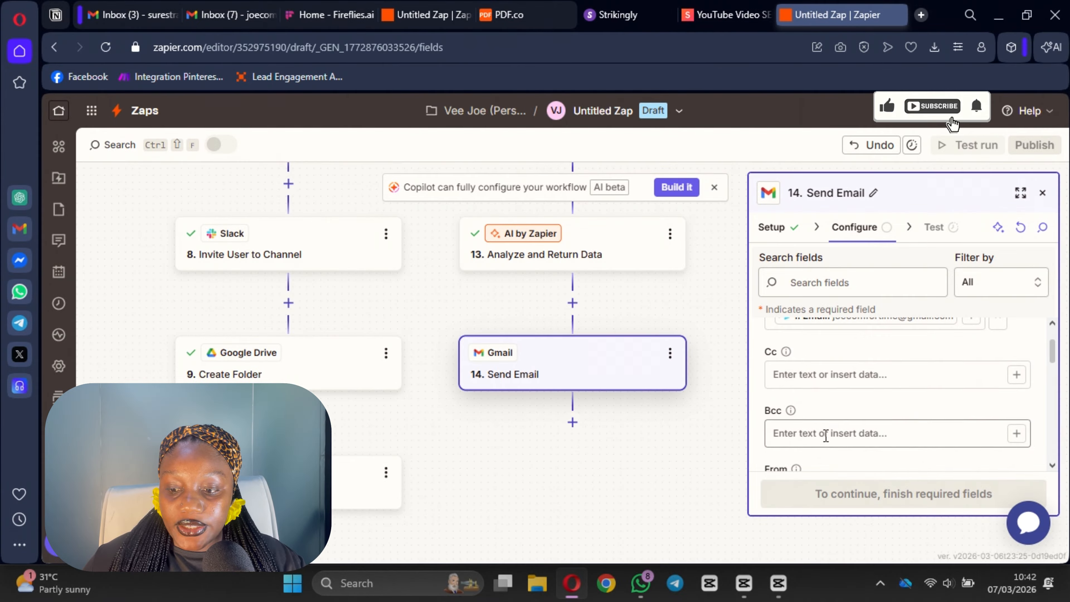
pyautogui.scroll(-2, 795, 379)
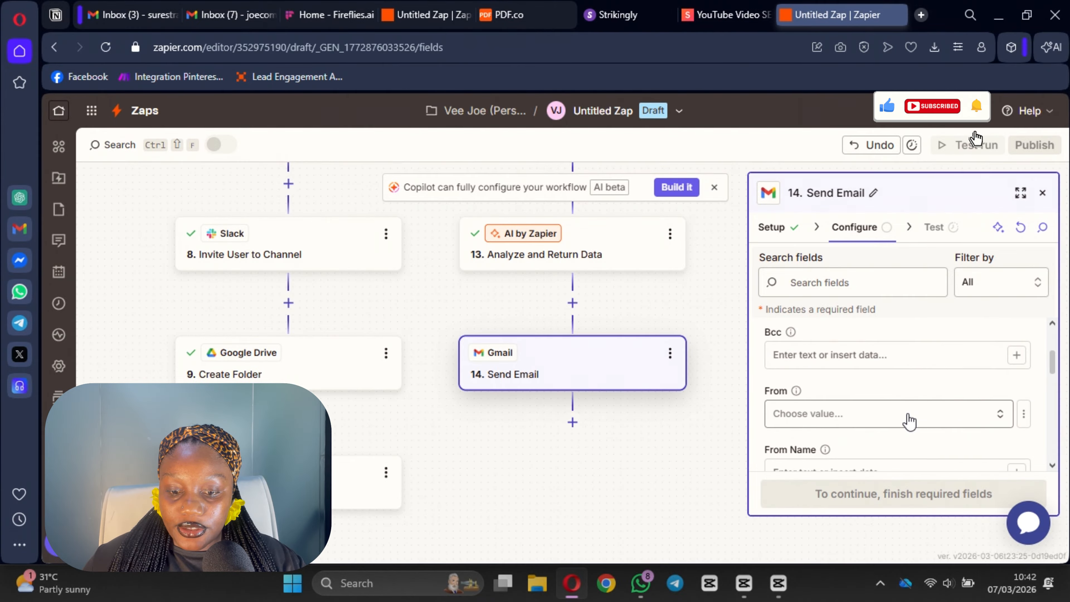
pyautogui.scroll(-2, 909, 421)
pyautogui.click(875, 334)
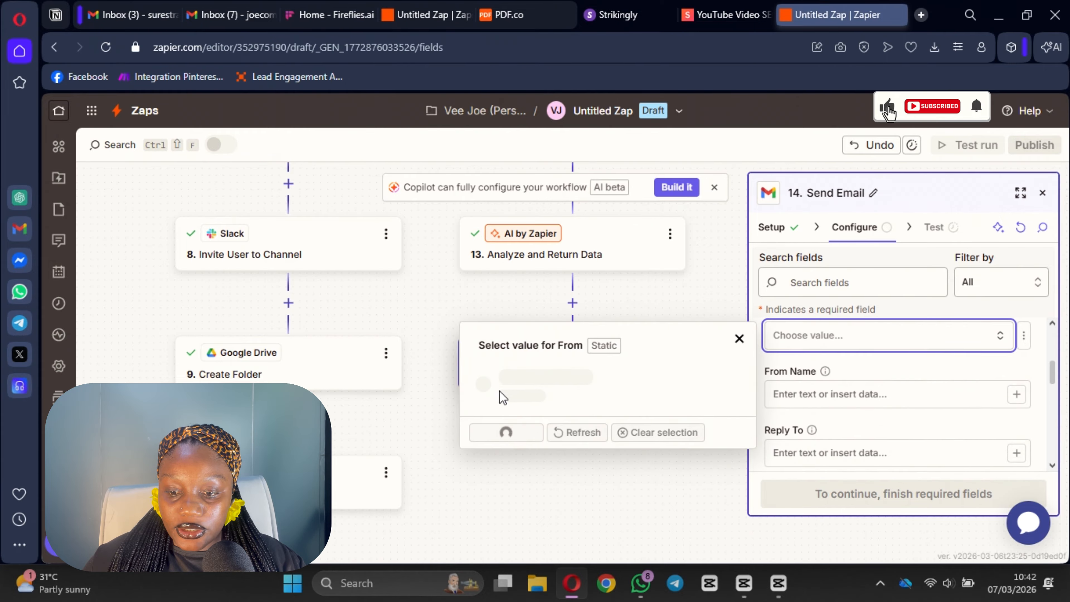
pyautogui.click(491, 384)
pyautogui.click(819, 400)
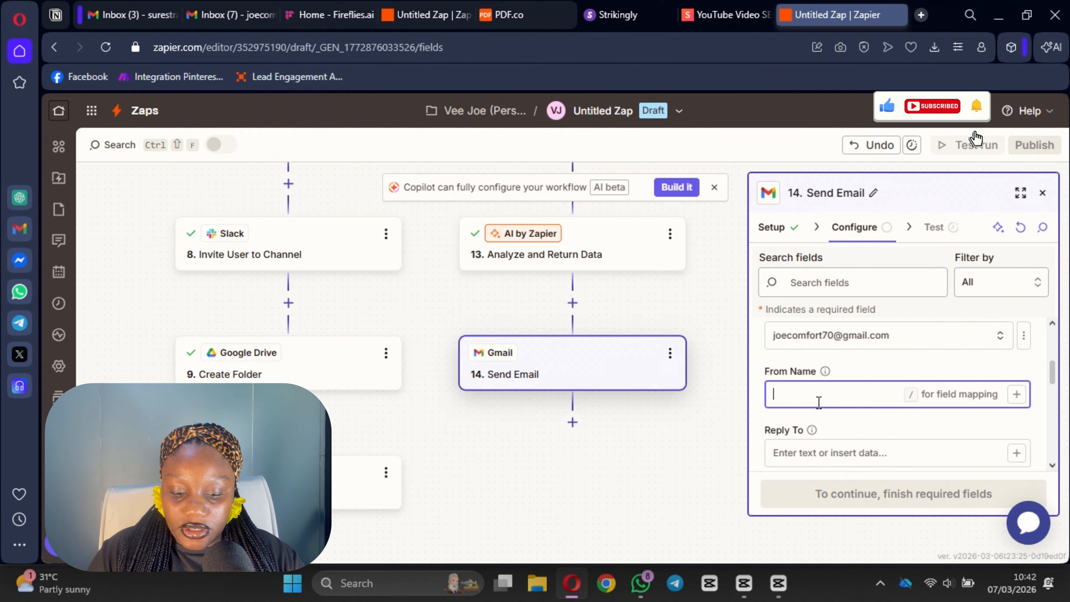
pyautogui.write('Joe Comfort')
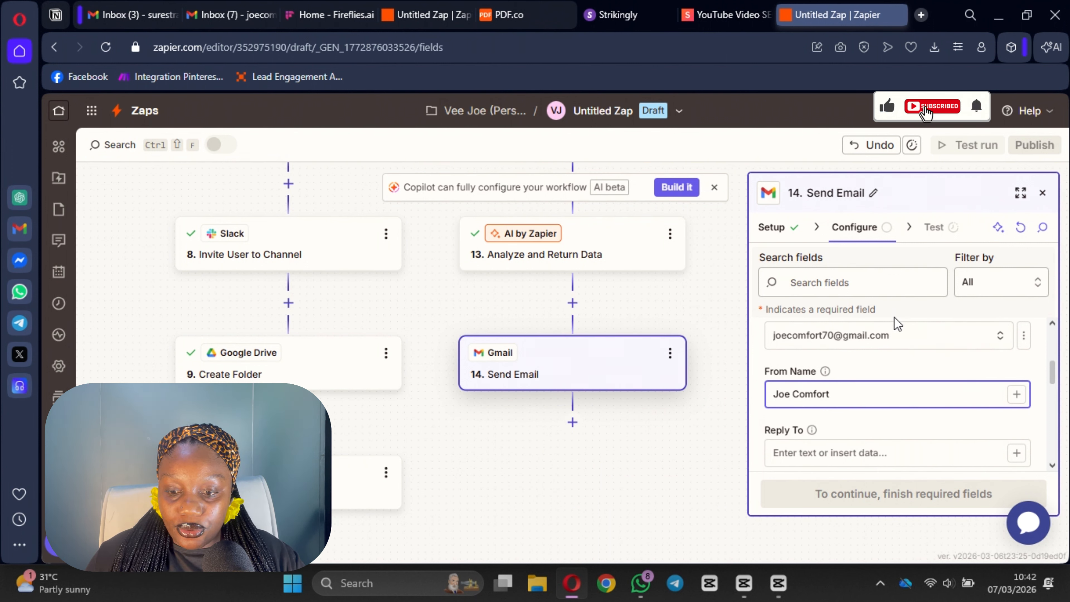
pyautogui.scroll(-2, 859, 358)
pyautogui.scroll(-2, 822, 418)
pyautogui.click(837, 354)
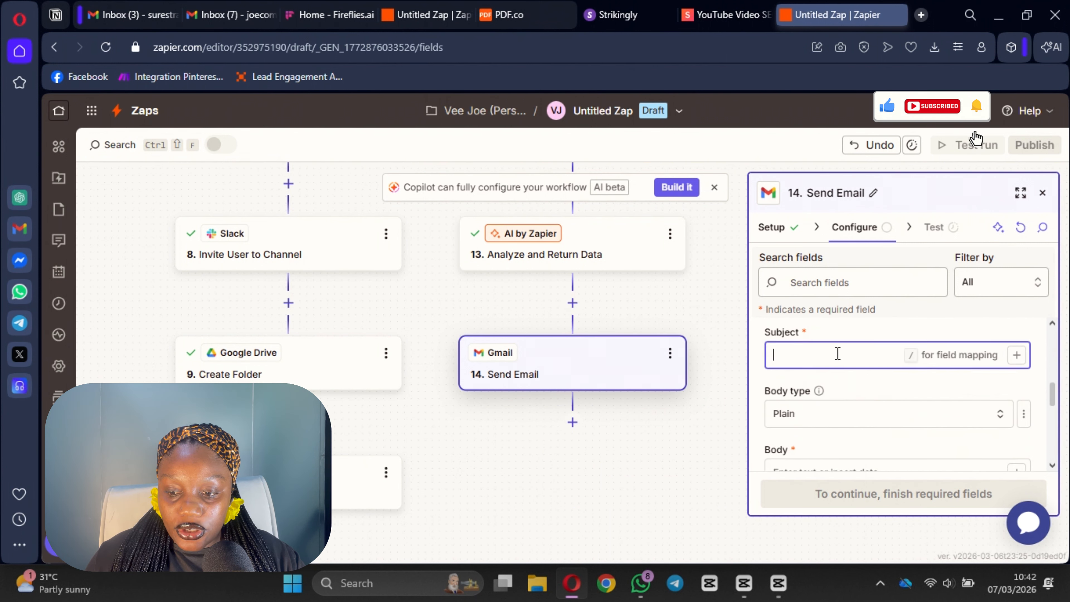
pyautogui.scroll(2, 969, 404)
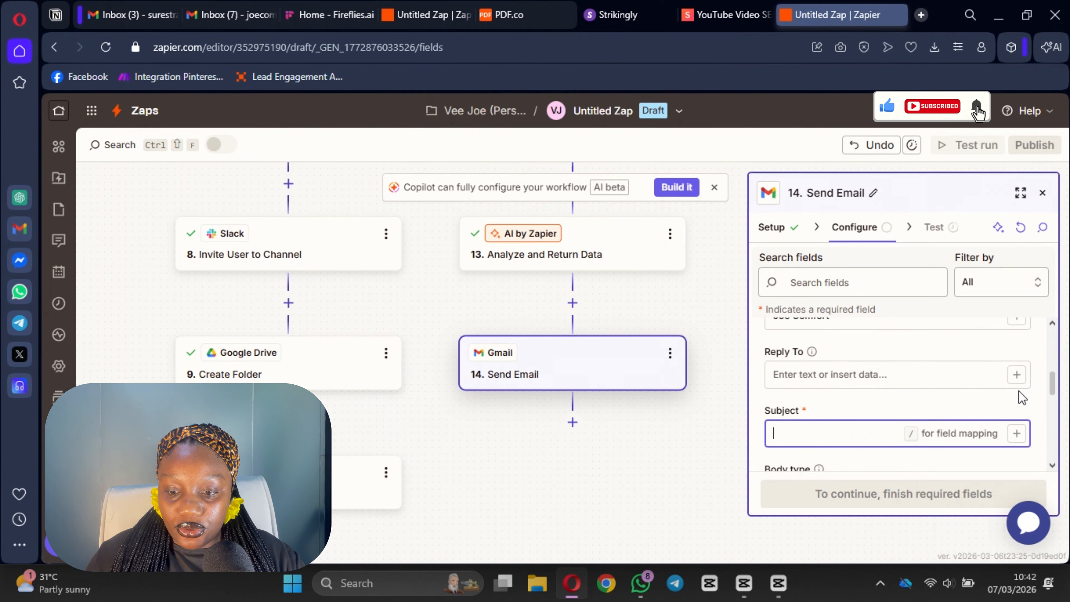
pyautogui.click(1017, 374)
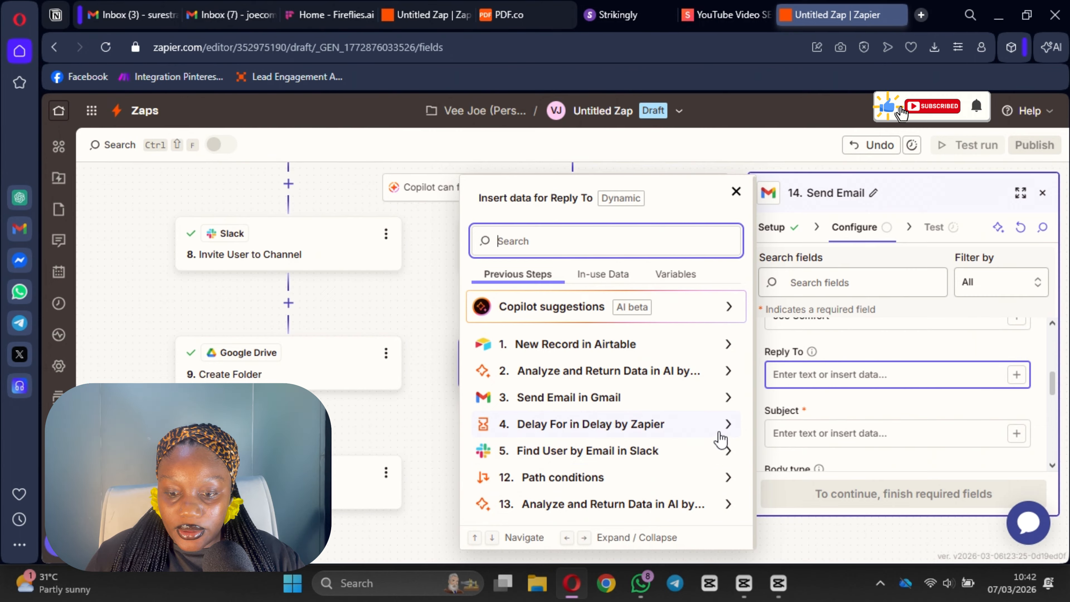
pyautogui.click(727, 397)
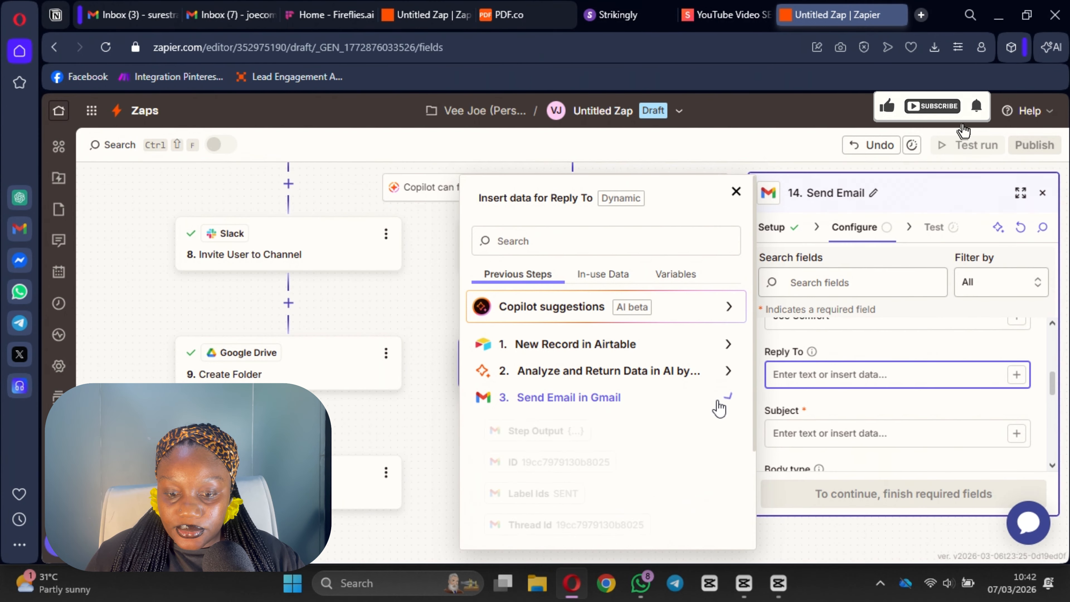
pyautogui.scroll(-3, 592, 460)
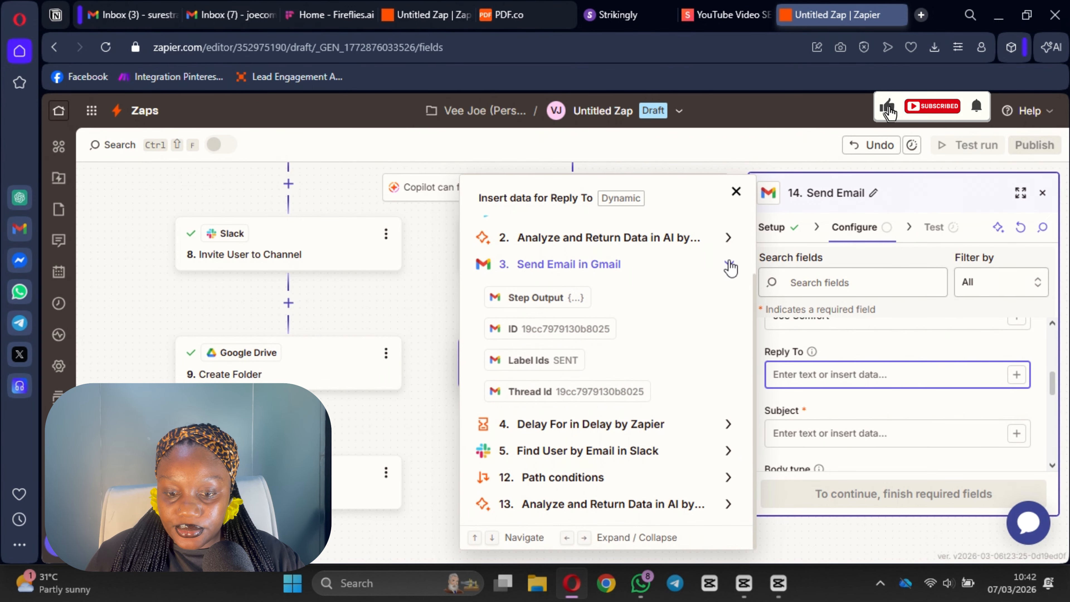
pyautogui.scroll(2, 632, 362)
pyautogui.scroll(-3, 607, 358)
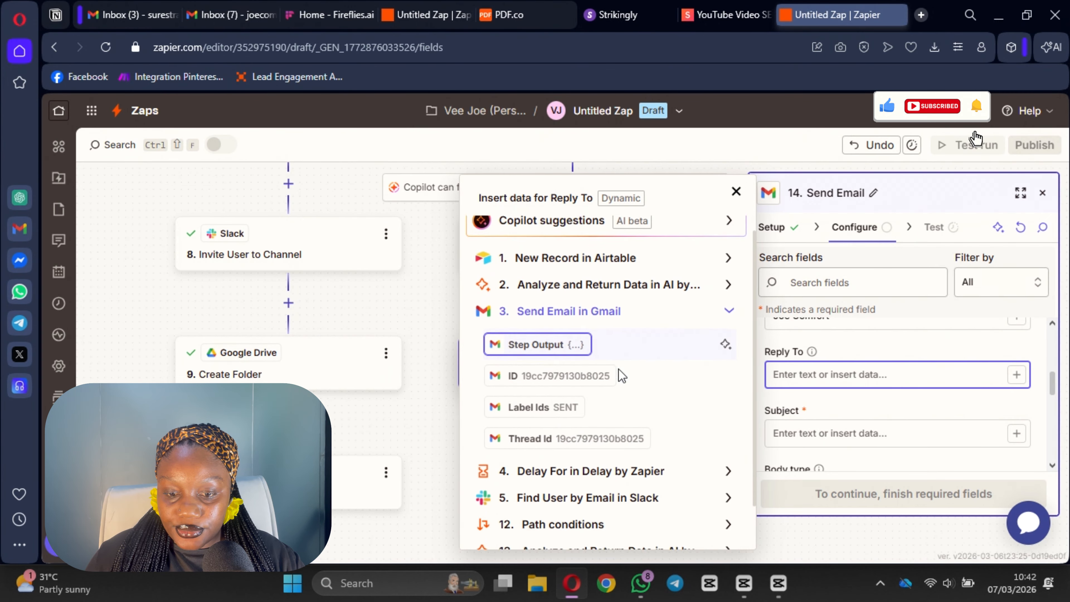
pyautogui.scroll(3, 675, 379)
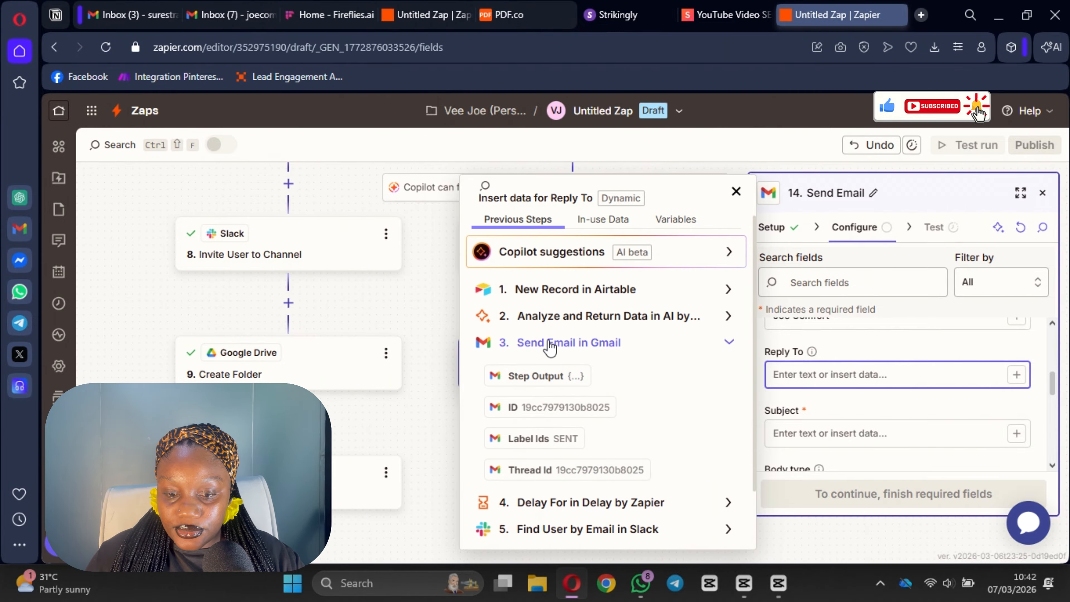
pyautogui.scroll(-2, 729, 348)
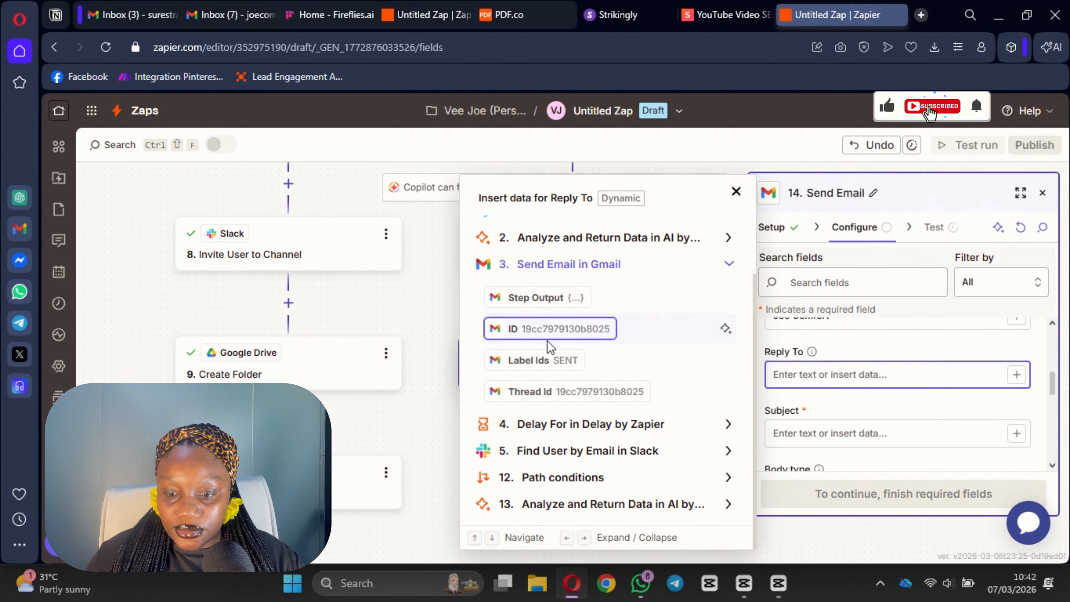
pyautogui.click(732, 266)
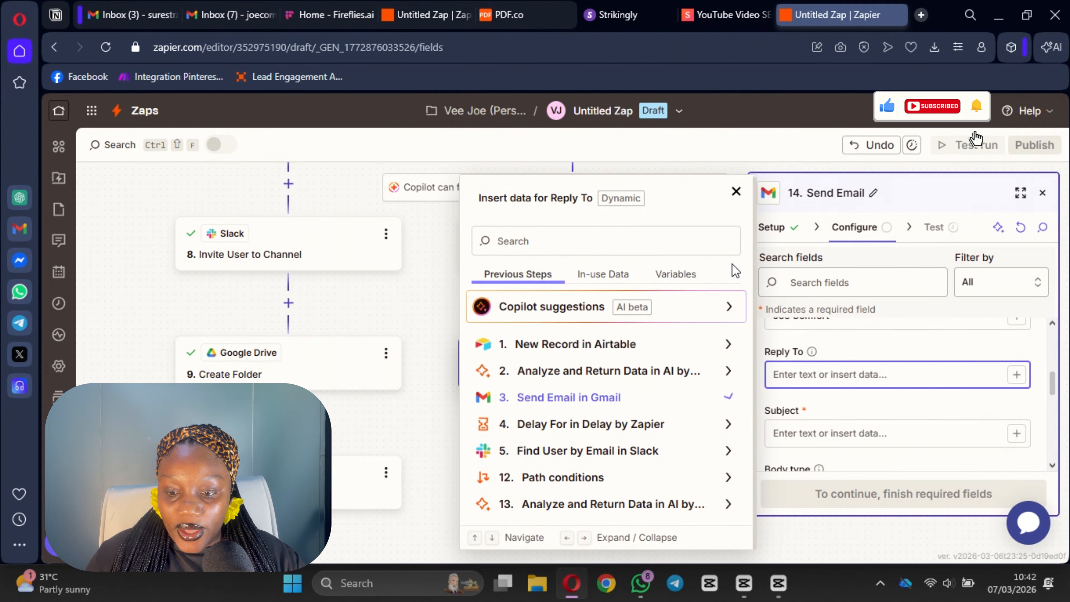
pyautogui.click(860, 406)
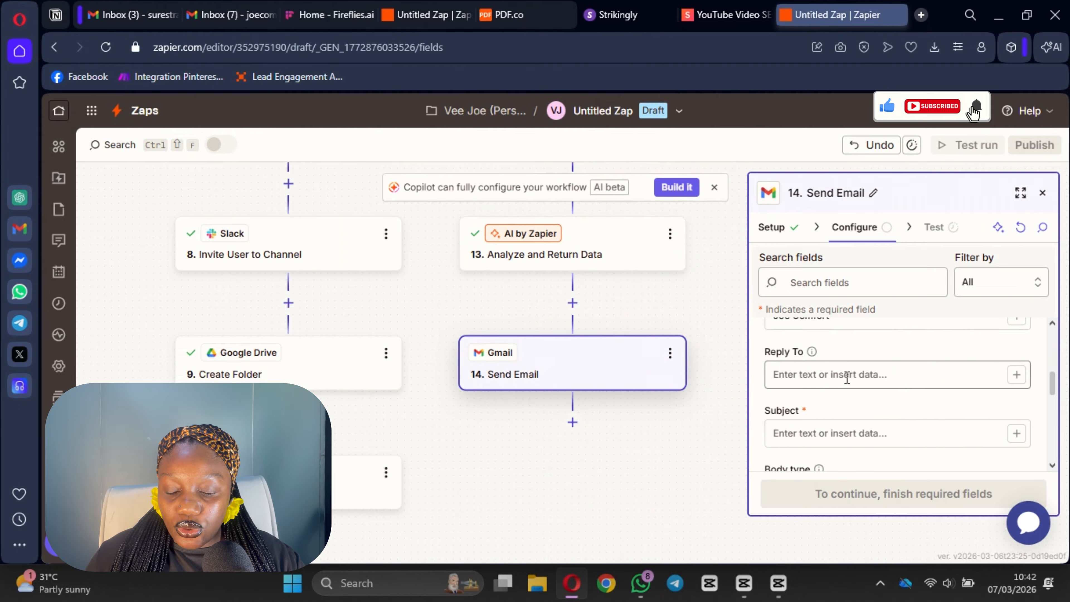
# - Map the email's Subject field to only the Email Subject value from step 13, Analyze and Return Data
pyautogui.scroll(-2, 847, 379)
pyautogui.click(1017, 355)
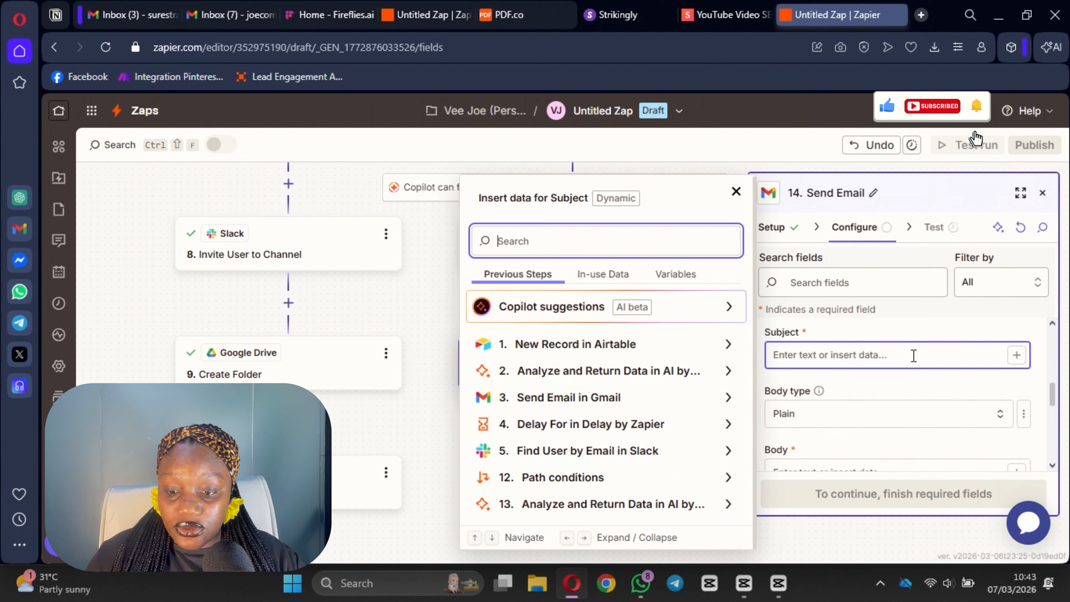
pyautogui.scroll(2, 823, 369)
pyautogui.scroll(-2, 837, 388)
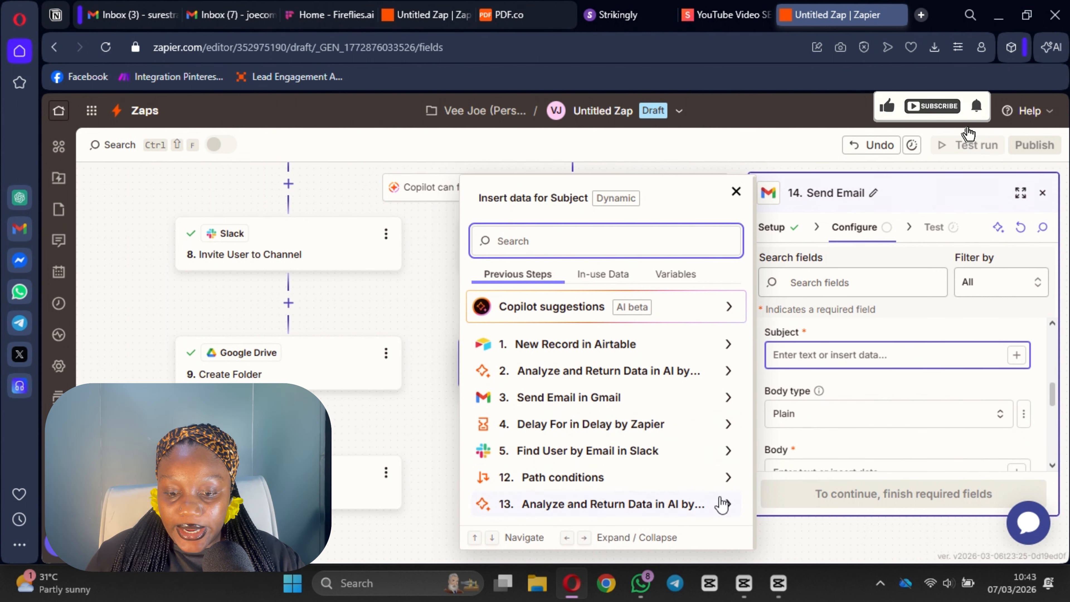
pyautogui.click(716, 504)
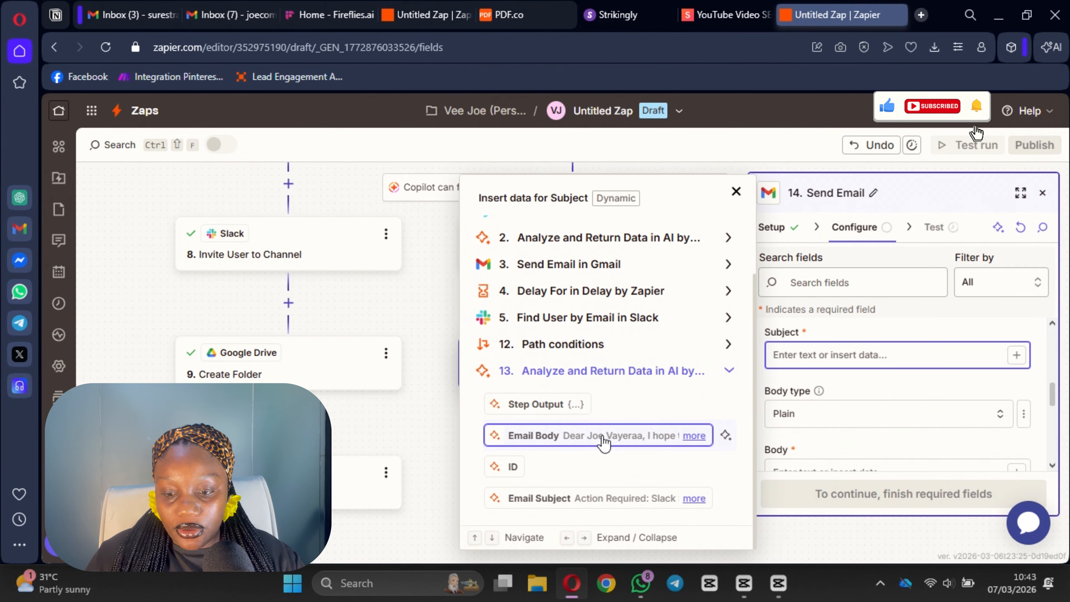
pyautogui.click(609, 437)
pyautogui.click(610, 499)
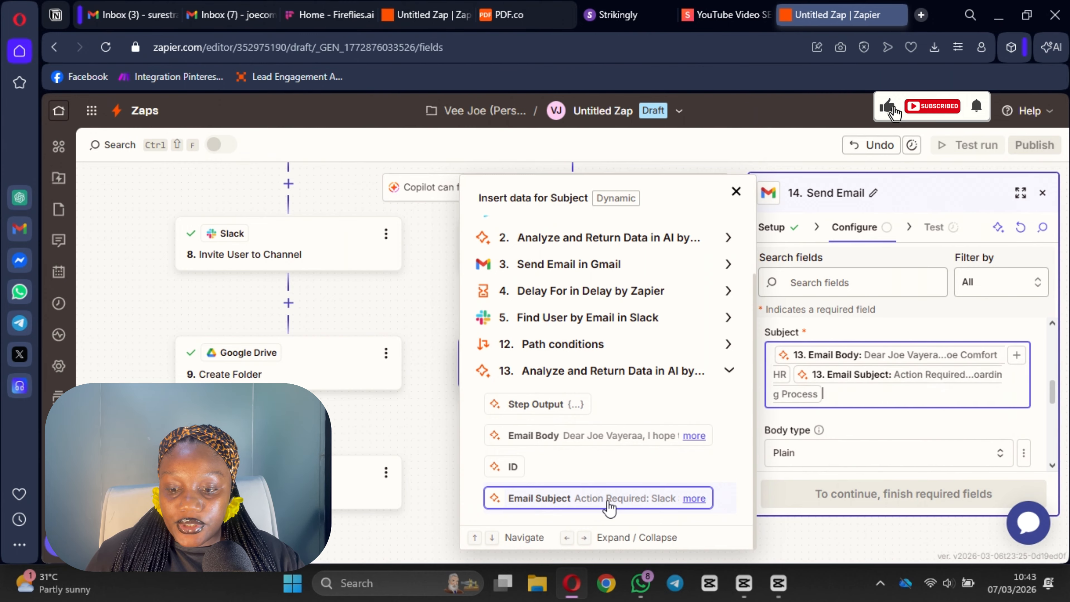
pyautogui.press('BackSpace')
pyautogui.press('BackSpace')
pyautogui.click(586, 498)
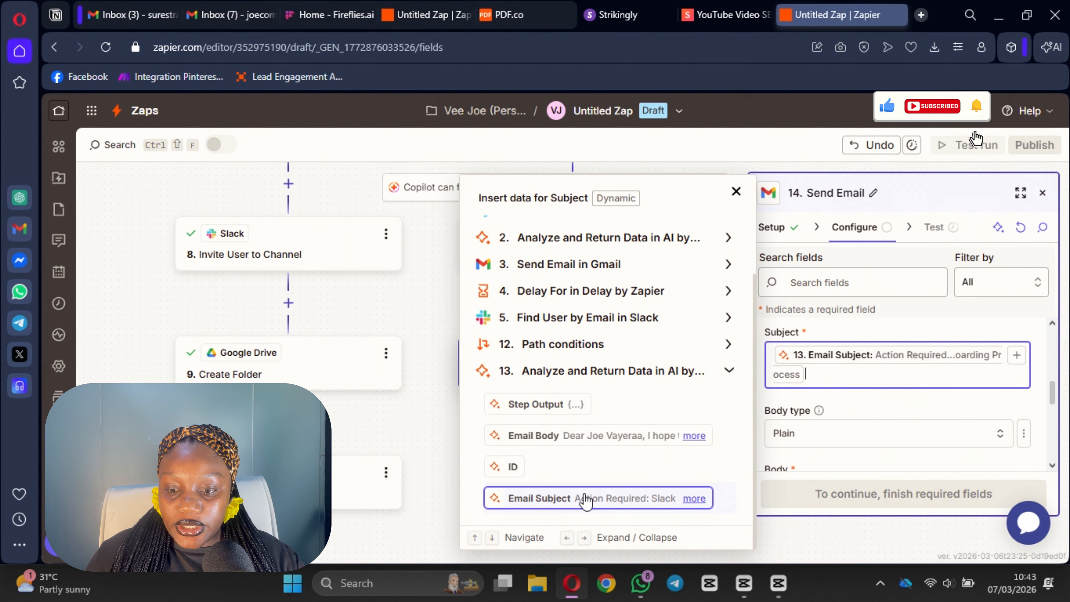
pyautogui.click(852, 399)
# - Map the email's Body field to the Email Body value from step 13, keeping the body type Plain
pyautogui.scroll(-3, 824, 365)
pyautogui.scroll(2, 821, 375)
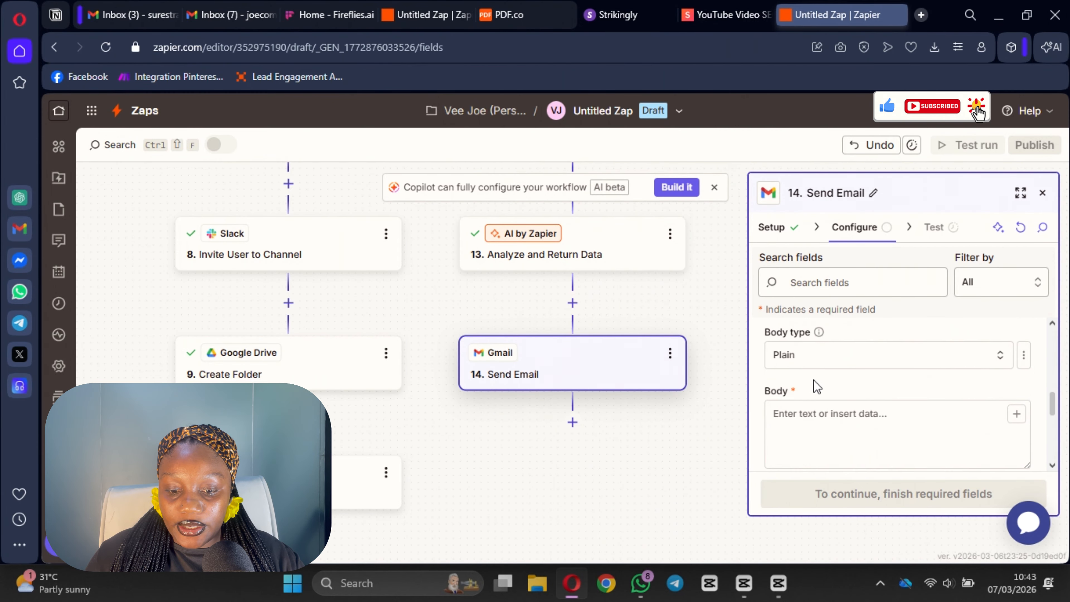
pyautogui.click(1016, 415)
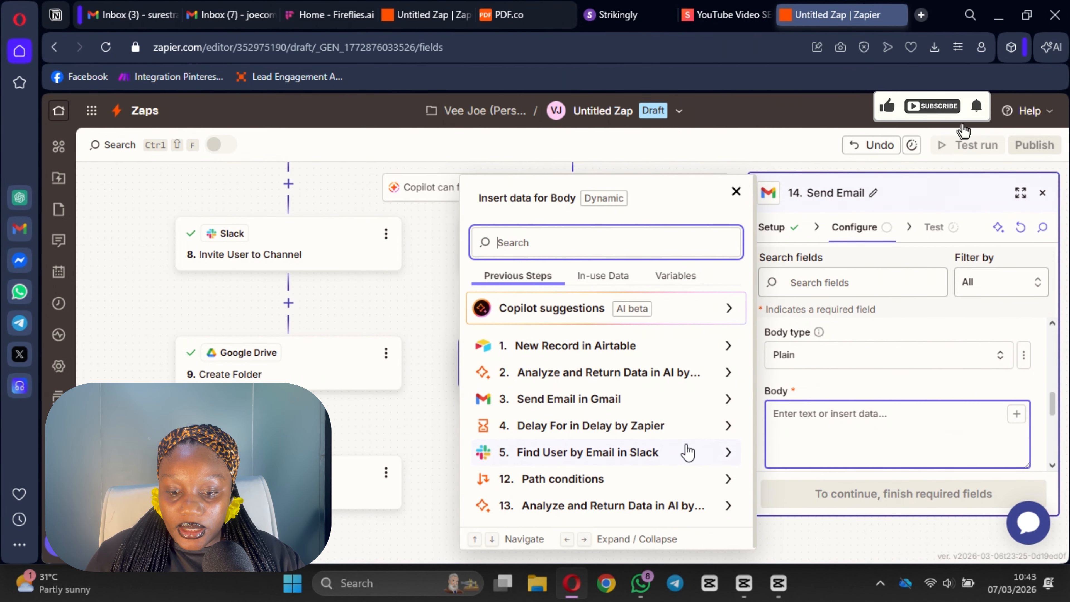
pyautogui.click(641, 504)
pyautogui.click(510, 440)
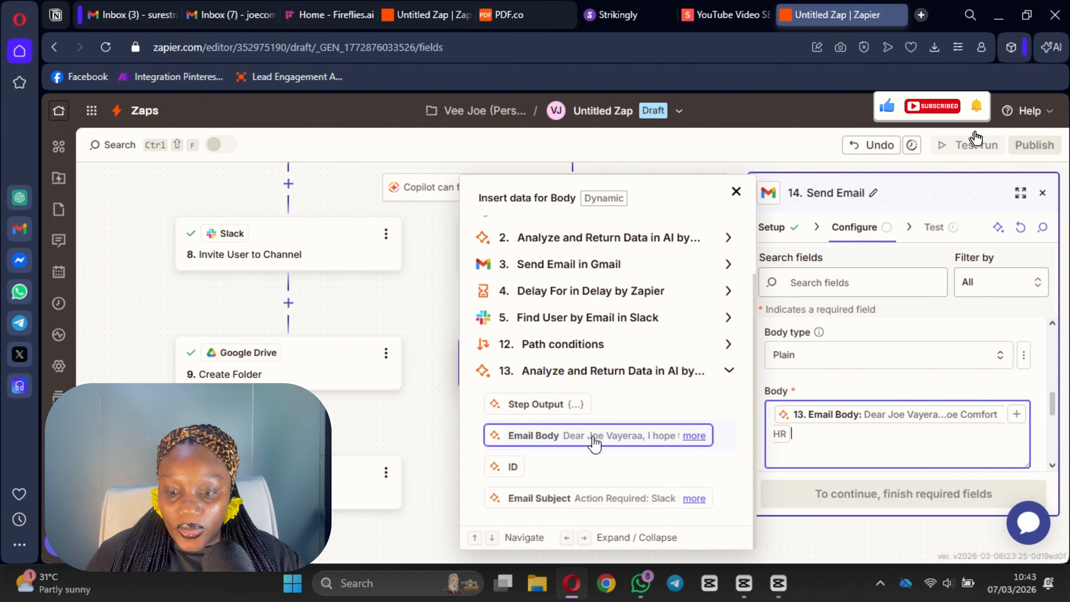
pyautogui.click(899, 383)
# - Check the remaining optional email fields without changing them, continue, and run the test of the Path B Send Email step
pyautogui.scroll(-4, 860, 425)
pyautogui.scroll(3, 840, 420)
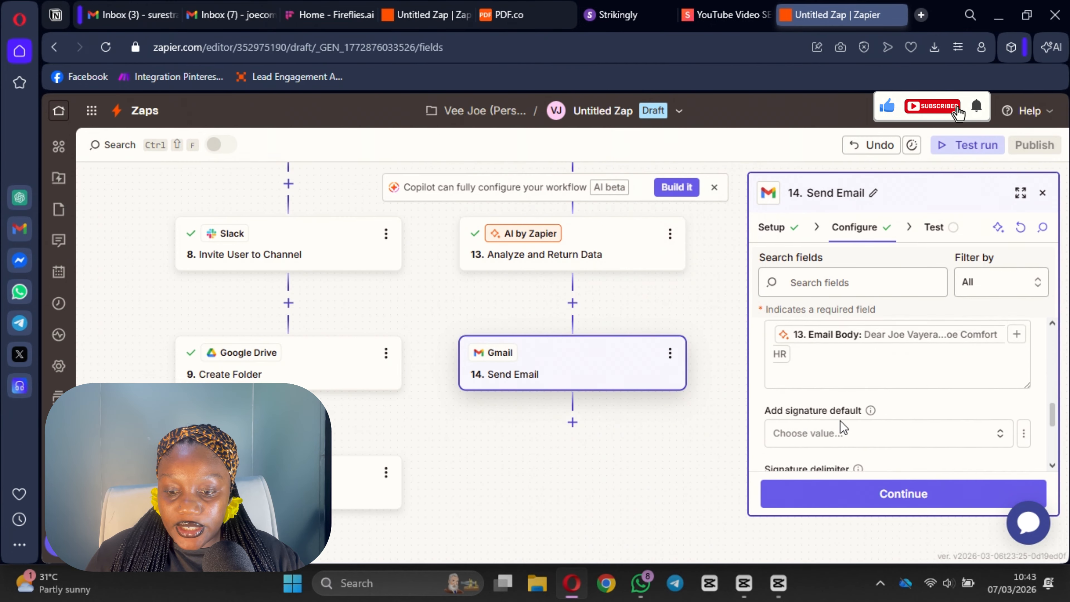
pyautogui.scroll(-4, 848, 421)
pyautogui.scroll(2, 810, 405)
pyautogui.scroll(-3, 816, 449)
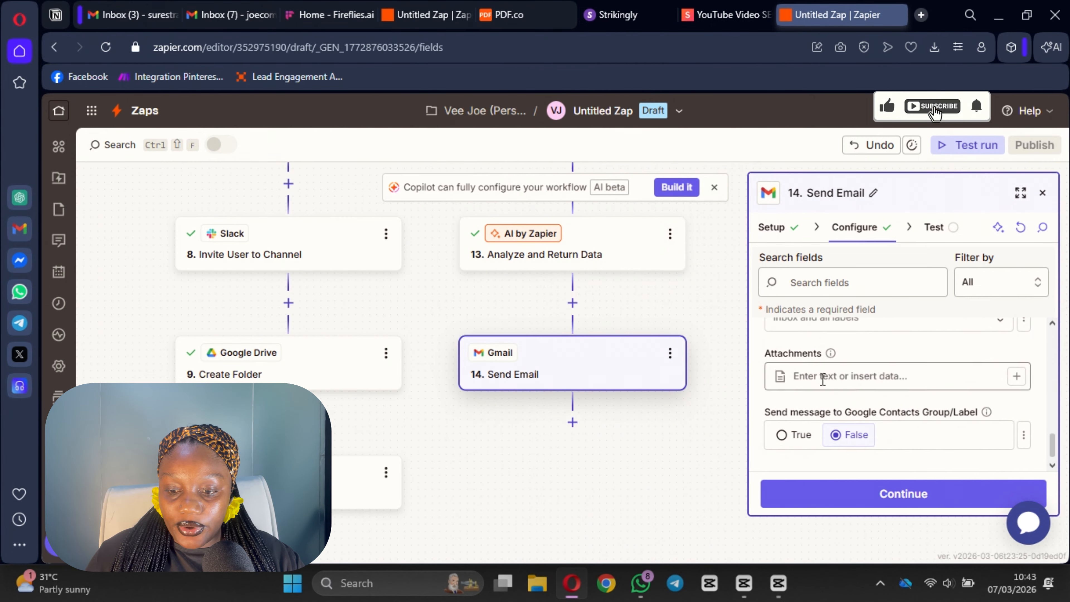
pyautogui.scroll(4, 818, 404)
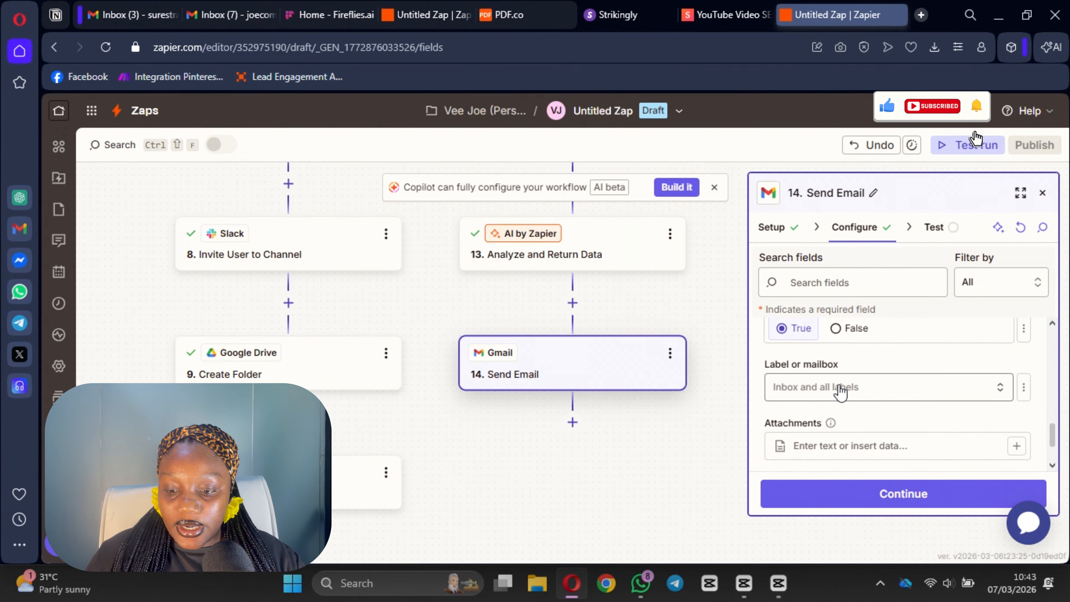
pyautogui.scroll(-3, 819, 396)
pyautogui.scroll(-1, 824, 409)
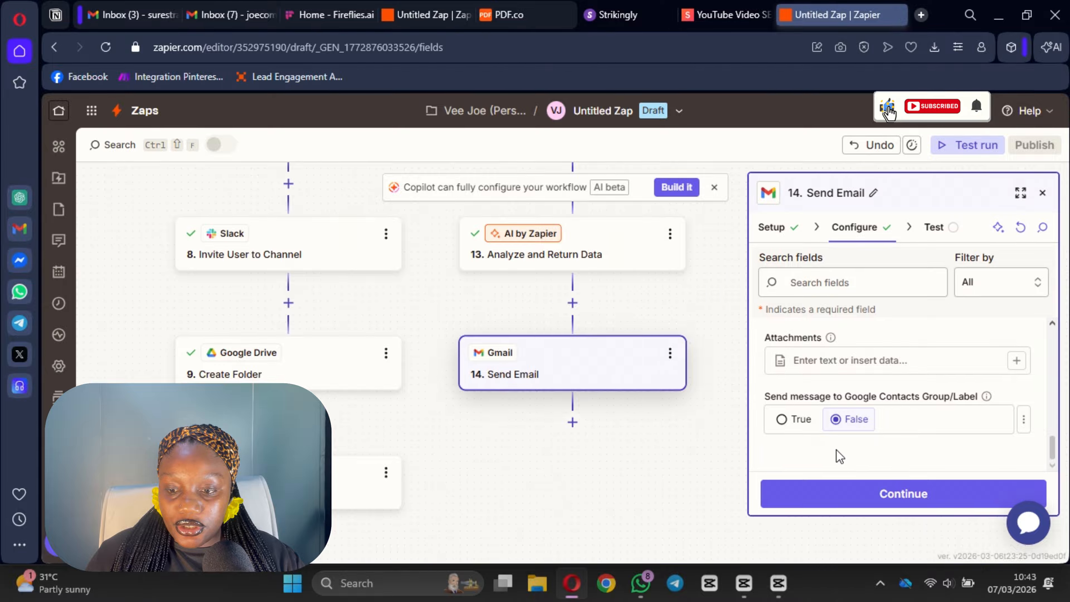
pyautogui.click(892, 501)
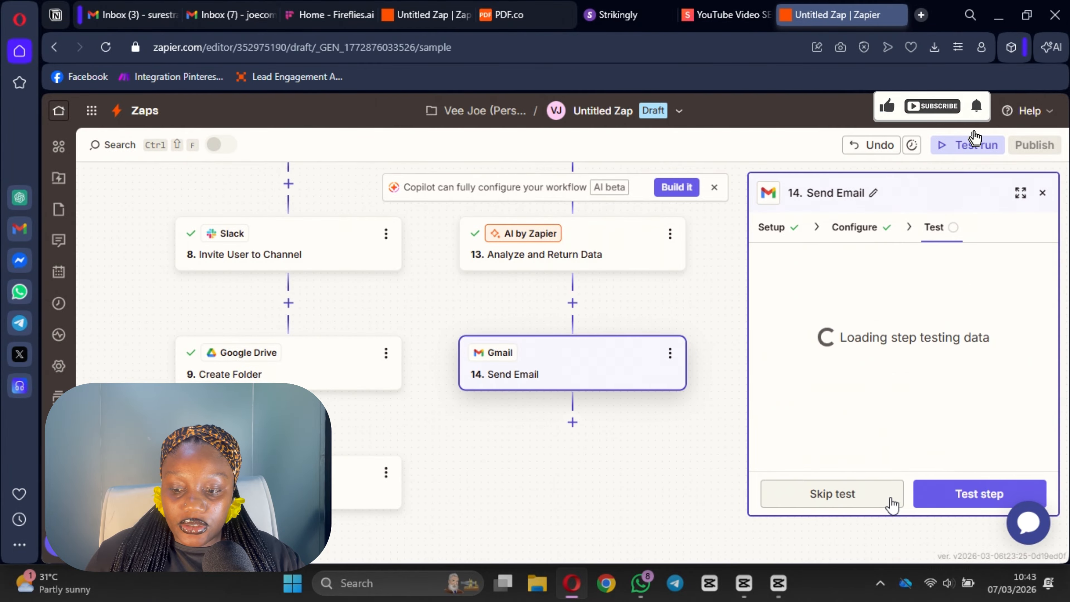
pyautogui.click(986, 491)
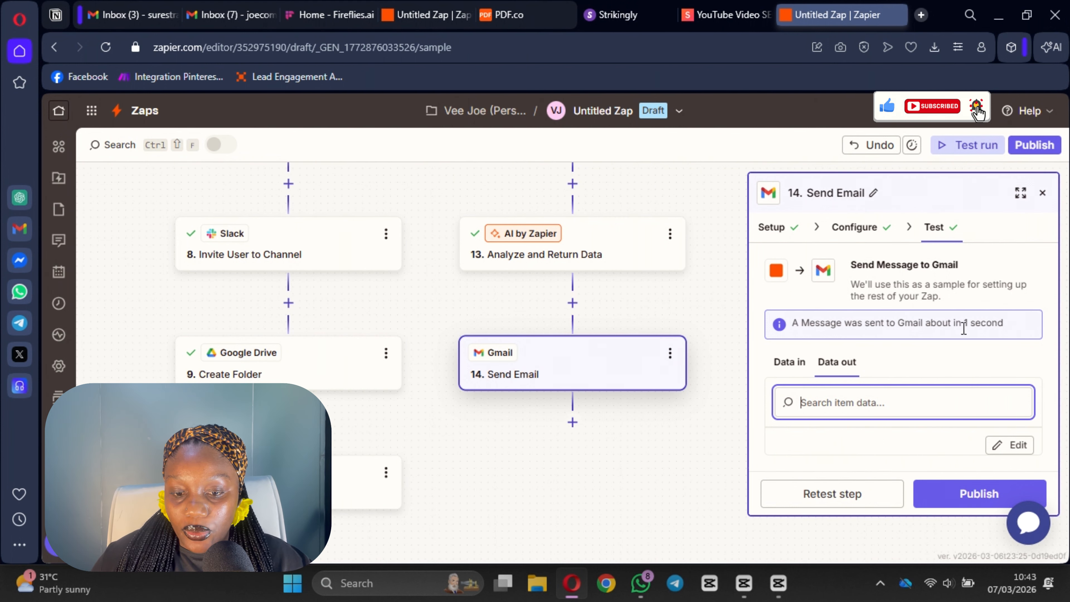
# - Publish the Zap and dismiss the confirmation dialog and notification
pyautogui.scroll(1, 590, 421)
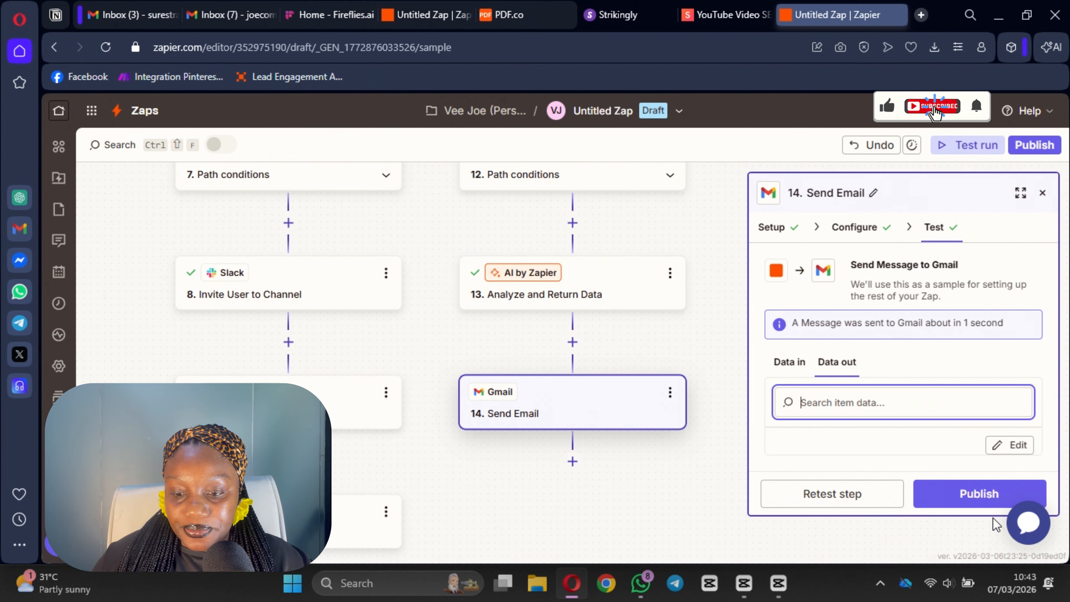
pyautogui.click(983, 497)
pyautogui.click(983, 498)
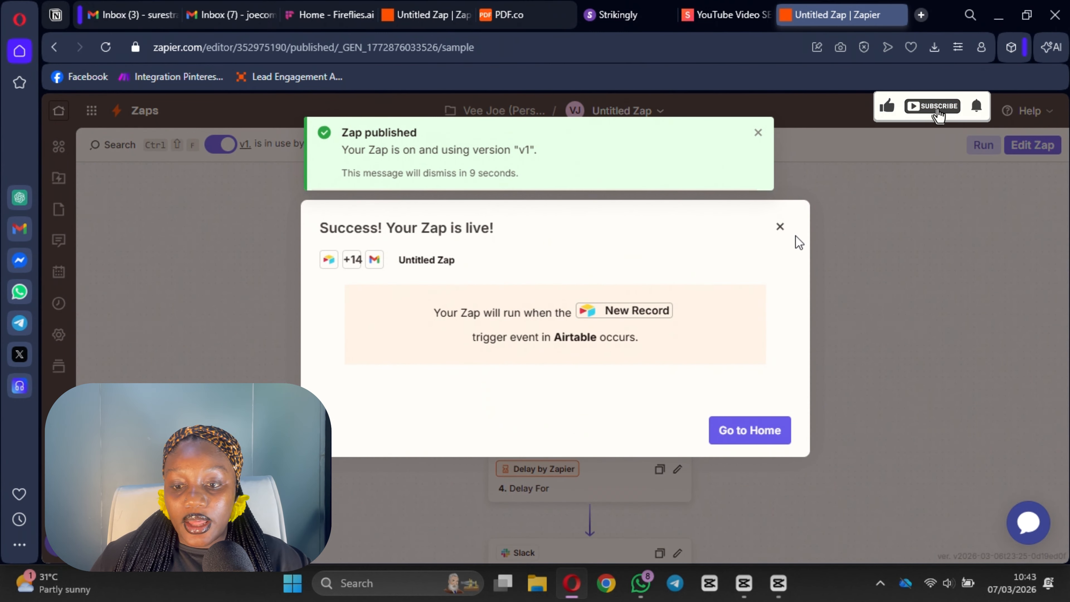
pyautogui.click(779, 228)
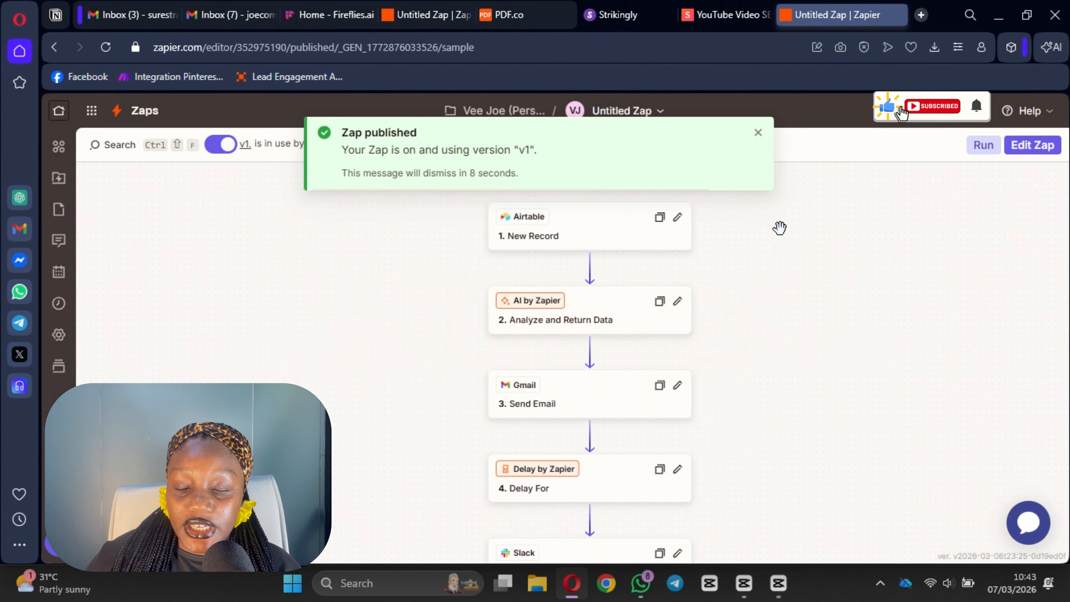
pyautogui.click(758, 133)
# - Review the published Zap's flow from the AI step through the delay, Slack lookup and path split to both branches
pyautogui.scroll(-2, 635, 263)
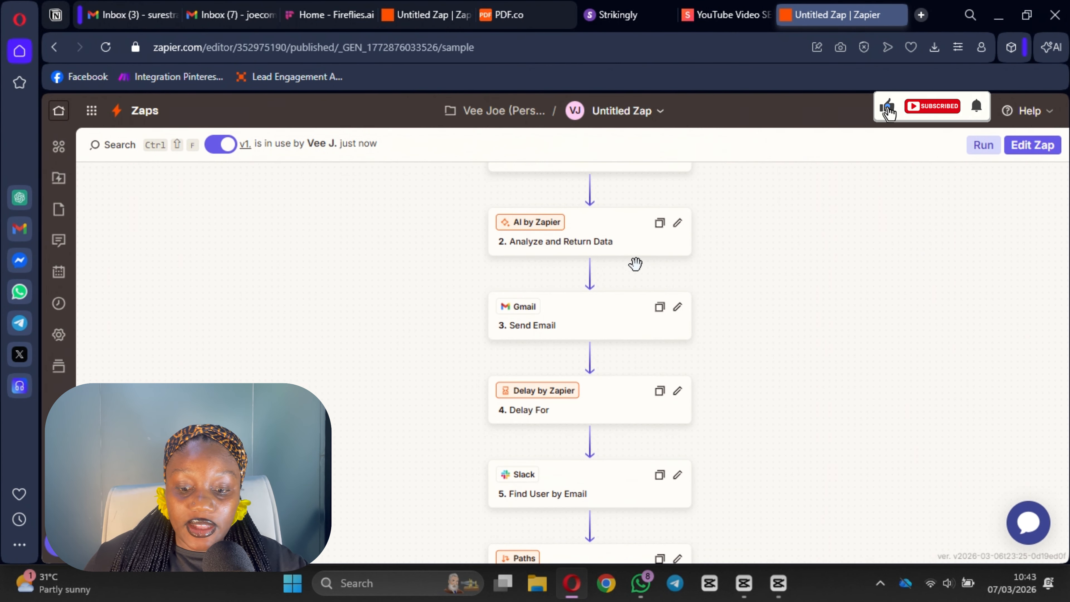
pyautogui.scroll(1, 614, 310)
pyautogui.scroll(-3, 568, 382)
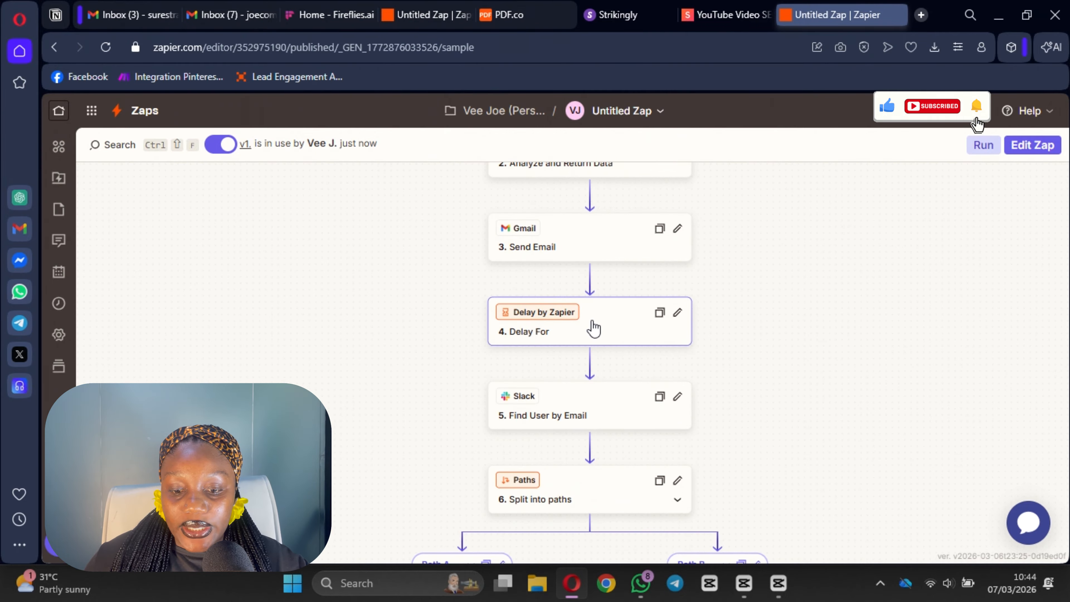
pyautogui.scroll(-1, 519, 405)
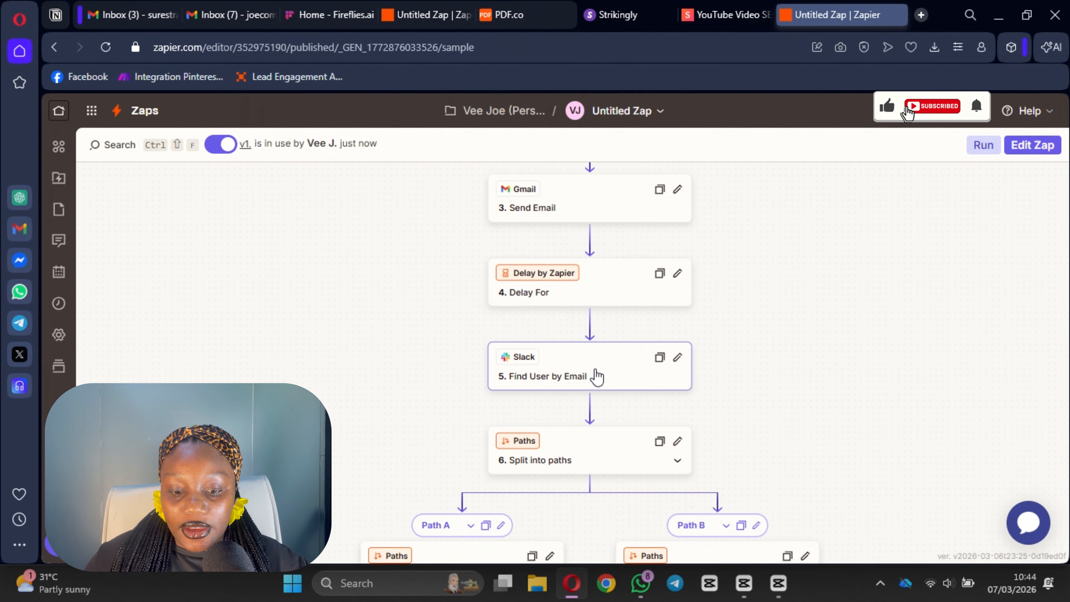
pyautogui.scroll(-6, 596, 376)
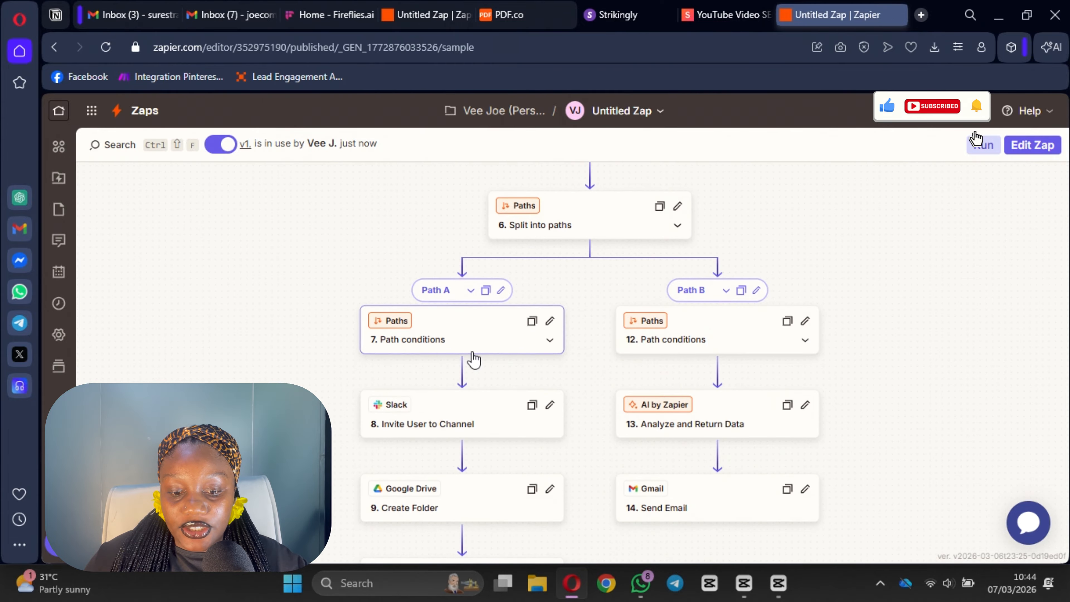
pyautogui.scroll(-1, 473, 363)
pyautogui.scroll(-1, 461, 382)
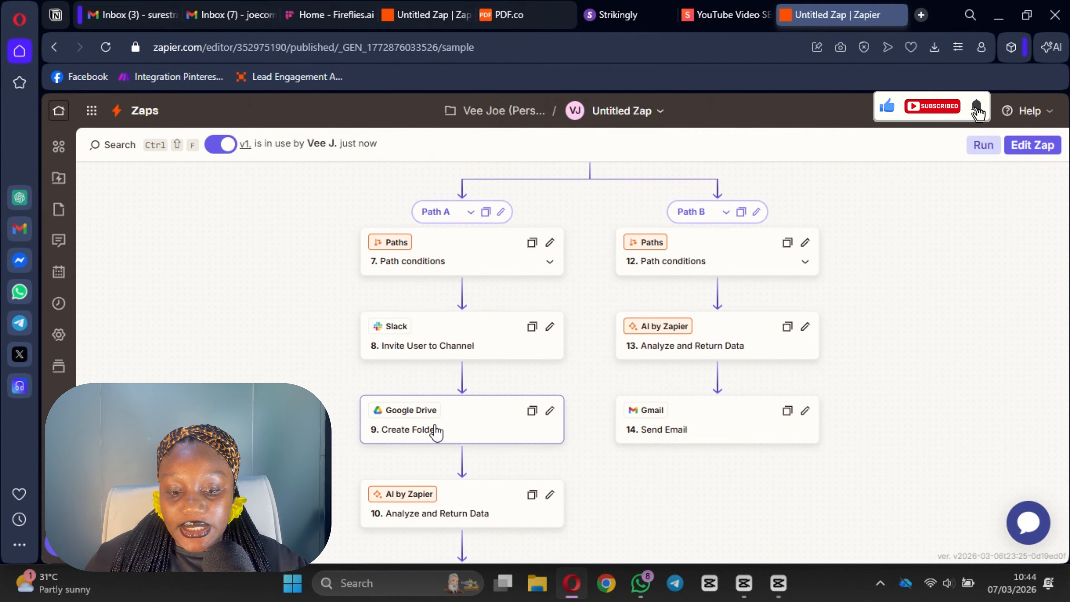
pyautogui.scroll(-4, 440, 430)
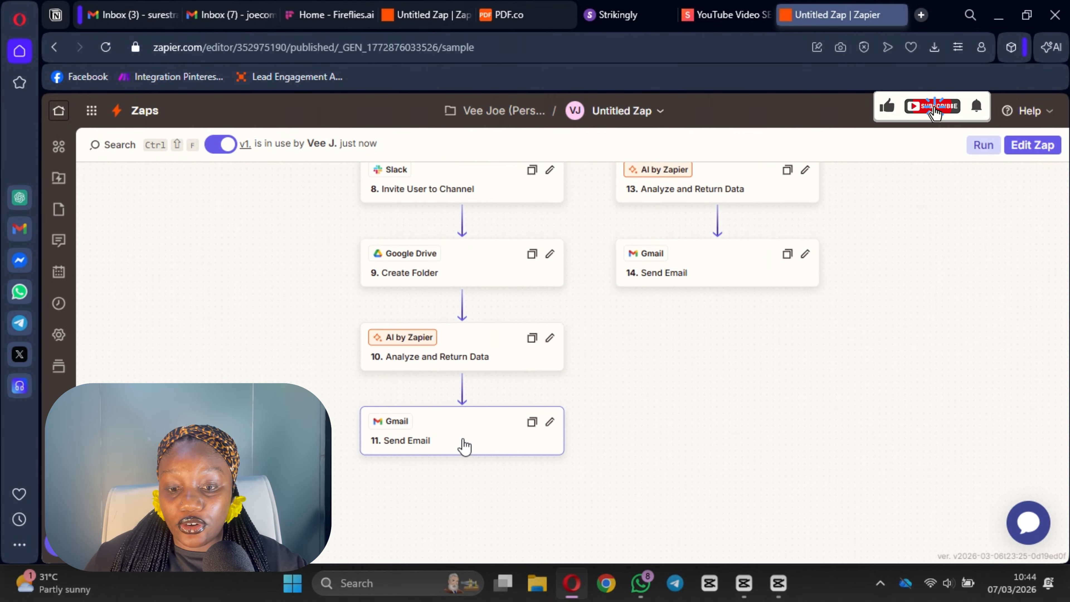
pyautogui.scroll(4, 378, 401)
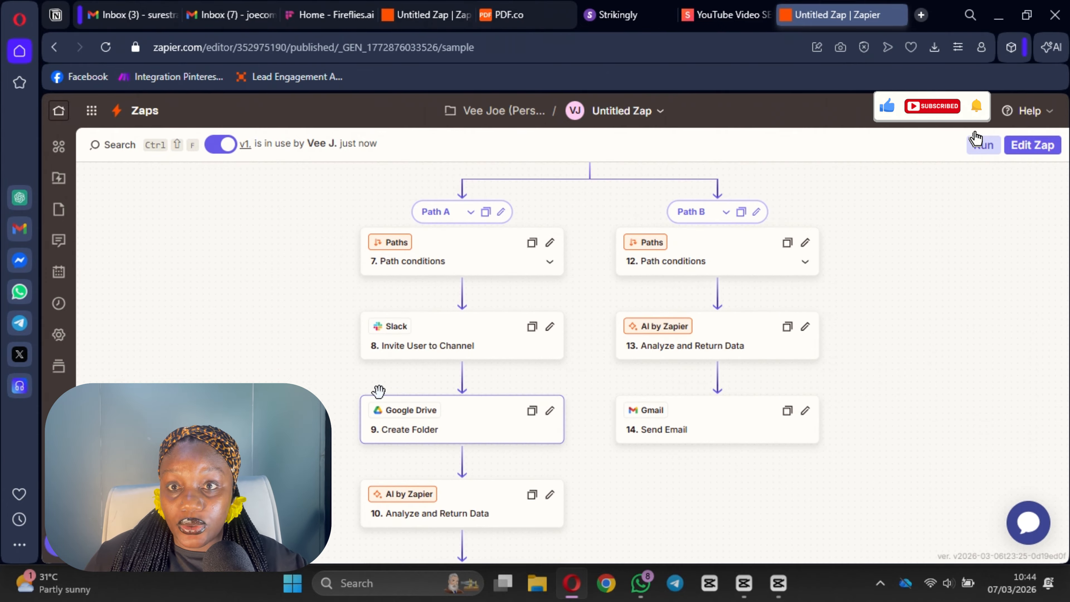
pyautogui.scroll(1, 378, 391)
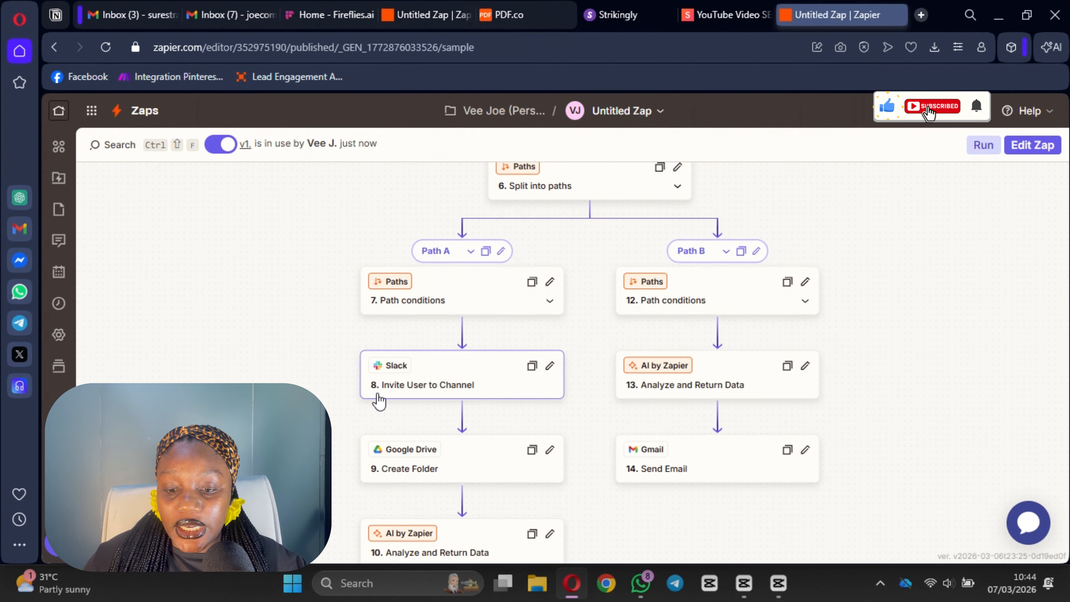
pyautogui.scroll(2, 378, 401)
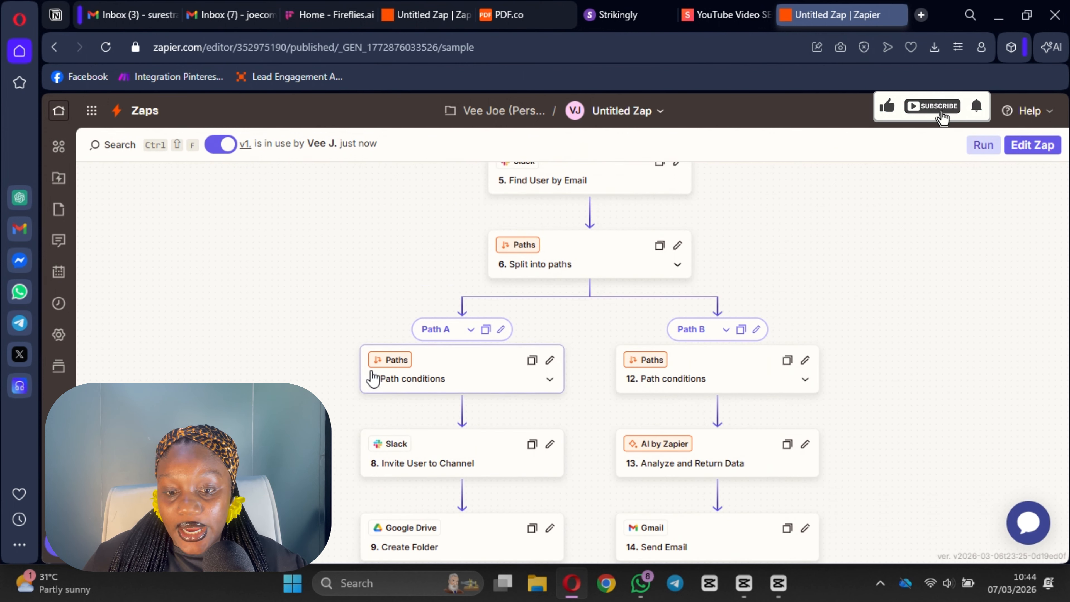
pyautogui.scroll(1, 481, 282)
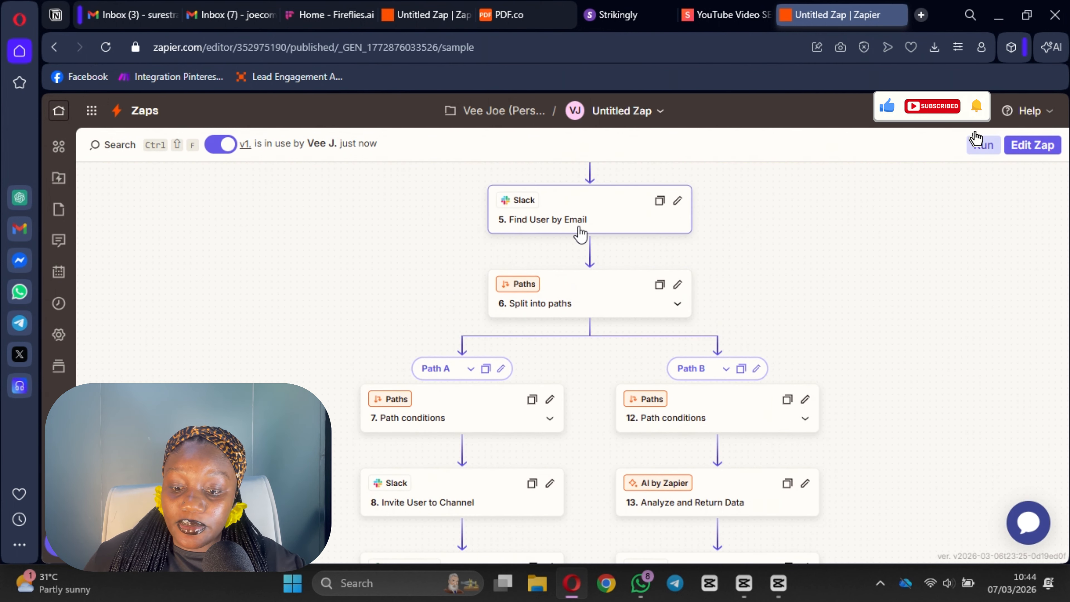
pyautogui.scroll(-3, 674, 411)
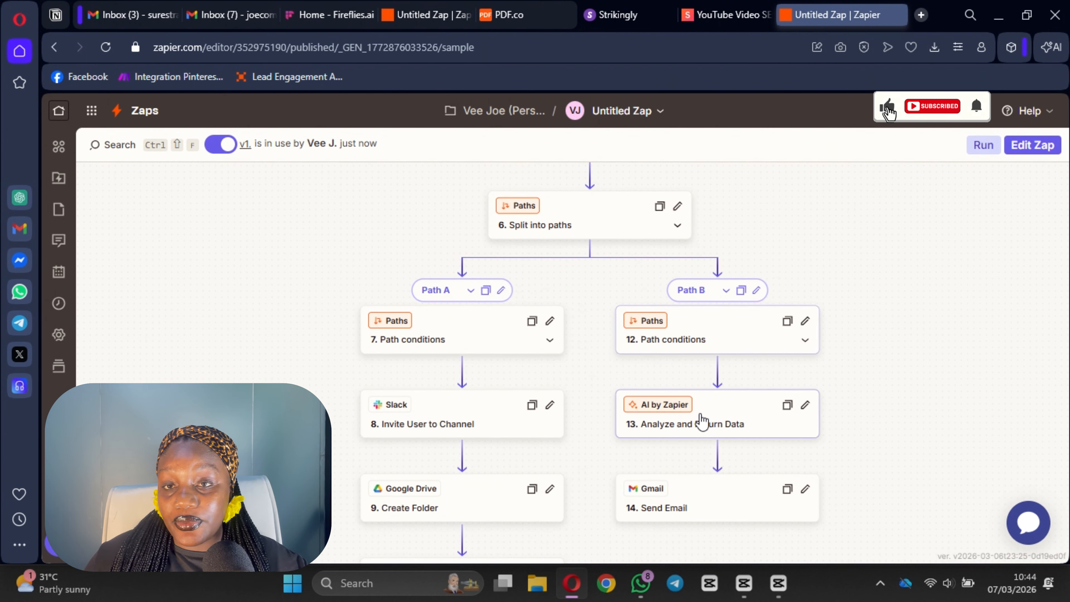